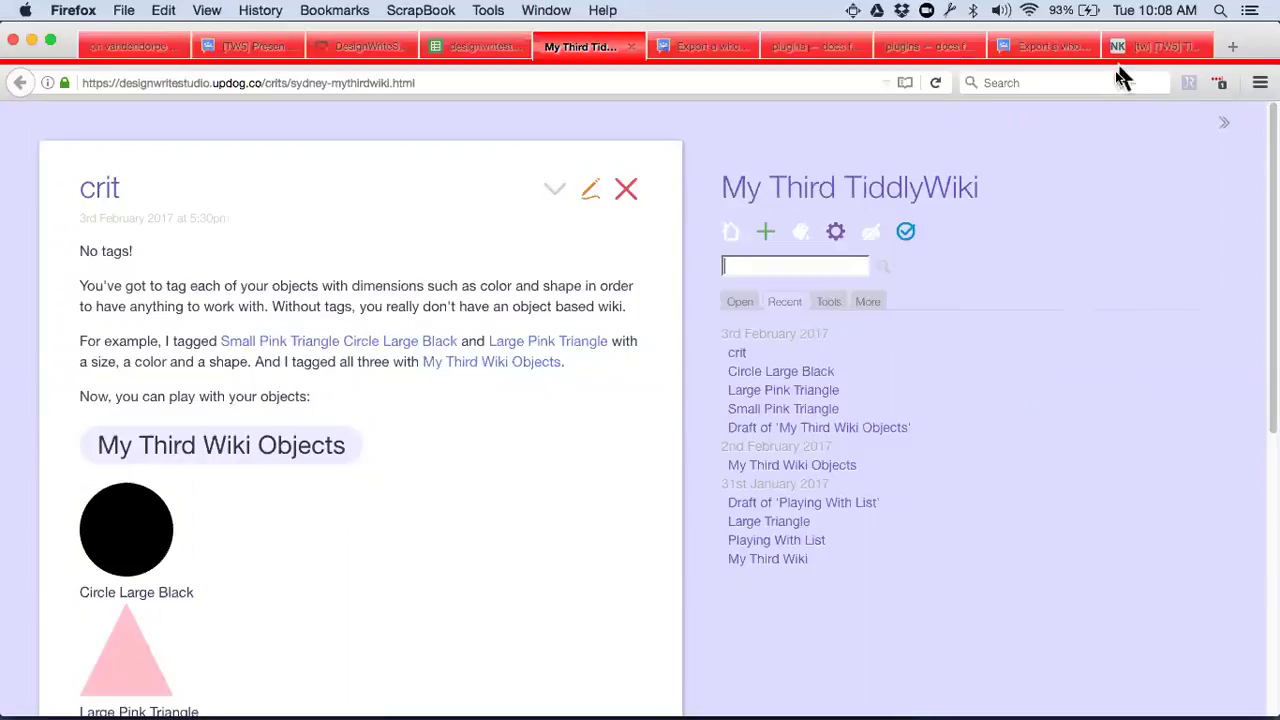
# Step: Open the system date and time menu, then dismiss it
pyautogui.click(1155, 15)
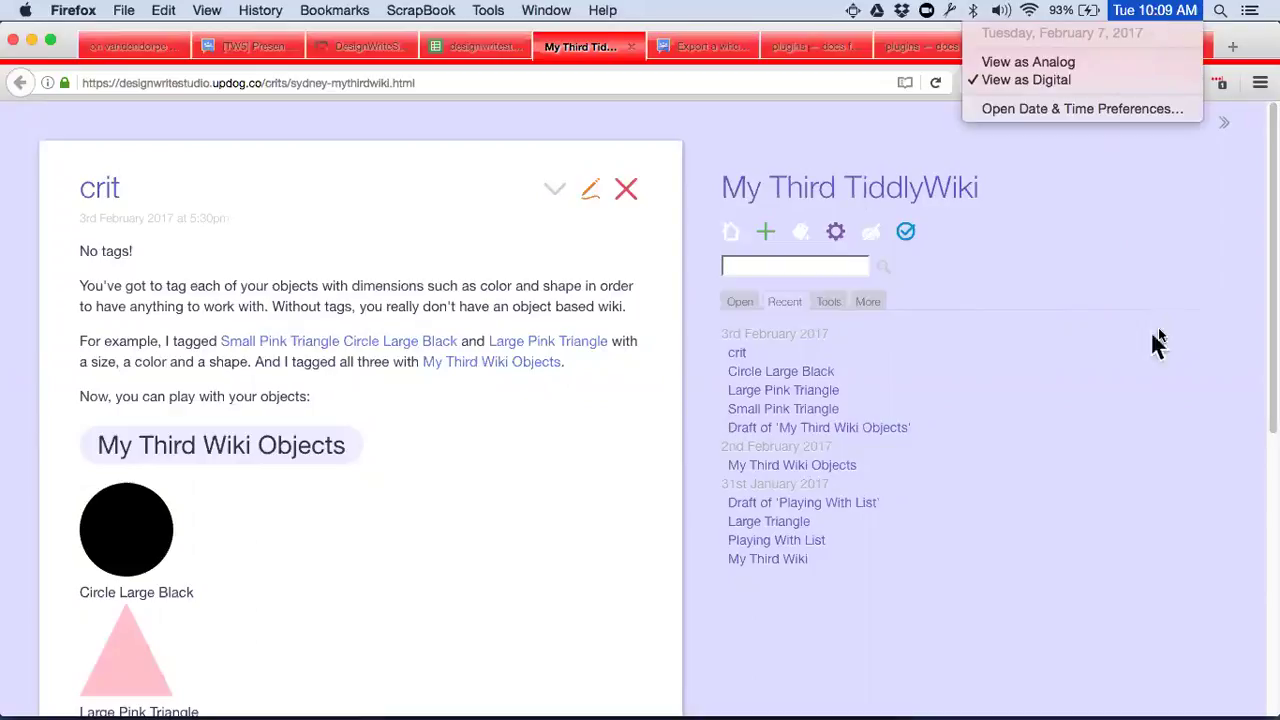
pyautogui.click(1118, 372)
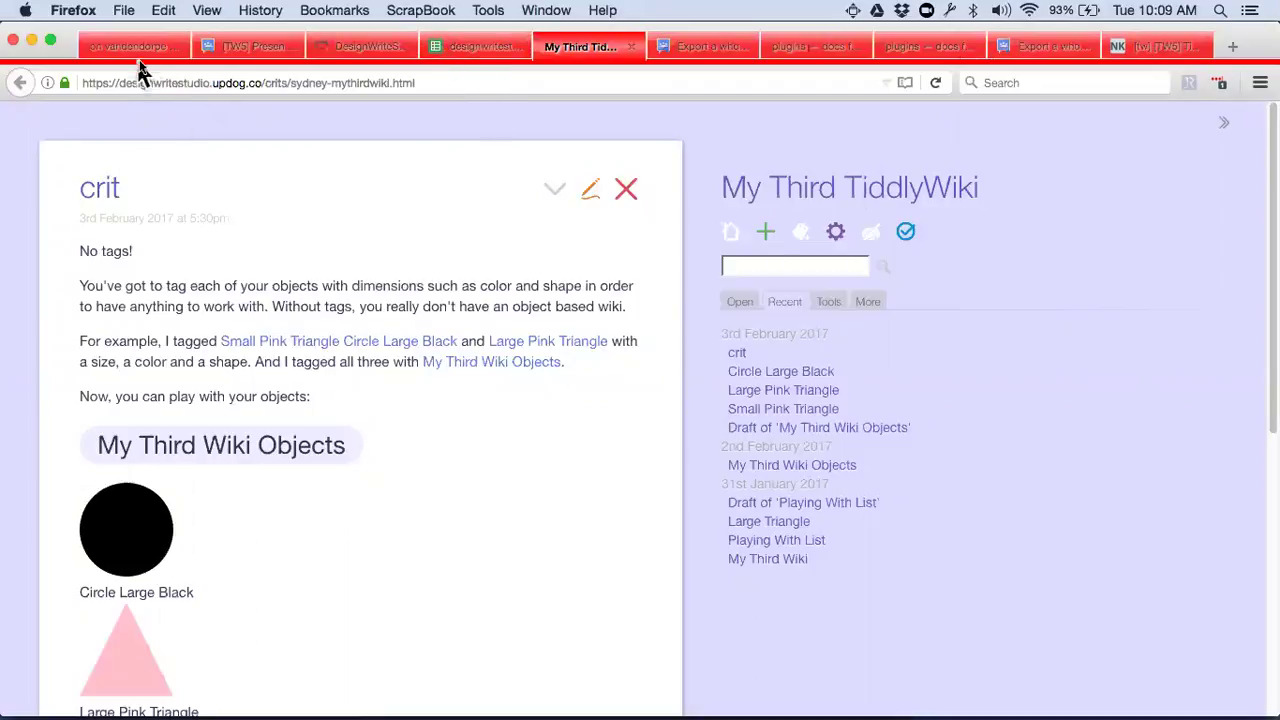
# Step: Scroll through the DesignWriteStudio course page, then return to the My Third TiddlyWiki crit page
pyautogui.click(360, 46)
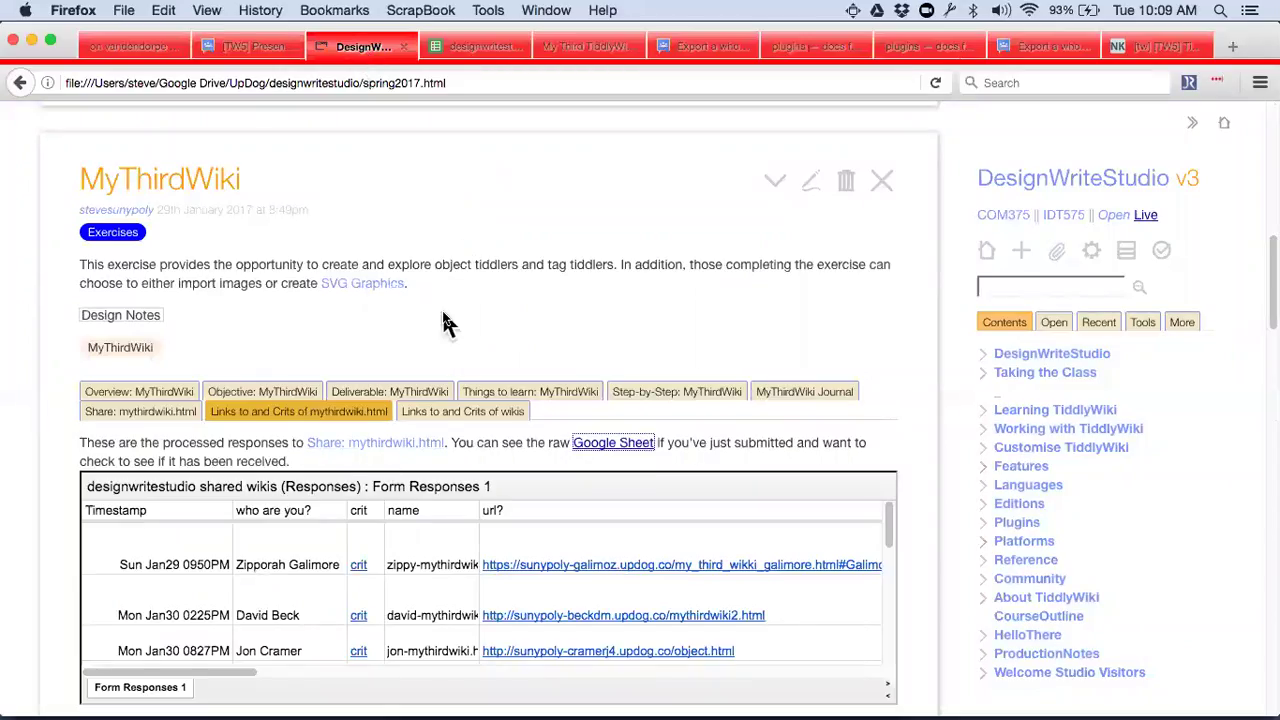
pyautogui.scroll(-2, 444, 313)
pyautogui.scroll(-2, 444, 313)
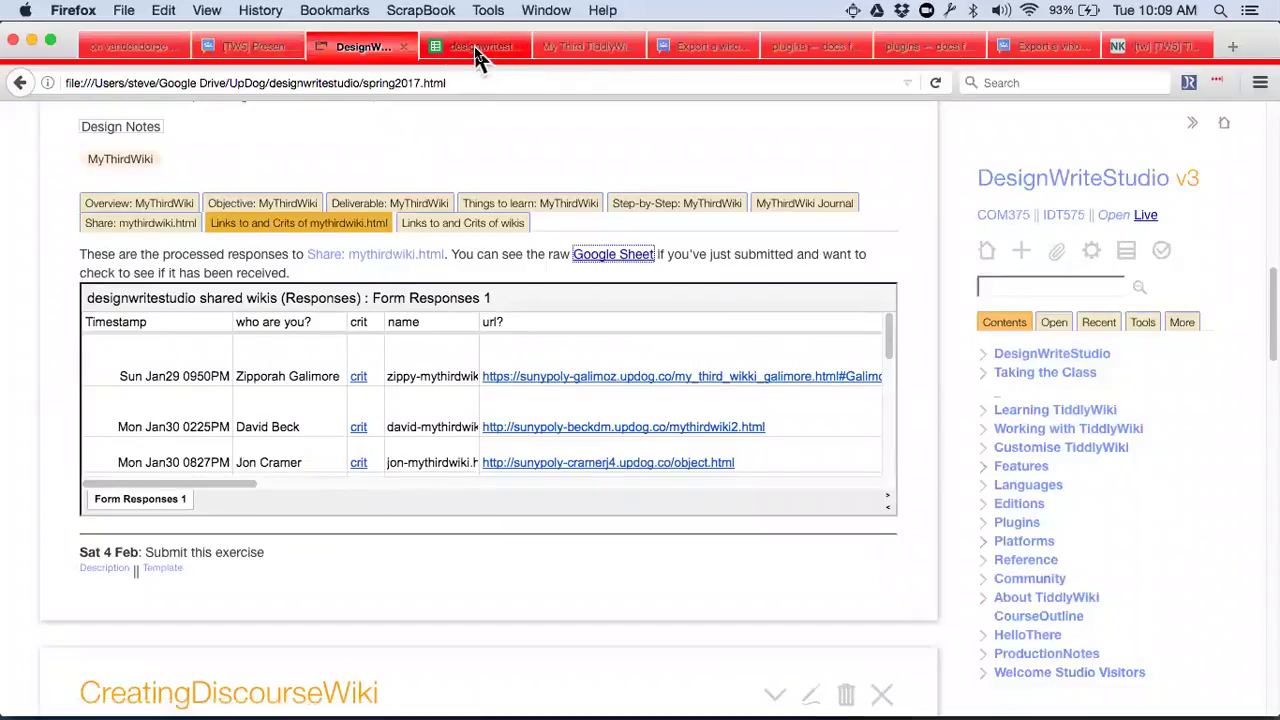
pyautogui.click(583, 47)
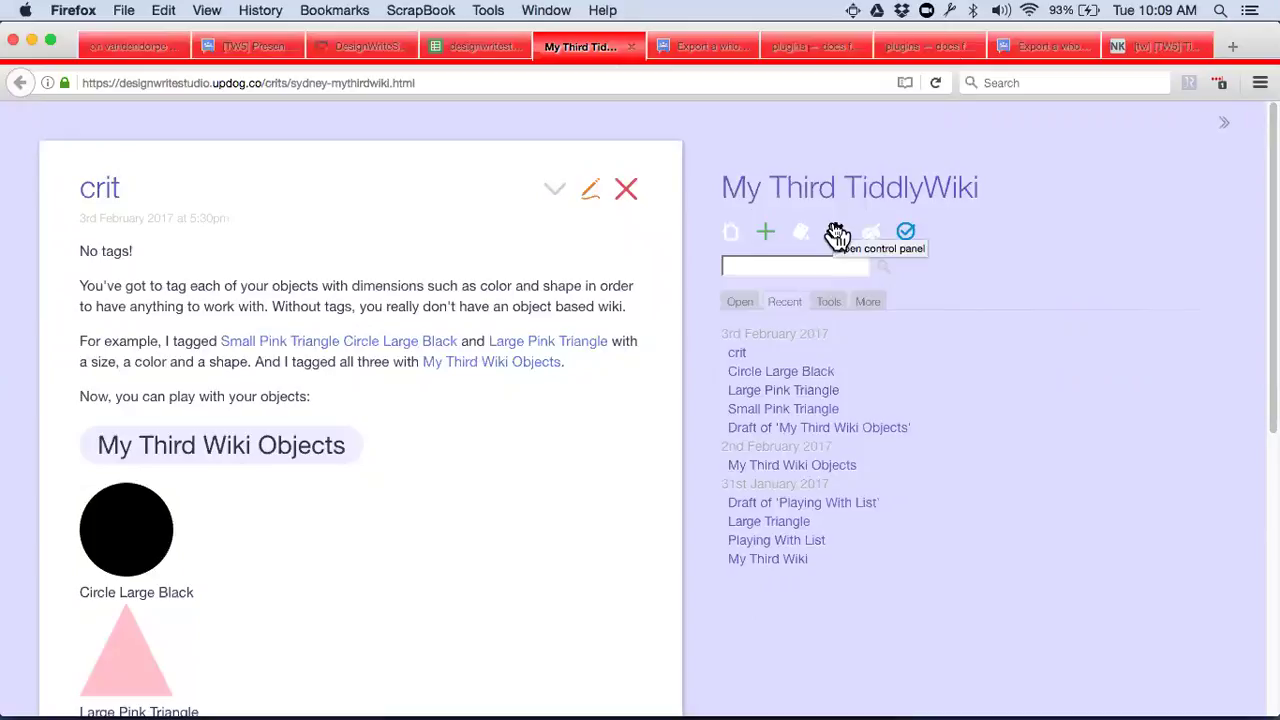
# Step: Open the student's mythirdwiki HTML file from the crits folder, sorted by name, using Cmd+O
pyautogui.press('super+o')
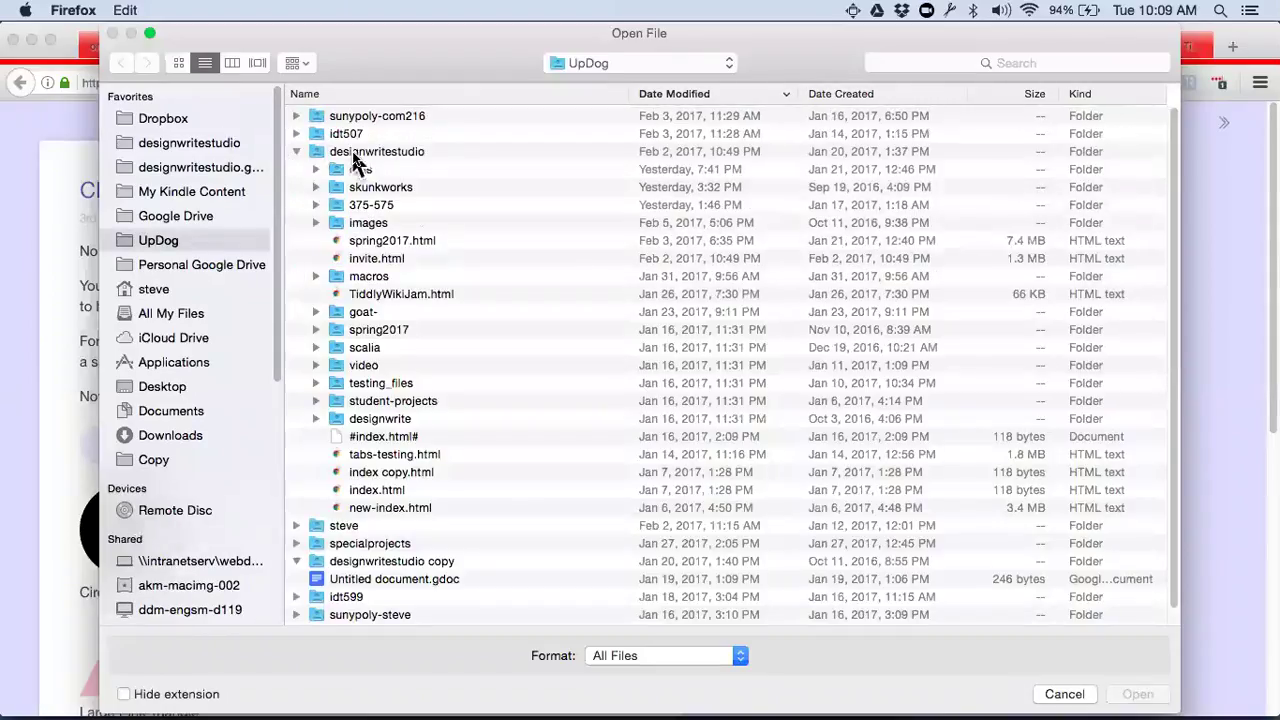
pyautogui.doubleClick(358, 170)
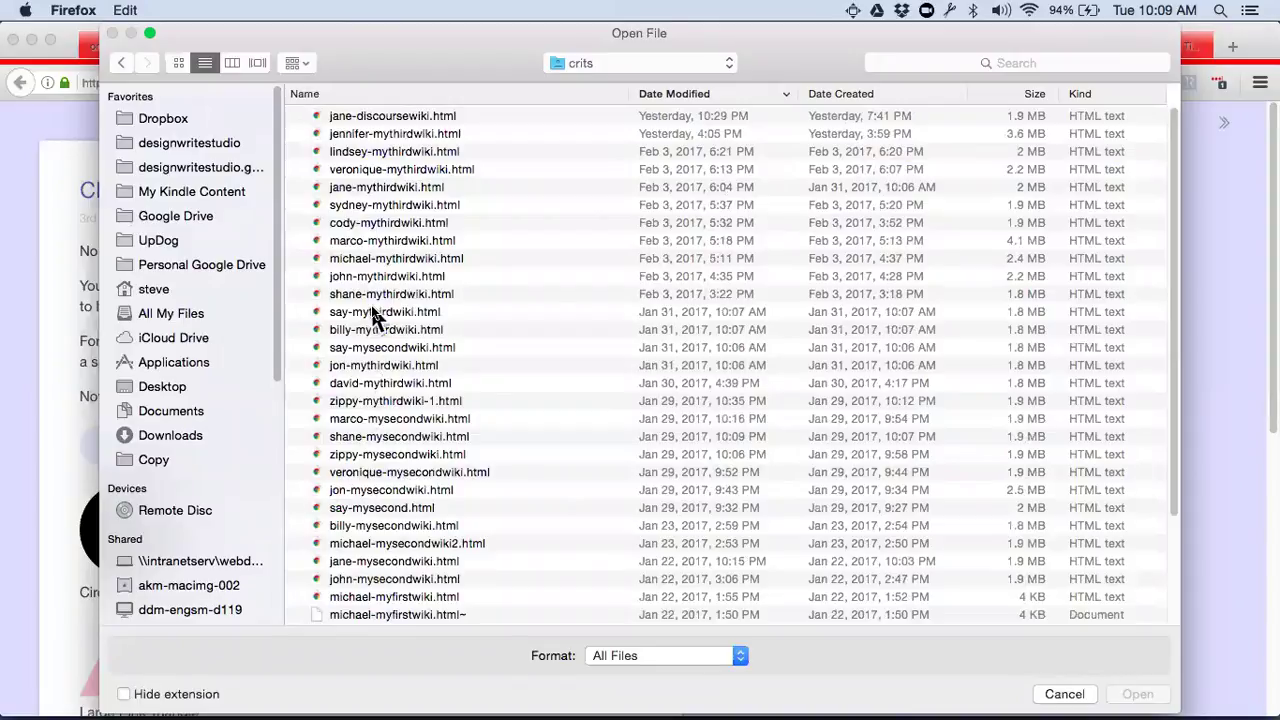
pyautogui.click(378, 96)
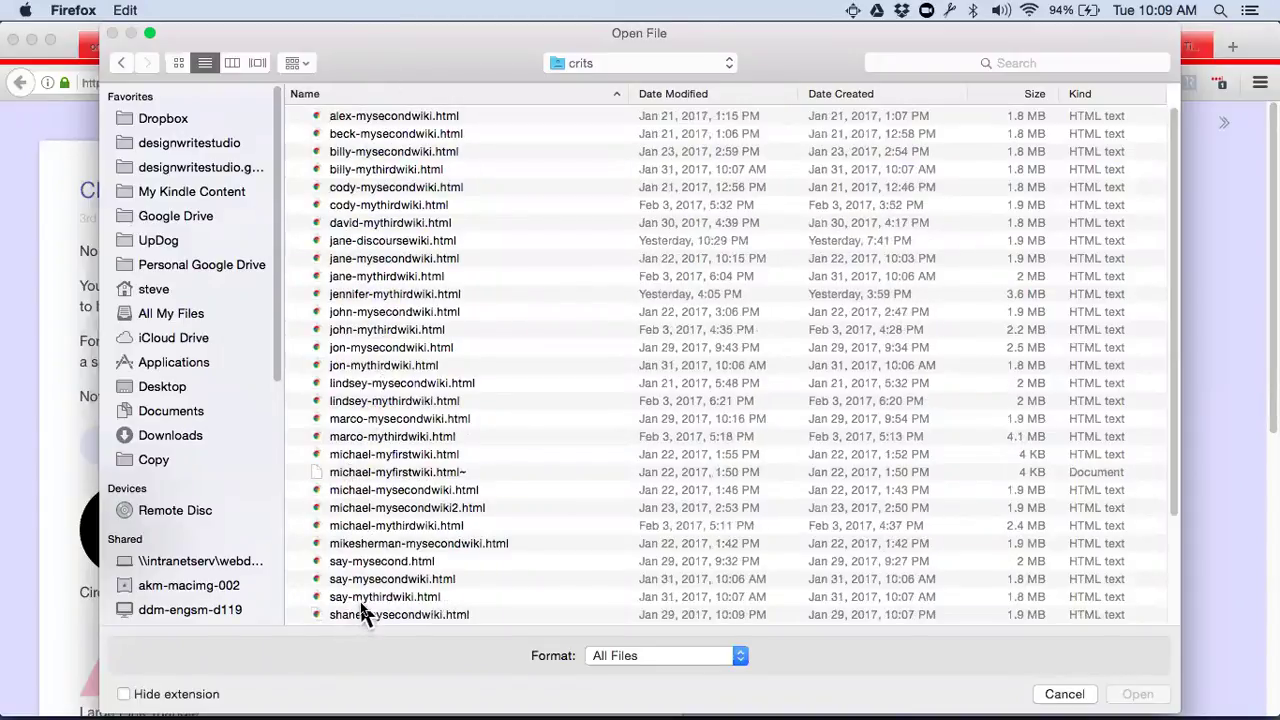
pyautogui.scroll(-5, 364, 600)
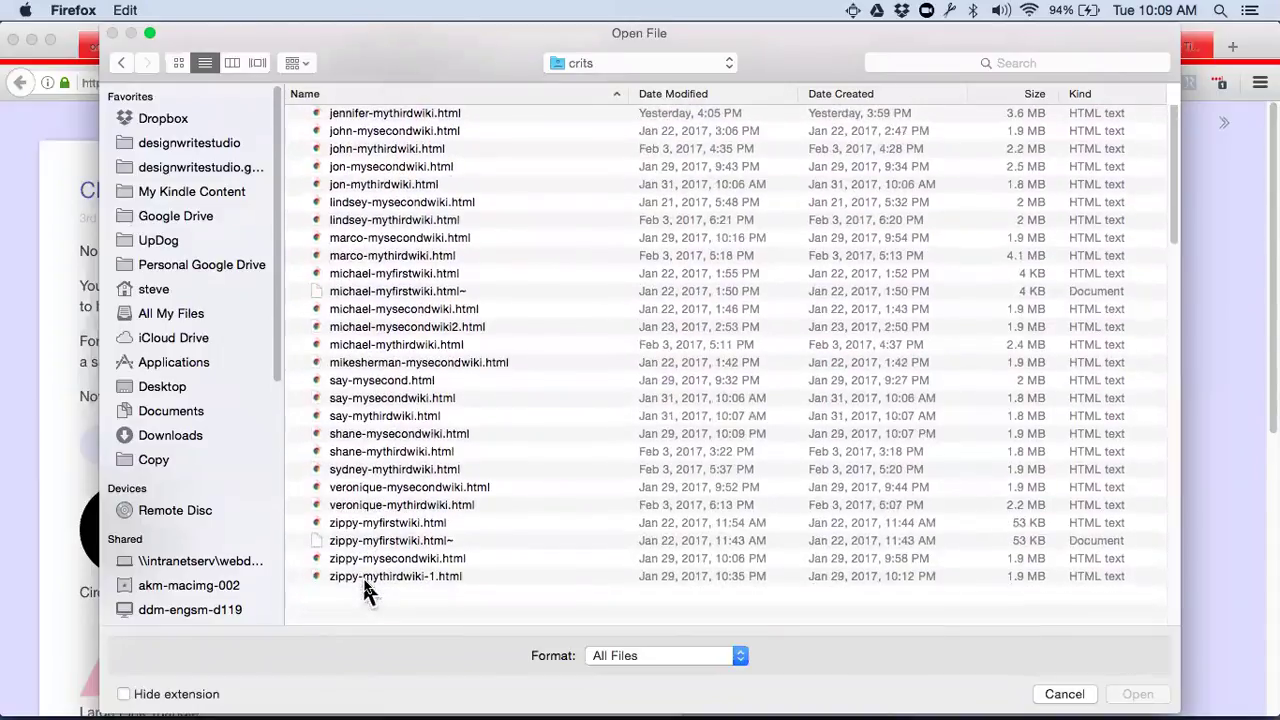
pyautogui.scroll(5, 364, 590)
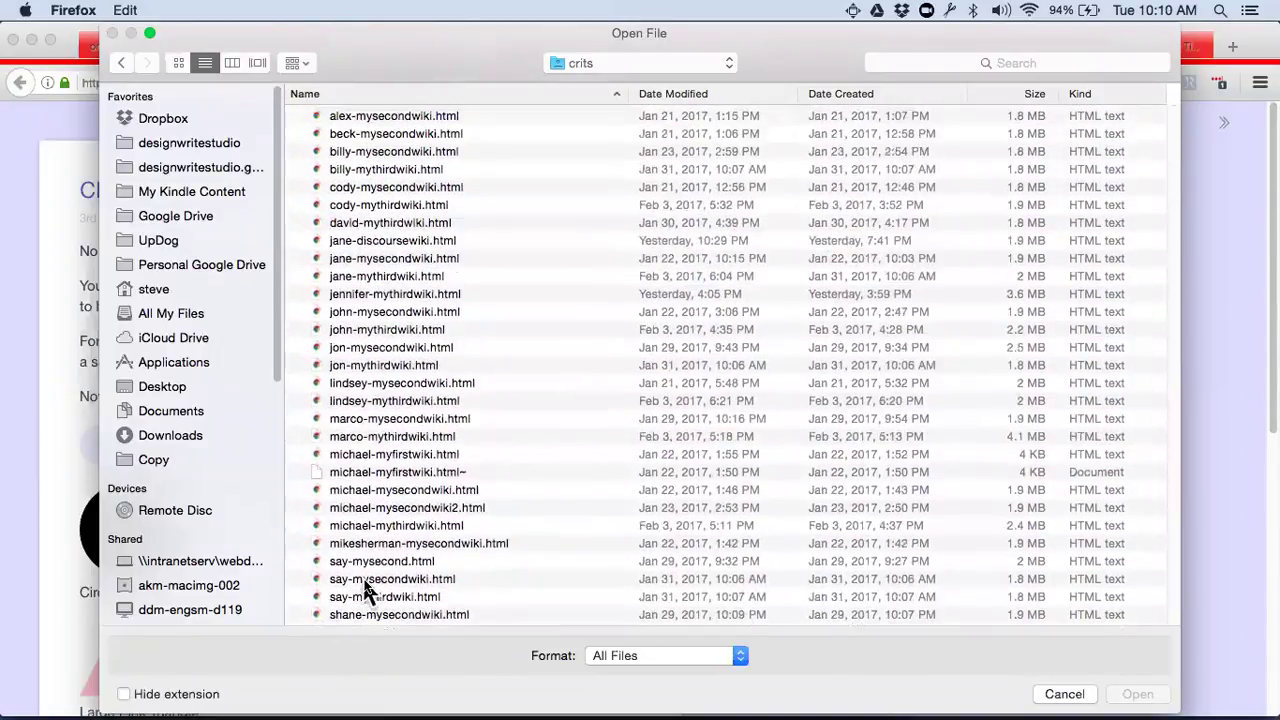
pyautogui.scroll(-4, 364, 590)
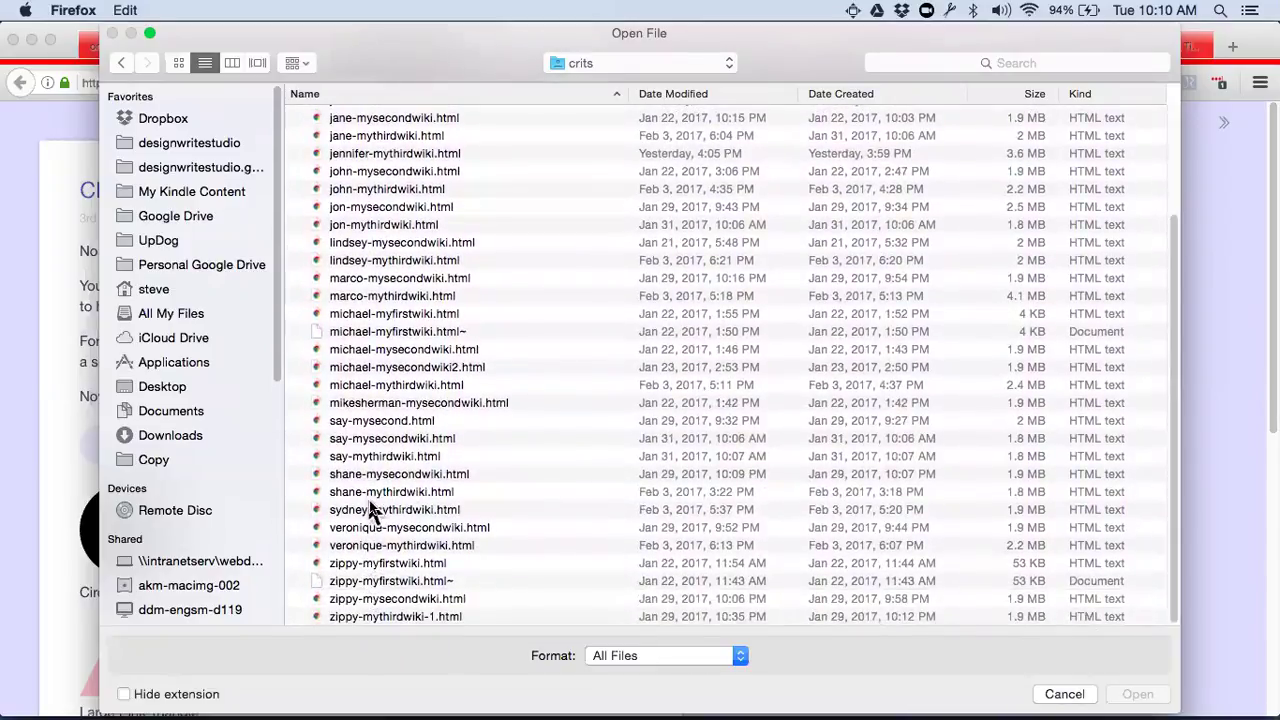
pyautogui.click(370, 509)
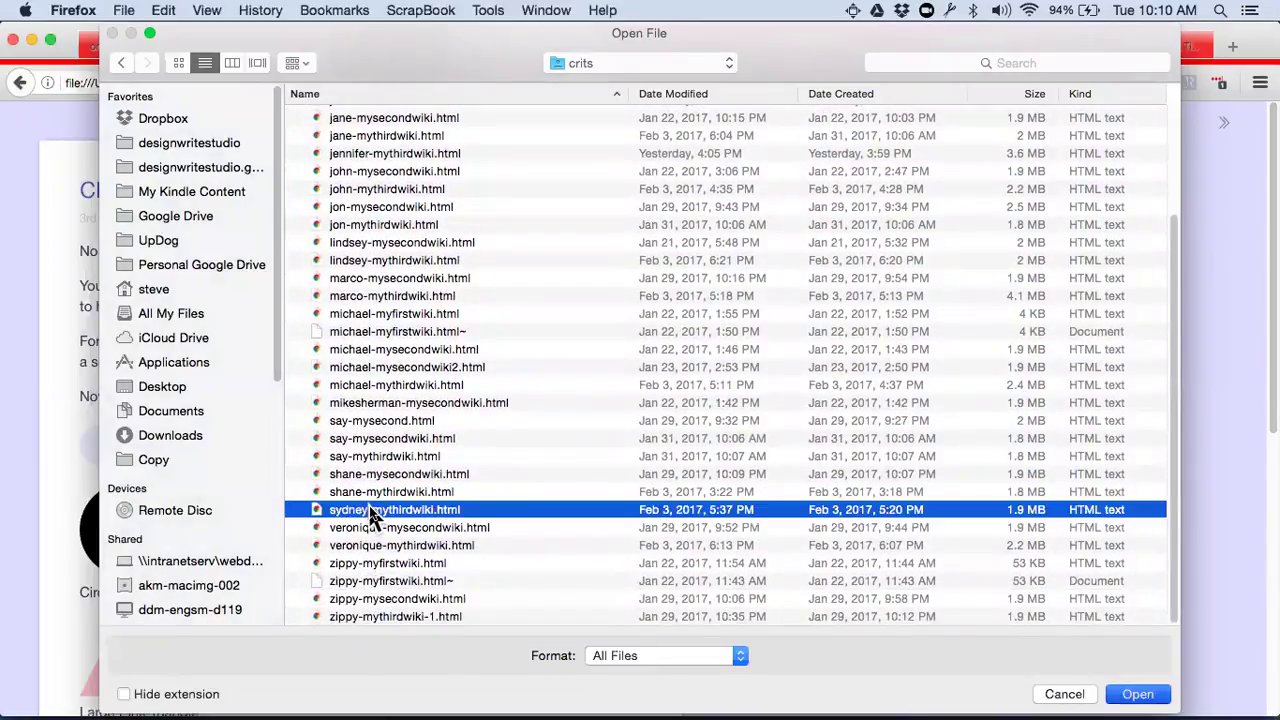
pyautogui.doubleClick(369, 509)
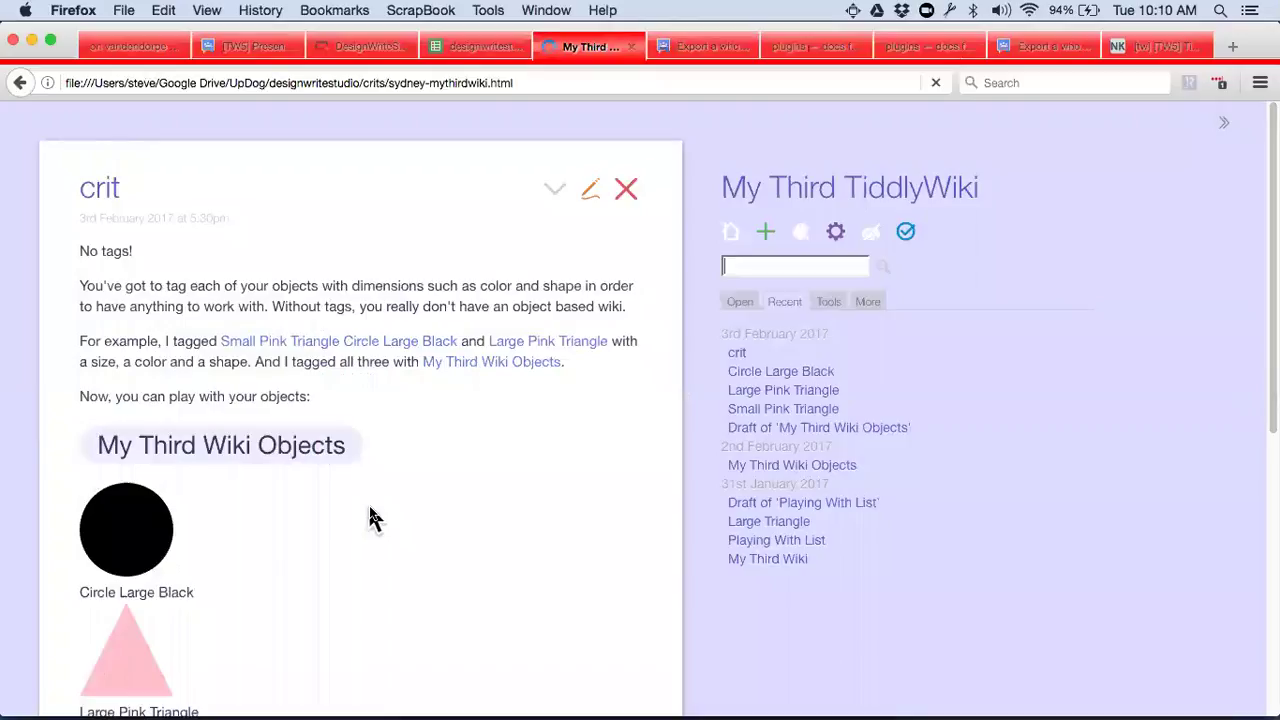
# Step: Check the local wiki's control panel, then open the student's hosted UpDog wiki from the responses sheet
pyautogui.click(836, 235)
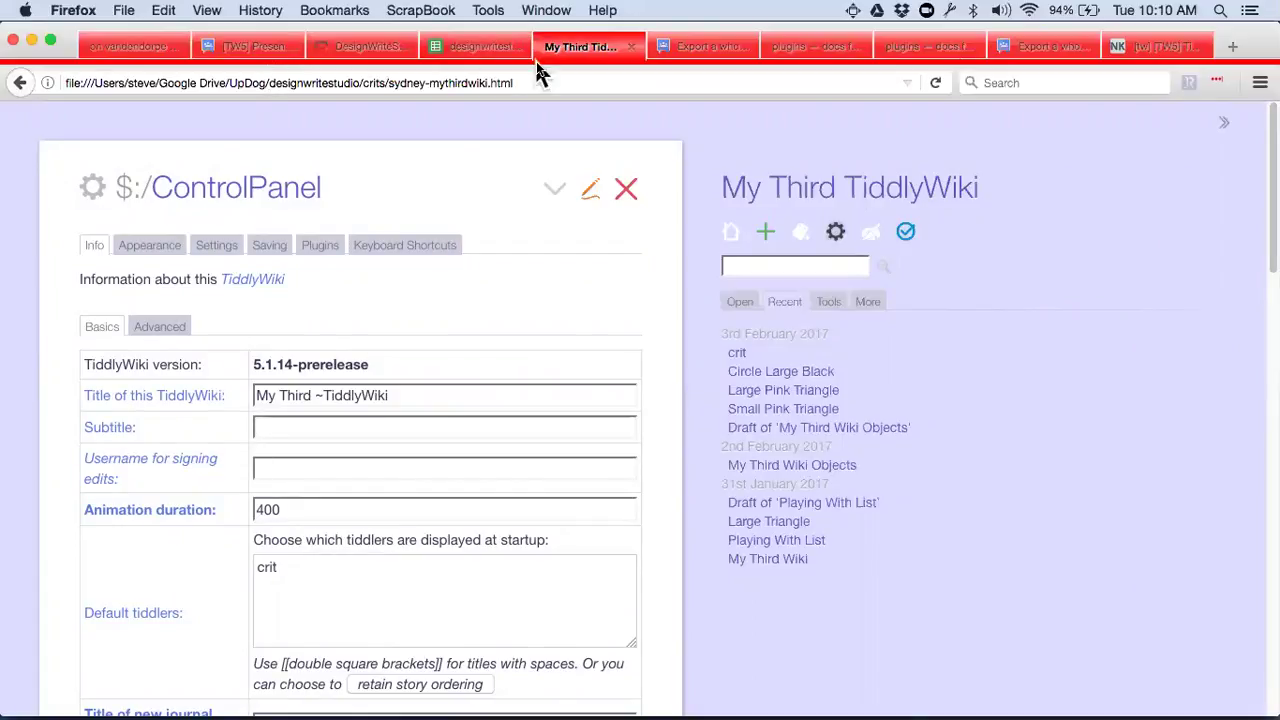
pyautogui.click(478, 45)
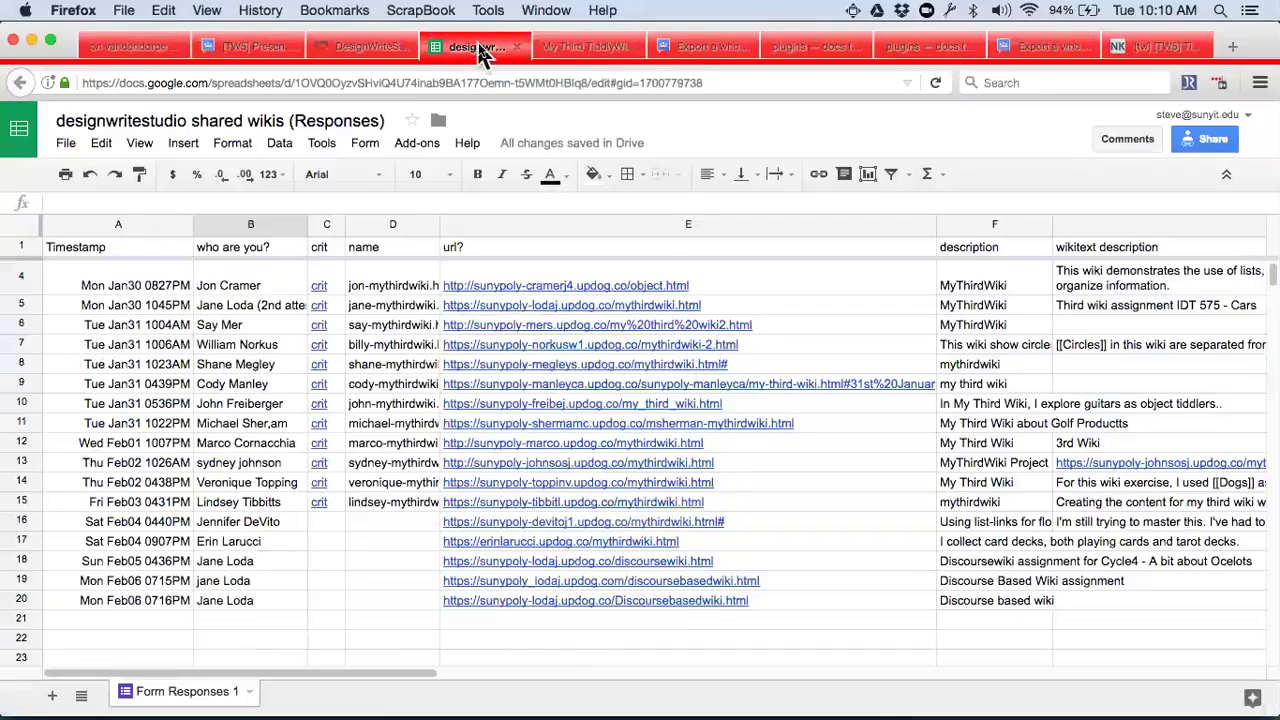
pyautogui.moveTo(505, 470)
pyautogui.click(509, 445)
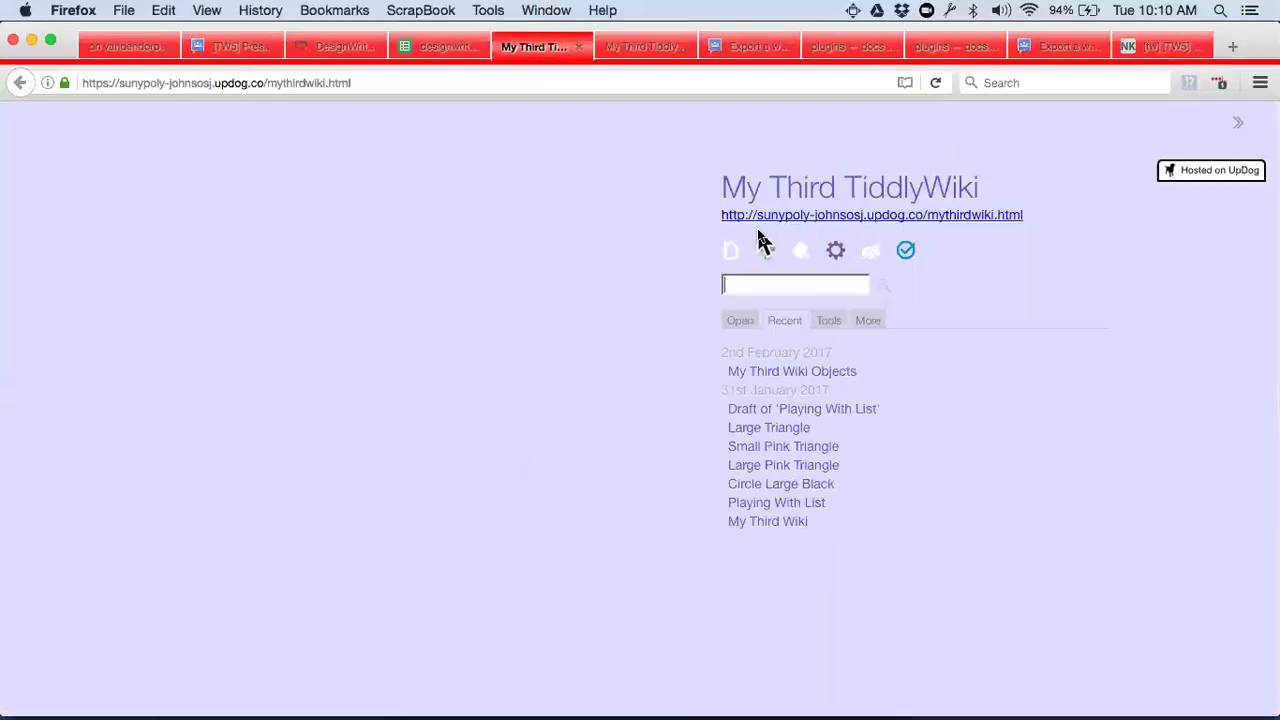
# Step: Copy the hosted wiki's subtitle web address from Control Panel Info > Basics
pyautogui.click(837, 254)
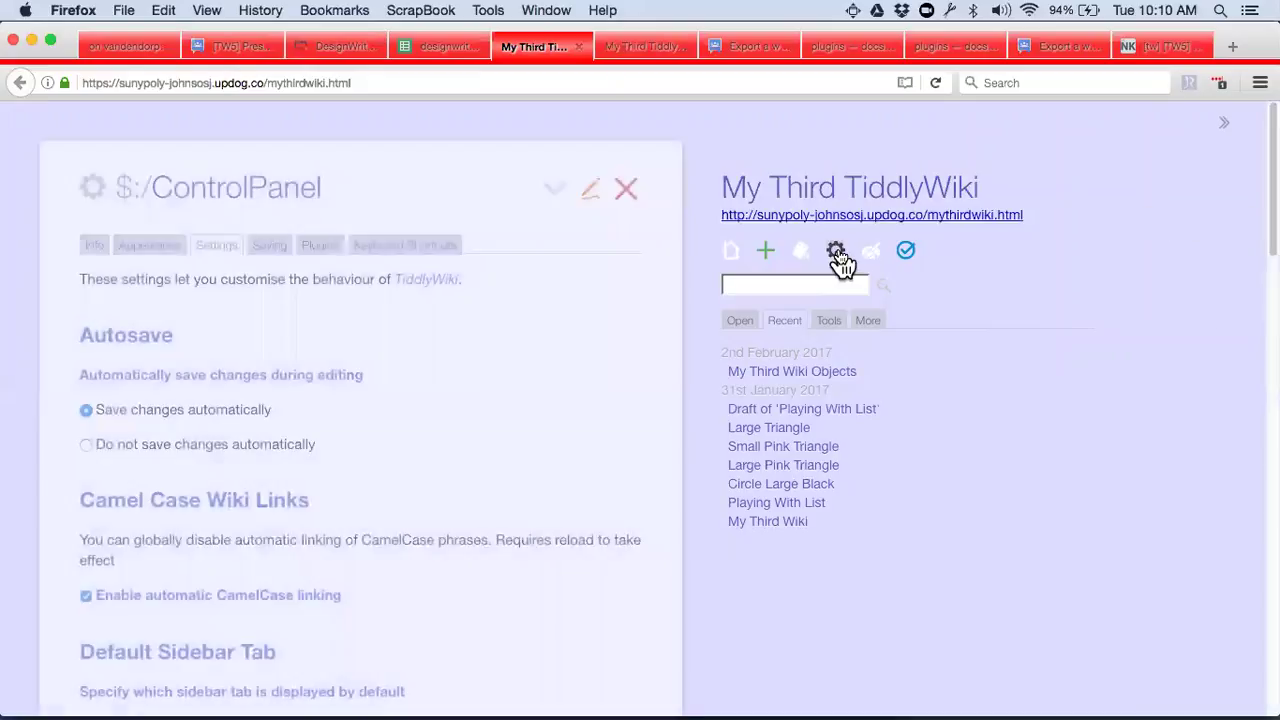
pyautogui.click(89, 248)
pyautogui.click(160, 247)
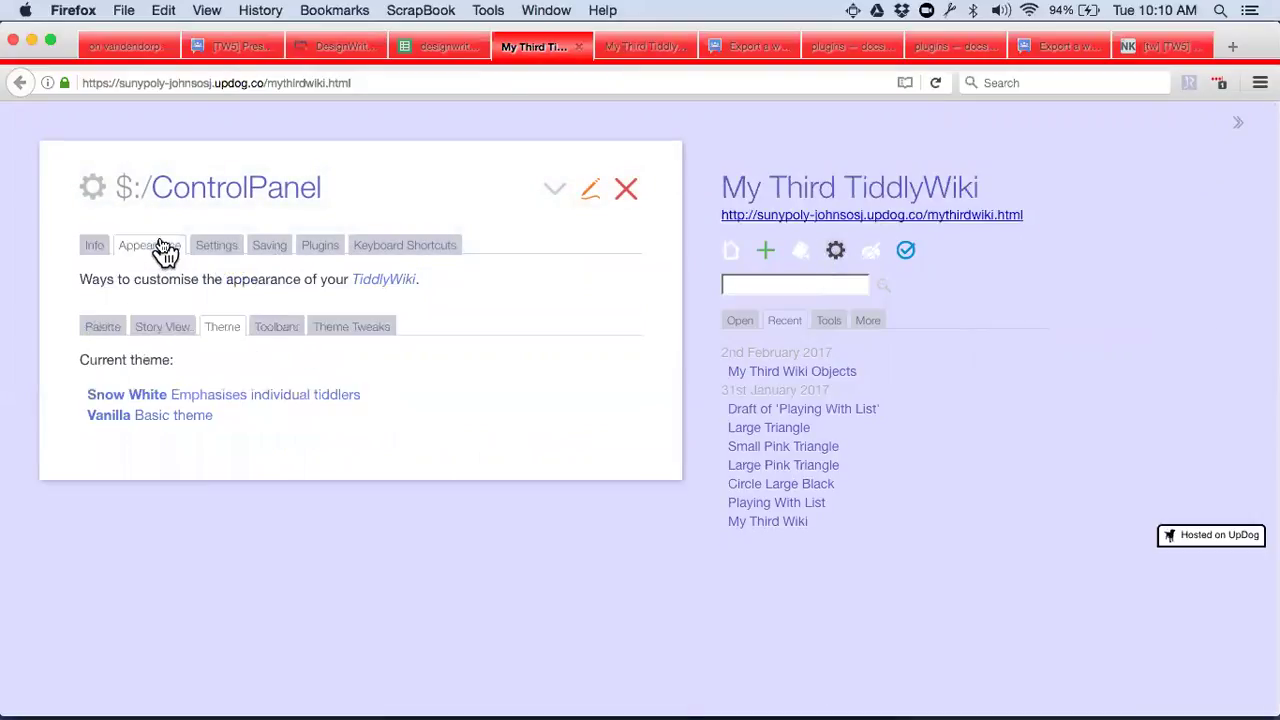
pyautogui.click(90, 250)
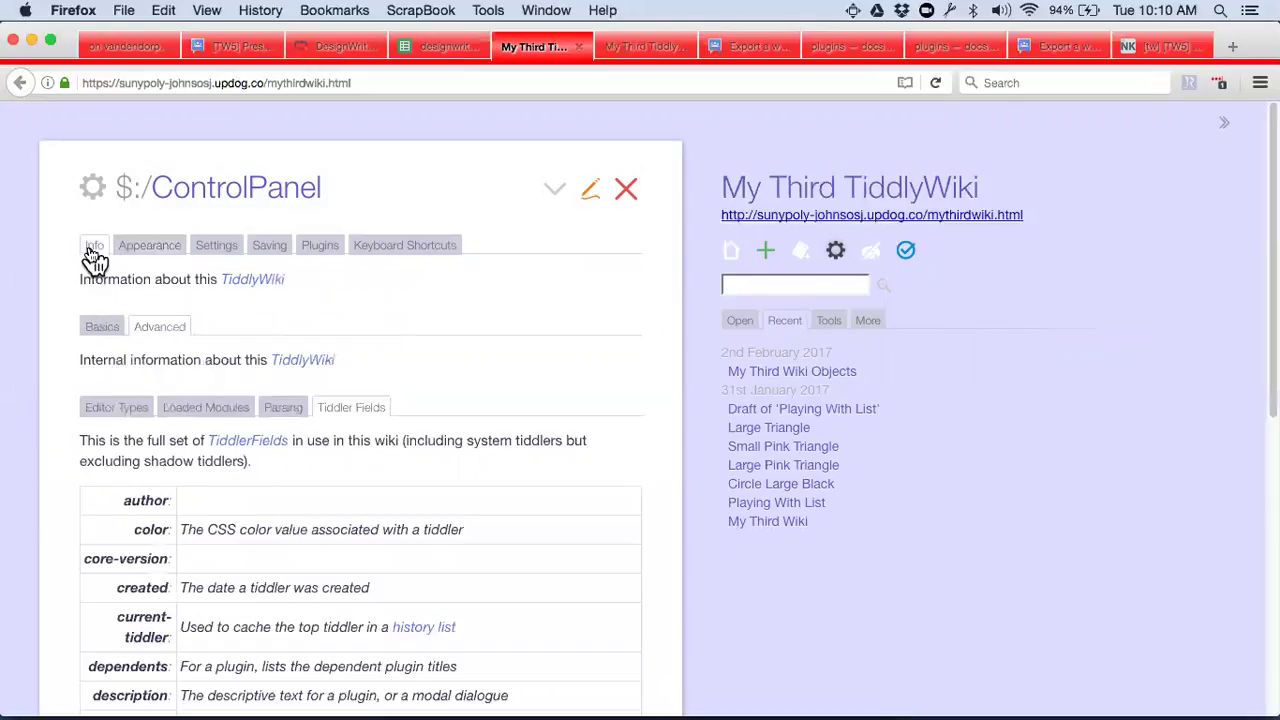
pyautogui.click(100, 330)
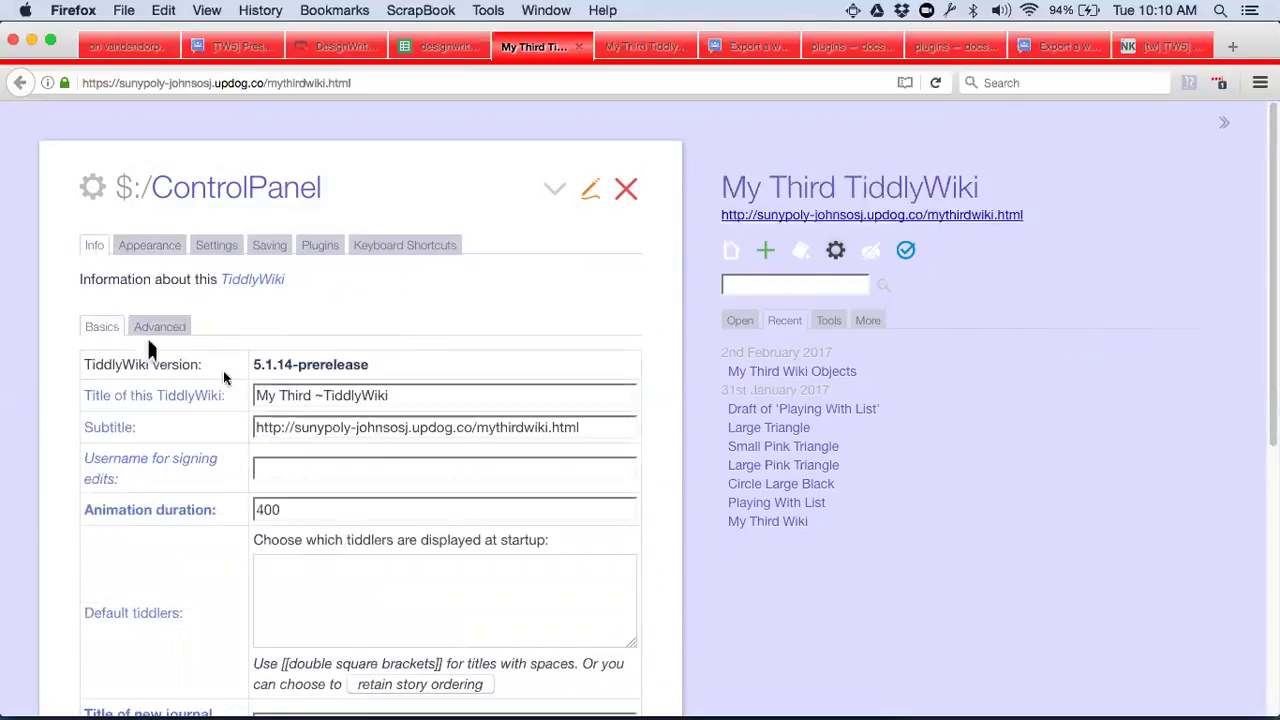
pyautogui.tripleClick(409, 432)
pyautogui.press('super+c')
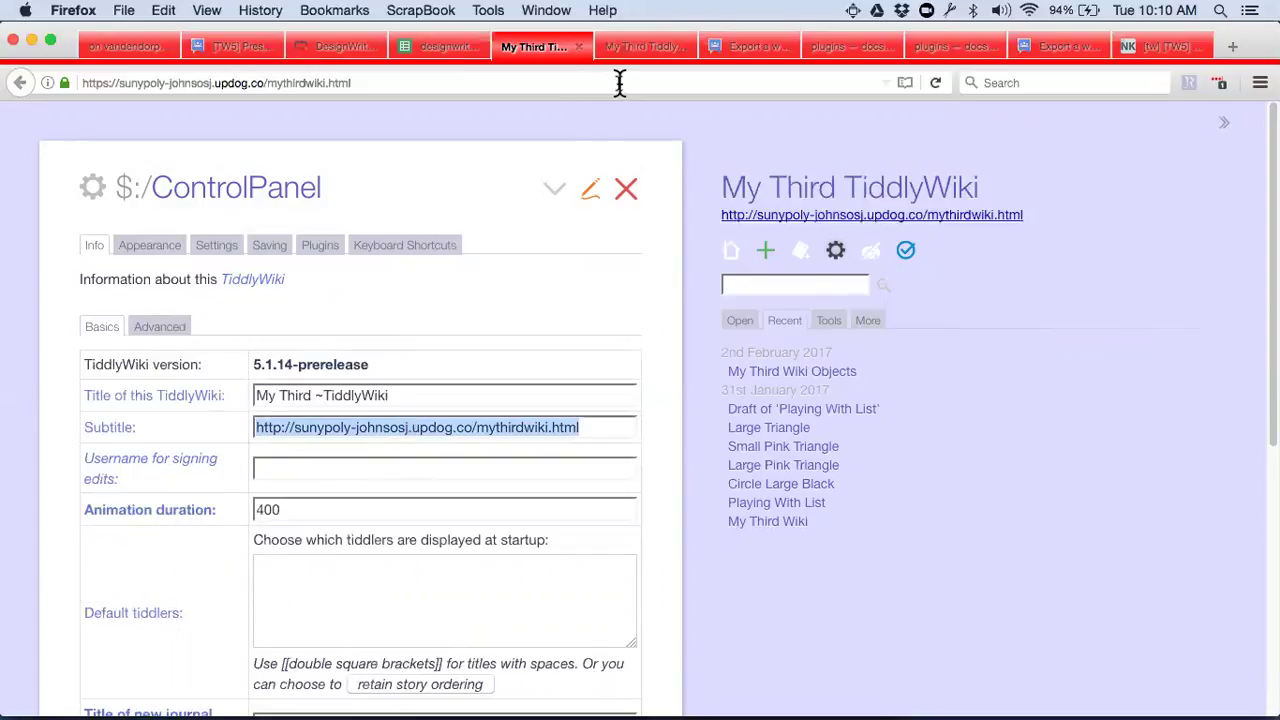
pyautogui.click(632, 48)
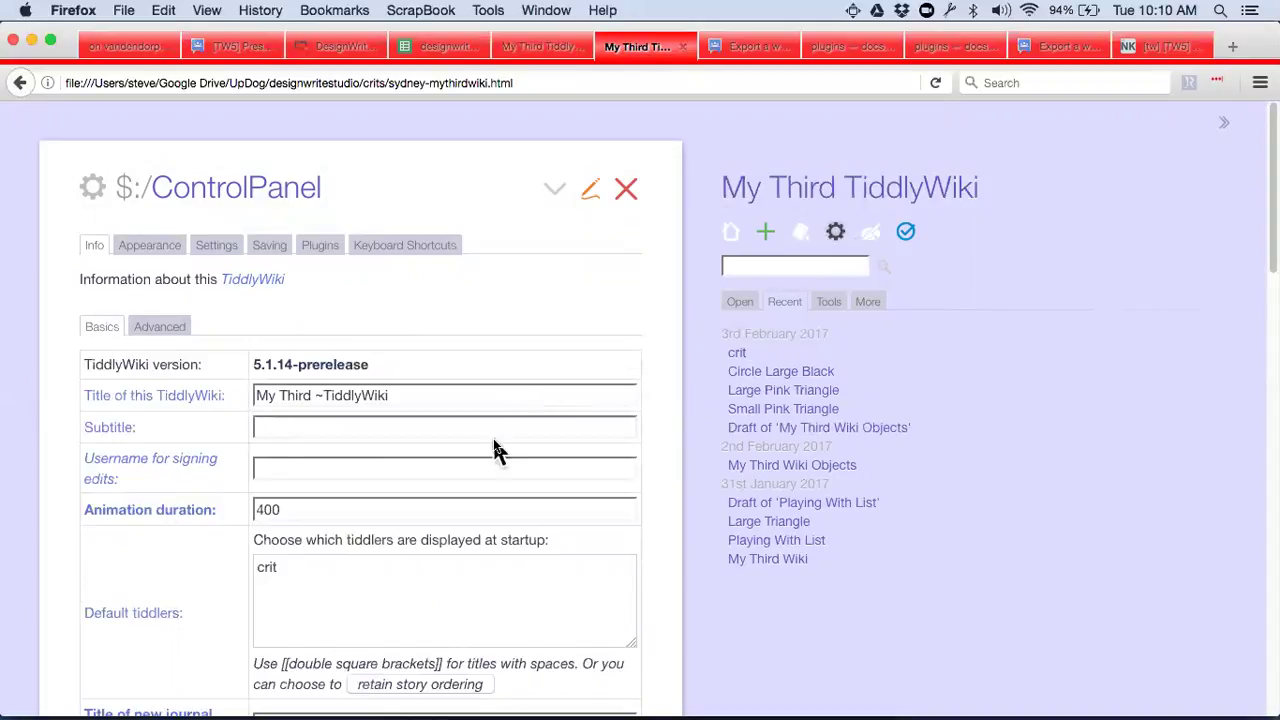
# Step: Paste the hosted UpDog address as the local wiki's subtitle and close the control panel
pyautogui.press('super+v')
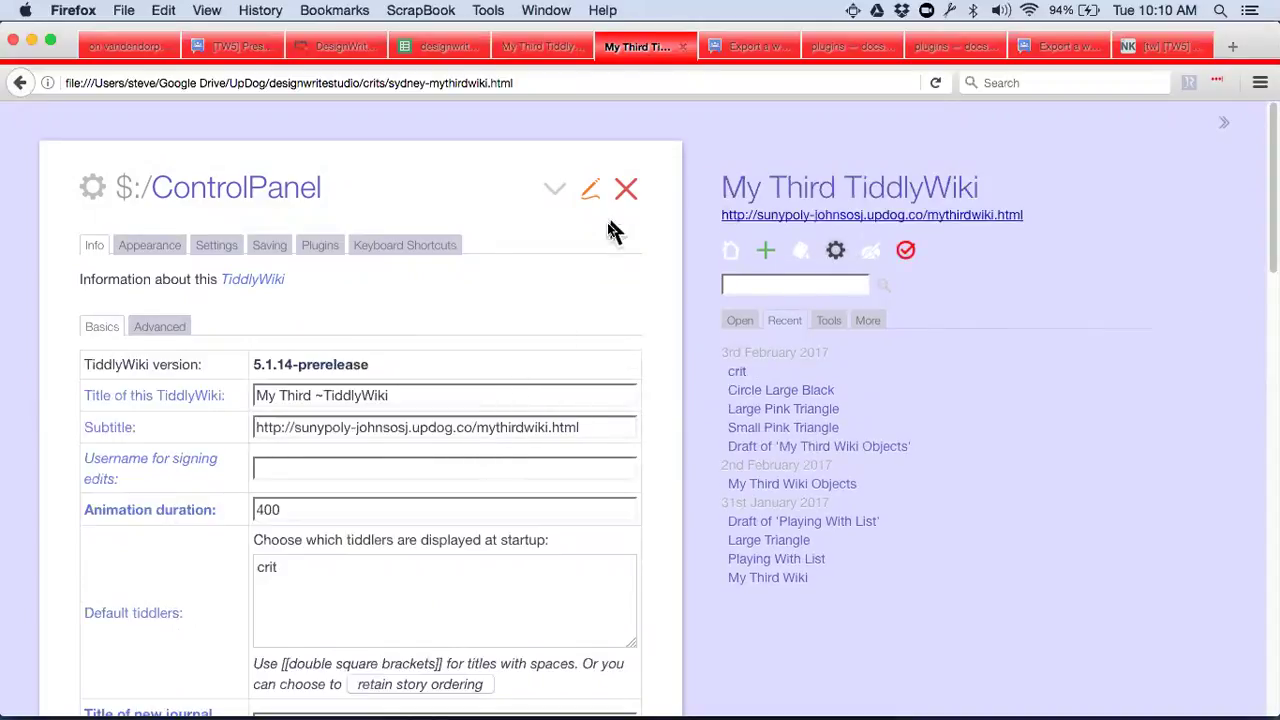
pyautogui.click(626, 192)
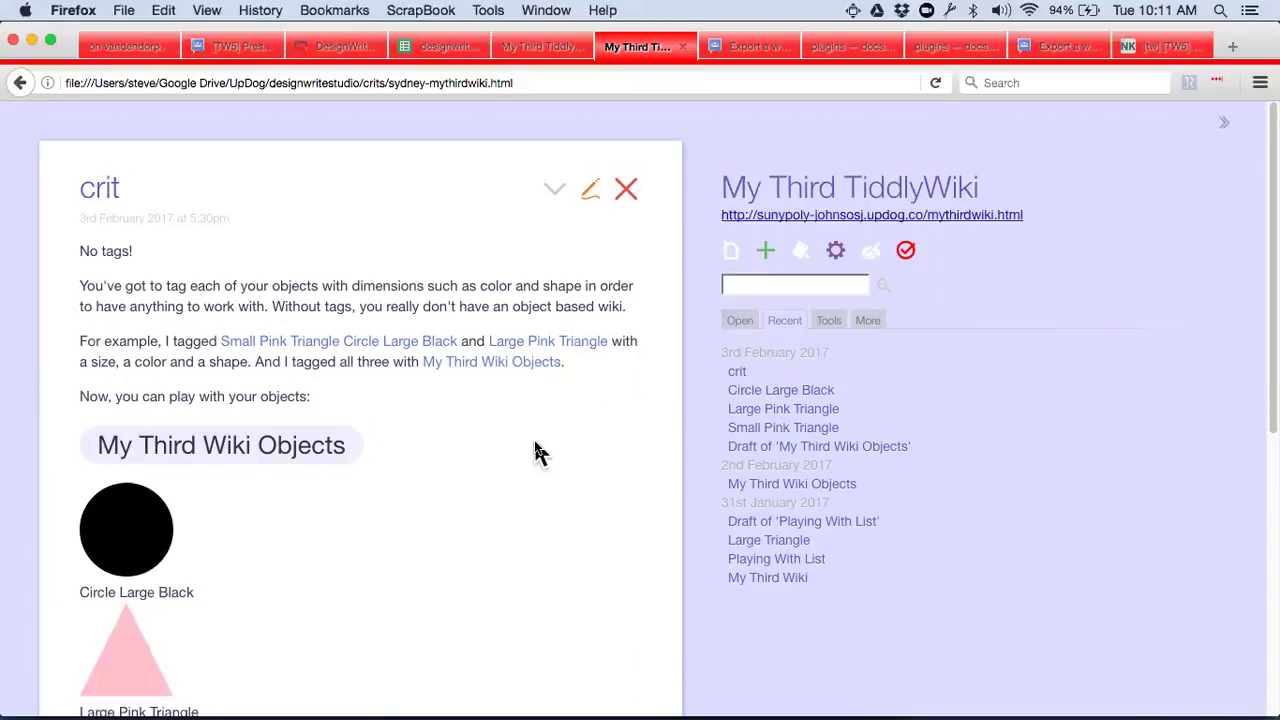
# Step: Follow the subtitle link to the hosted wiki and open its Tag Manager showing Journal and Shapes tags
pyautogui.click(873, 217)
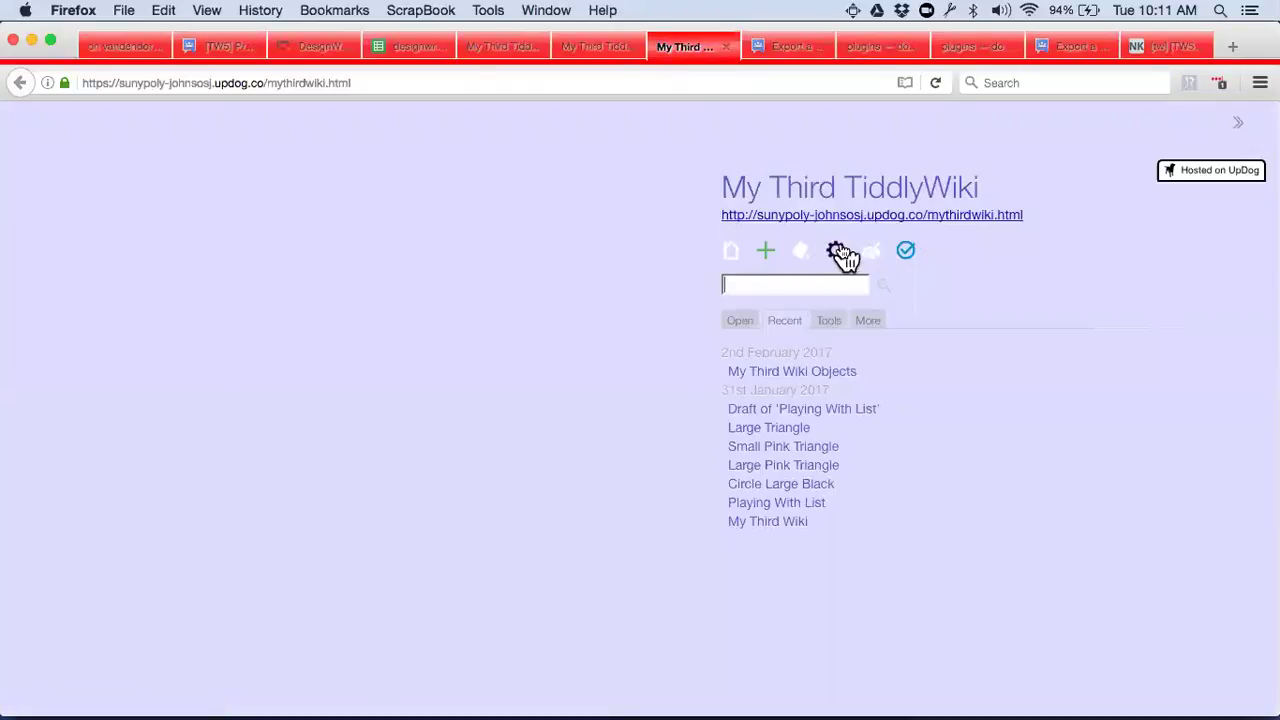
pyautogui.click(838, 252)
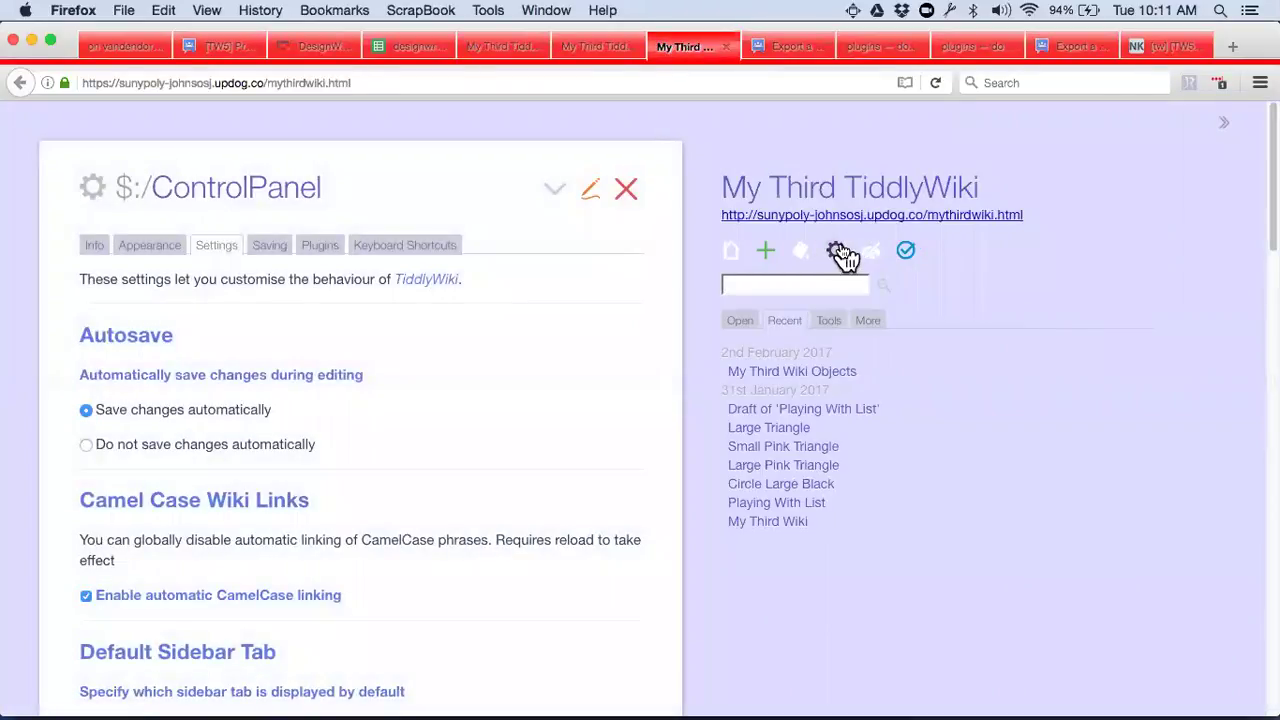
pyautogui.click(830, 320)
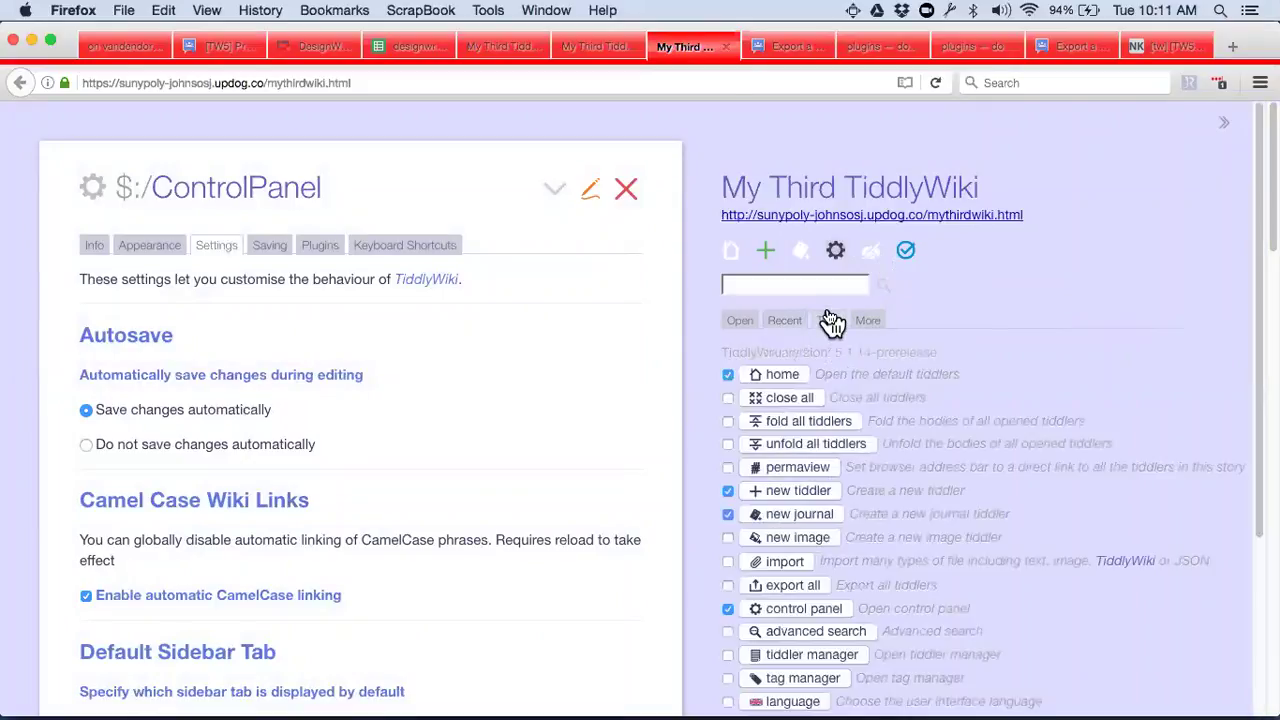
pyautogui.scroll(-2, 730, 535)
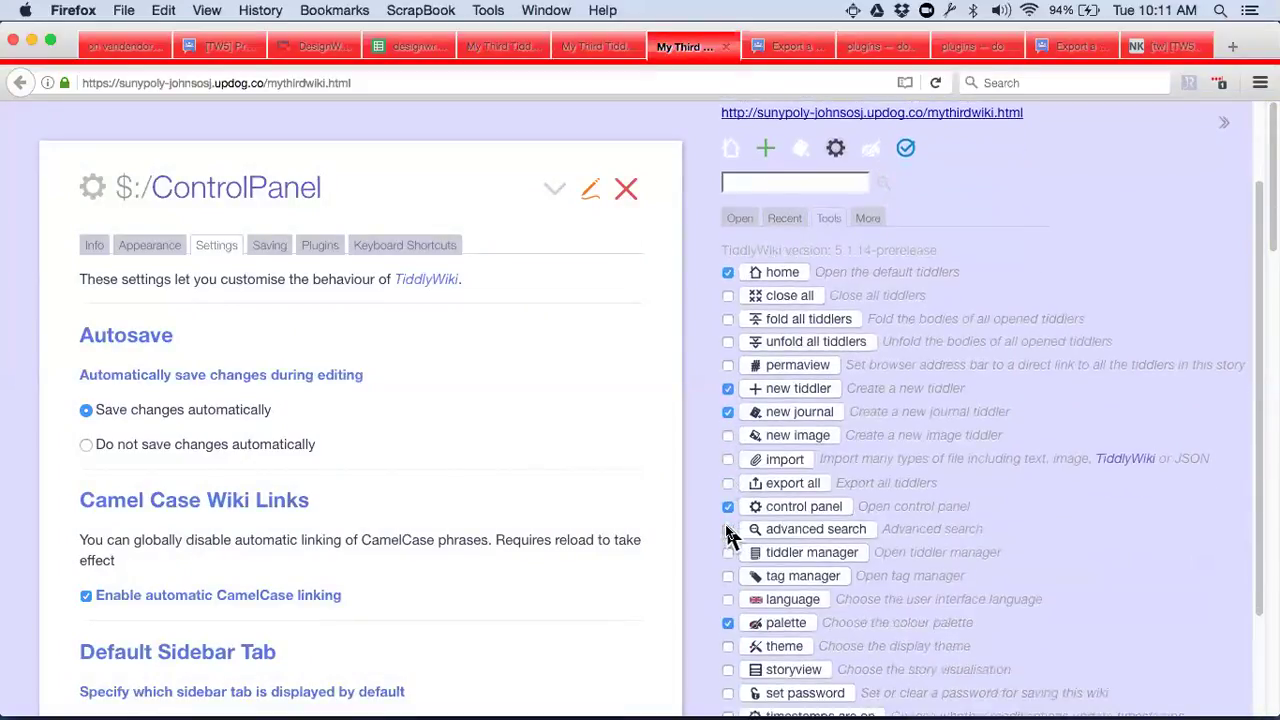
pyautogui.click(800, 585)
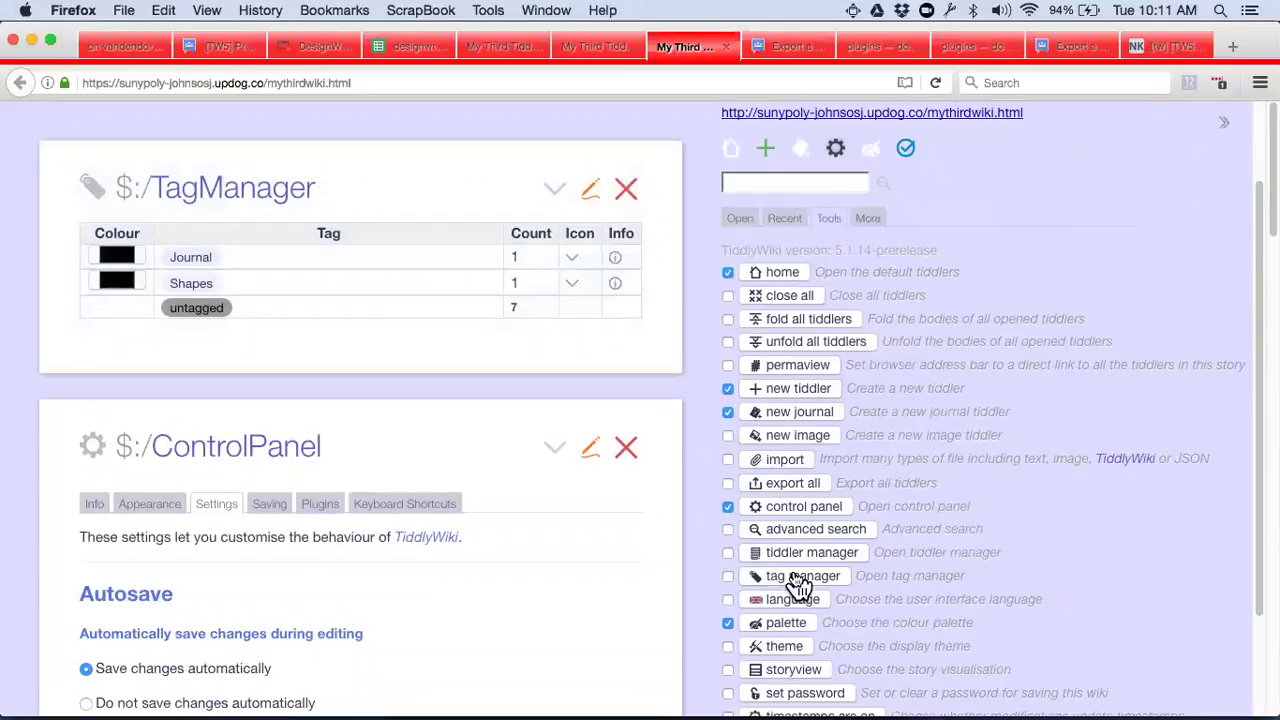
pyautogui.rightClick(480, 615)
pyautogui.click(328, 423)
pyautogui.click(627, 448)
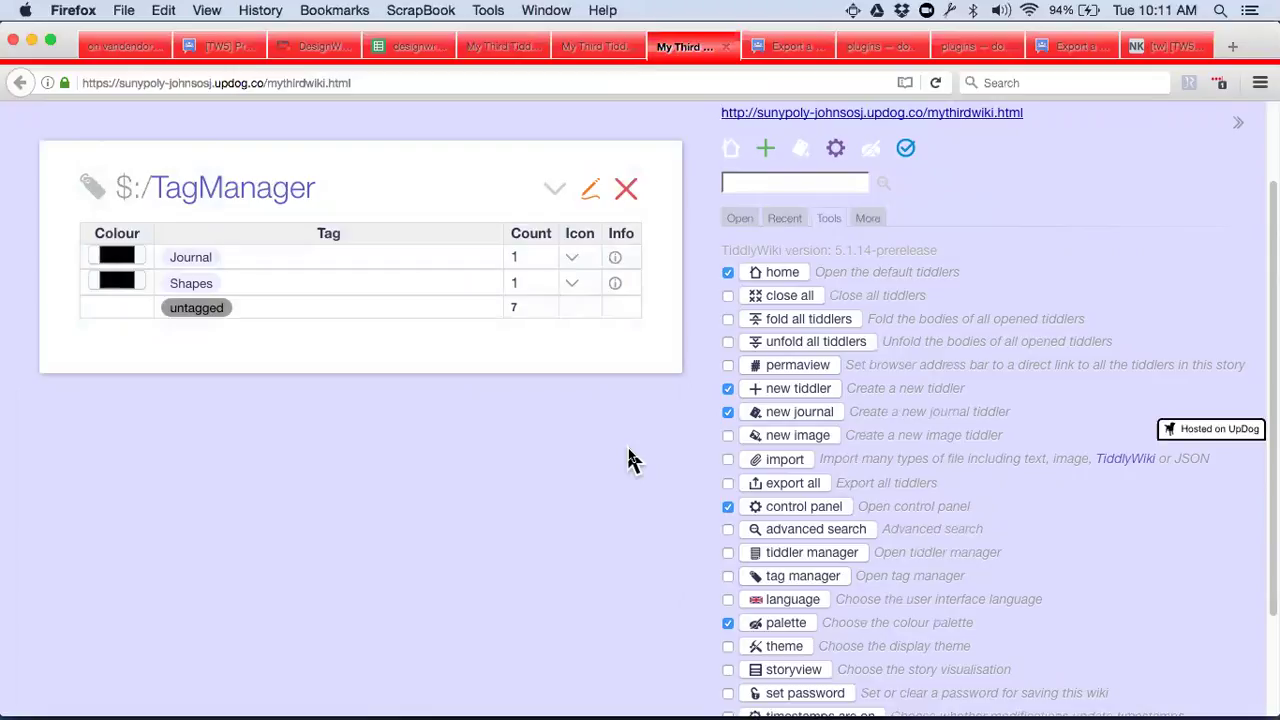
pyautogui.click(600, 48)
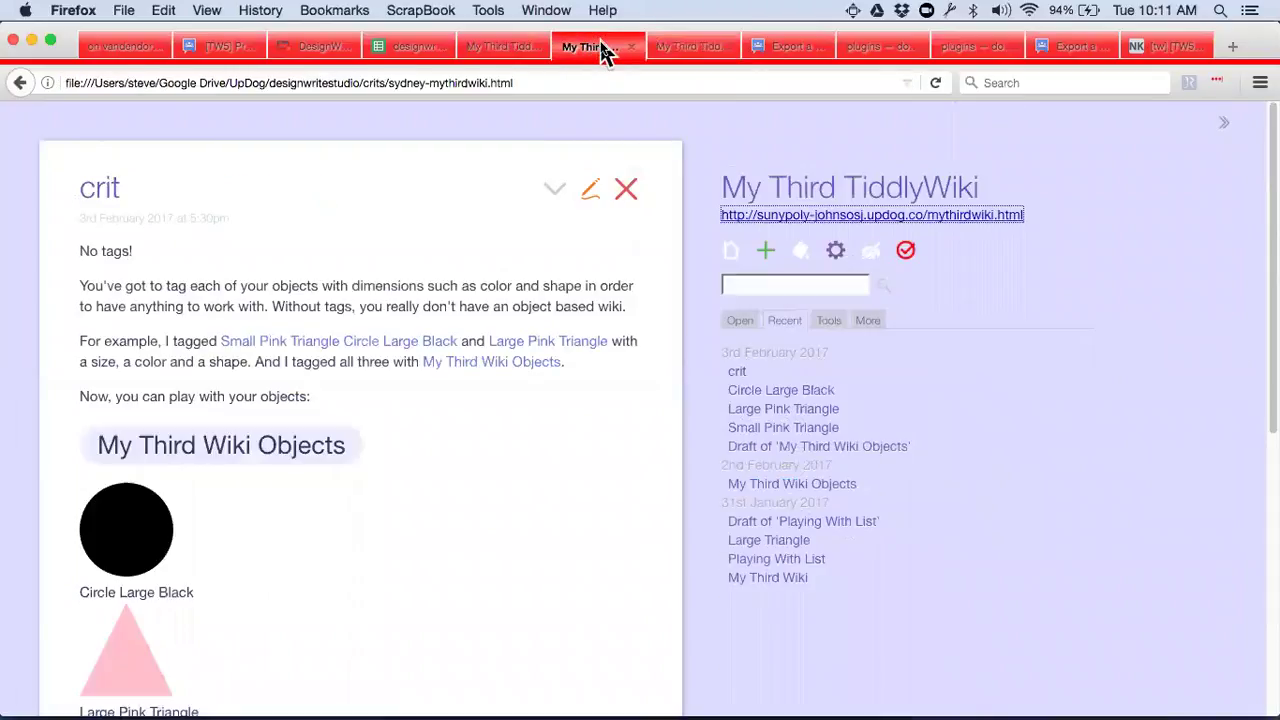
pyautogui.scroll(-5, 349, 649)
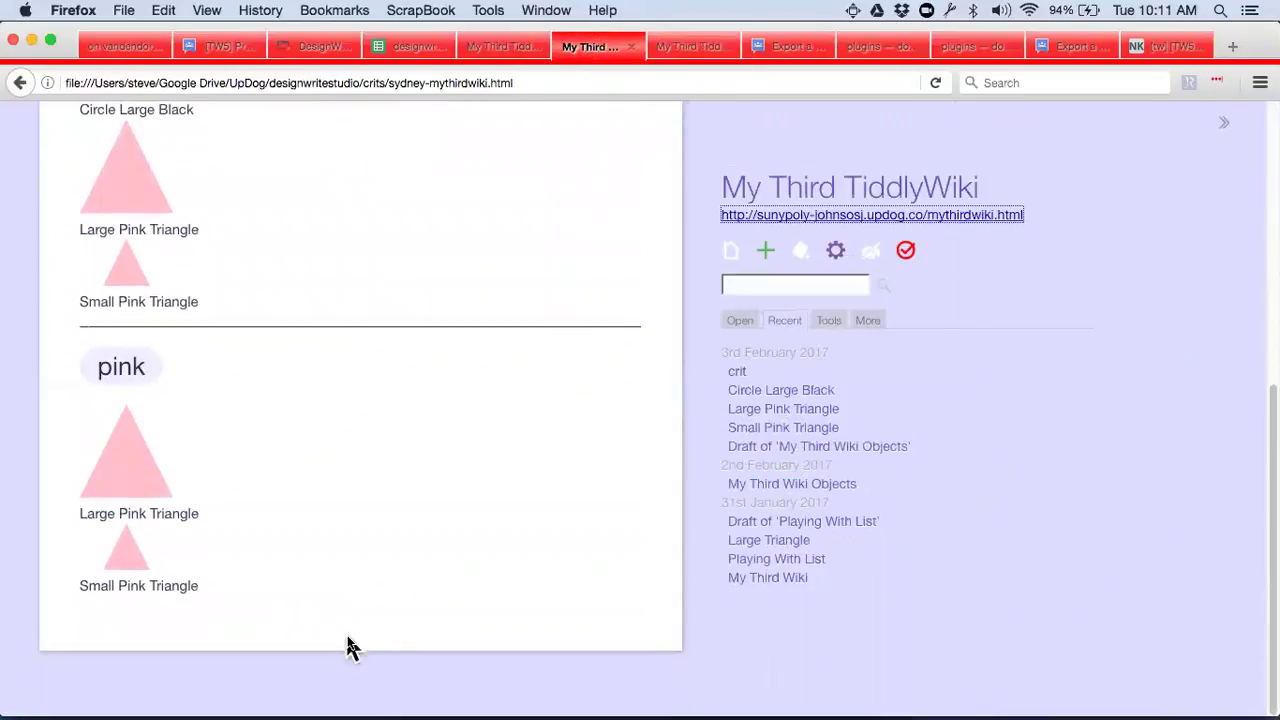
pyautogui.scroll(3, 349, 649)
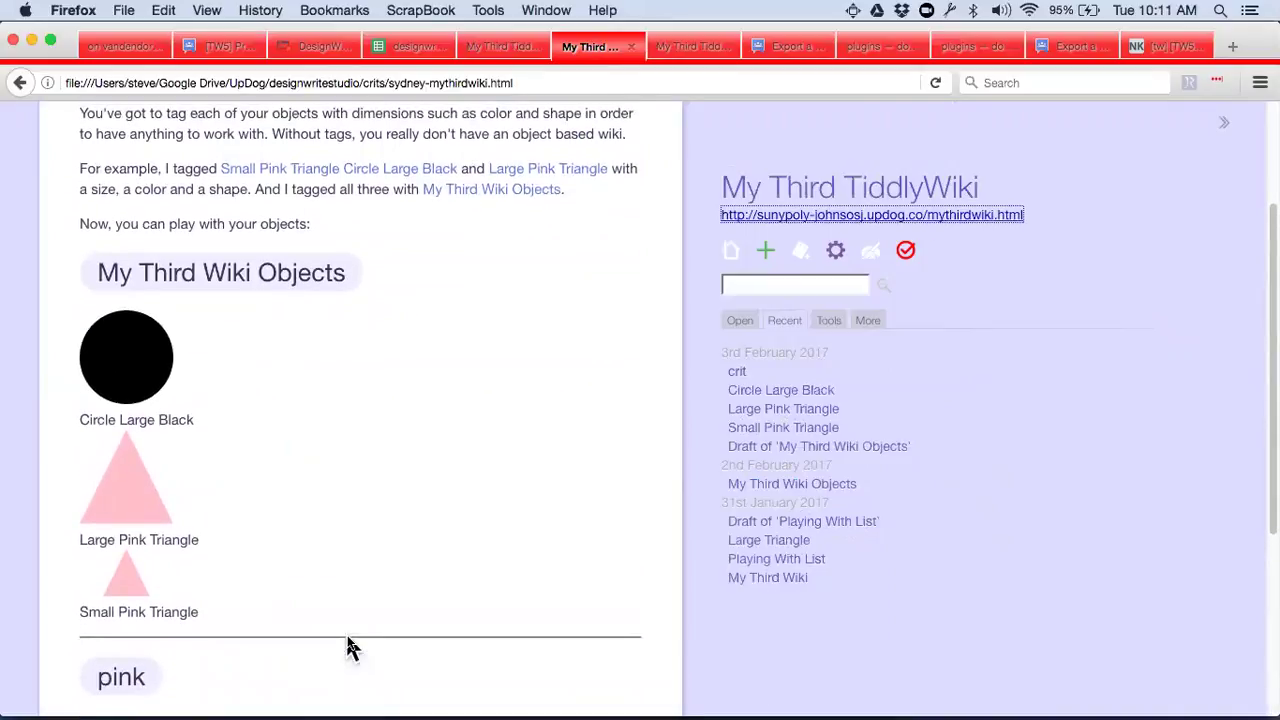
pyautogui.scroll(2, 349, 649)
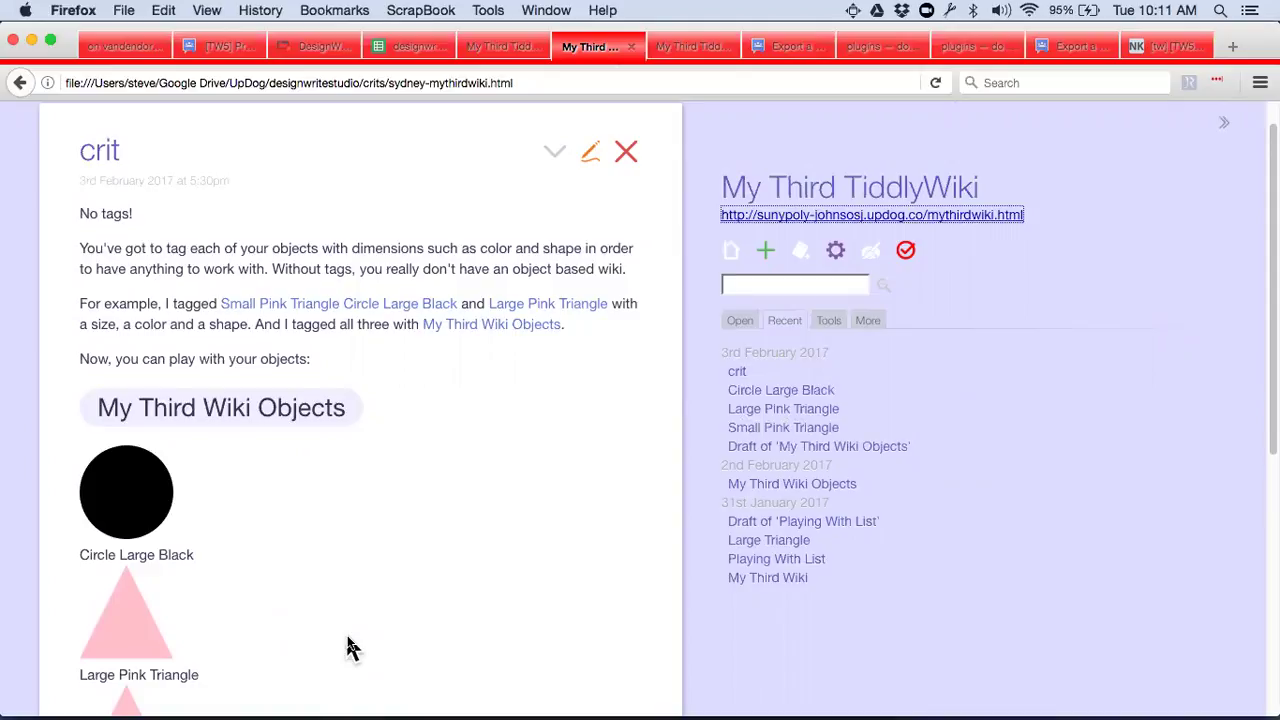
pyautogui.scroll(-1, 350, 648)
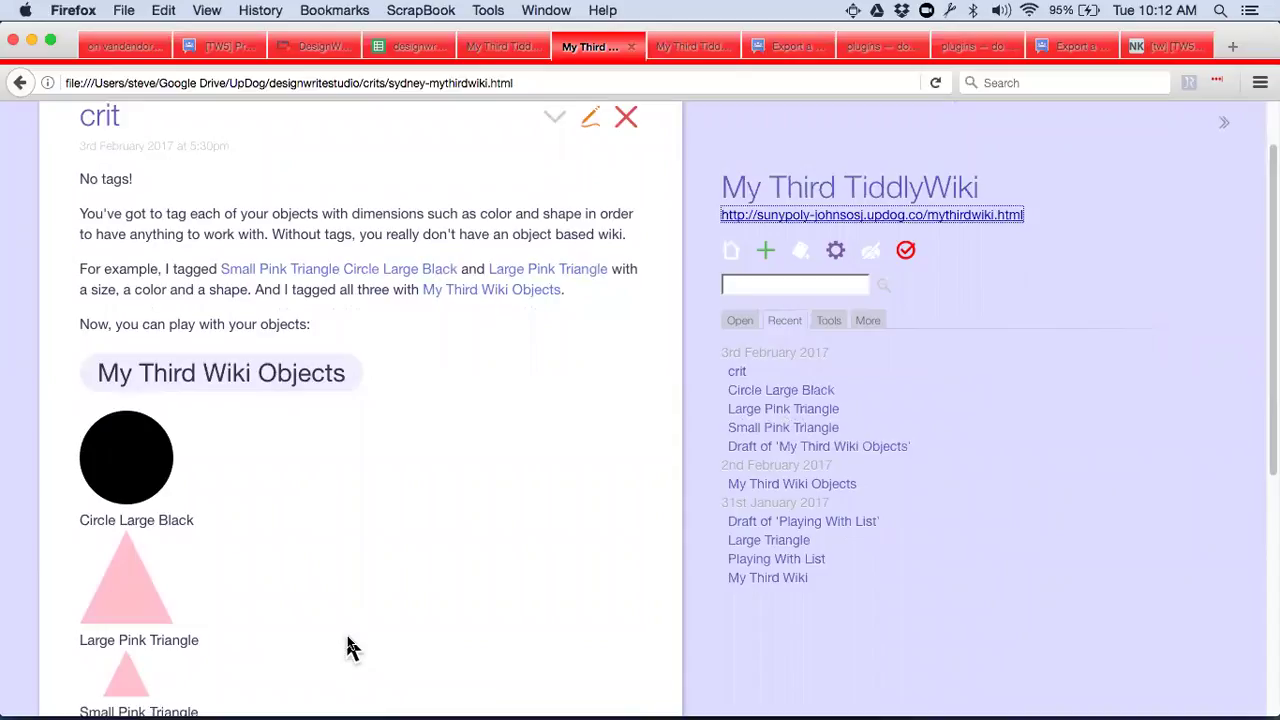
pyautogui.scroll(-10, 350, 648)
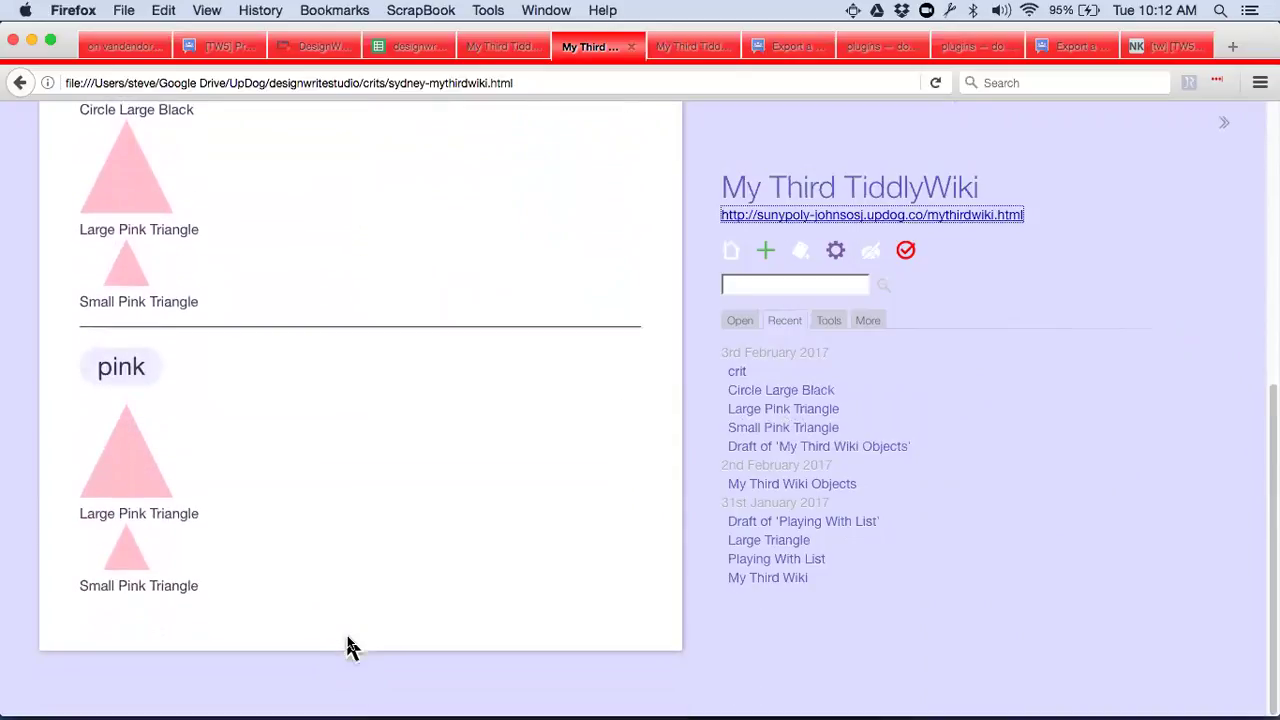
pyautogui.scroll(10, 350, 648)
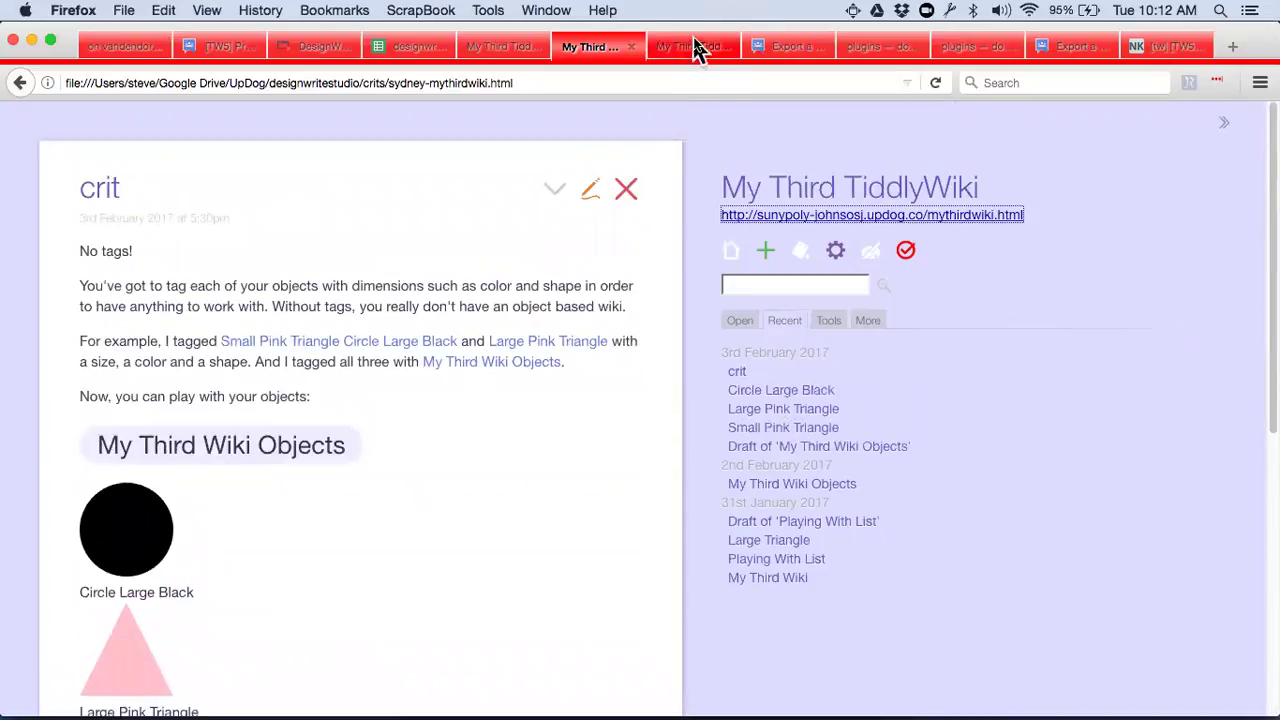
# Step: In the hosted wiki, open My Third Wiki Objects from the Recent list as an editing draft
pyautogui.click(697, 47)
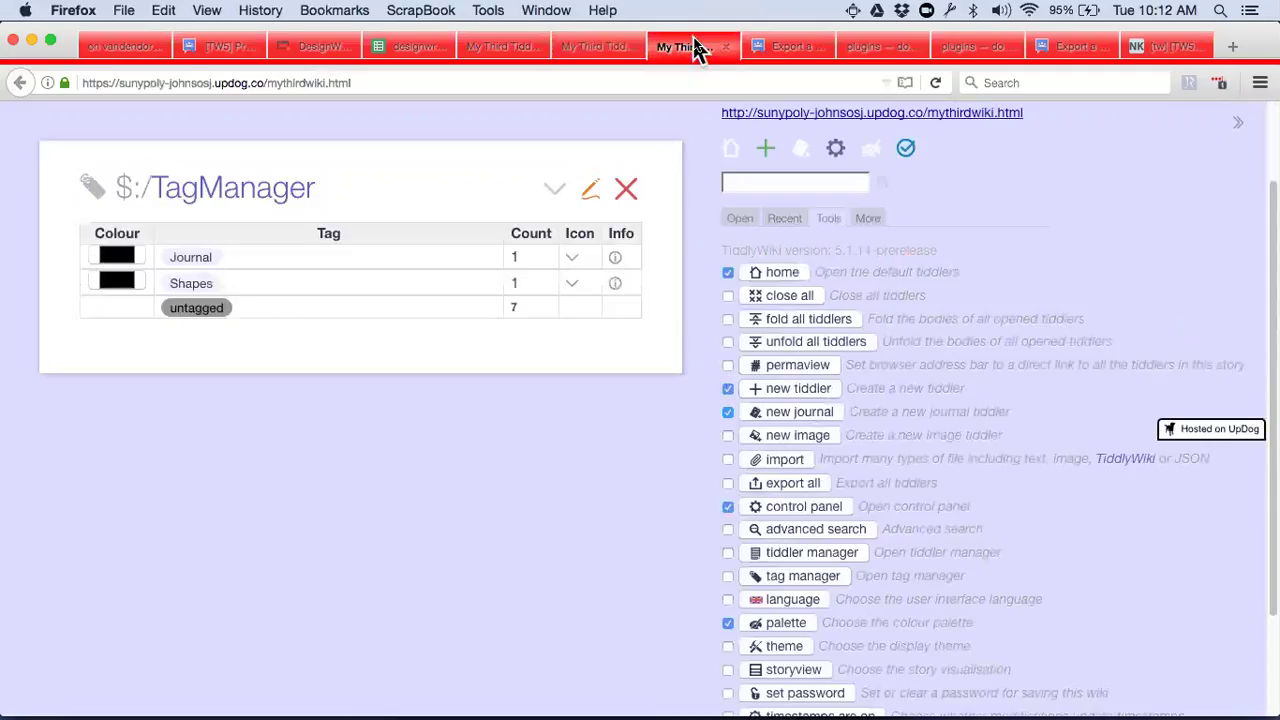
pyautogui.click(731, 150)
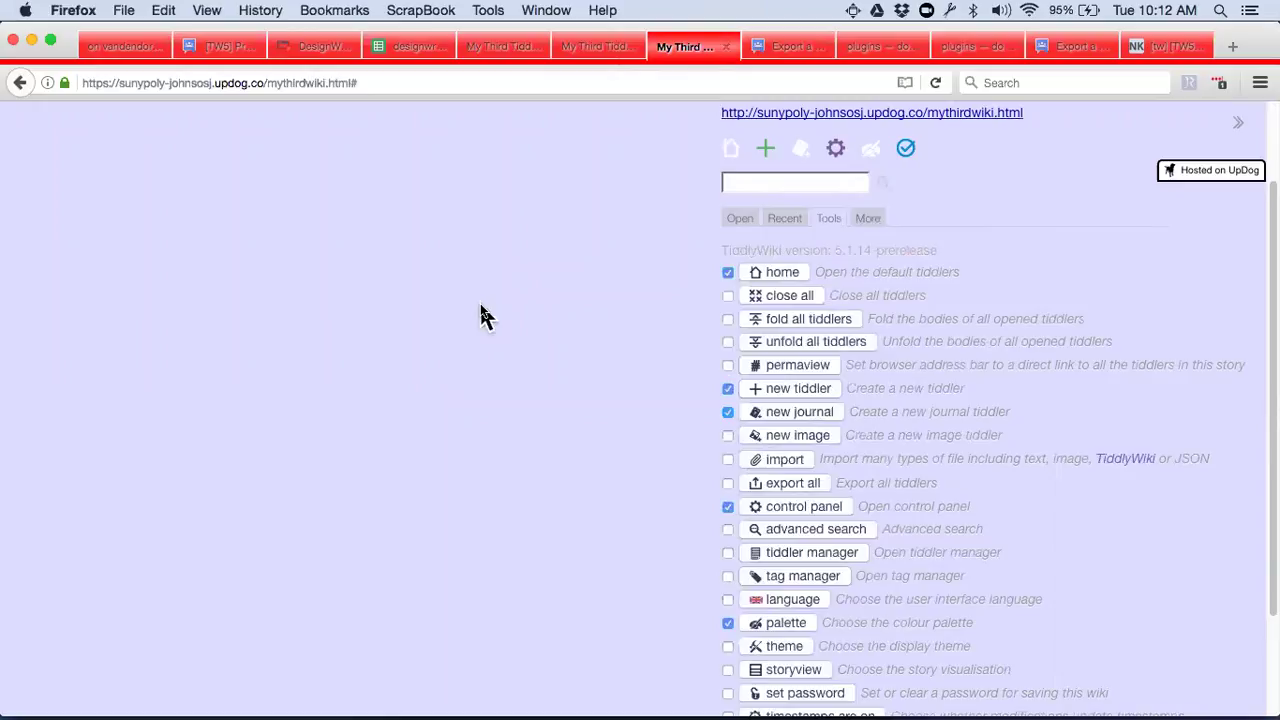
pyautogui.scroll(2, 711, 338)
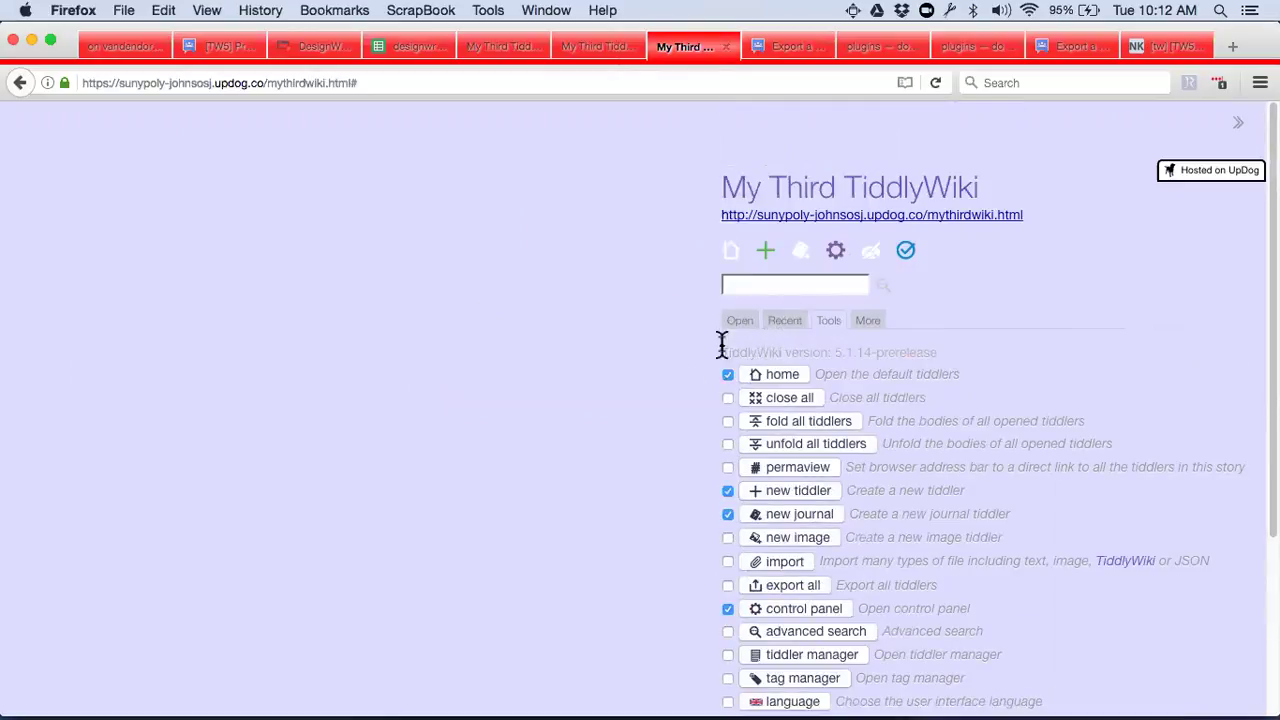
pyautogui.click(786, 320)
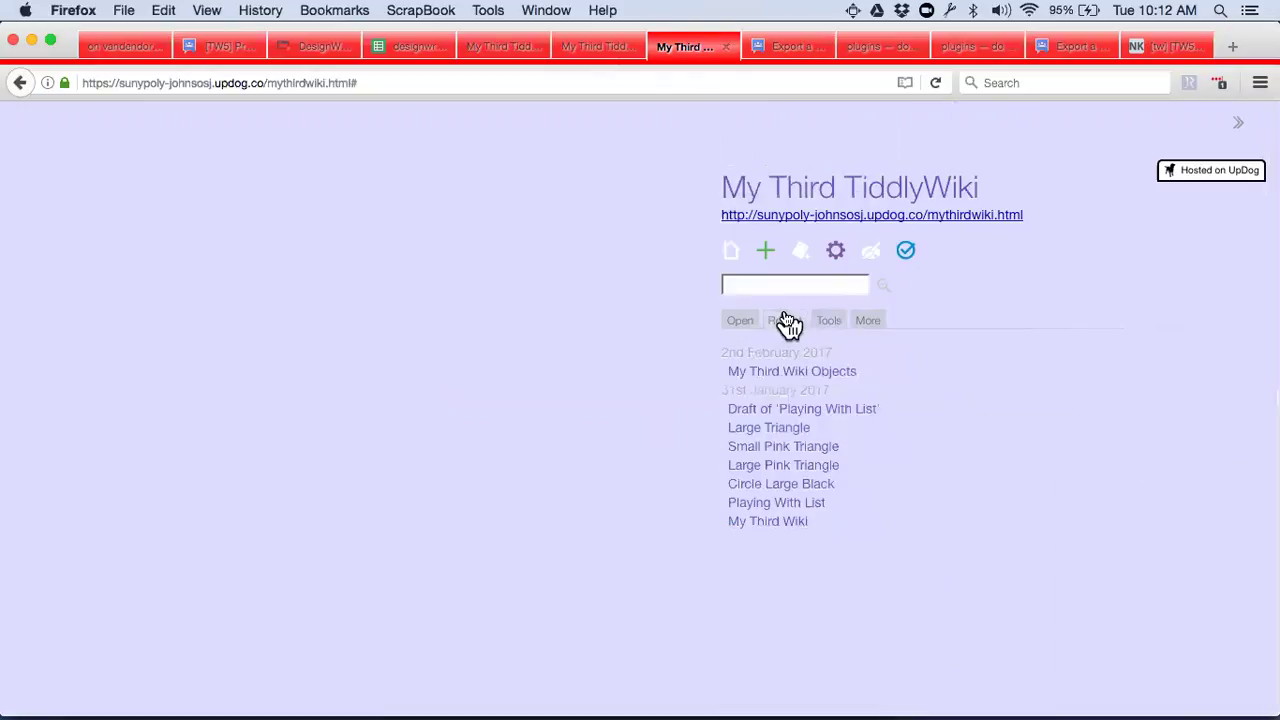
pyautogui.click(797, 378)
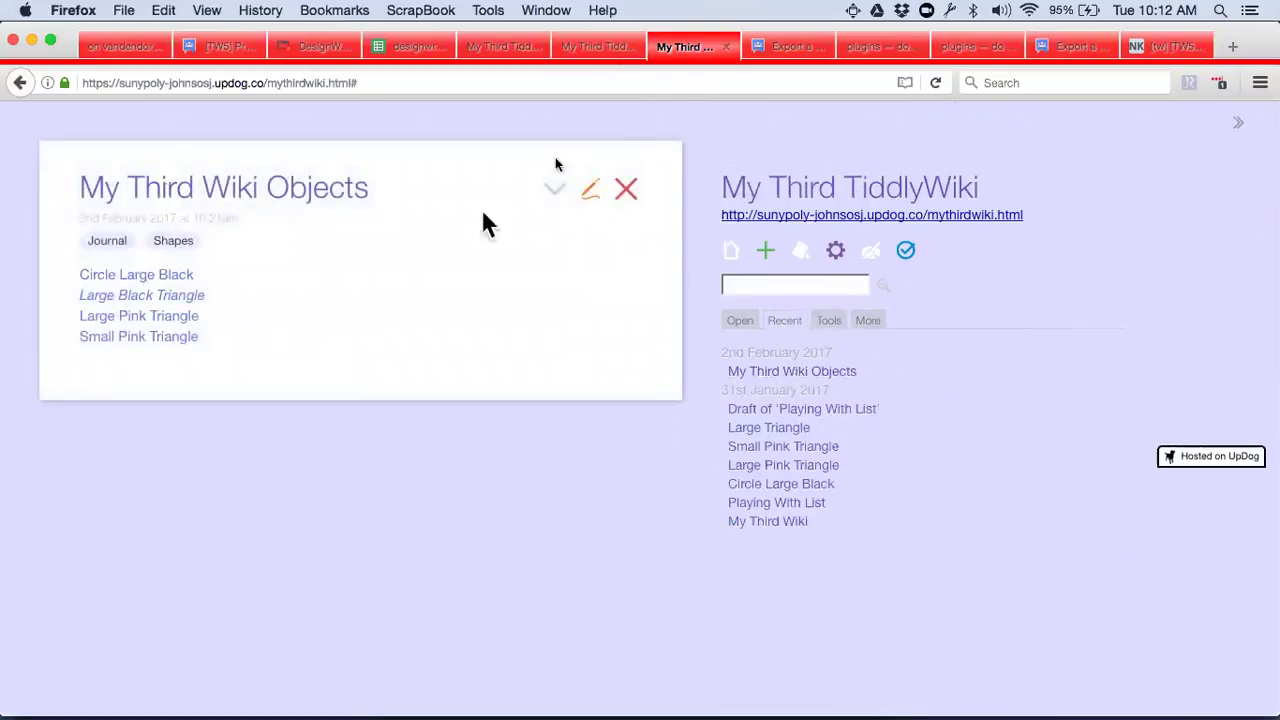
pyautogui.click(594, 192)
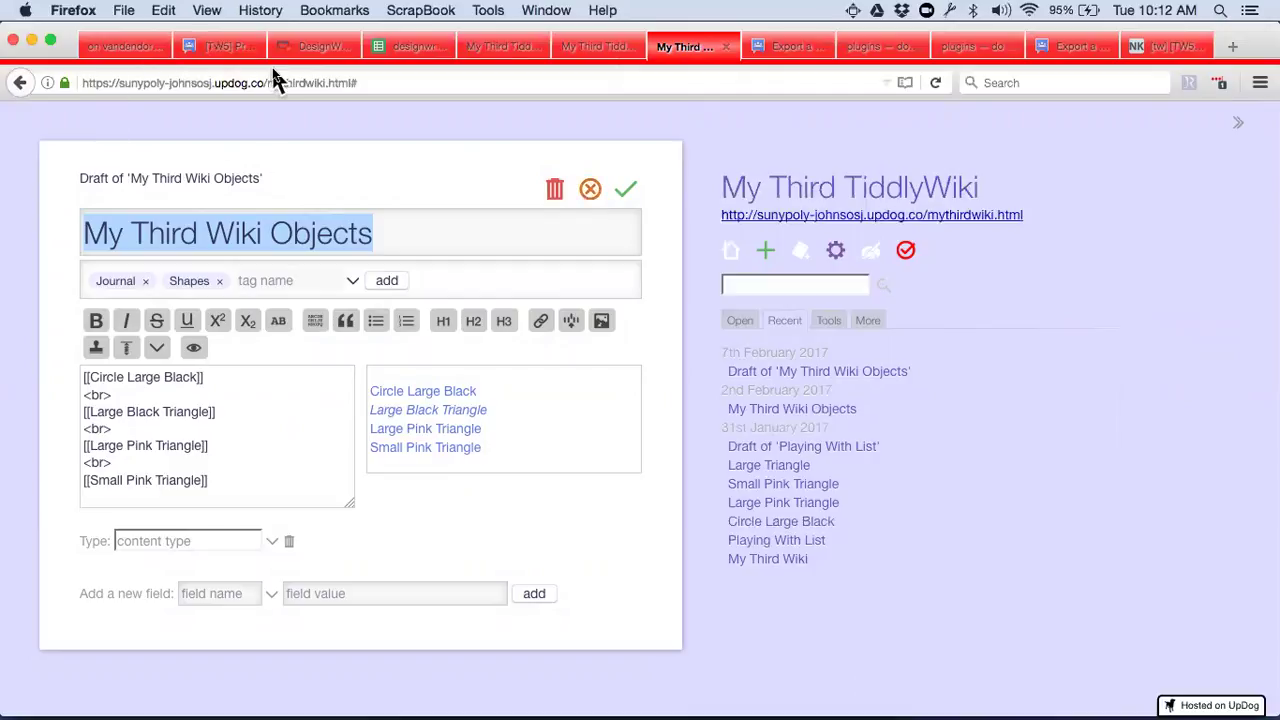
# Step: Navigate Step-by-Step: MyThirdWiki > Make Object Tiddlers > Make Object Tiddlers: Shapes in the course wiki
pyautogui.click(307, 44)
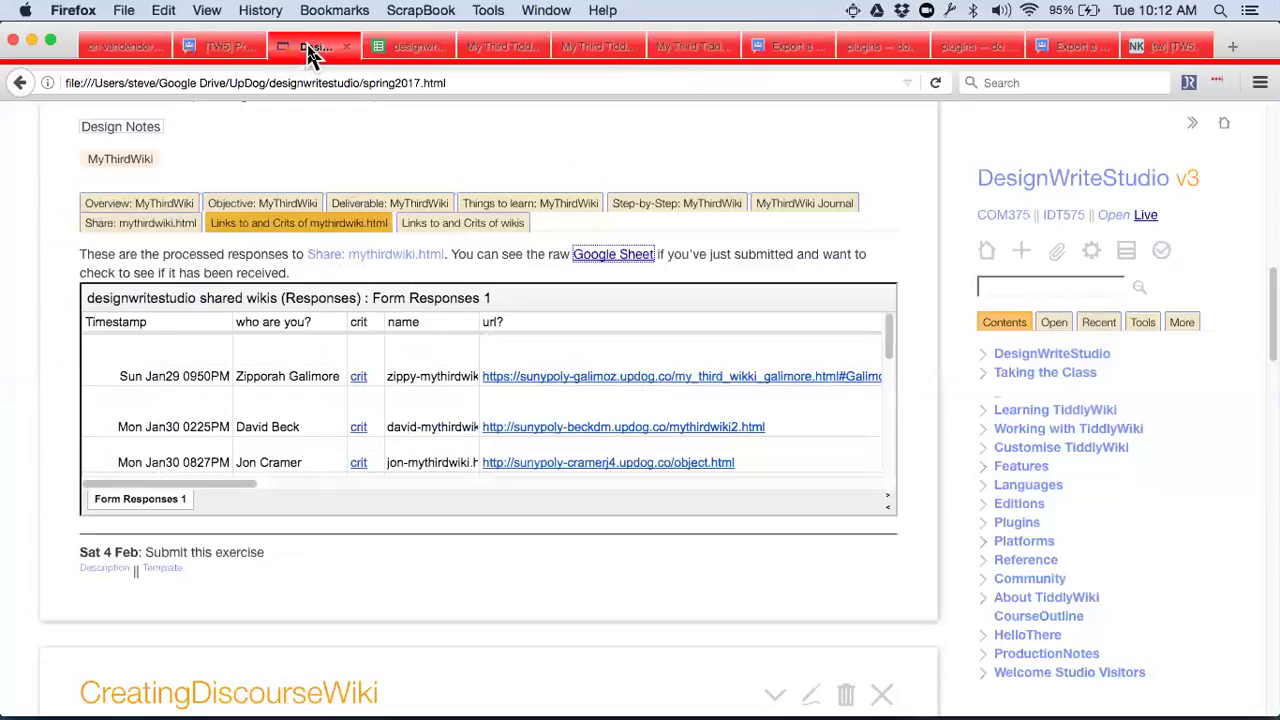
pyautogui.scroll(1, 318, 278)
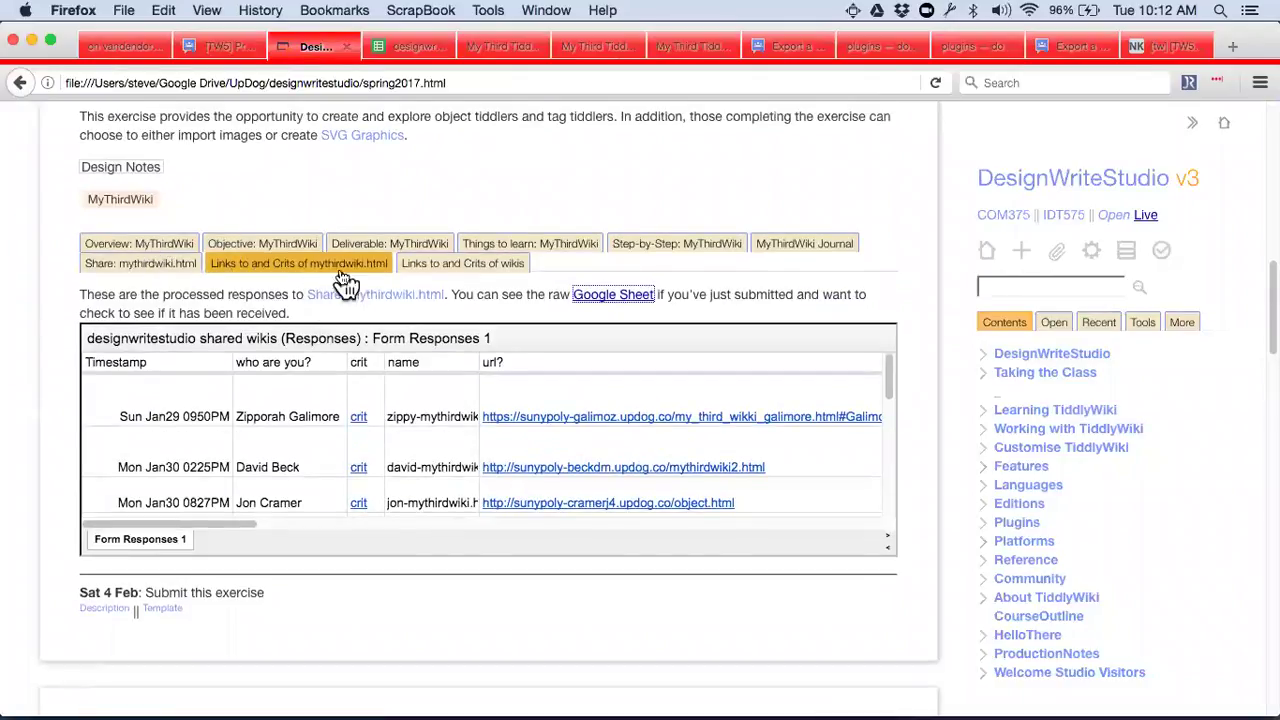
pyautogui.click(700, 255)
pyautogui.scroll(-2, 575, 380)
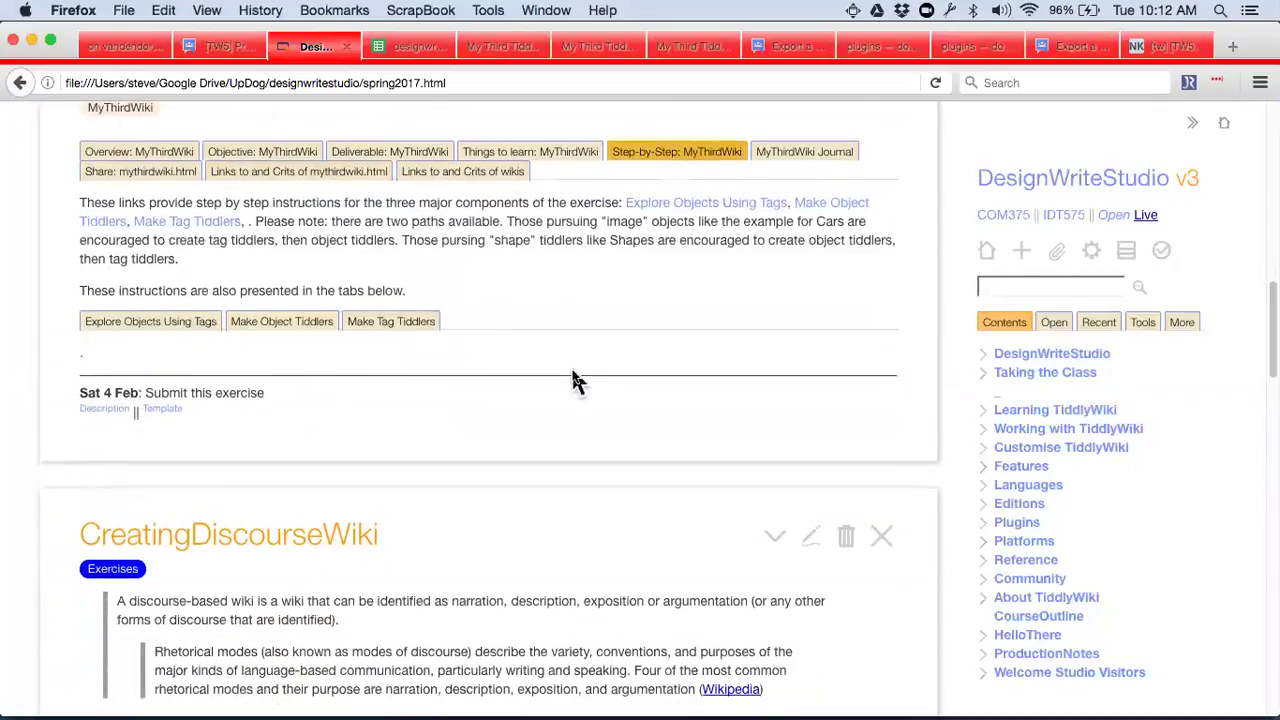
pyautogui.click(268, 336)
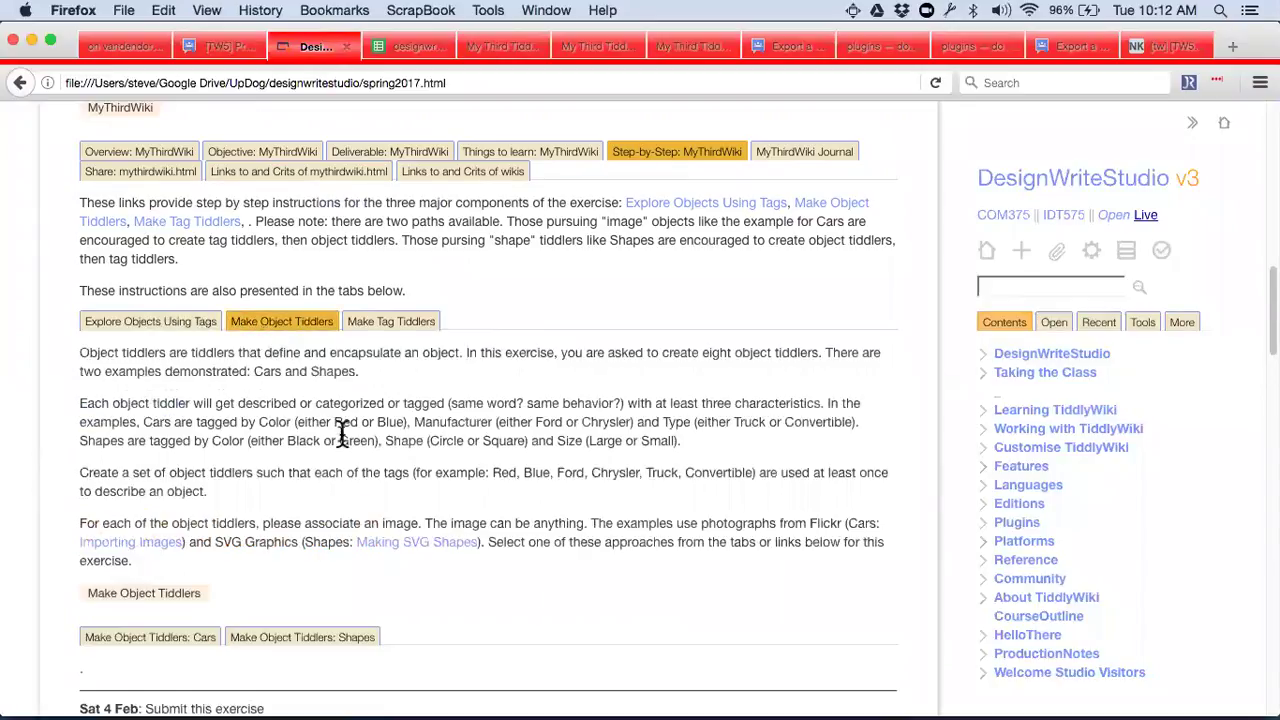
pyautogui.scroll(-2, 341, 433)
pyautogui.scroll(-2, 343, 443)
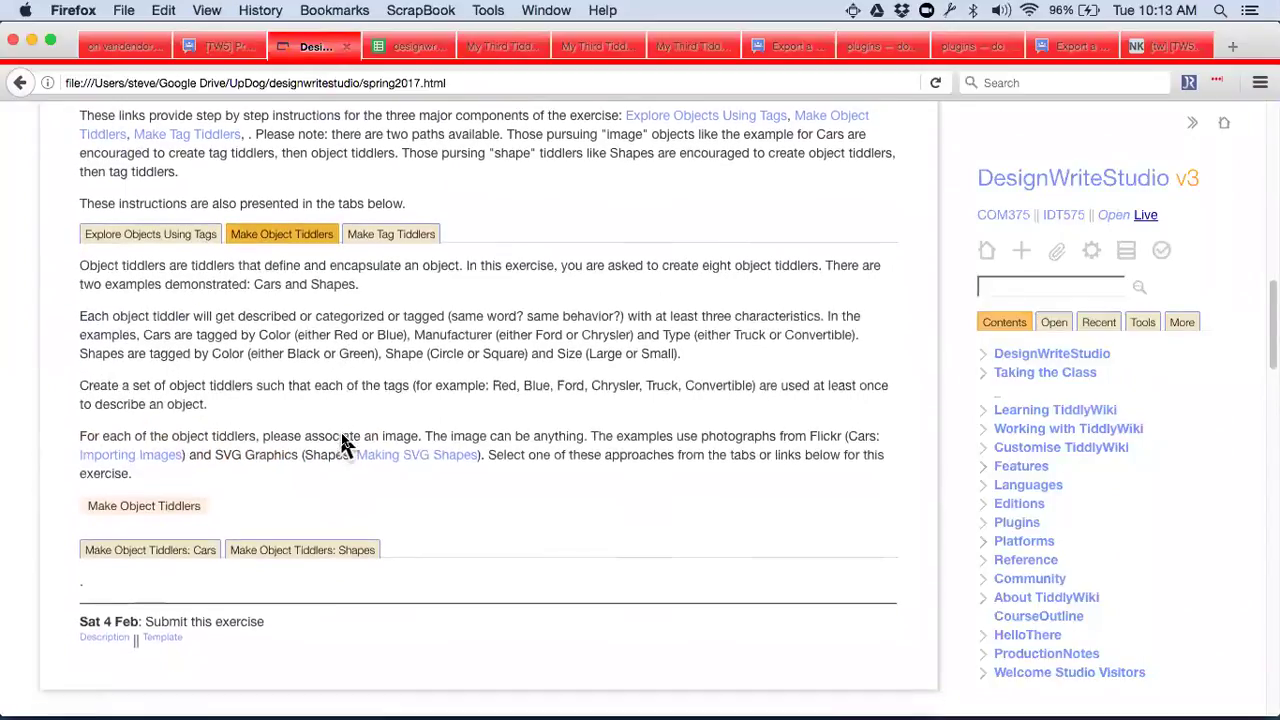
pyautogui.click(320, 506)
pyautogui.scroll(-3, 325, 515)
pyautogui.scroll(-8, 325, 515)
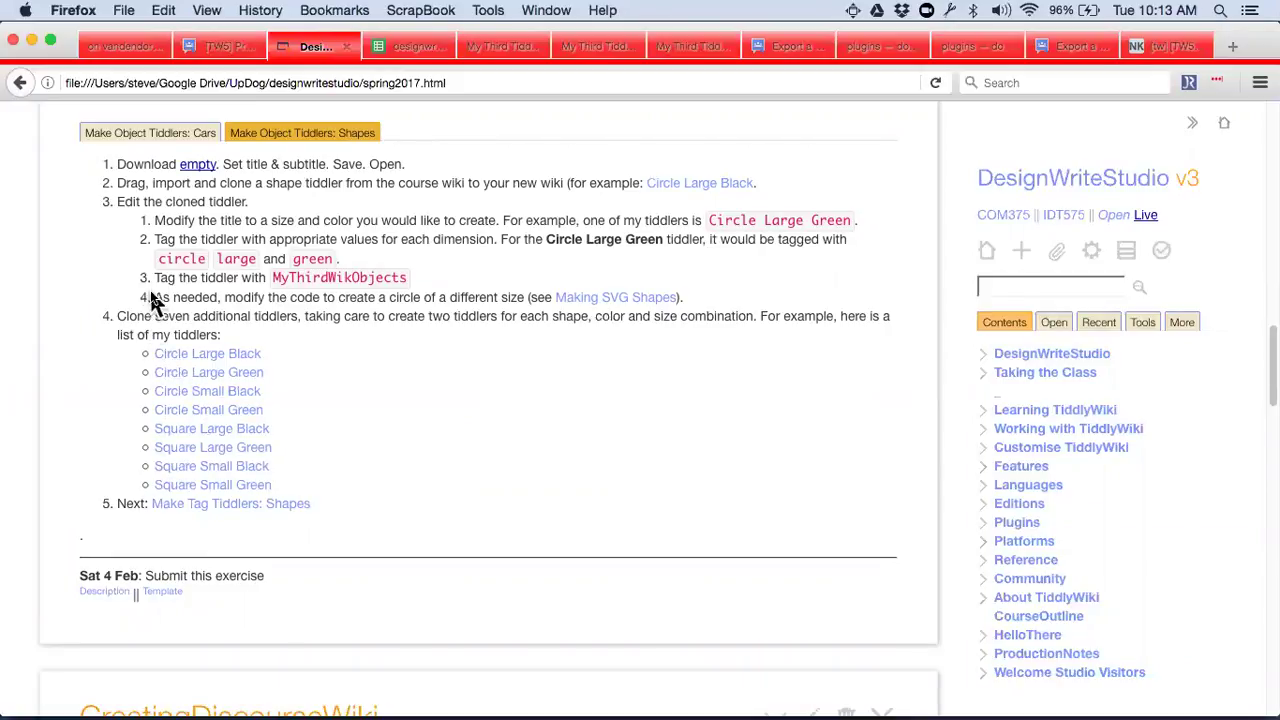
# Step: Highlight the eight shape tiddler names, clear the selection, then open Make Tag Tiddlers: Shapes
pyautogui.moveTo(118, 352); pyautogui.dragTo(343, 491)
pyautogui.click(395, 440)
pyautogui.click(211, 507)
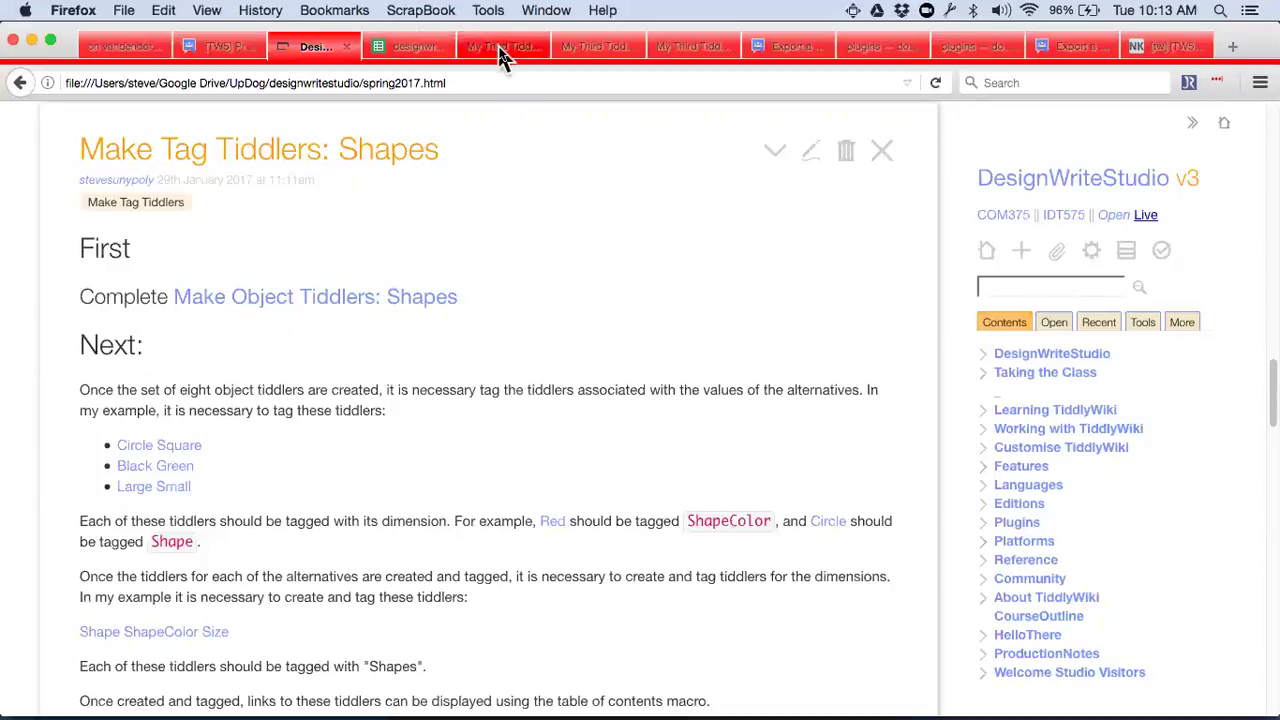
# Step: On the responses spreadsheet, open cell C8's crit link to the student's My third wiki
pyautogui.click(416, 48)
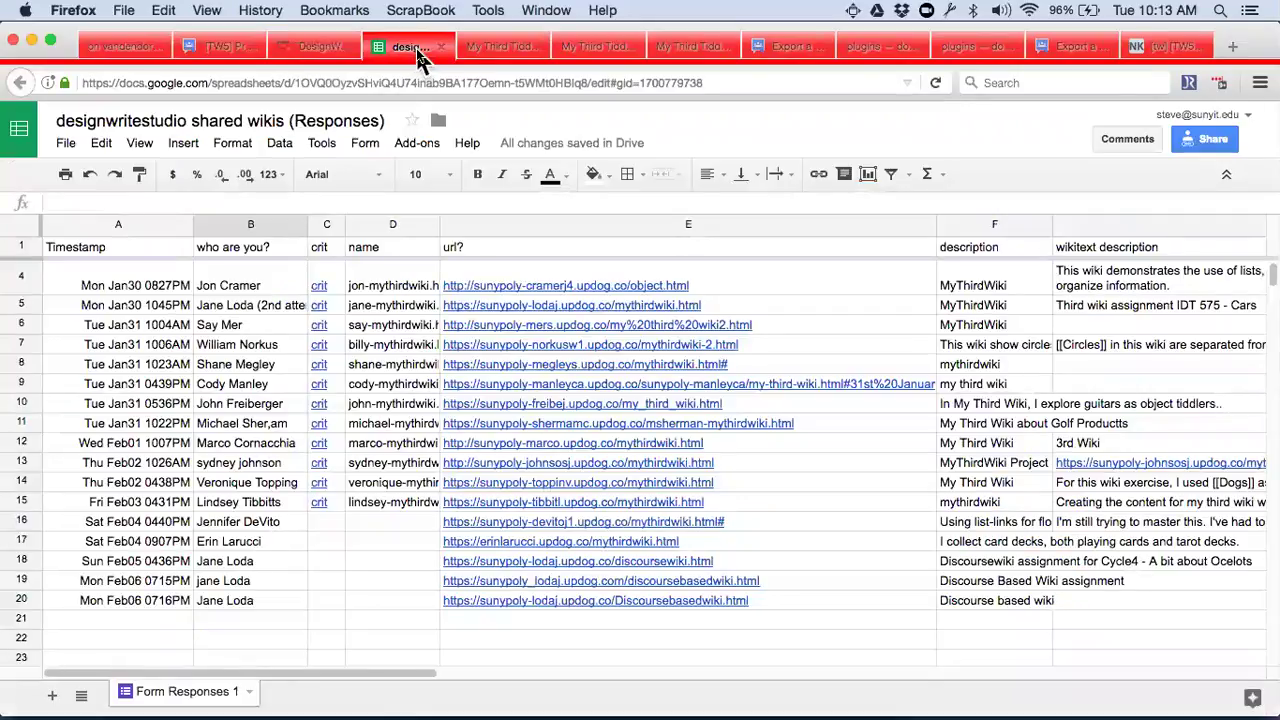
pyautogui.moveTo(510, 485)
pyautogui.moveTo(320, 372)
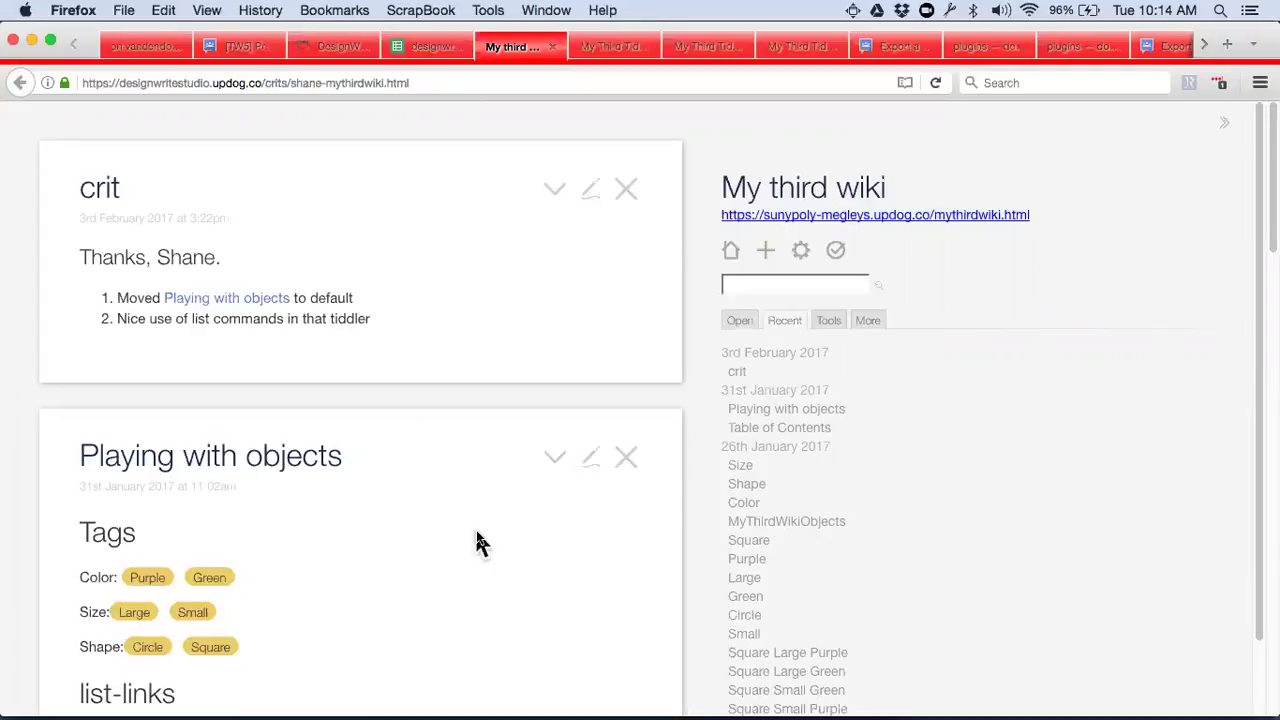
pyautogui.scroll(-1, 477, 543)
pyautogui.scroll(-5, 477, 543)
pyautogui.scroll(3, 477, 543)
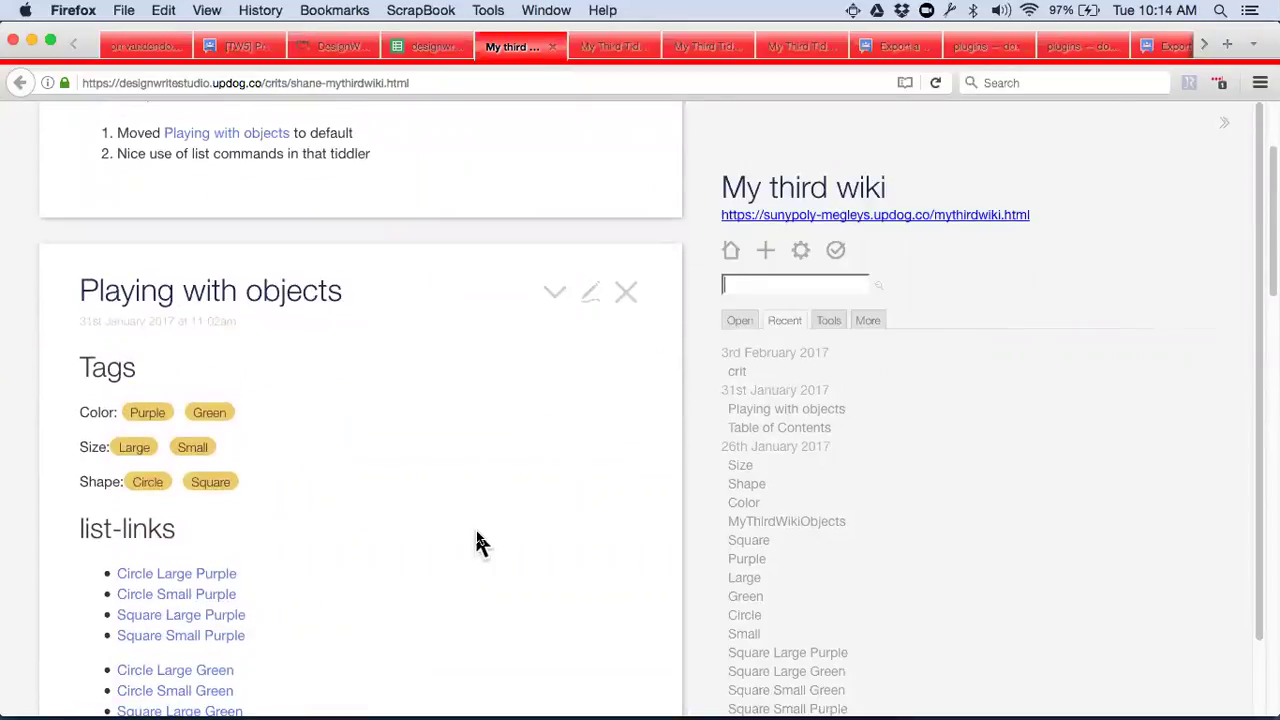
pyautogui.scroll(2, 477, 543)
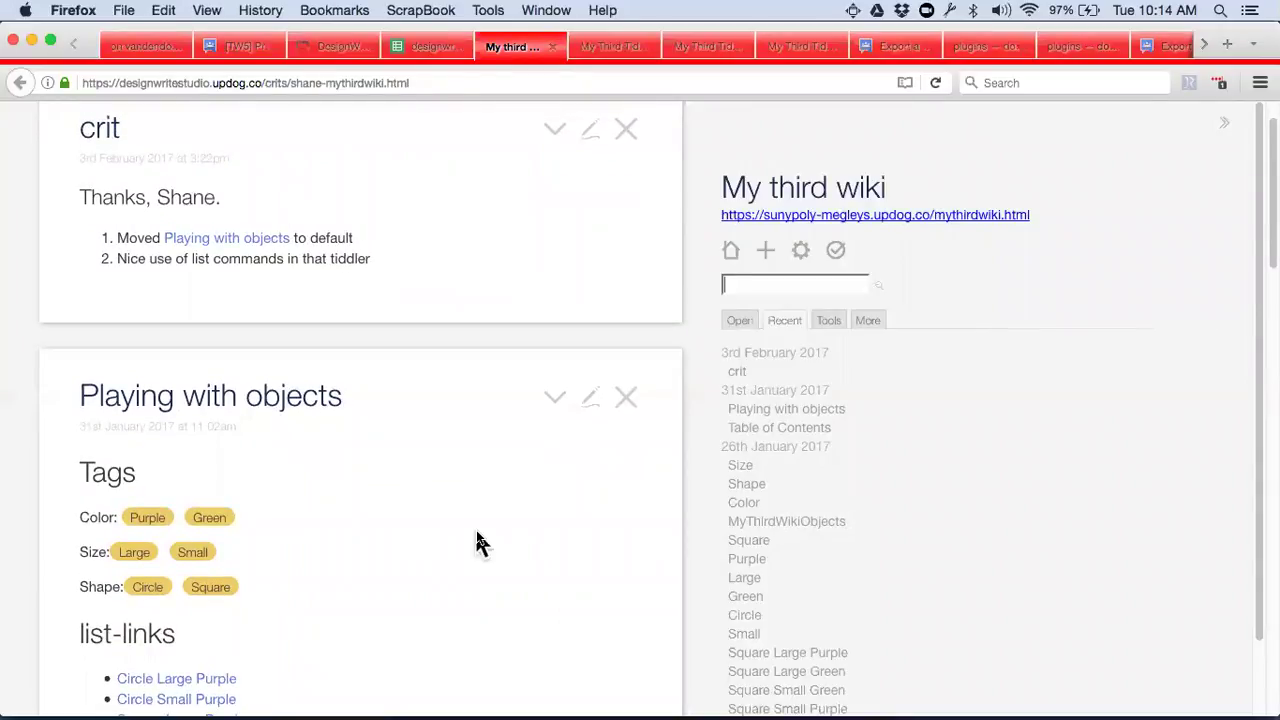
pyautogui.scroll(-1, 477, 543)
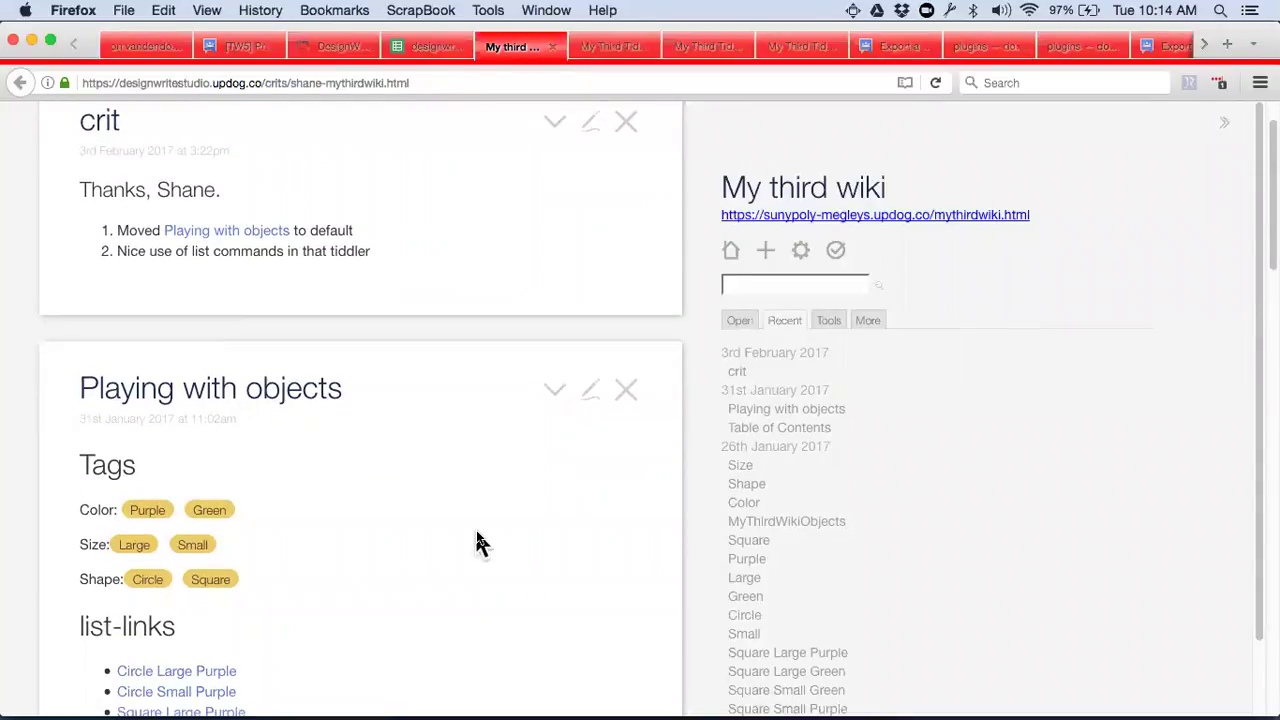
pyautogui.scroll(-6, 477, 543)
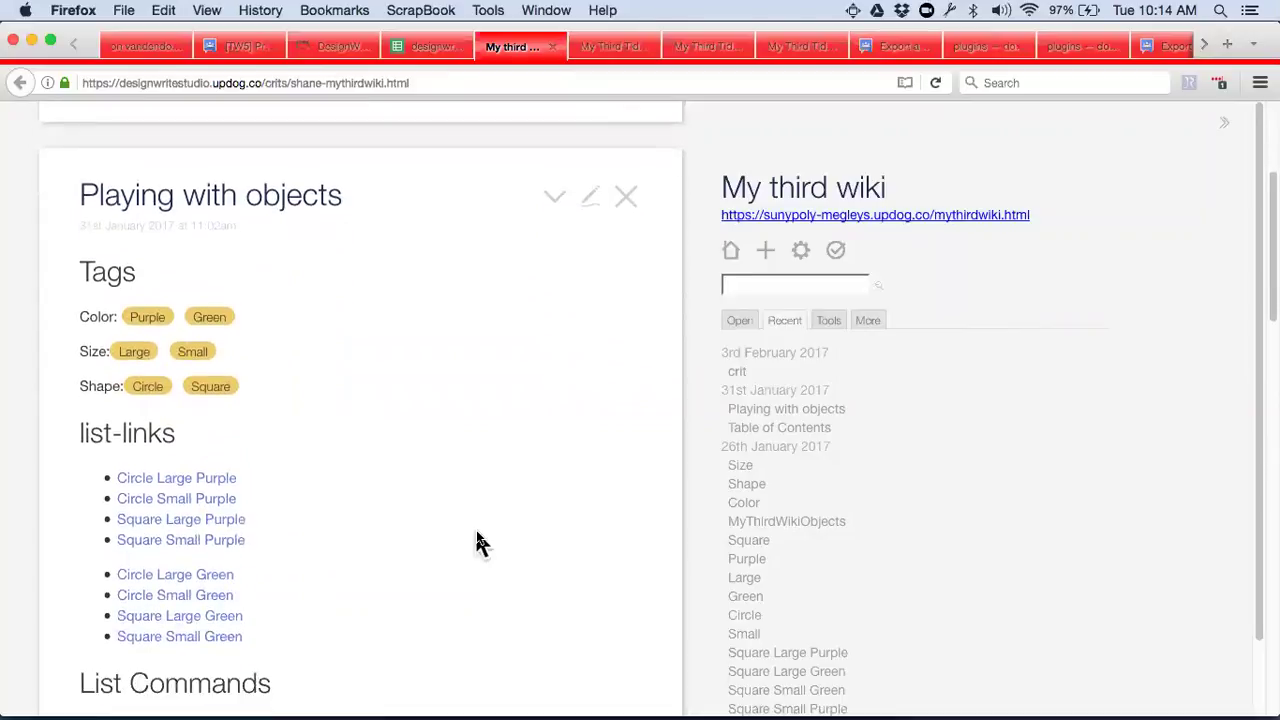
pyautogui.scroll(-9, 477, 543)
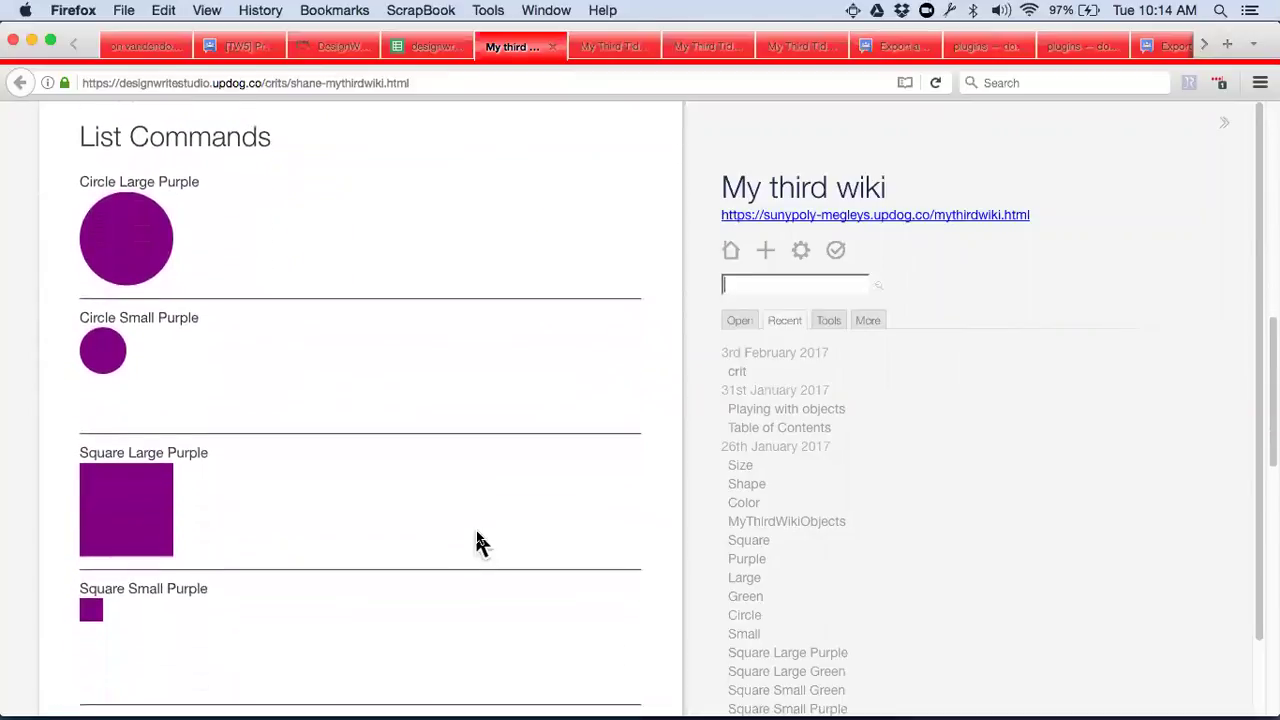
pyautogui.scroll(-3, 477, 543)
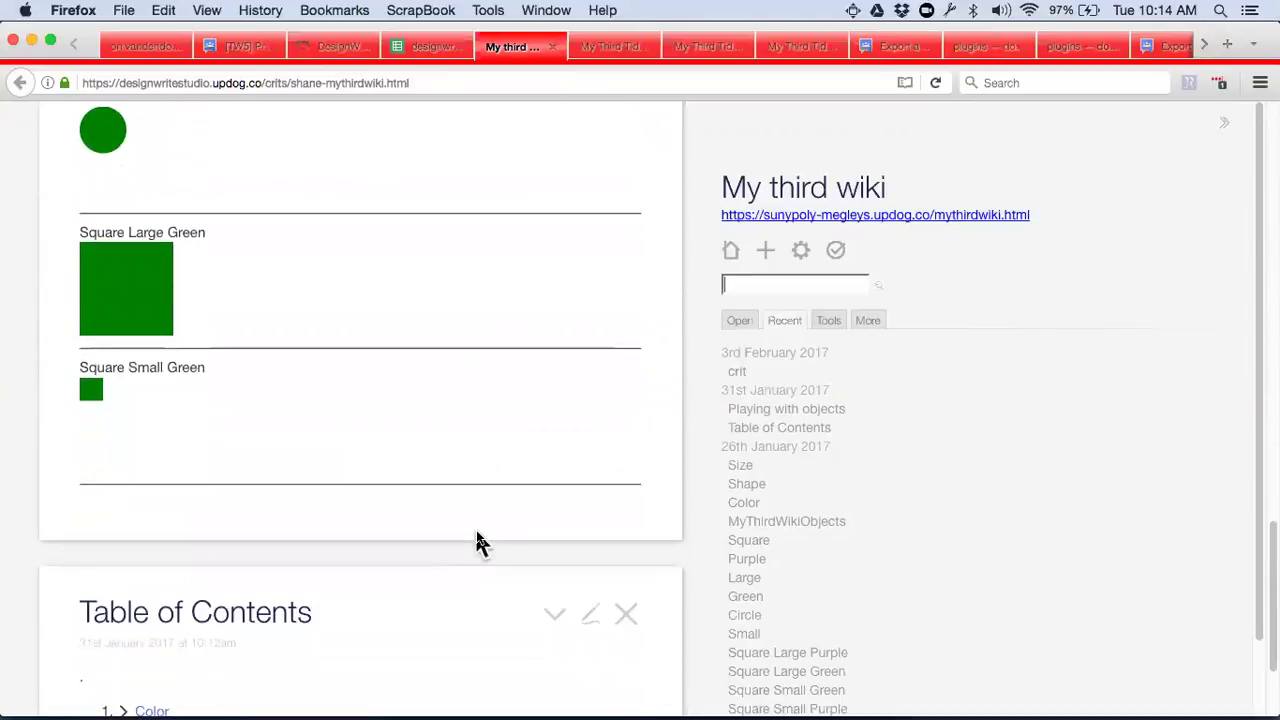
pyautogui.scroll(20, 477, 543)
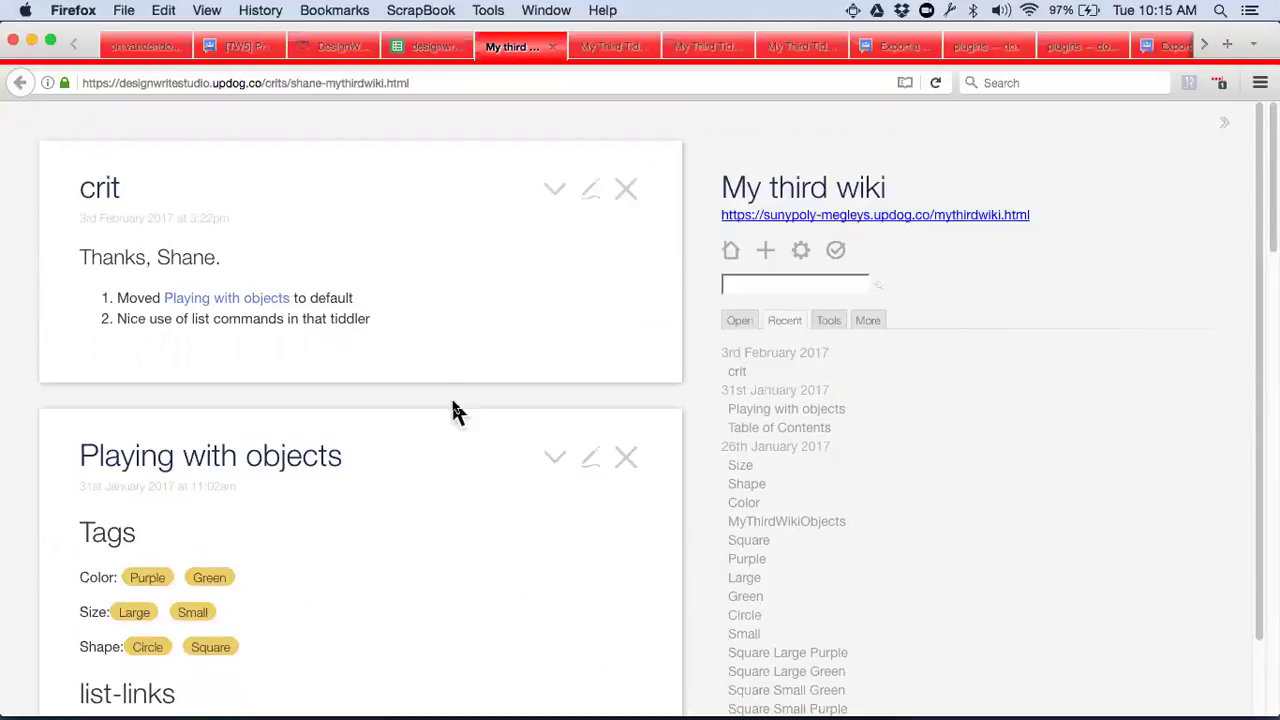
# Step: Back on the responses spreadsheet, follow cell C7's crit link to another student's My Third Wiki
pyautogui.click(428, 48)
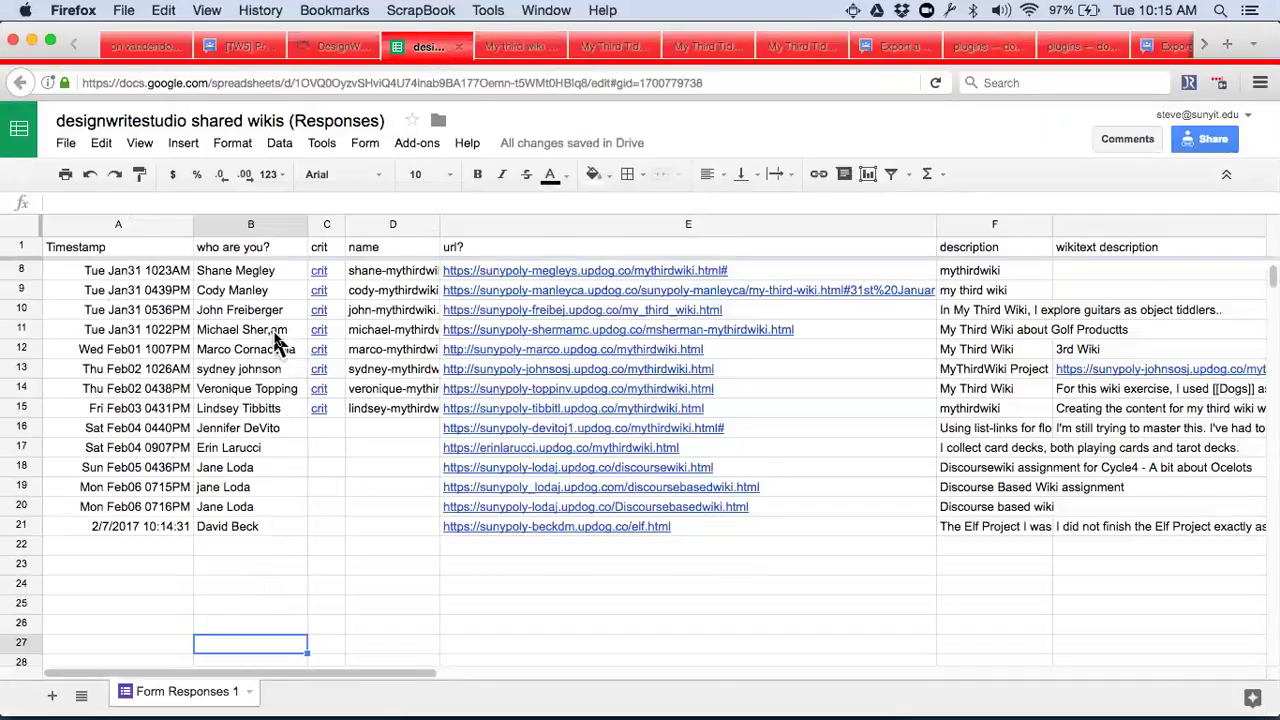
pyautogui.scroll(1, 277, 342)
pyautogui.scroll(1, 277, 342)
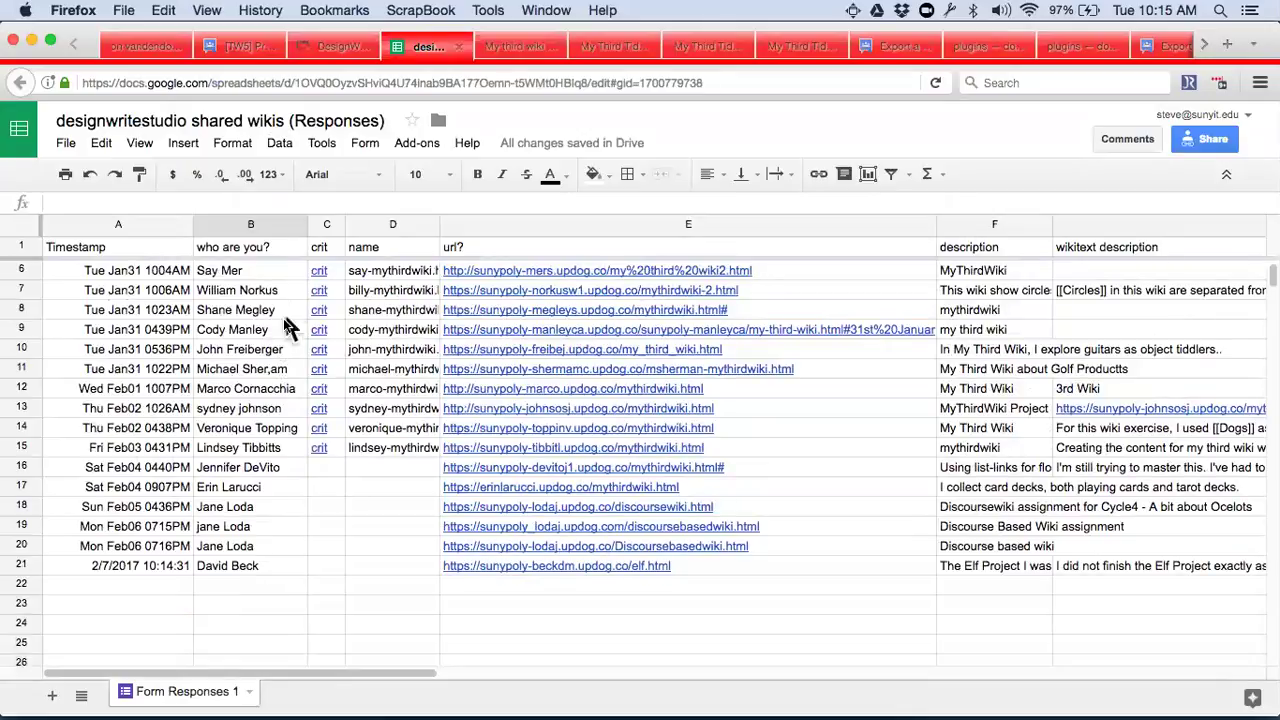
pyautogui.click(318, 292)
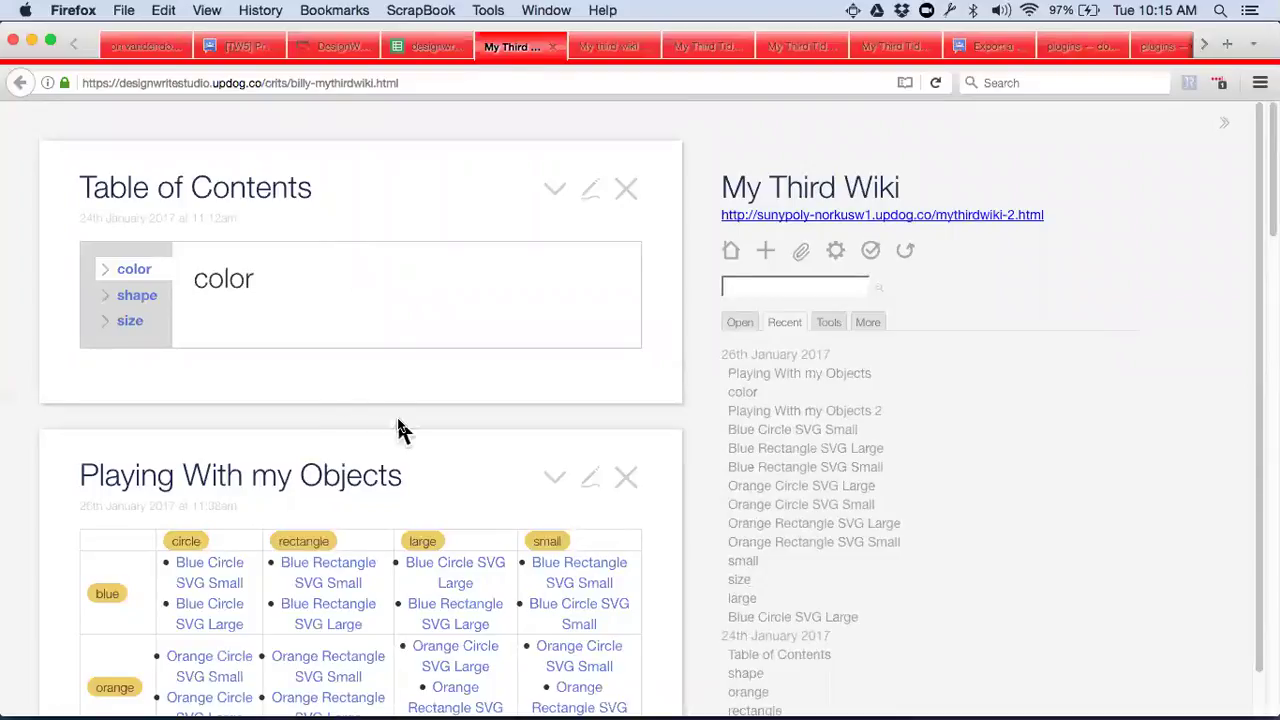
# Step: Show the shape and size tabs in Table of Contents, then open and cancel its editor unchanged
pyautogui.scroll(-5, 400, 430)
pyautogui.scroll(-8, 400, 430)
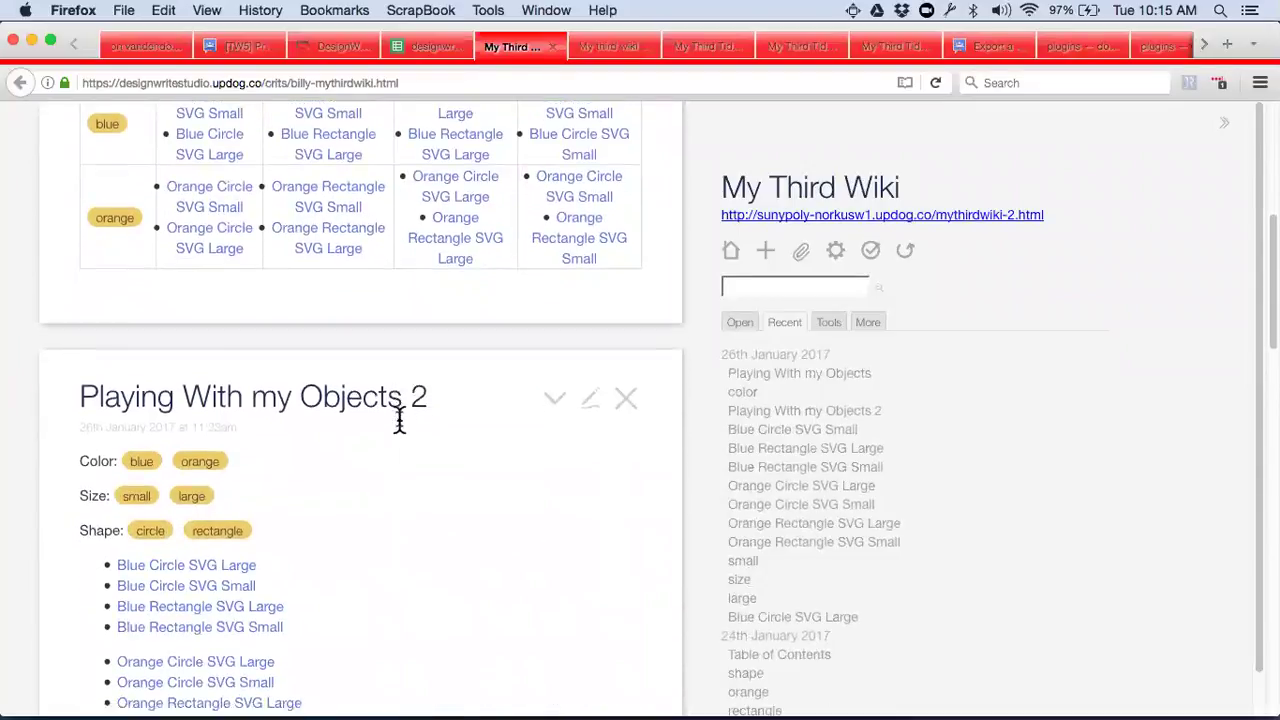
pyautogui.scroll(15, 398, 430)
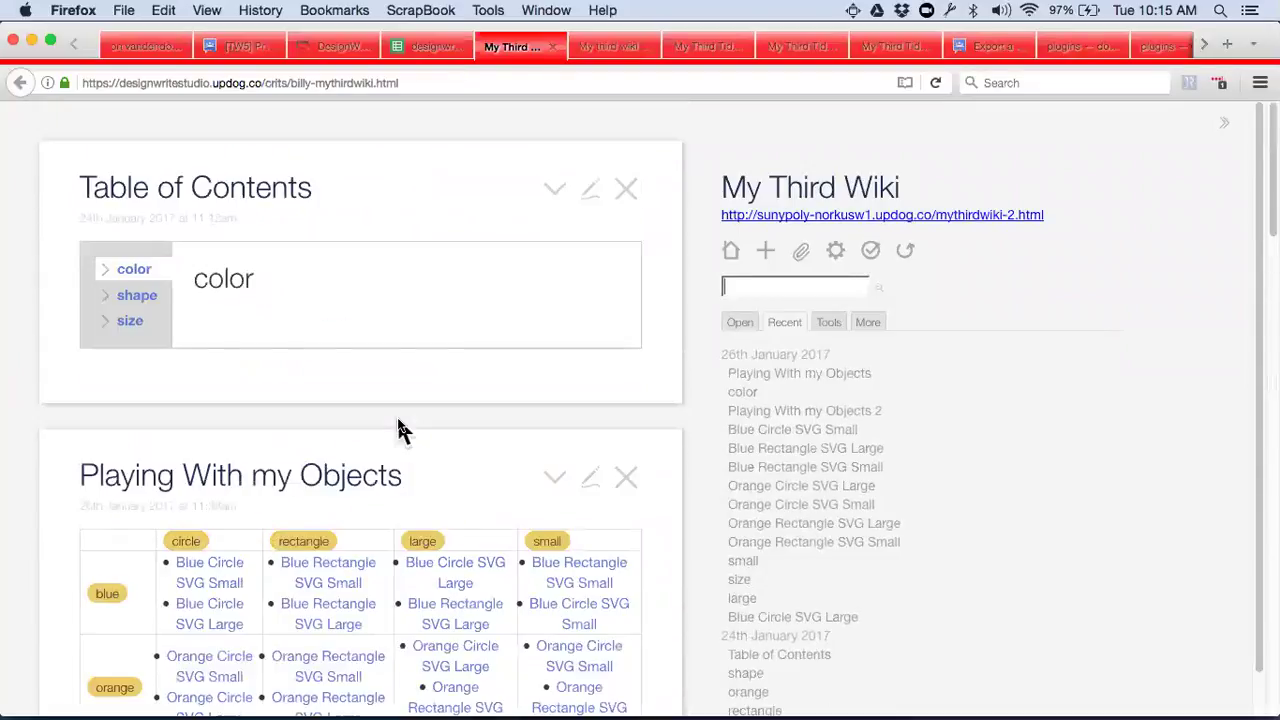
pyautogui.click(130, 302)
pyautogui.click(125, 322)
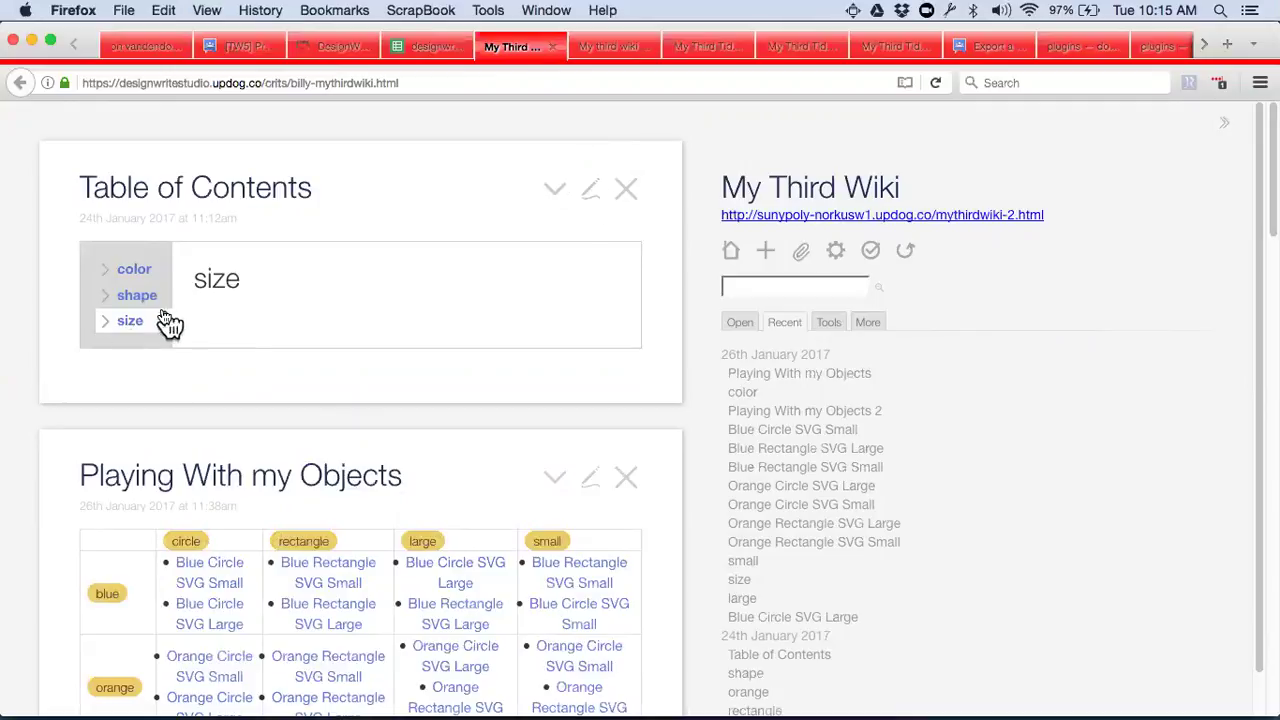
pyautogui.click(591, 192)
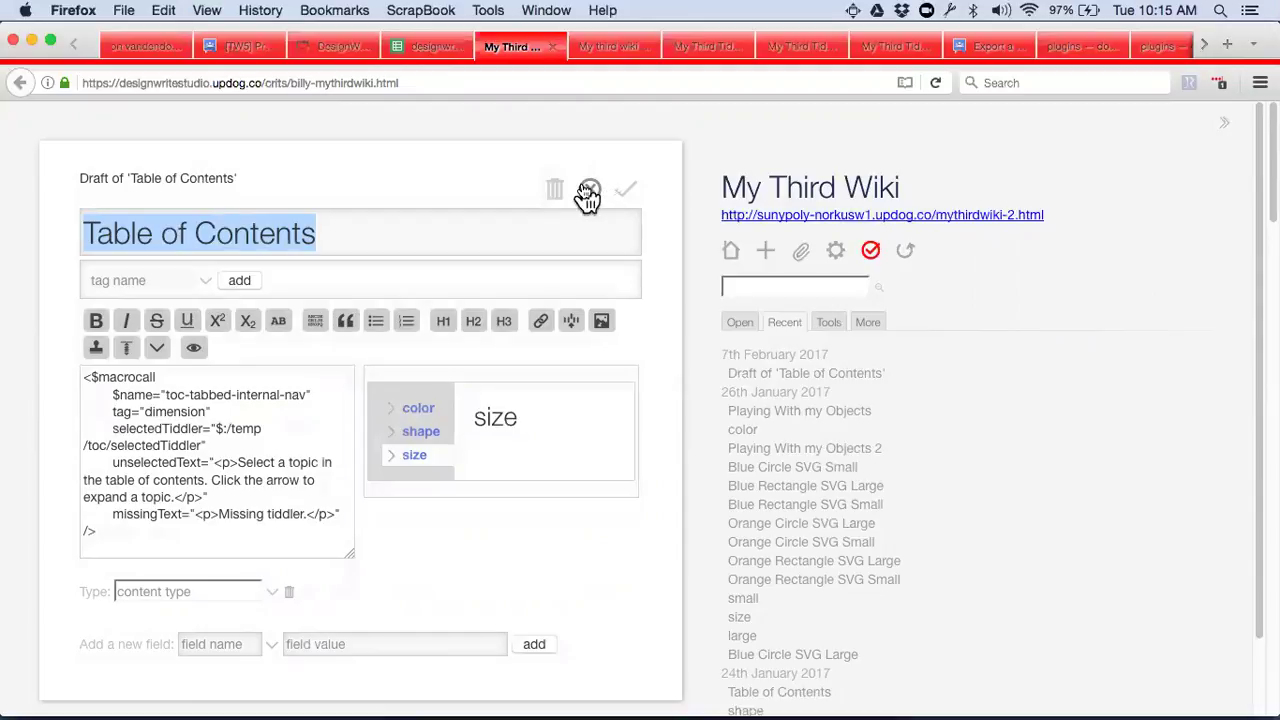
pyautogui.click(589, 194)
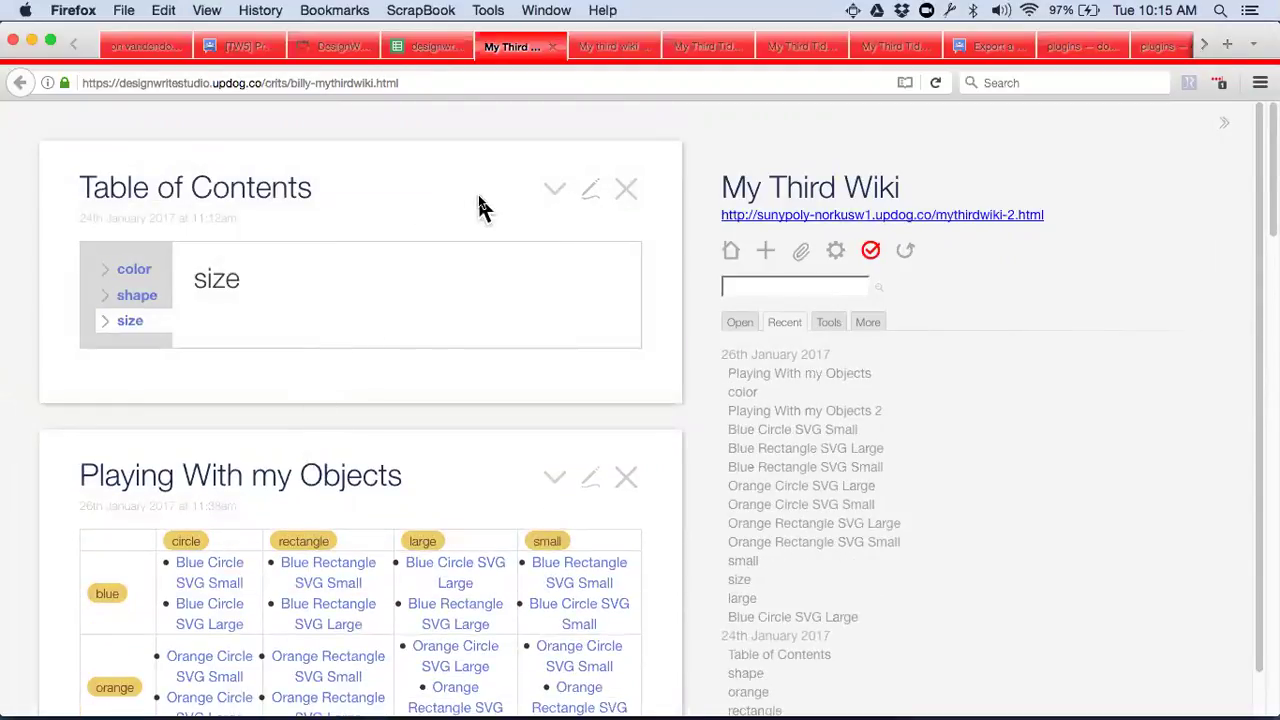
# Step: Edit Table of Contents, changing the toc macro's tag="dimension" to "color"
pyautogui.click(585, 192)
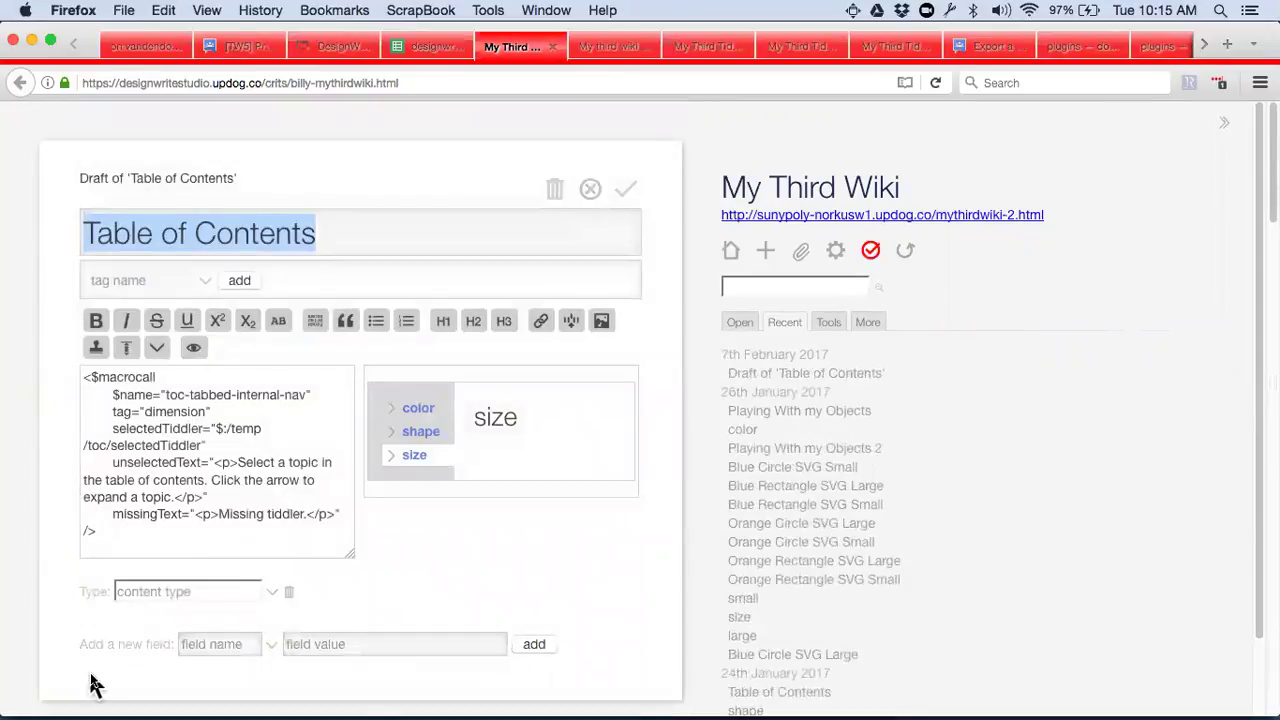
pyautogui.doubleClick(168, 412)
pyautogui.write('color')
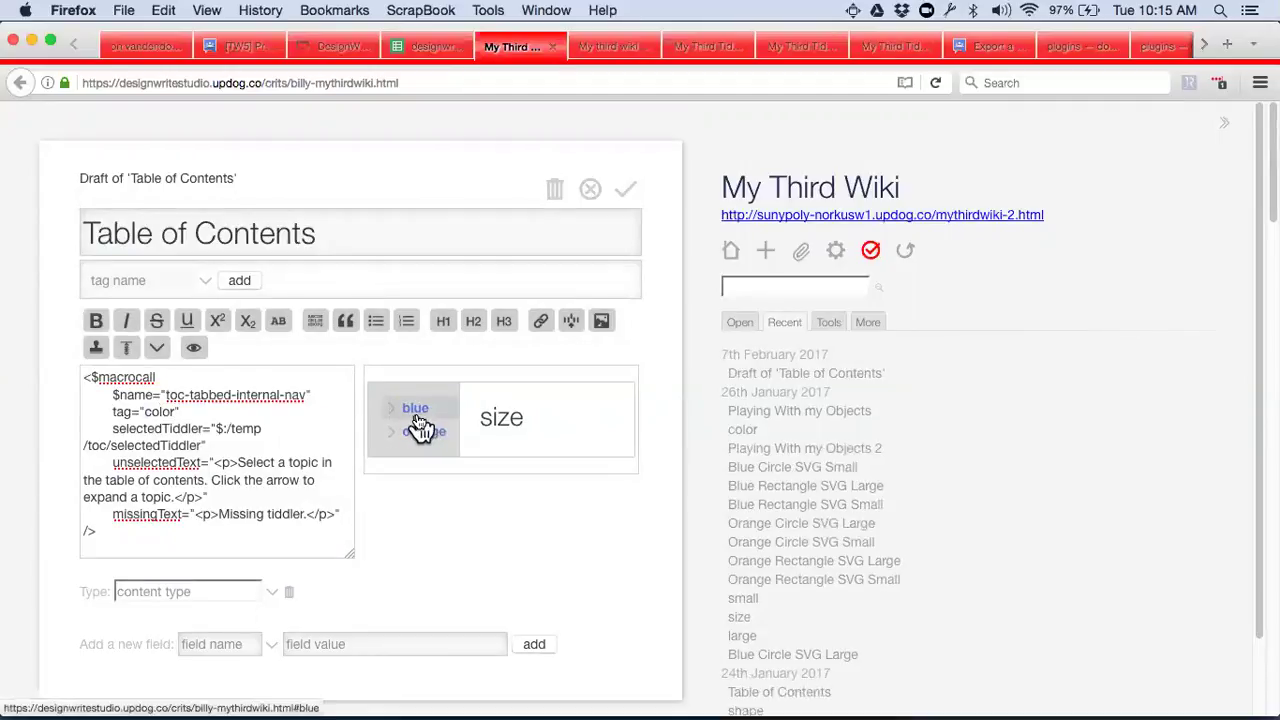
# Step: Preview blue, orange, Blue Circle SVG Large and Small, then discard the draft
pyautogui.click(418, 418)
pyautogui.click(420, 438)
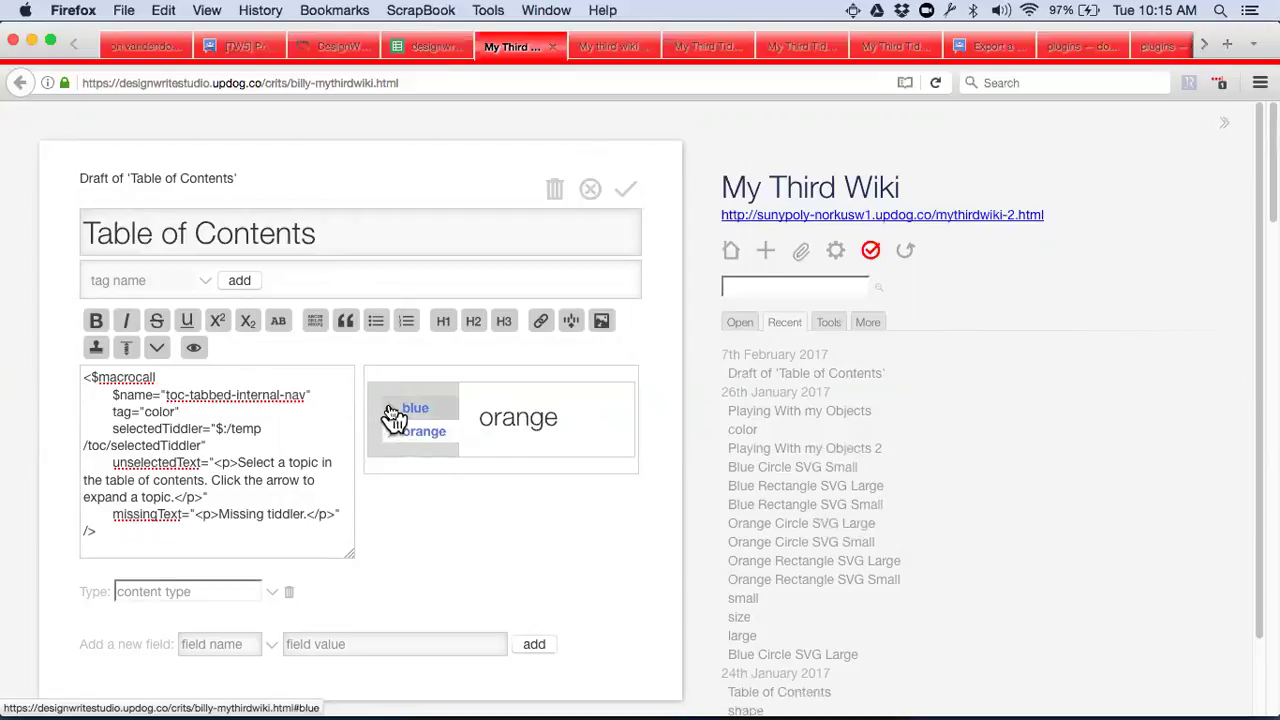
pyautogui.click(394, 410)
pyautogui.click(438, 450)
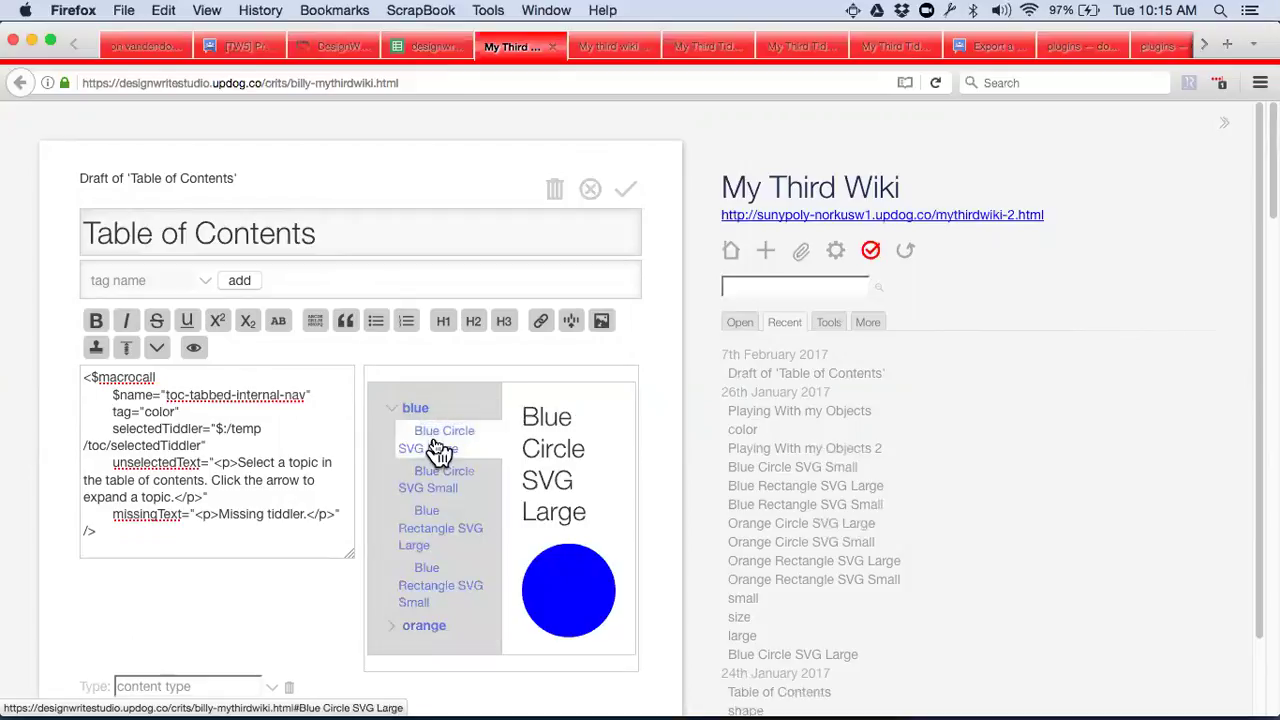
pyautogui.click(434, 482)
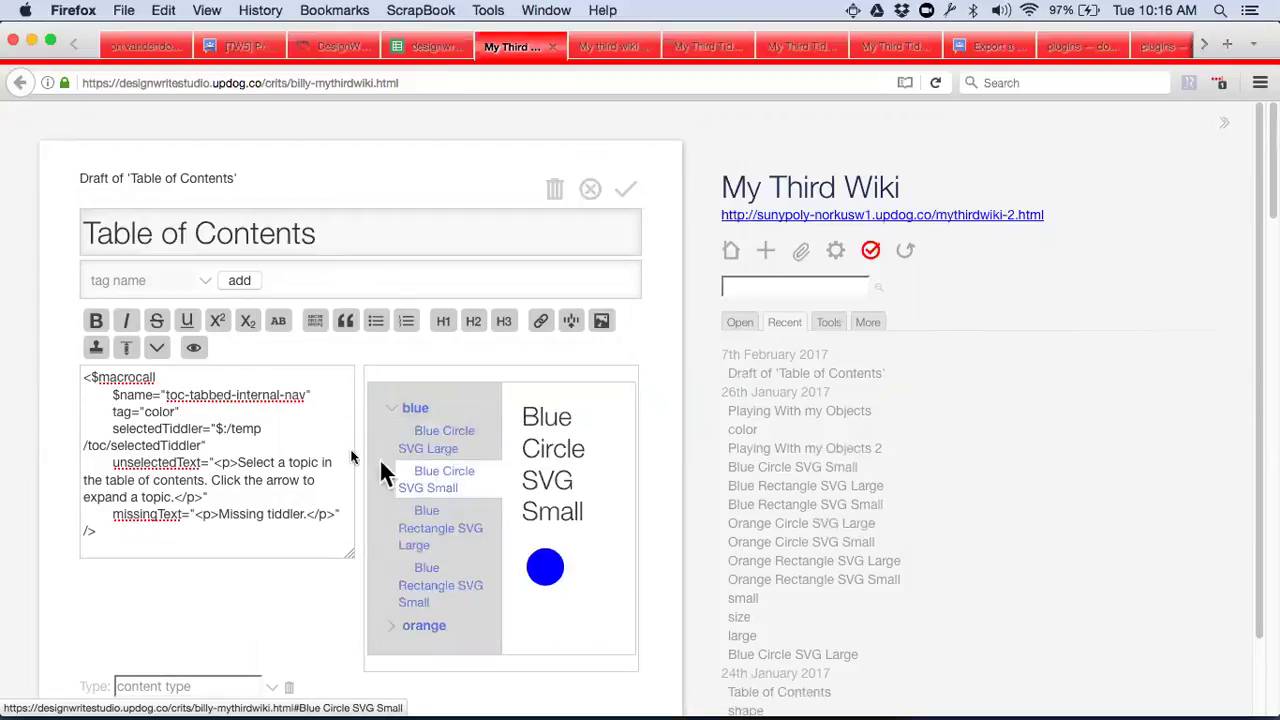
pyautogui.click(590, 190)
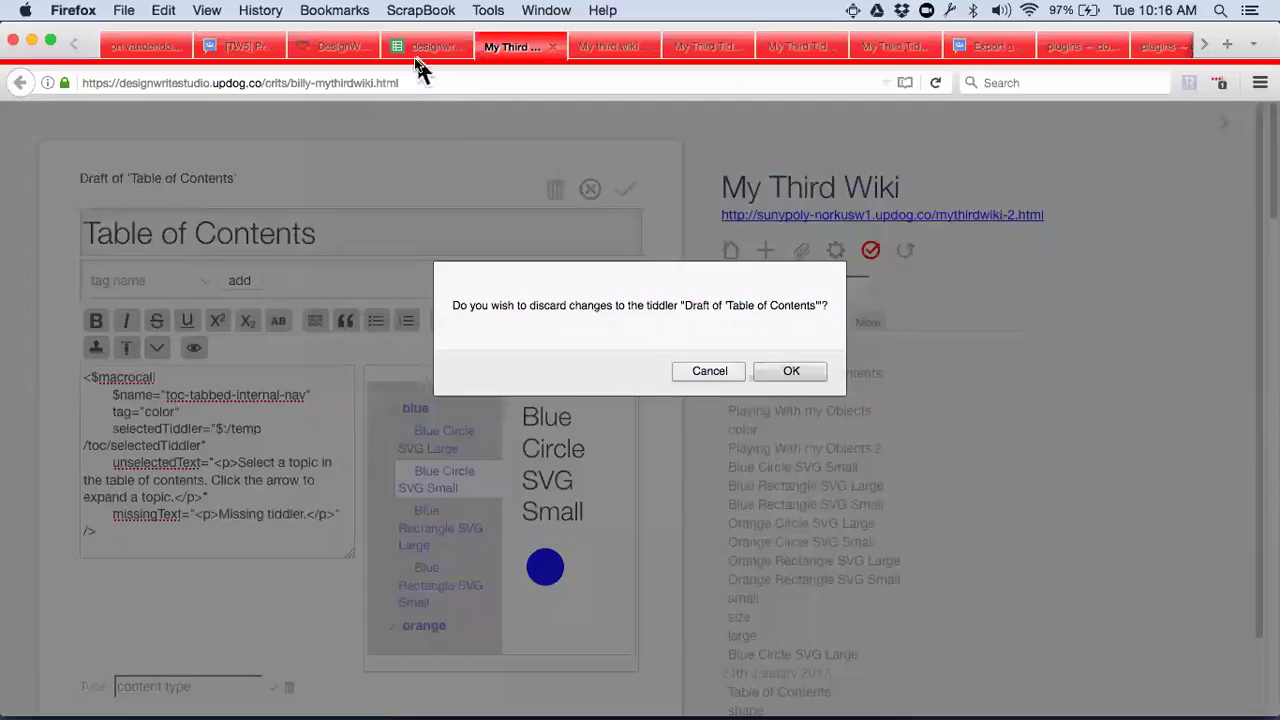
pyautogui.click(803, 371)
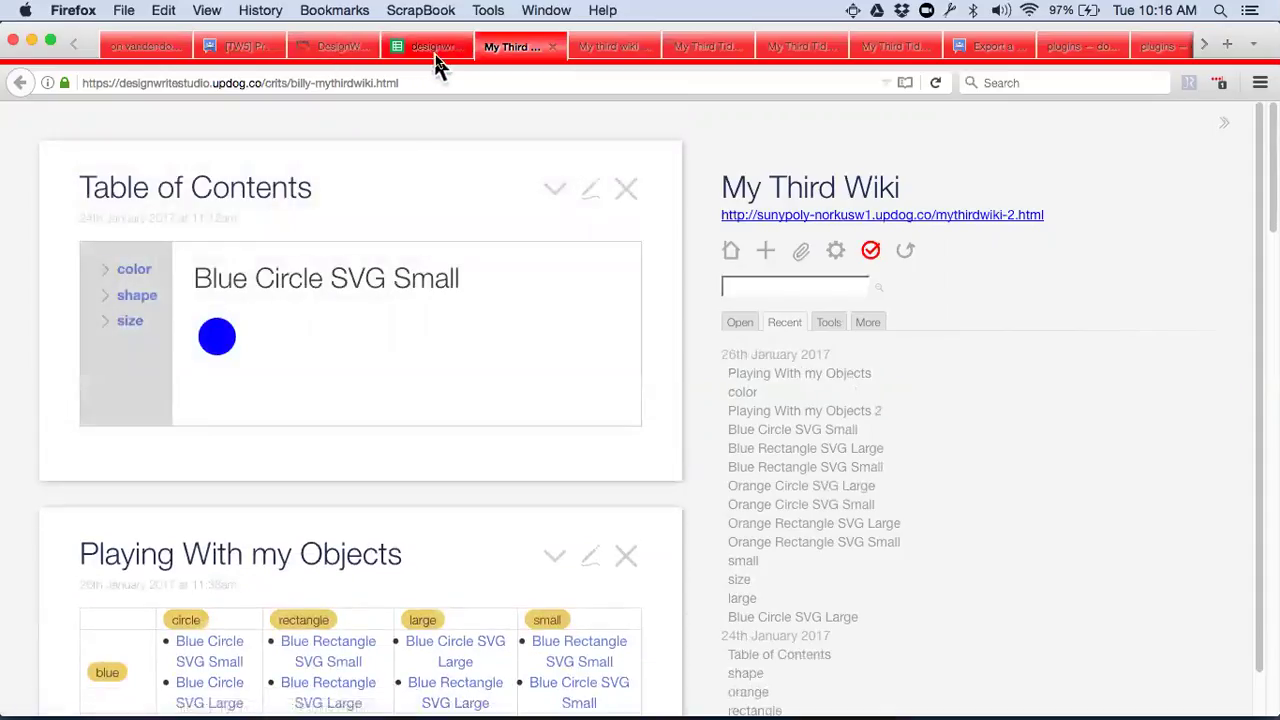
# Step: On the responses spreadsheet, open cell C6's crit link from its preview popup in a new tab
pyautogui.click(430, 47)
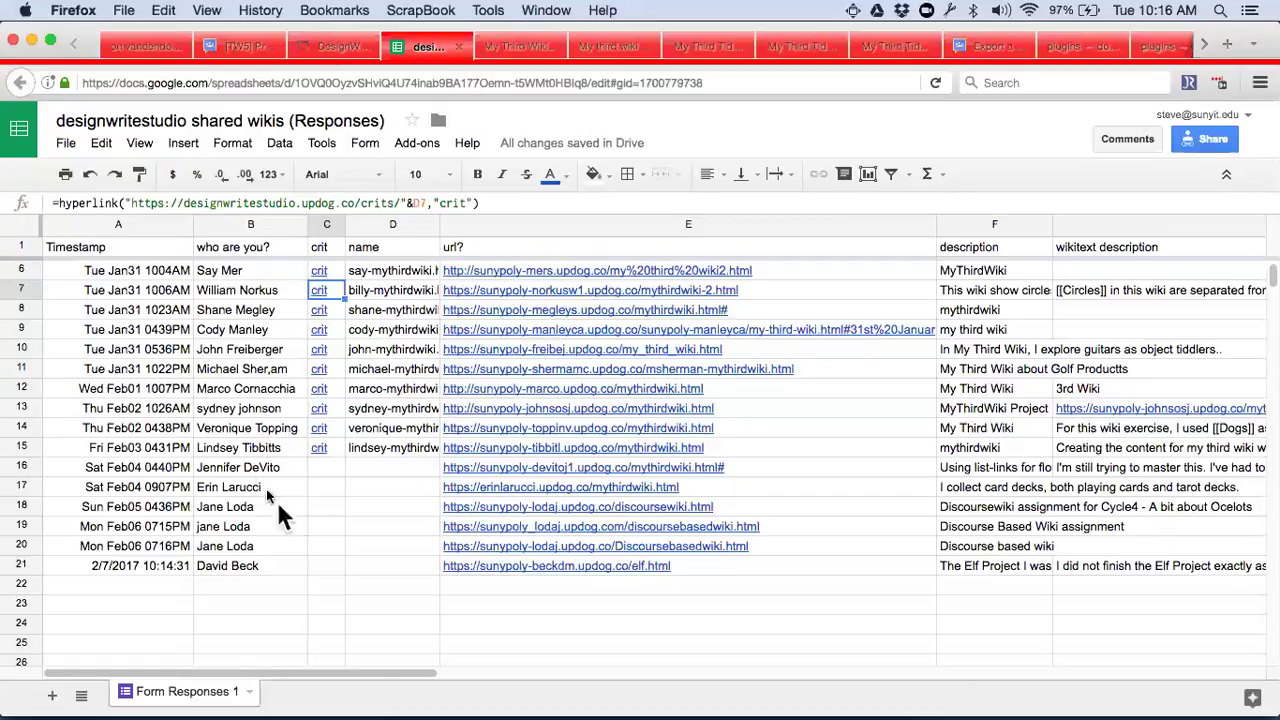
pyautogui.click(322, 274)
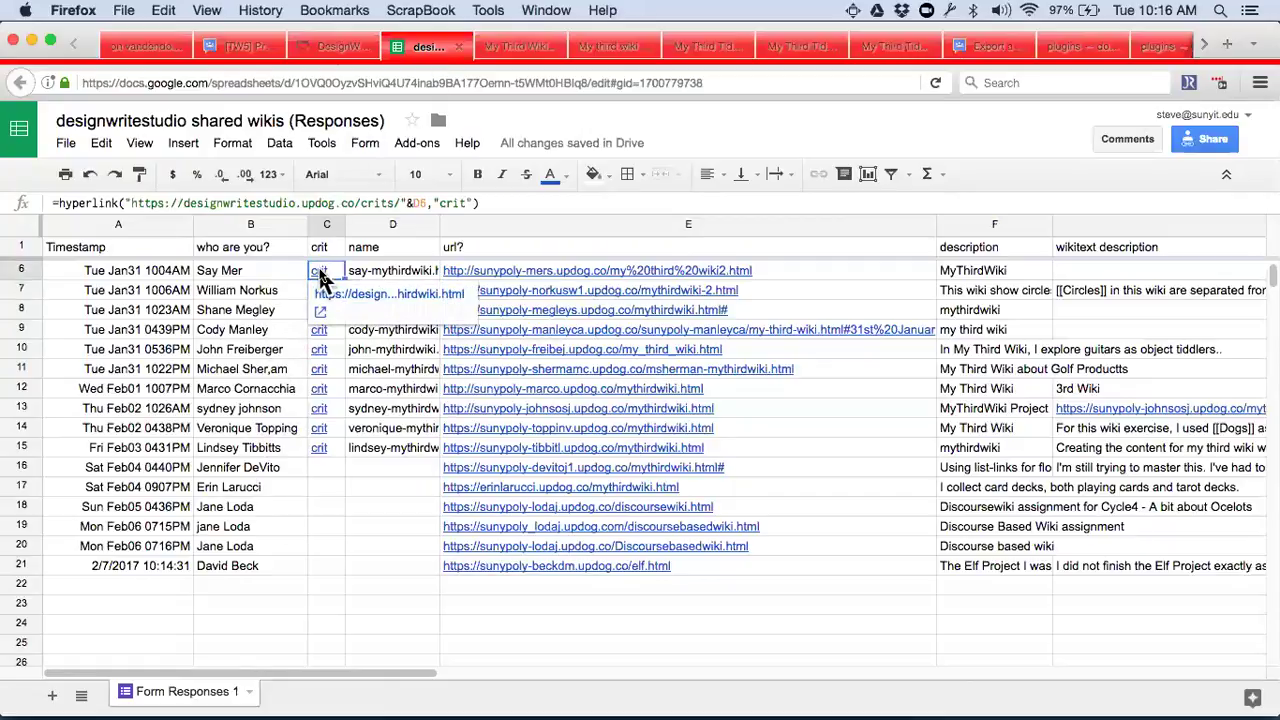
pyautogui.click(340, 303)
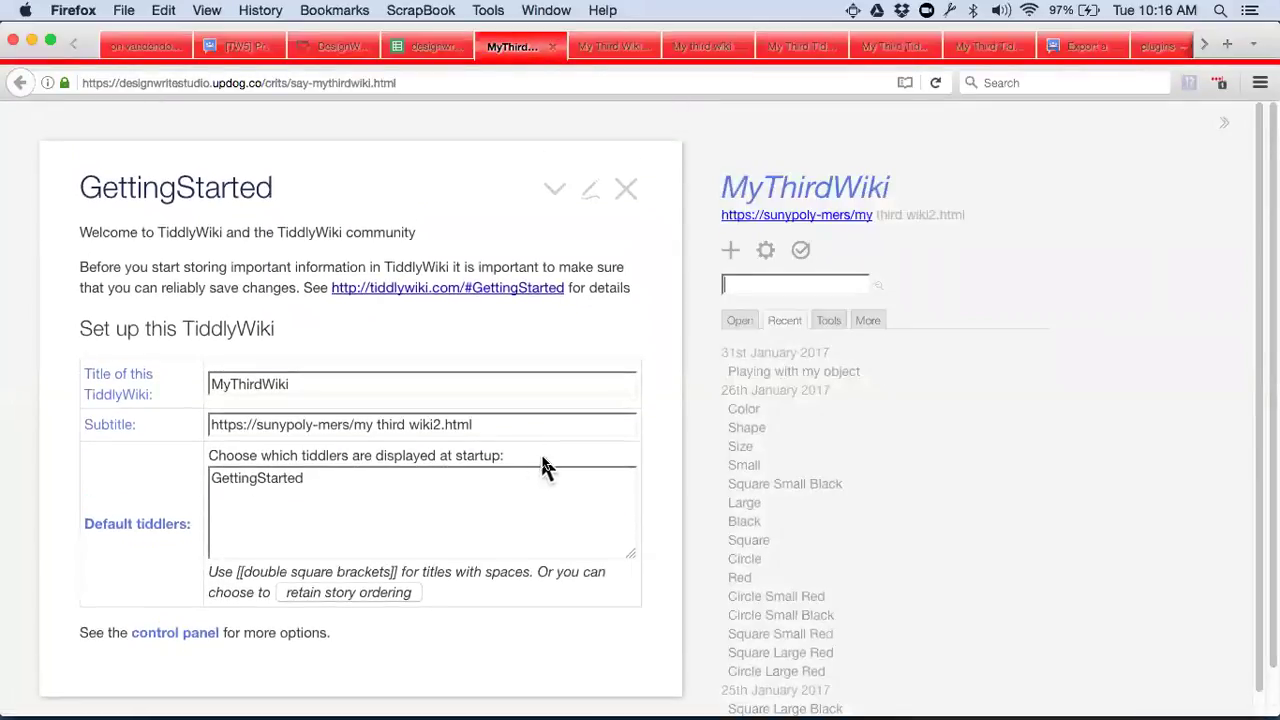
# Step: Open 'Playing with my object', expand its Color and Shape groups, then return to the spreadsheet
pyautogui.click(745, 376)
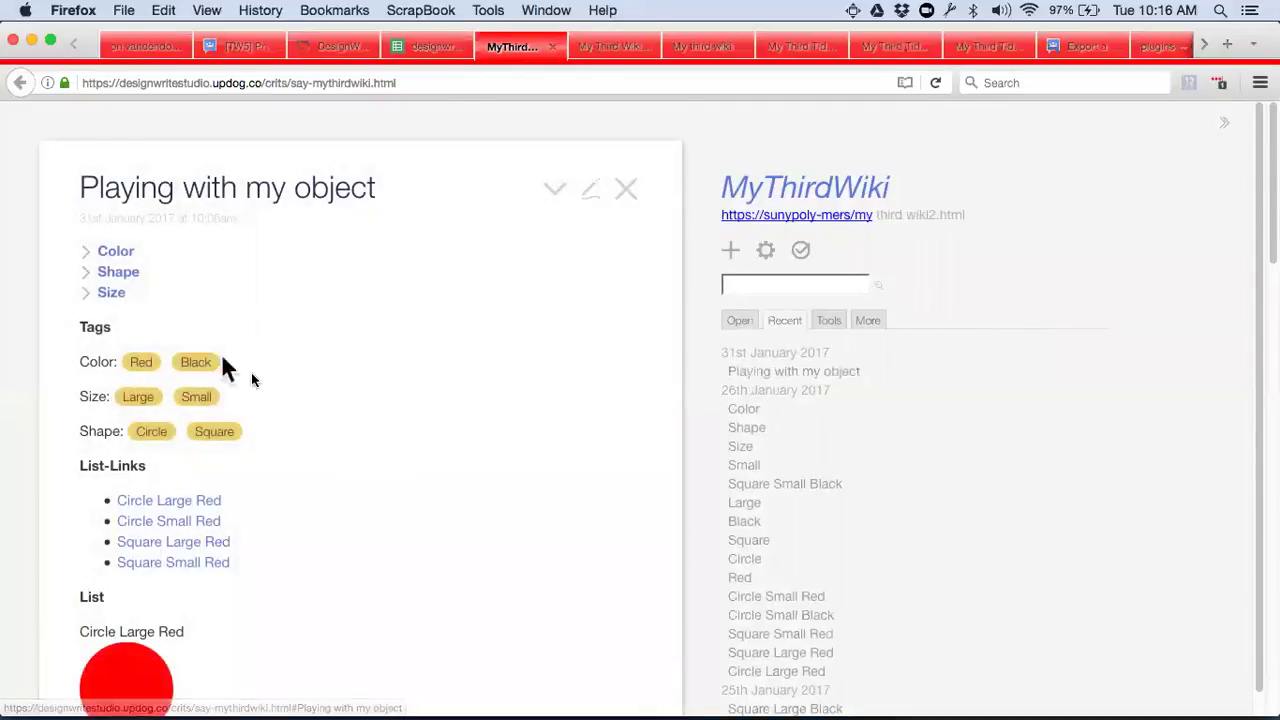
pyautogui.click(88, 255)
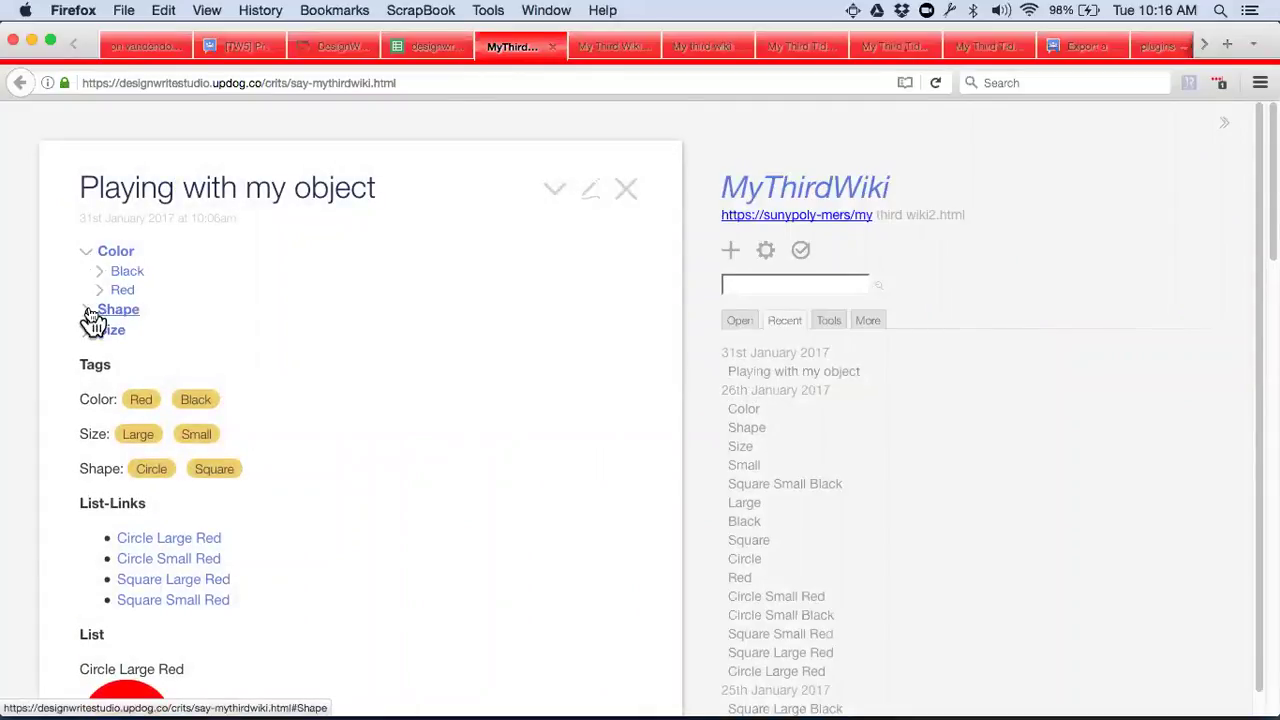
pyautogui.click(87, 310)
pyautogui.scroll(-5, 326, 424)
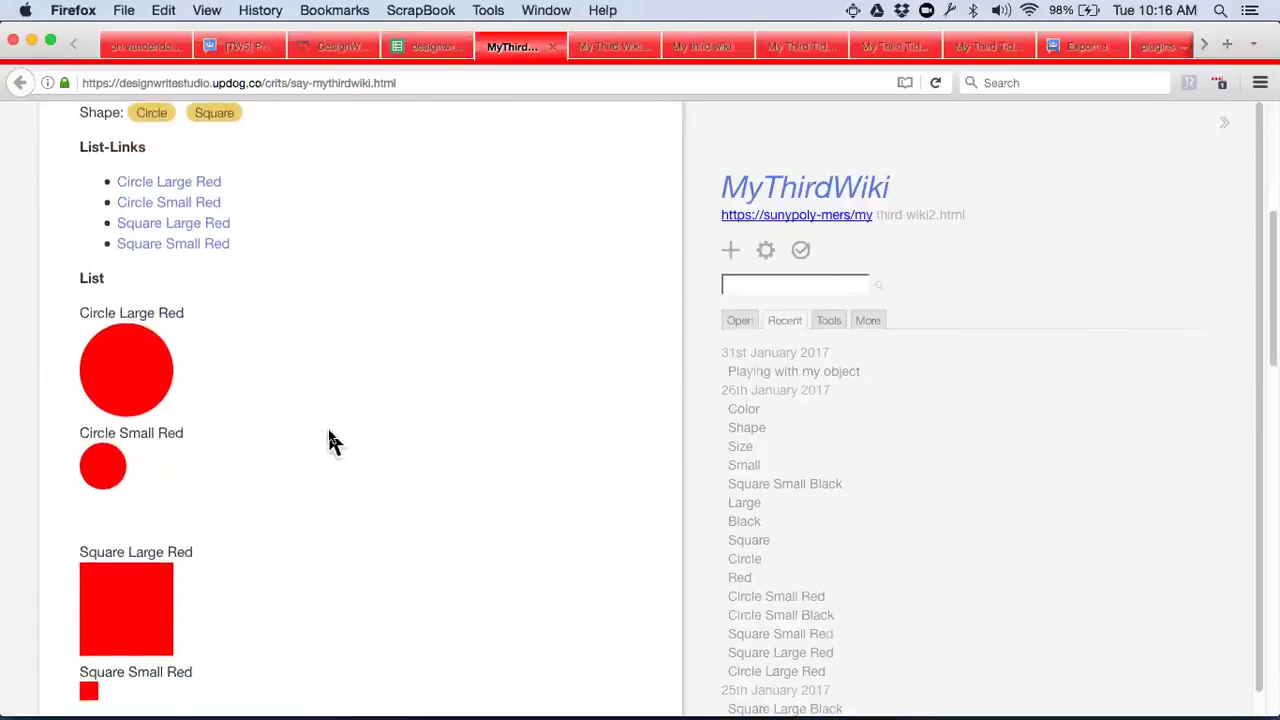
pyautogui.scroll(5, 325, 423)
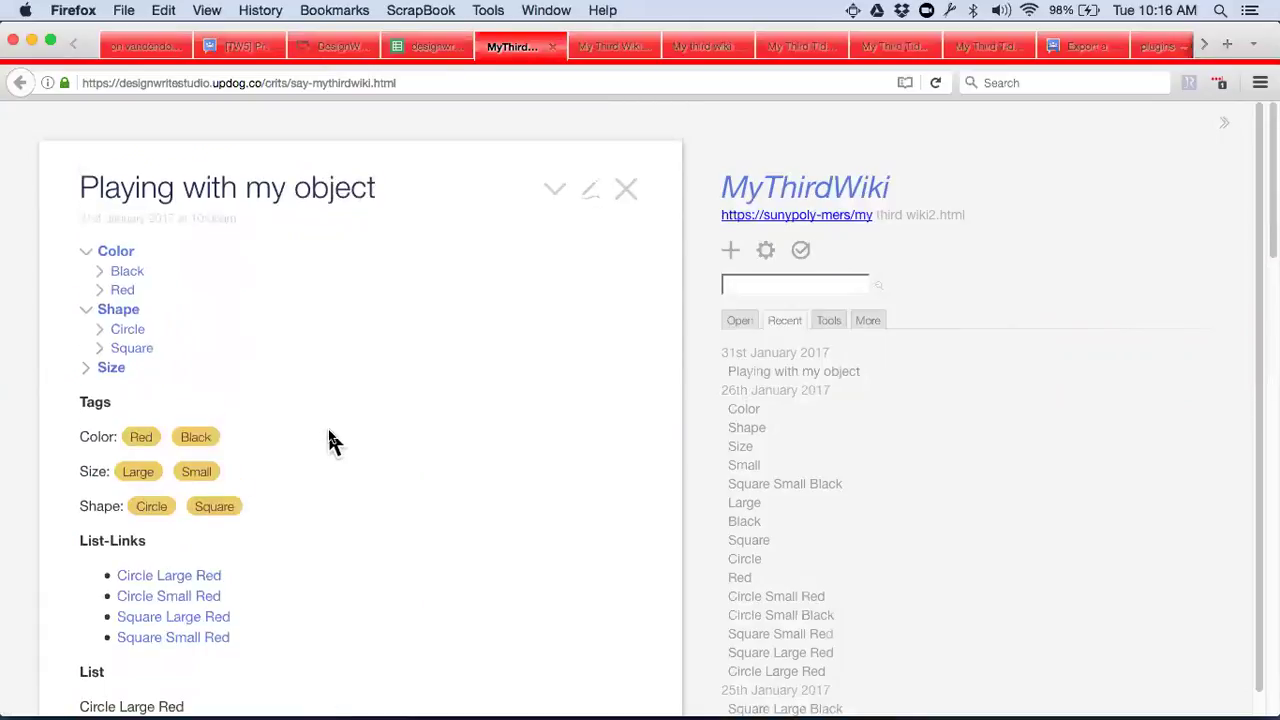
pyautogui.click(416, 47)
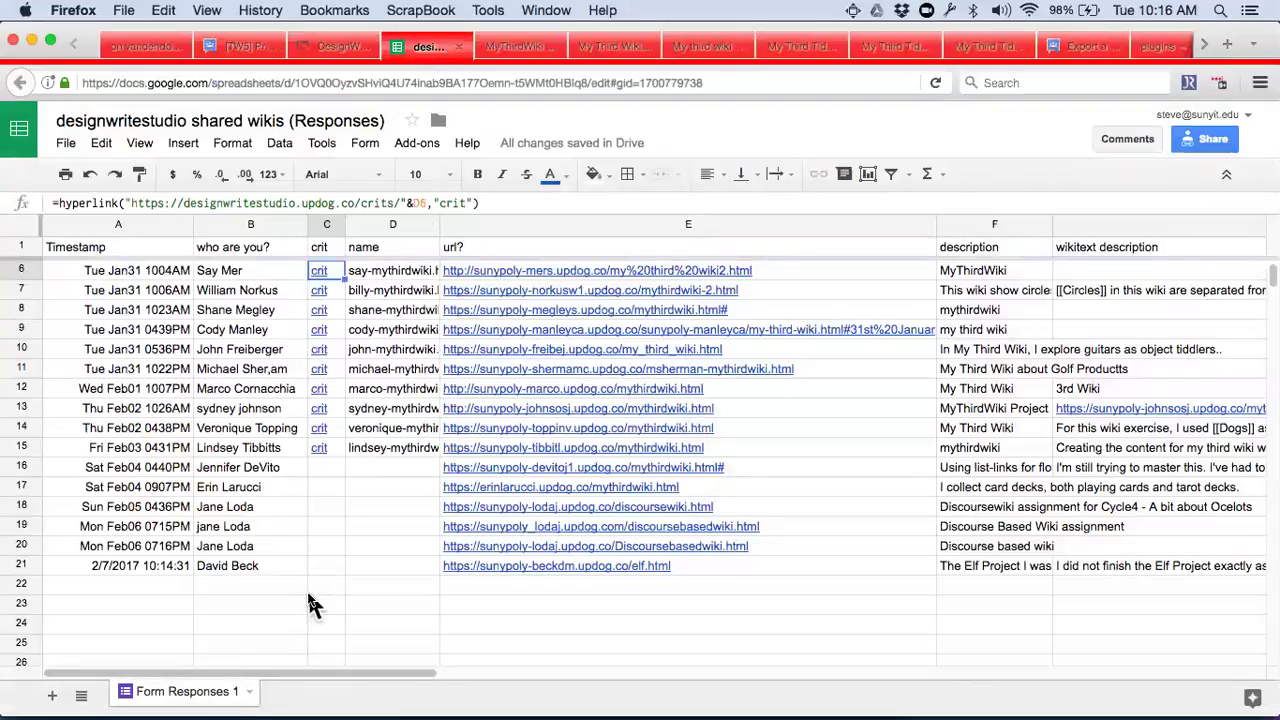
# Step: Open row 15's crit link in column C to another student's games wiki
pyautogui.moveTo(316, 378)
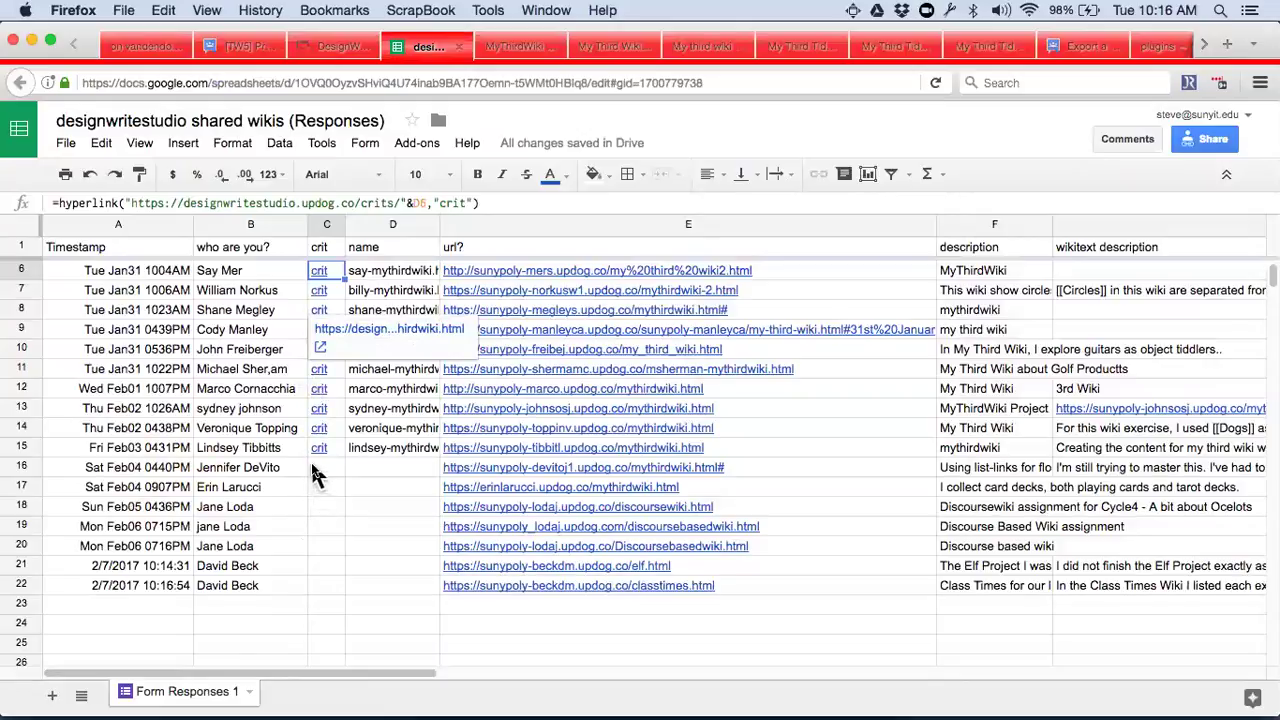
pyautogui.moveTo(322, 460)
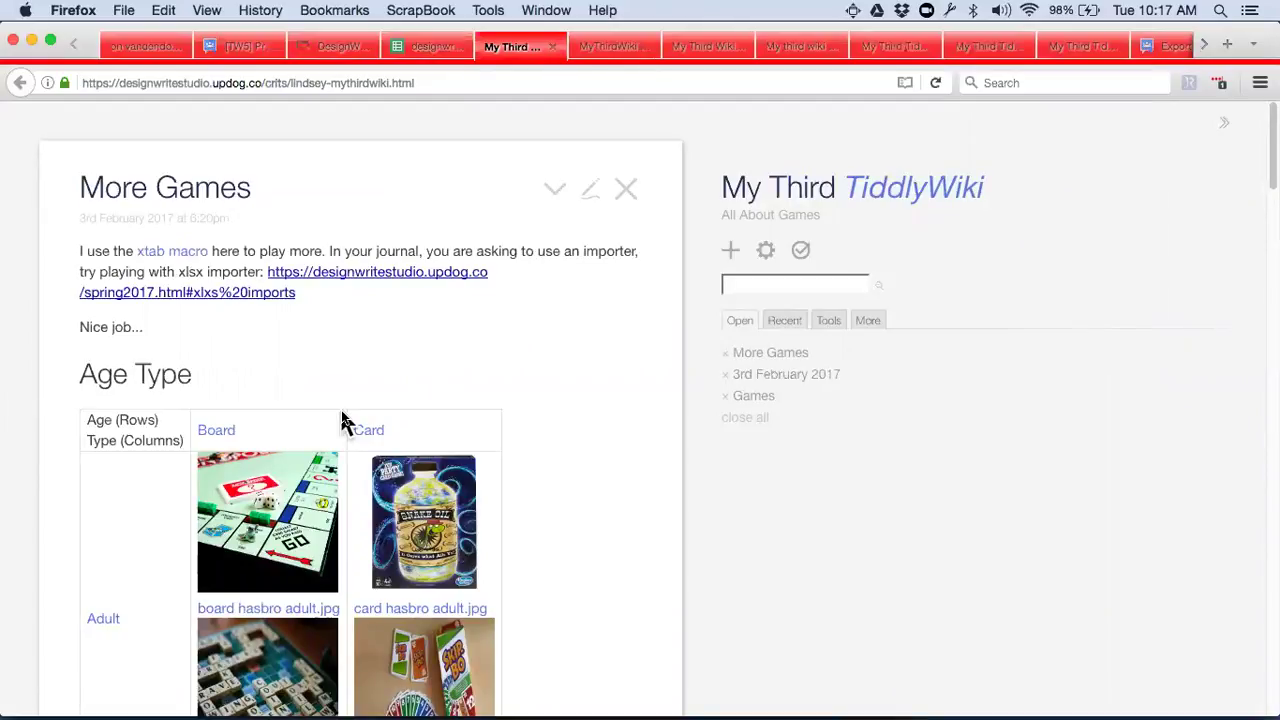
# Step: Hide the sidebar and open the xtab macro tiddler
pyautogui.click(1222, 130)
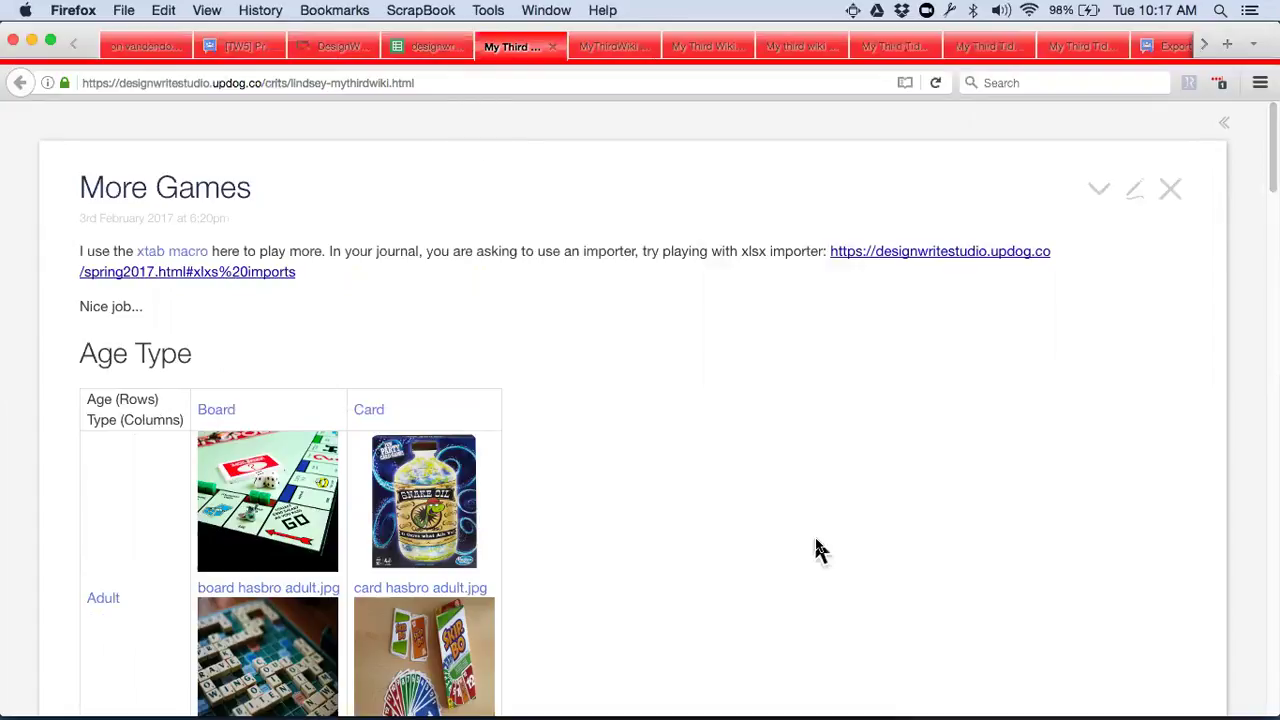
pyautogui.scroll(-3, 817, 550)
pyautogui.scroll(2, 817, 550)
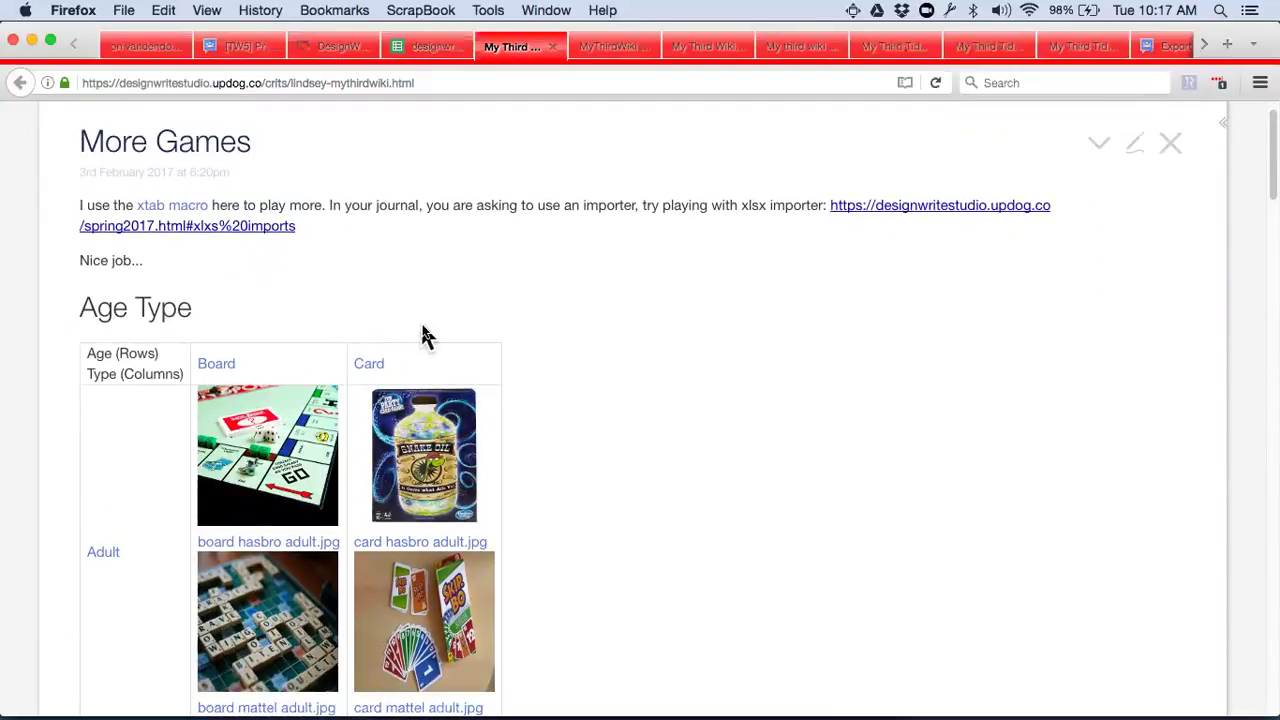
pyautogui.click(180, 207)
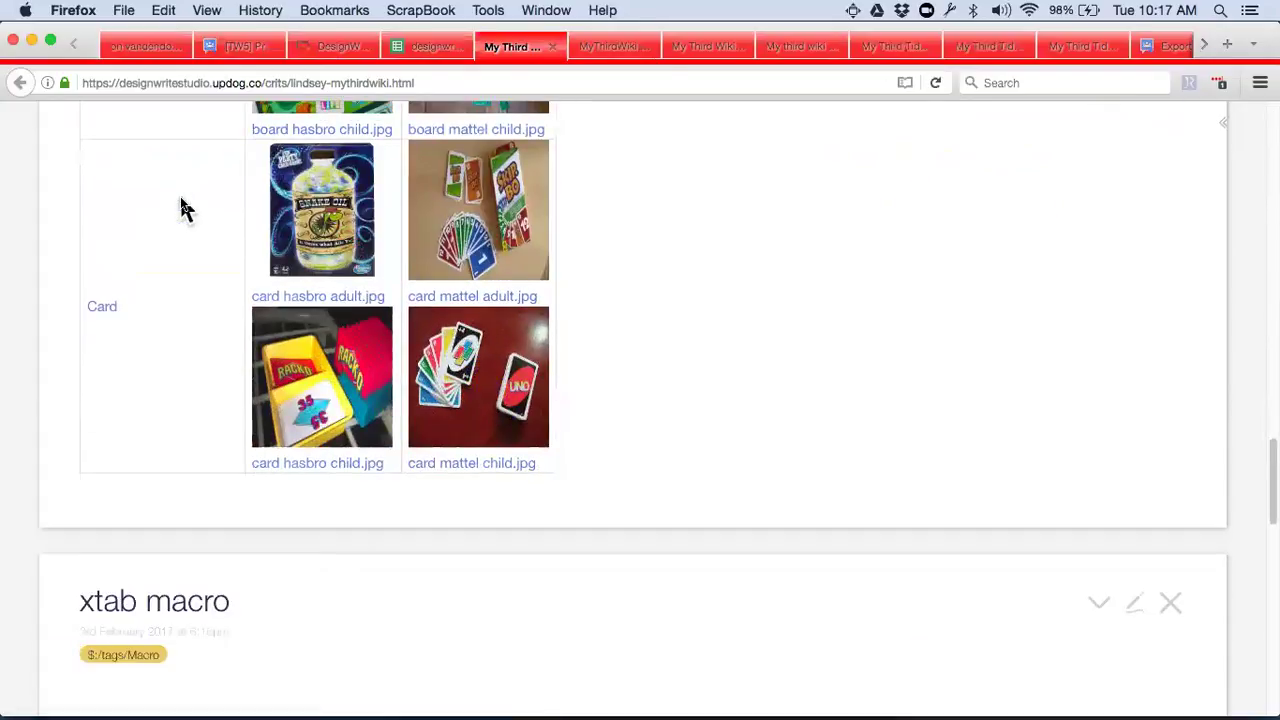
# Step: Close the 3rd February 2017, Games and More Games tiddlers, leaving only xtab macro
pyautogui.scroll(-5, 889, 414)
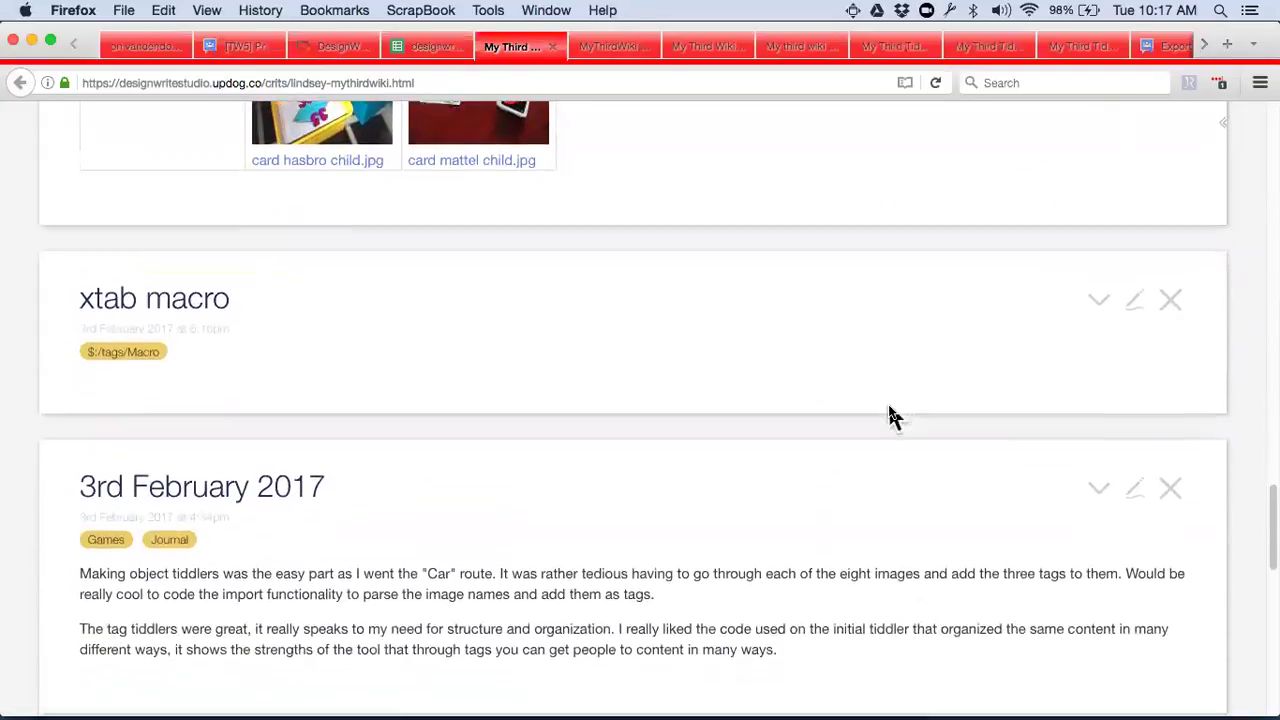
pyautogui.click(1172, 316)
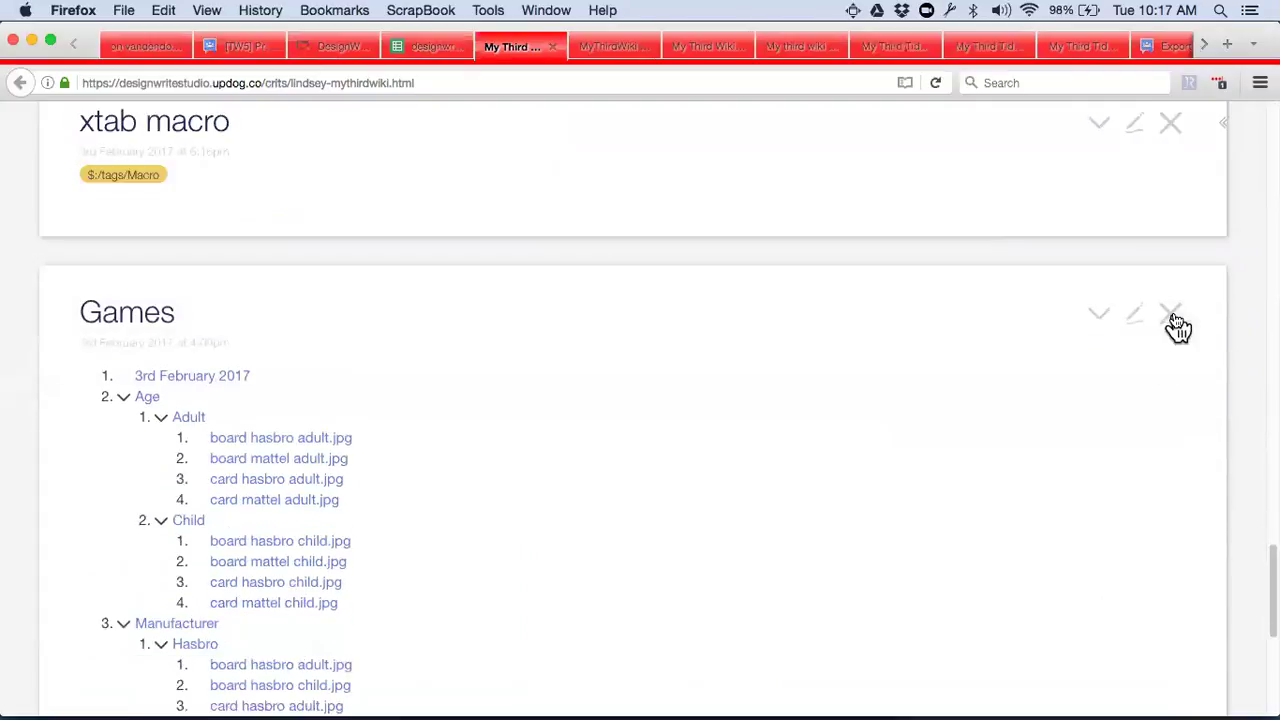
pyautogui.click(1172, 316)
pyautogui.scroll(4, 1171, 323)
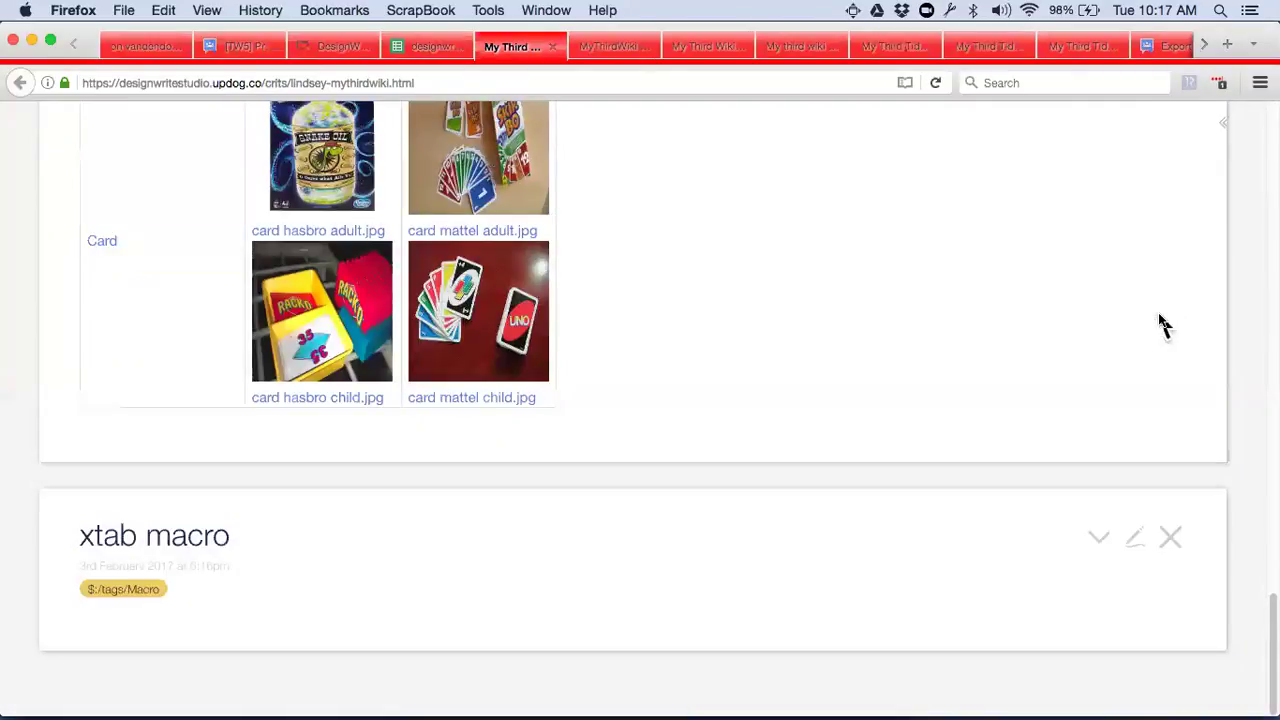
pyautogui.scroll(2, 988, 278)
pyautogui.scroll(12, 988, 278)
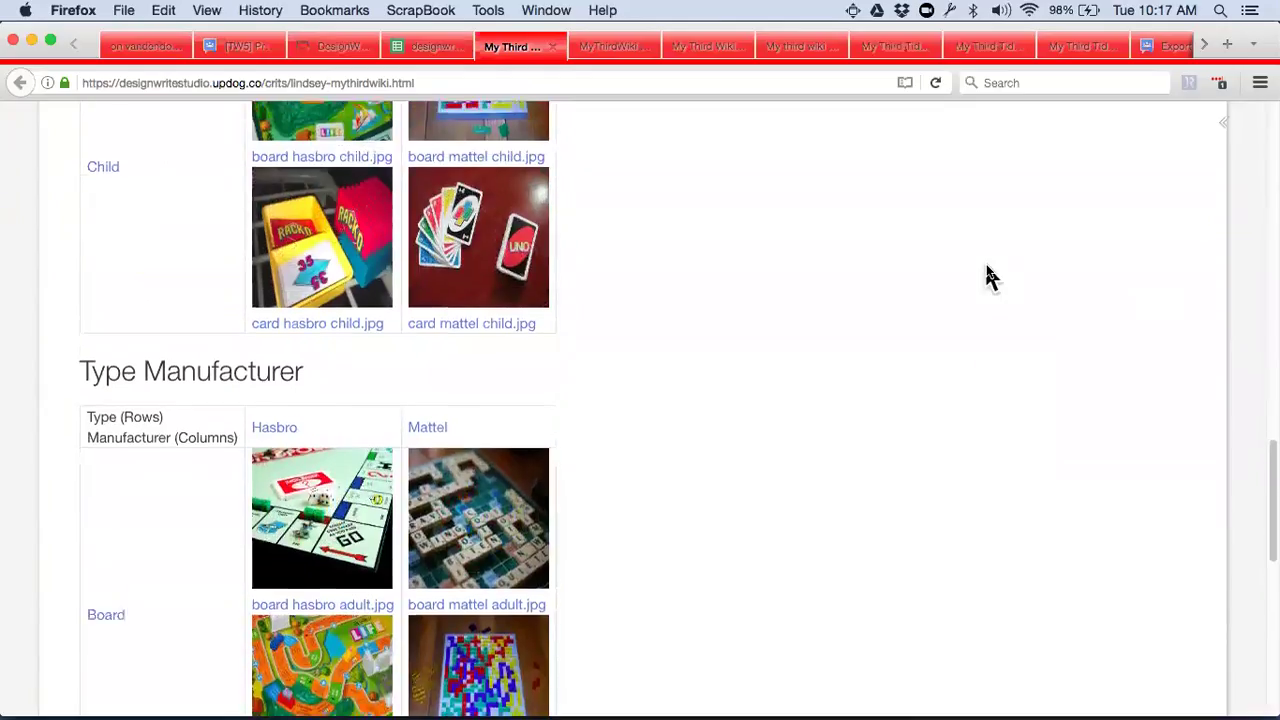
pyautogui.scroll(5, 988, 280)
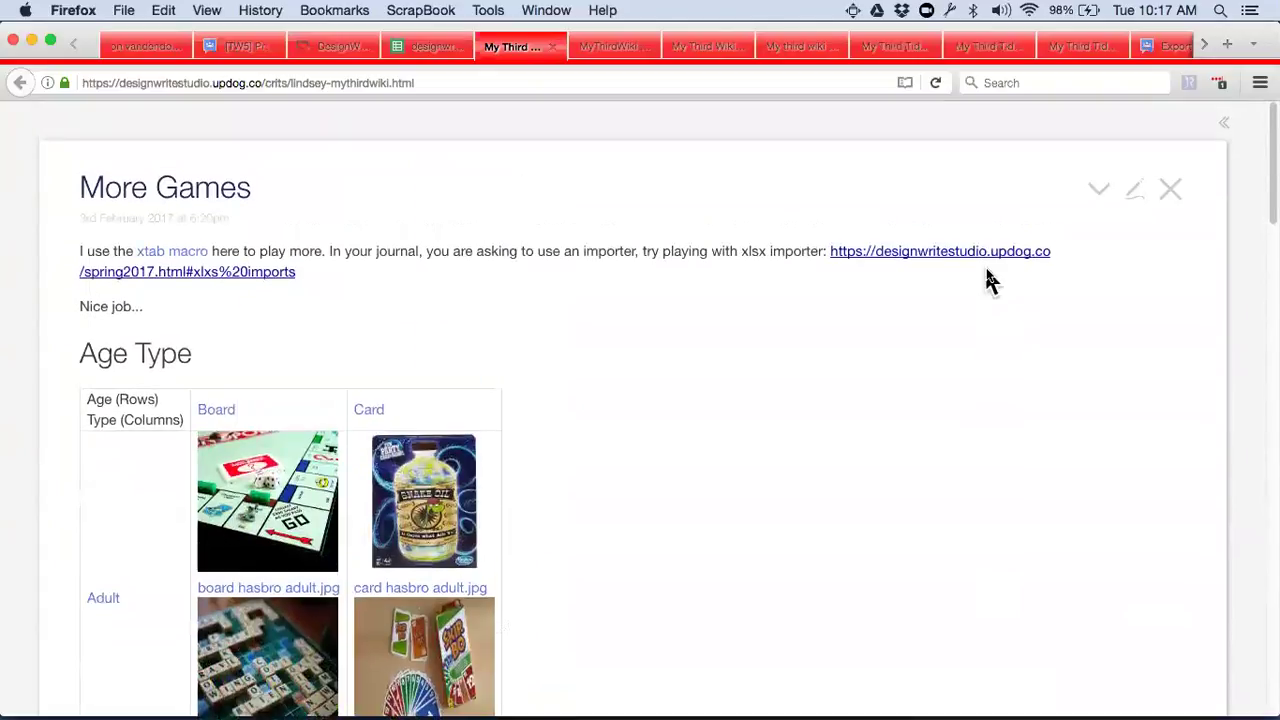
pyautogui.click(1174, 200)
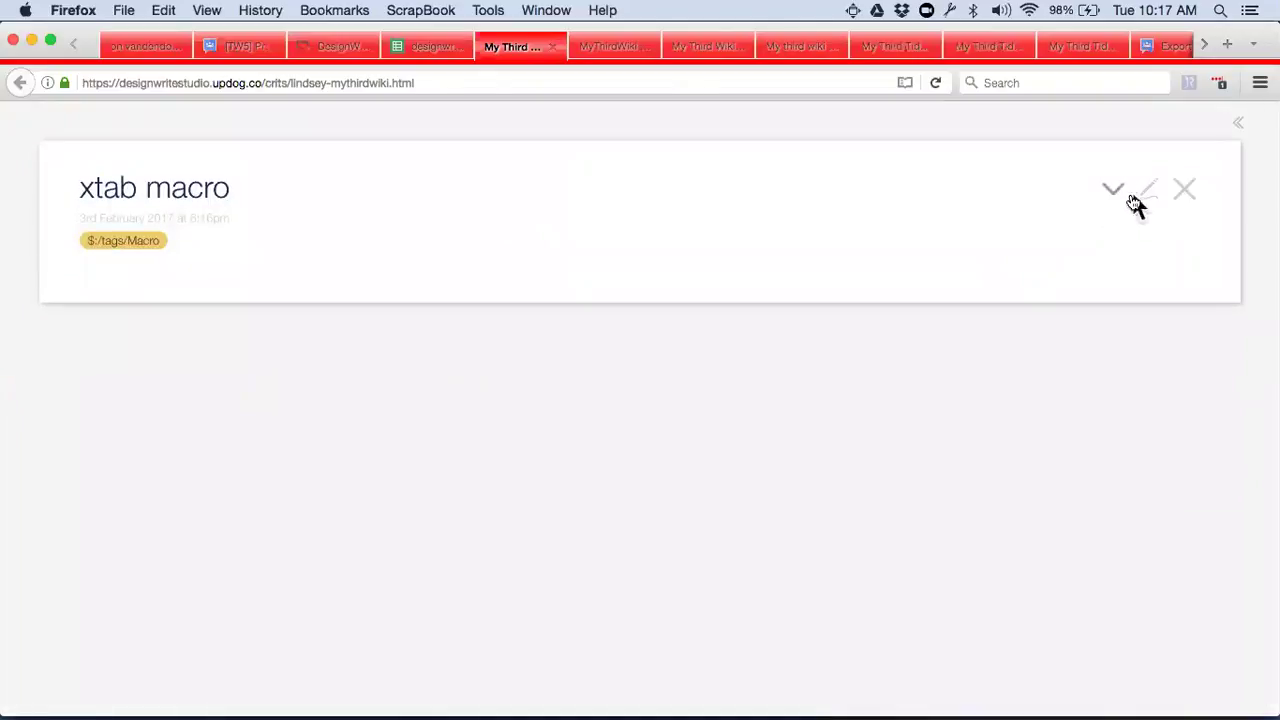
# Step: Open xtab macro in the editor, read through its table-building code, and cancel without saving
pyautogui.click(1151, 197)
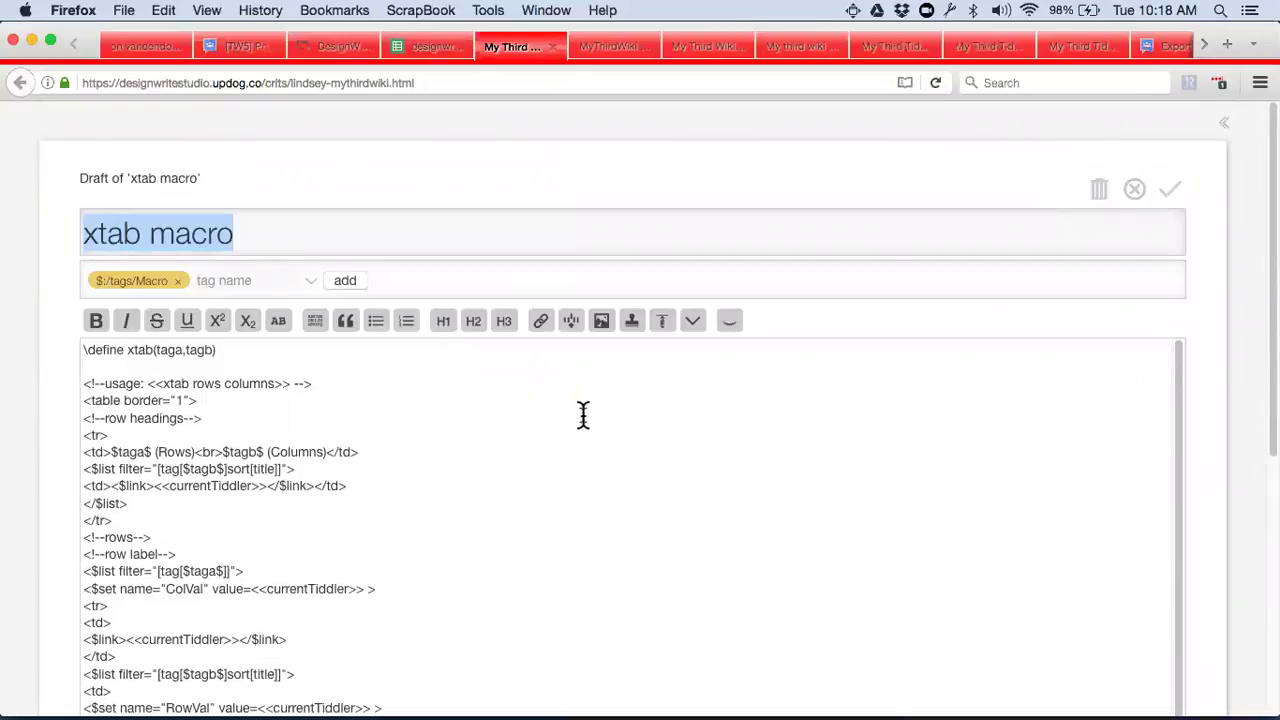
pyautogui.click(544, 454)
pyautogui.scroll(-5, 544, 454)
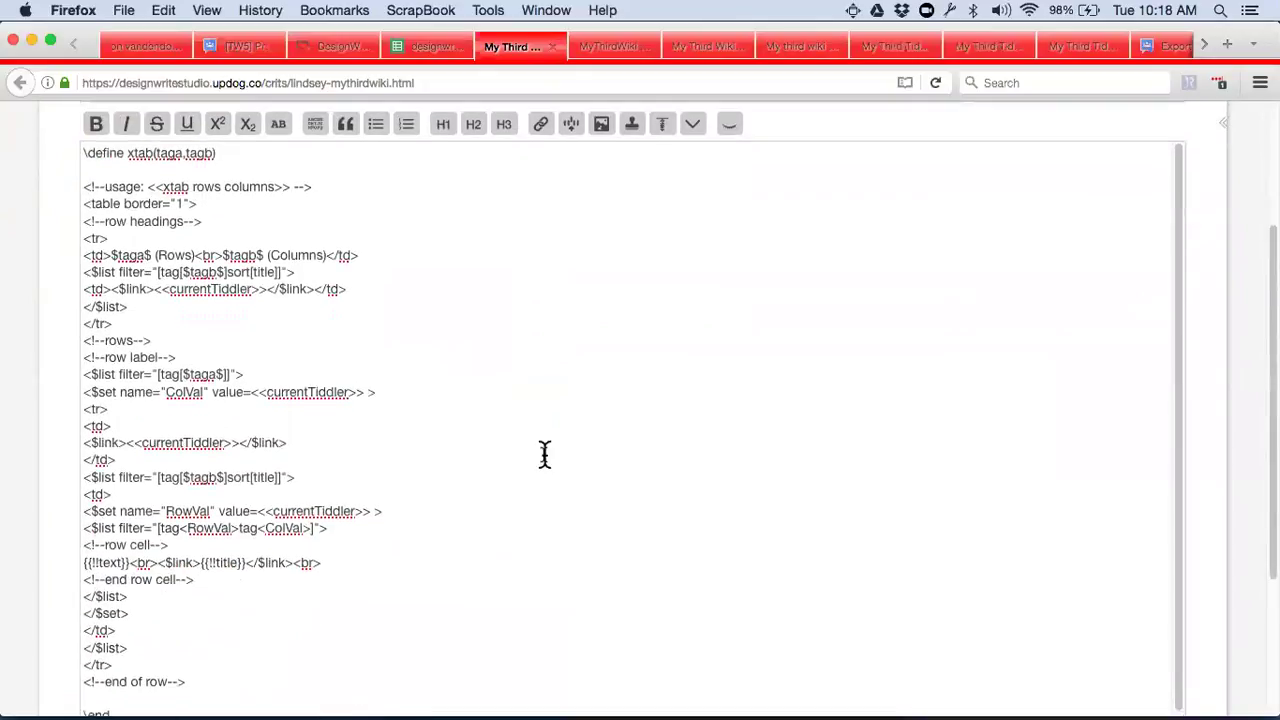
pyautogui.scroll(-3, 544, 454)
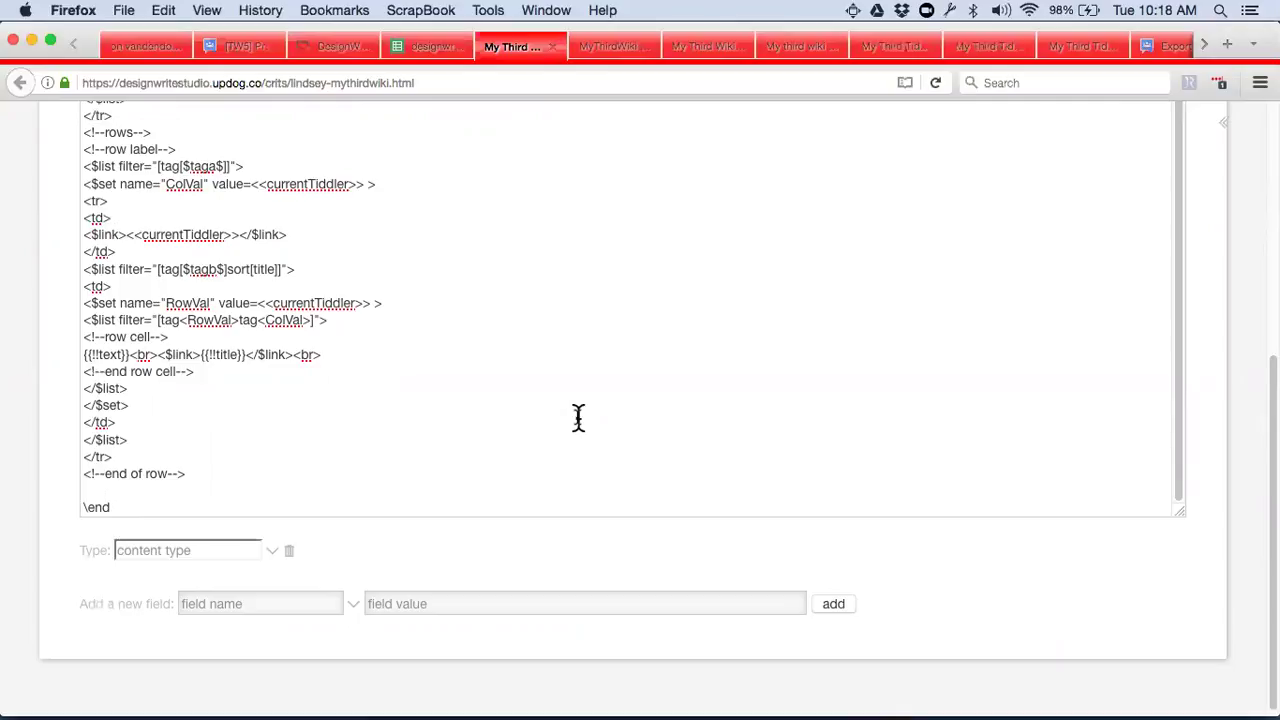
pyautogui.scroll(6, 509, 286)
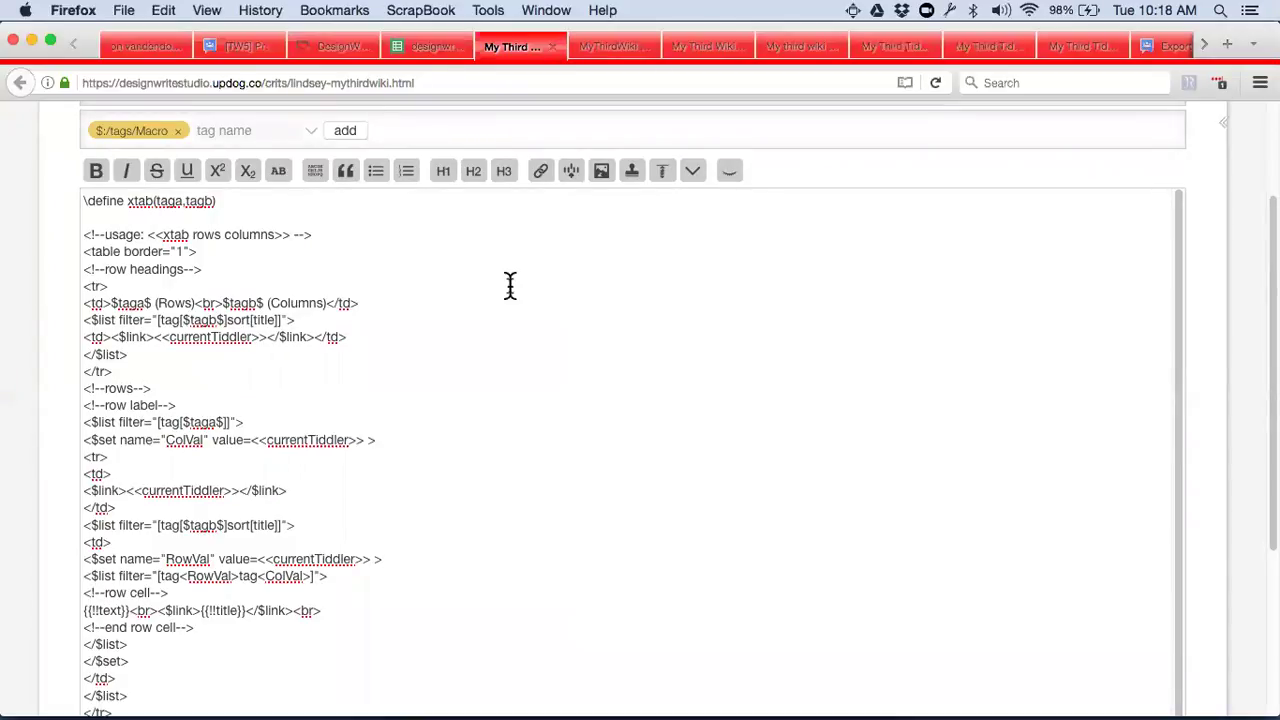
pyautogui.scroll(3, 510, 285)
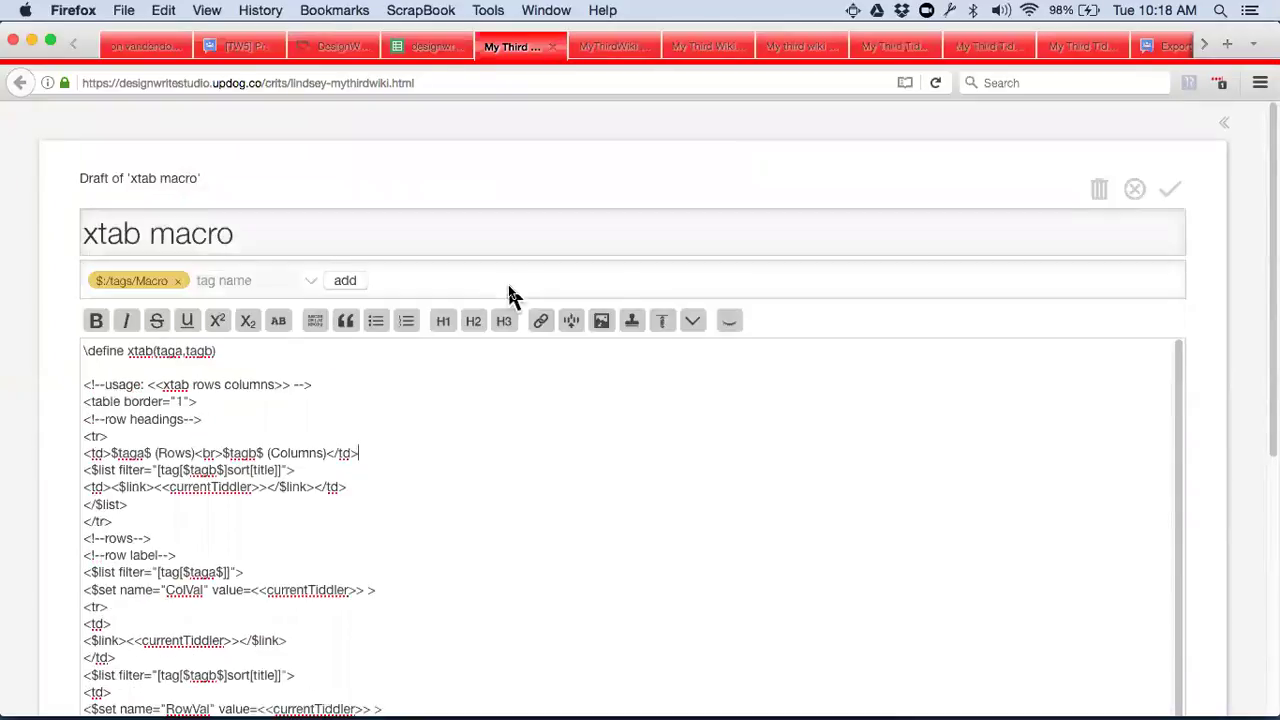
pyautogui.scroll(-2, 508, 288)
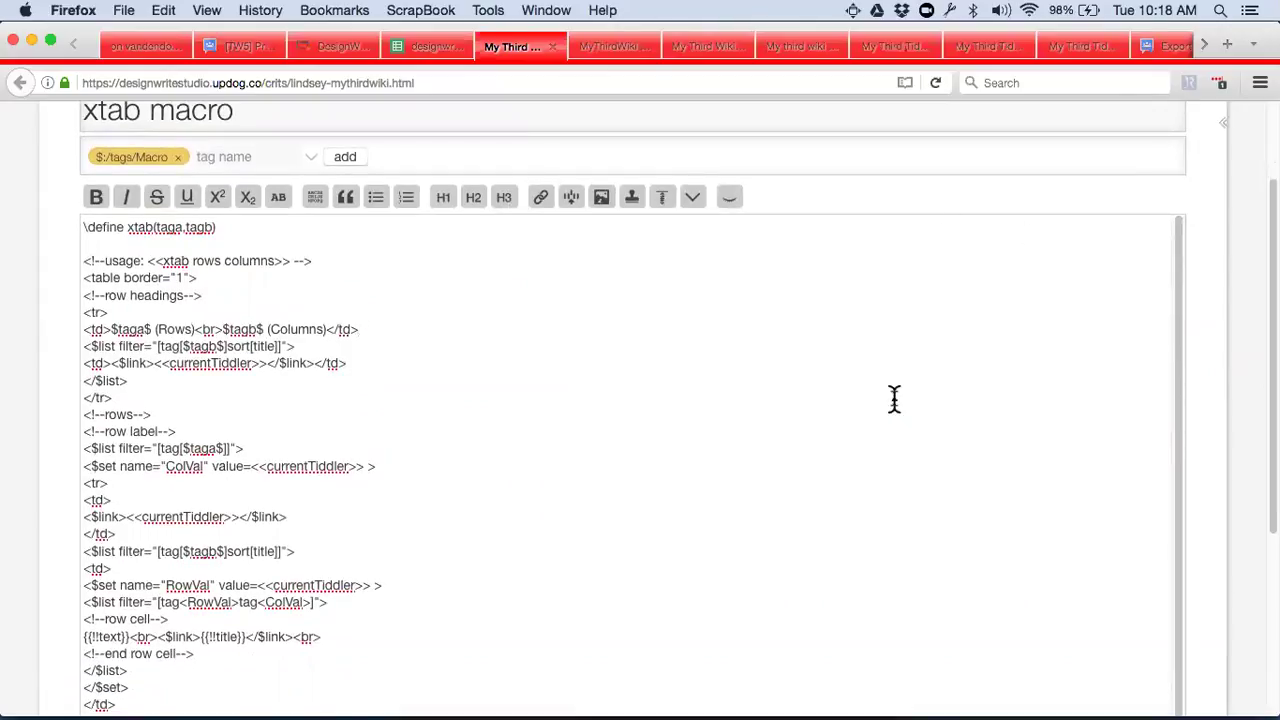
pyautogui.scroll(3, 894, 400)
pyautogui.click(1134, 192)
# Step: Show the sidebar and open More Games from the Recent list
pyautogui.click(1240, 123)
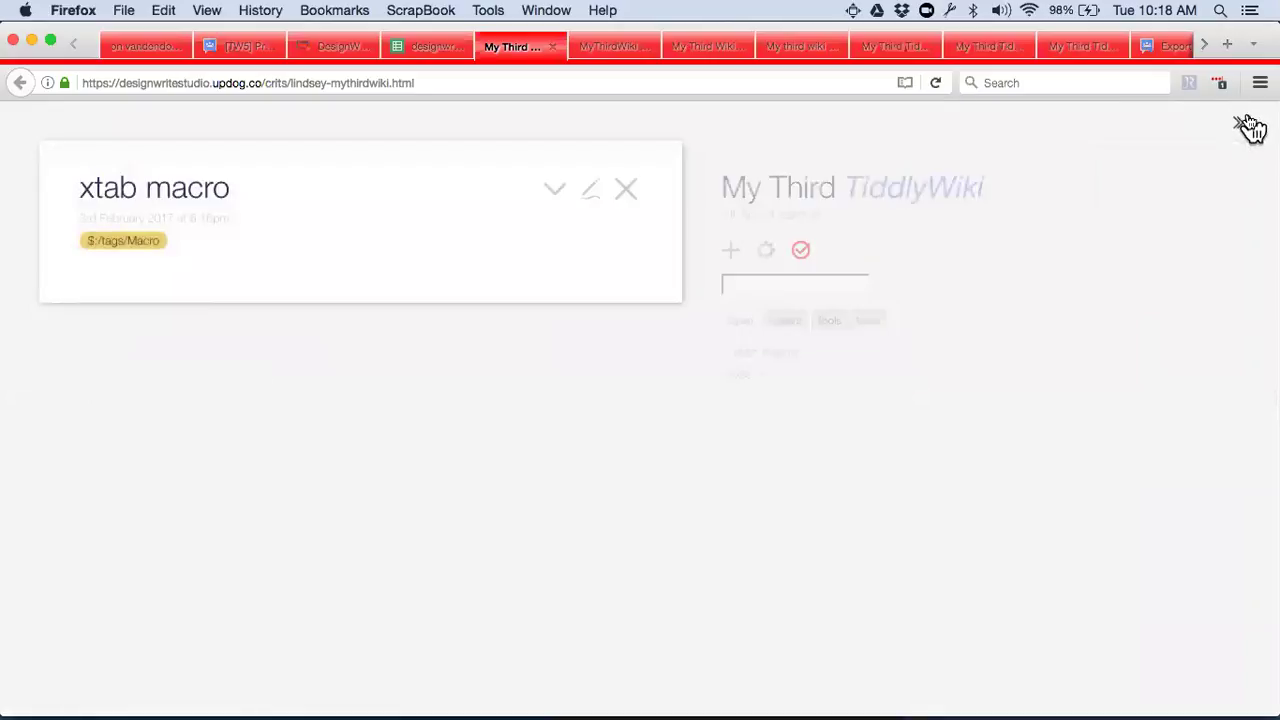
pyautogui.click(784, 322)
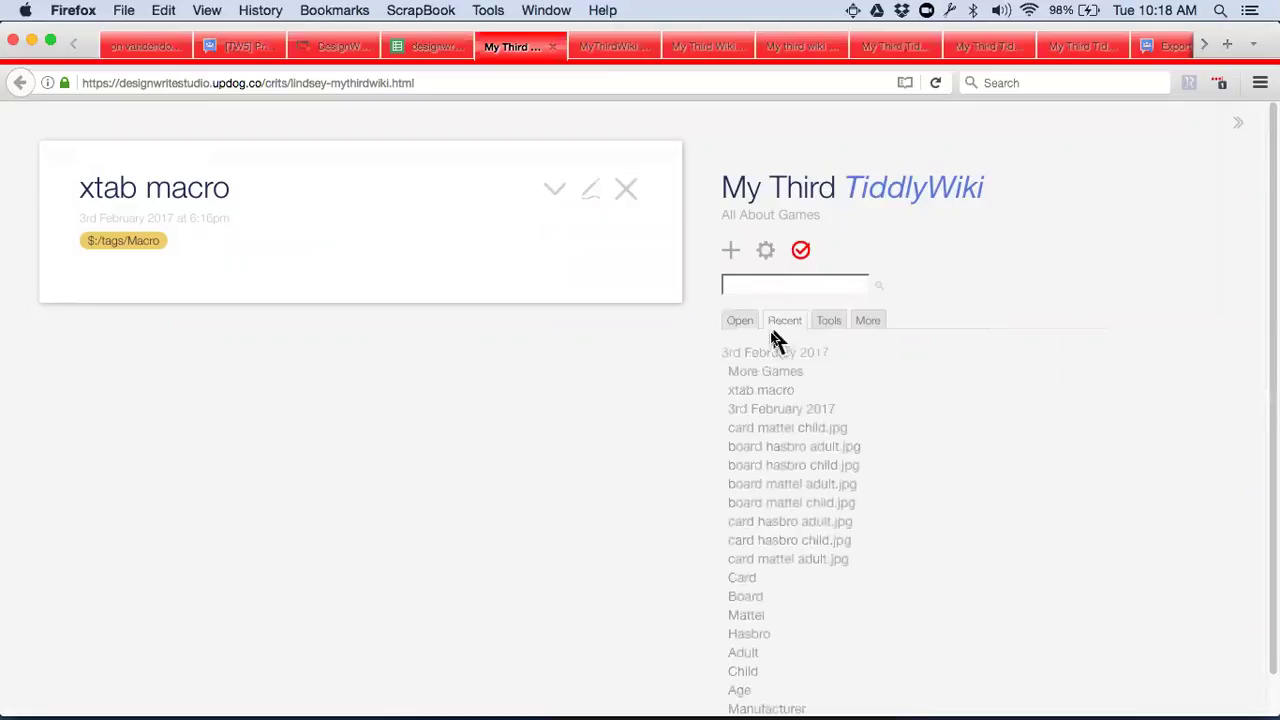
pyautogui.click(767, 372)
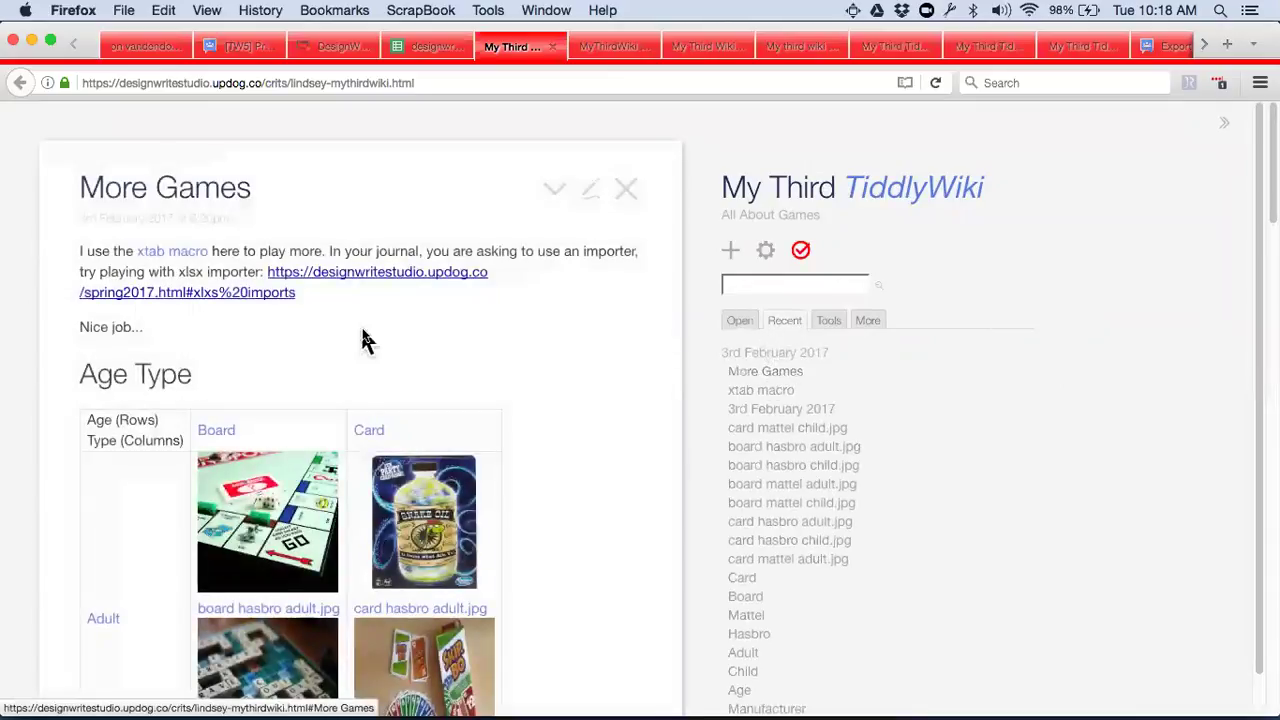
# Step: Review More Games' xtab tables, then open the tiddler for editing
pyautogui.scroll(-4, 363, 337)
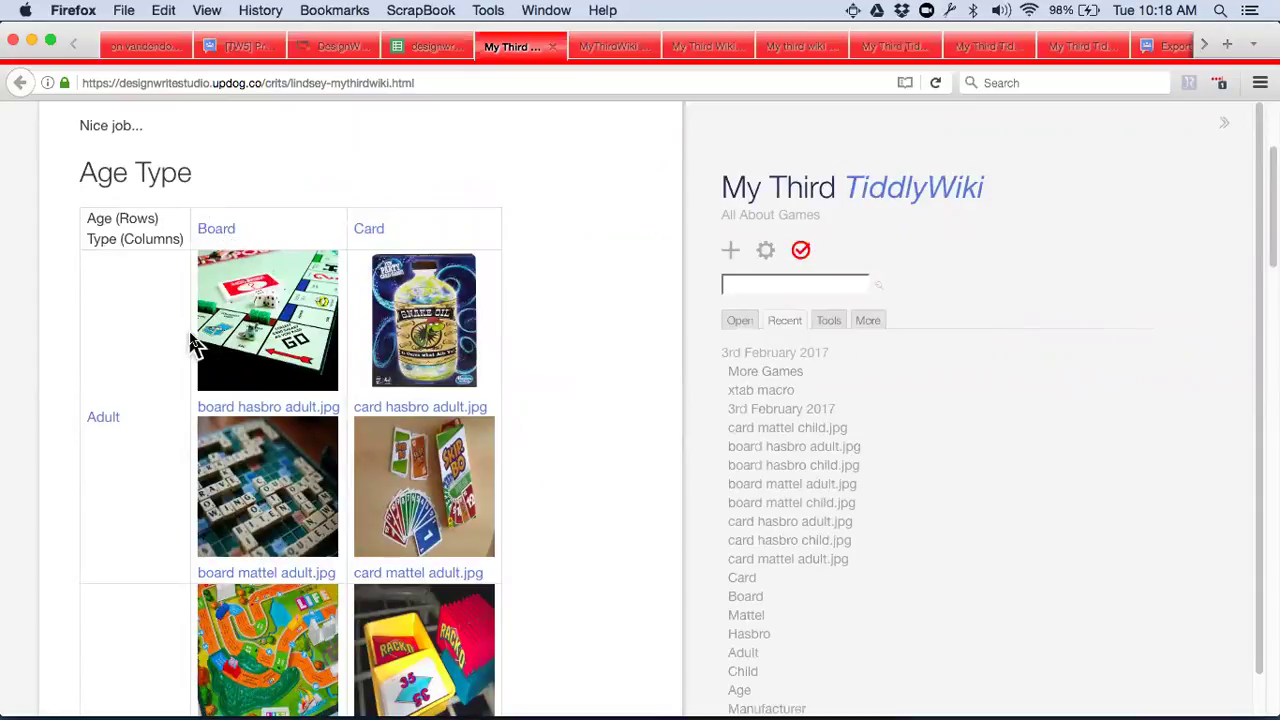
pyautogui.scroll(-1, 200, 340)
pyautogui.scroll(1, 193, 342)
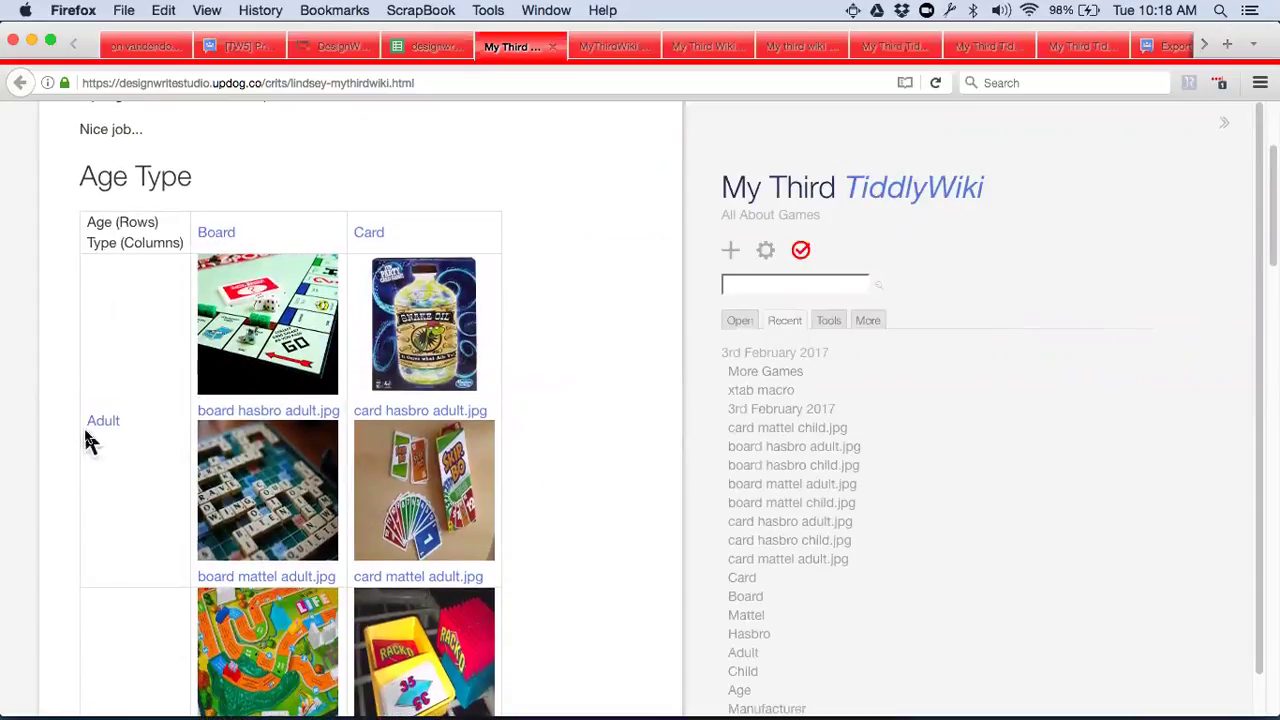
pyautogui.scroll(-4, 155, 436)
pyautogui.scroll(-3, 152, 434)
pyautogui.scroll(9, 155, 434)
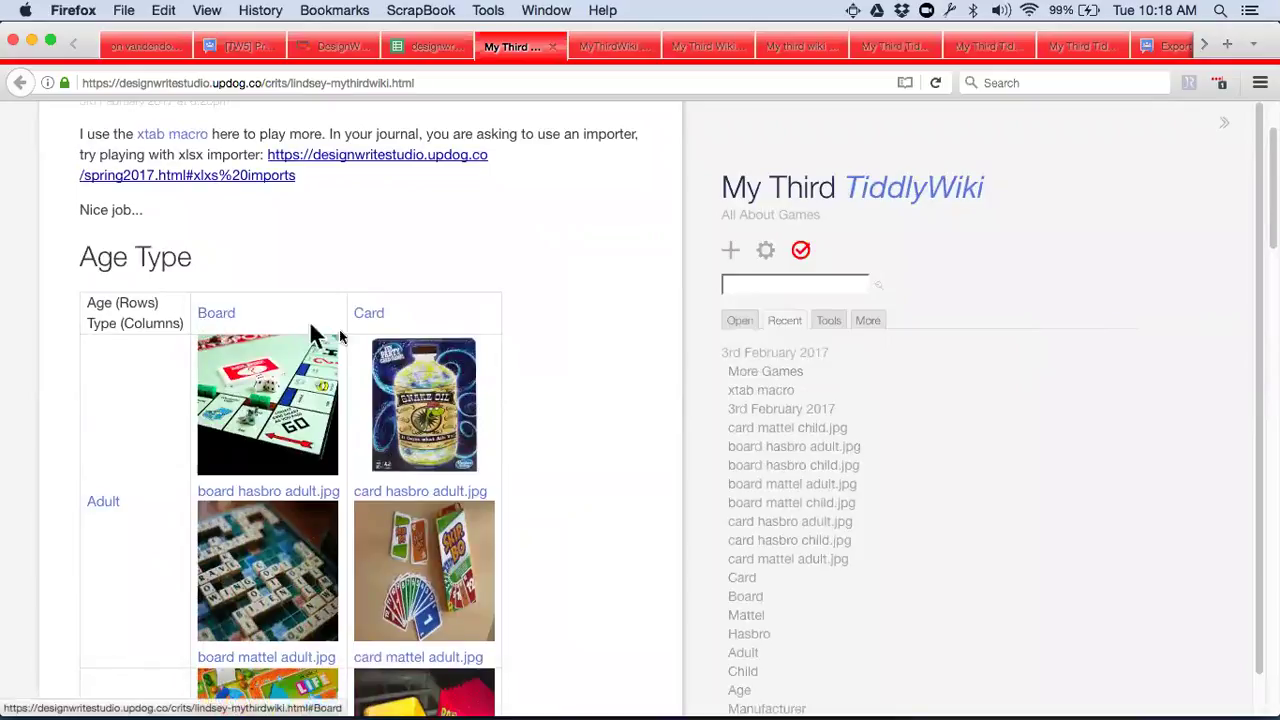
pyautogui.scroll(-3, 534, 389)
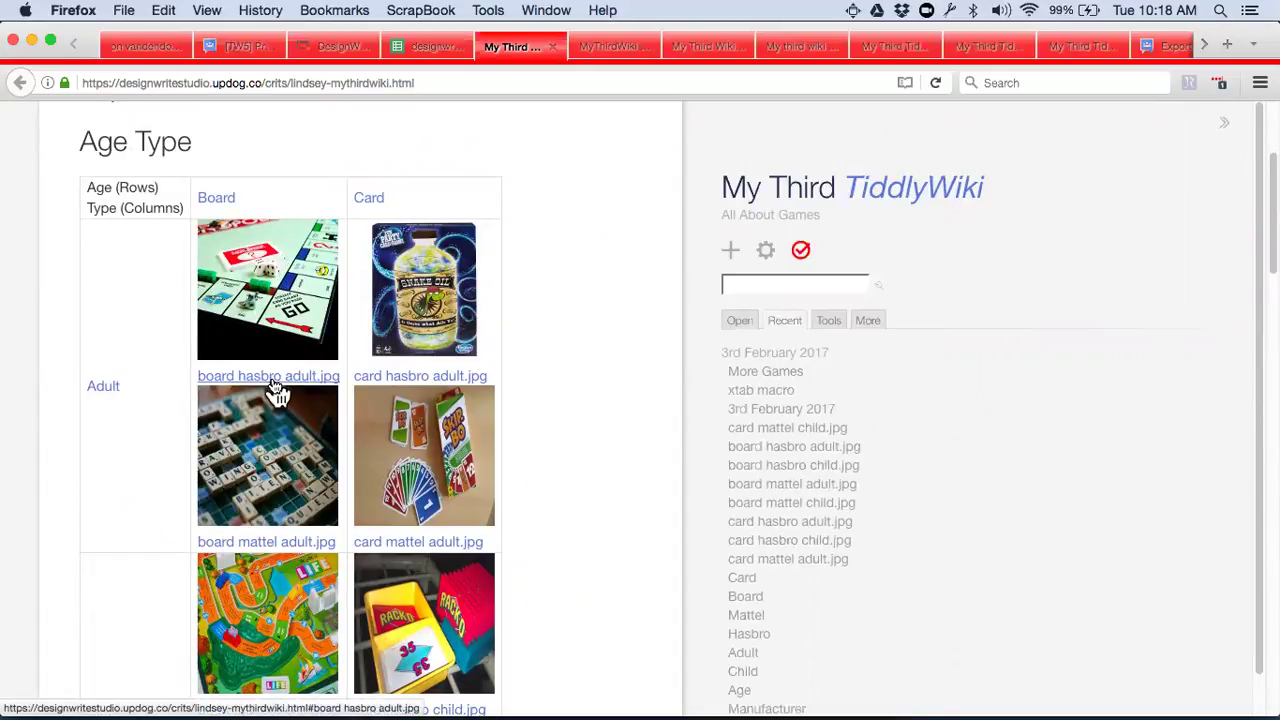
pyautogui.scroll(-10, 594, 411)
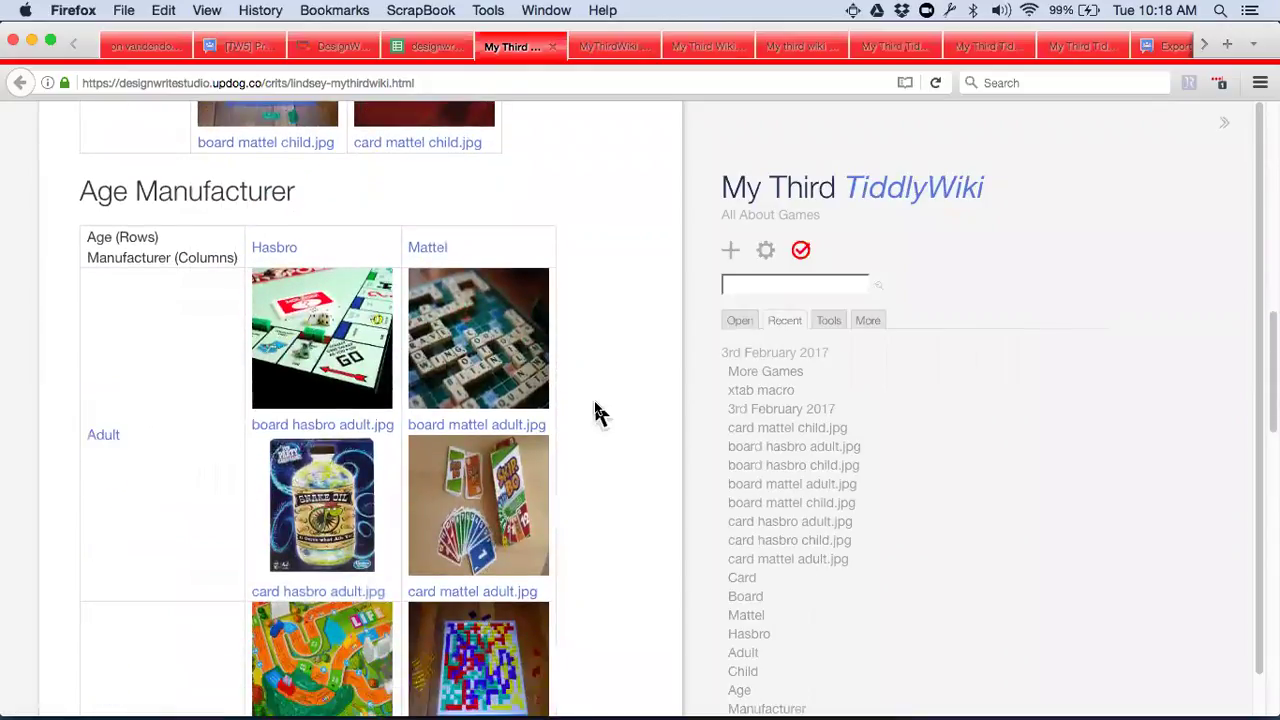
pyautogui.scroll(10, 594, 415)
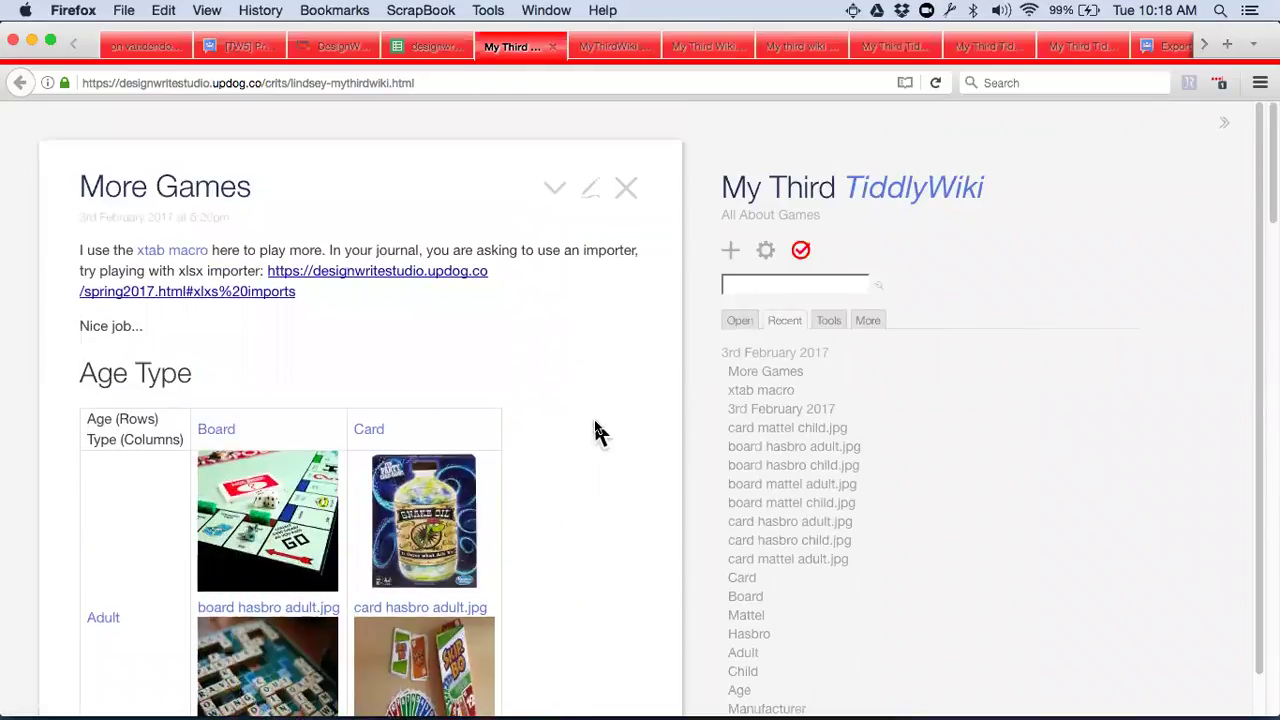
pyautogui.click(595, 207)
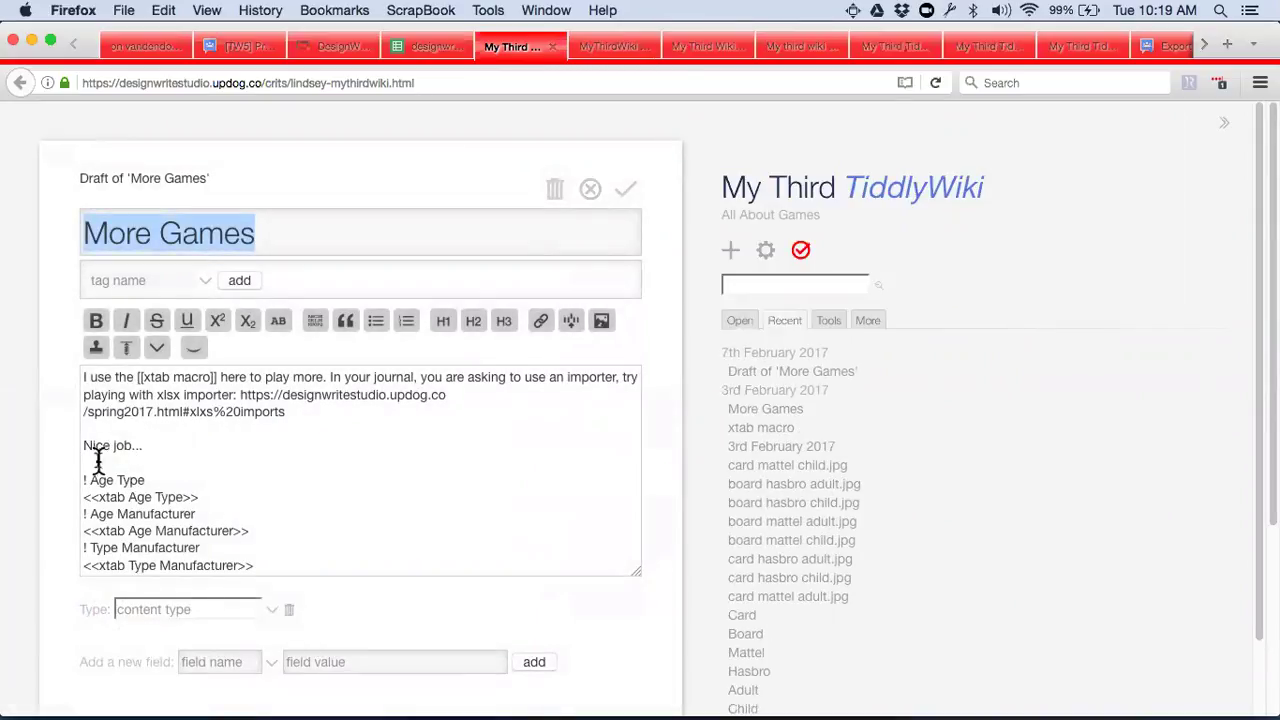
# Step: Copy the six heading and xtab macro lines from More Games, then discard its draft
pyautogui.scroll(-2, 238, 485)
pyautogui.moveTo(258, 484); pyautogui.dragTo(62, 394)
pyautogui.press('super+c')
pyautogui.scroll(2, 593, 400)
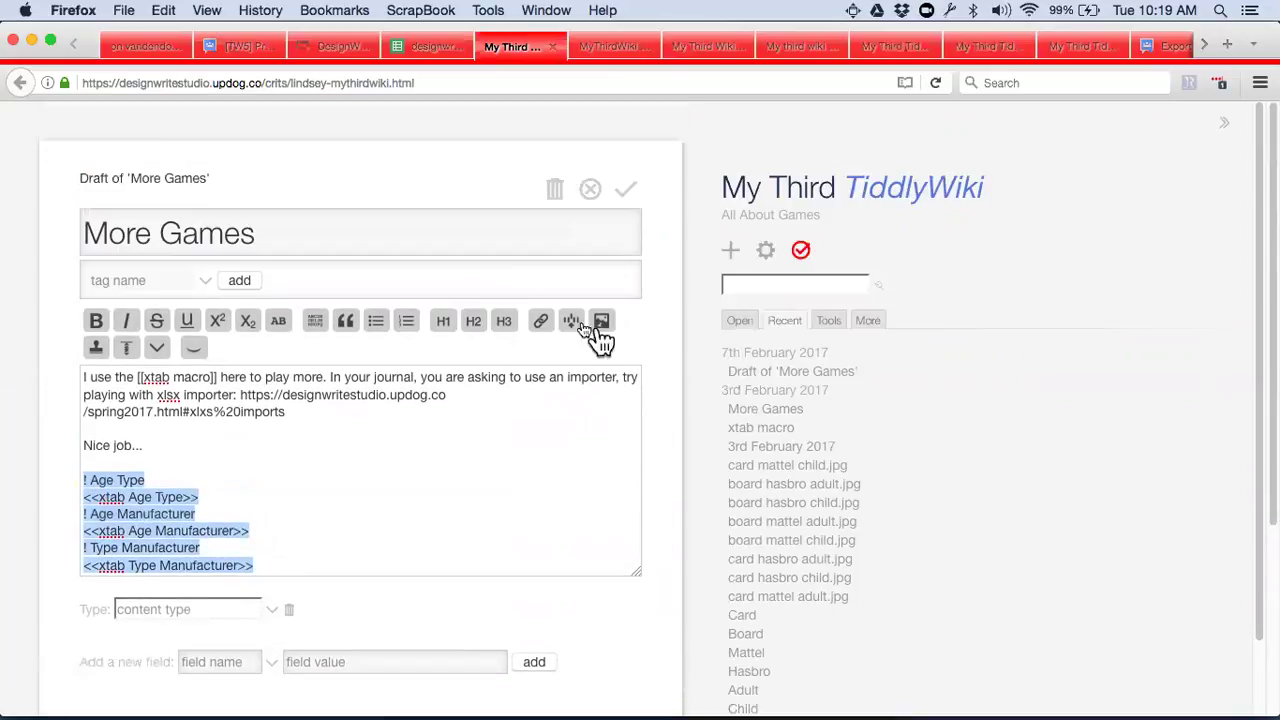
pyautogui.click(590, 189)
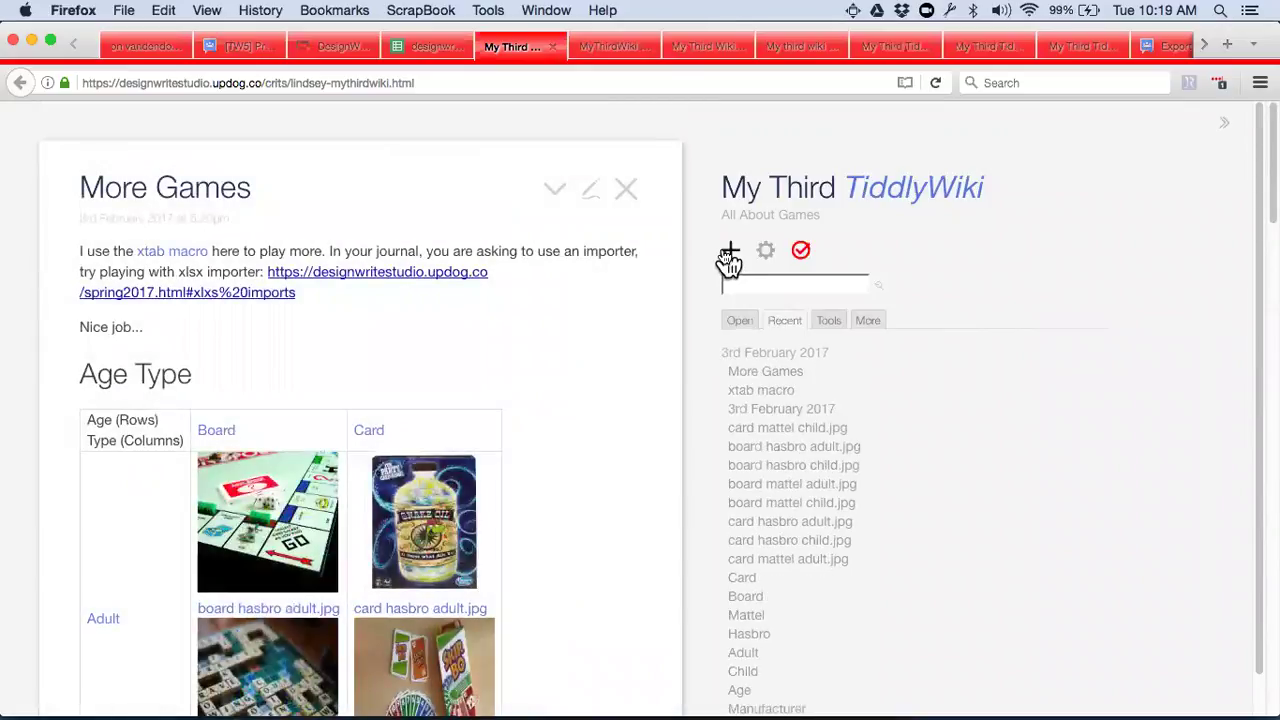
# Step: Create and save a new tiddler titled 'focused xtabs' containing the pasted xtab lines
pyautogui.click(729, 255)
pyautogui.click(253, 376)
pyautogui.press('super+v')
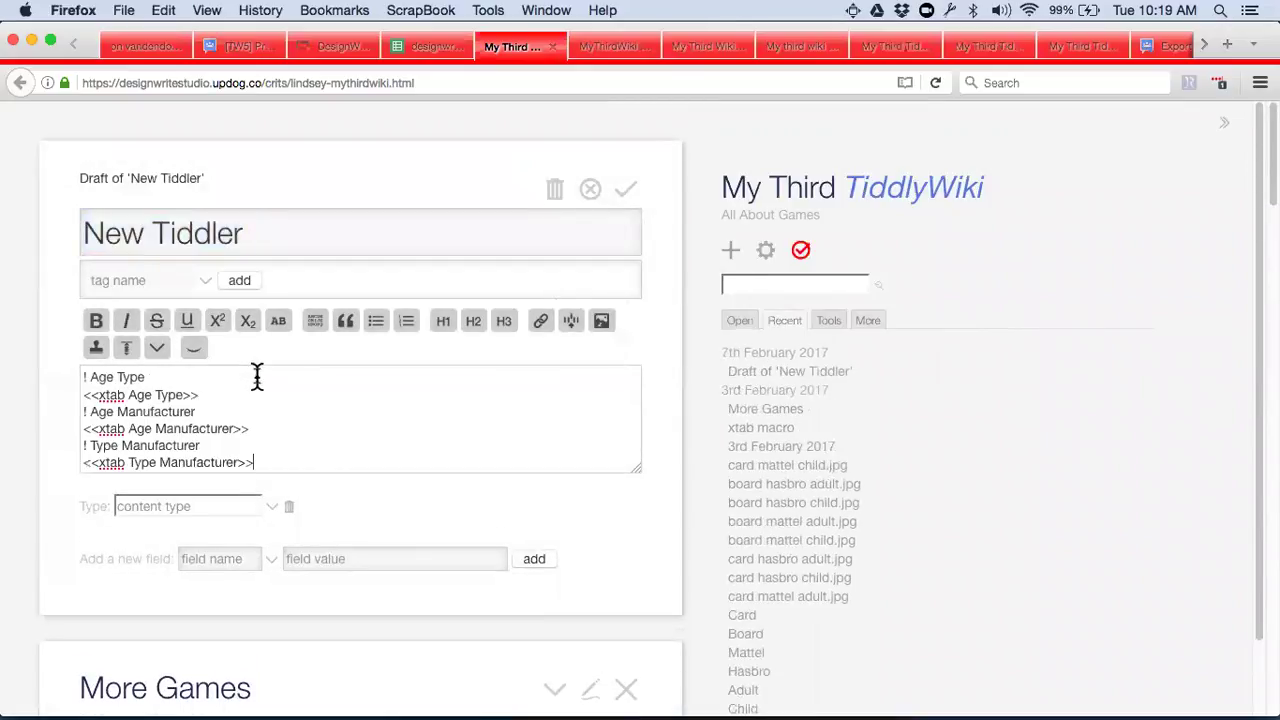
pyautogui.click(271, 225)
pyautogui.hotkey('shift', 'alt', 'Left')
pyautogui.hotkey('shift', 'alt', 'Left')
pyautogui.write('focused xtabs')
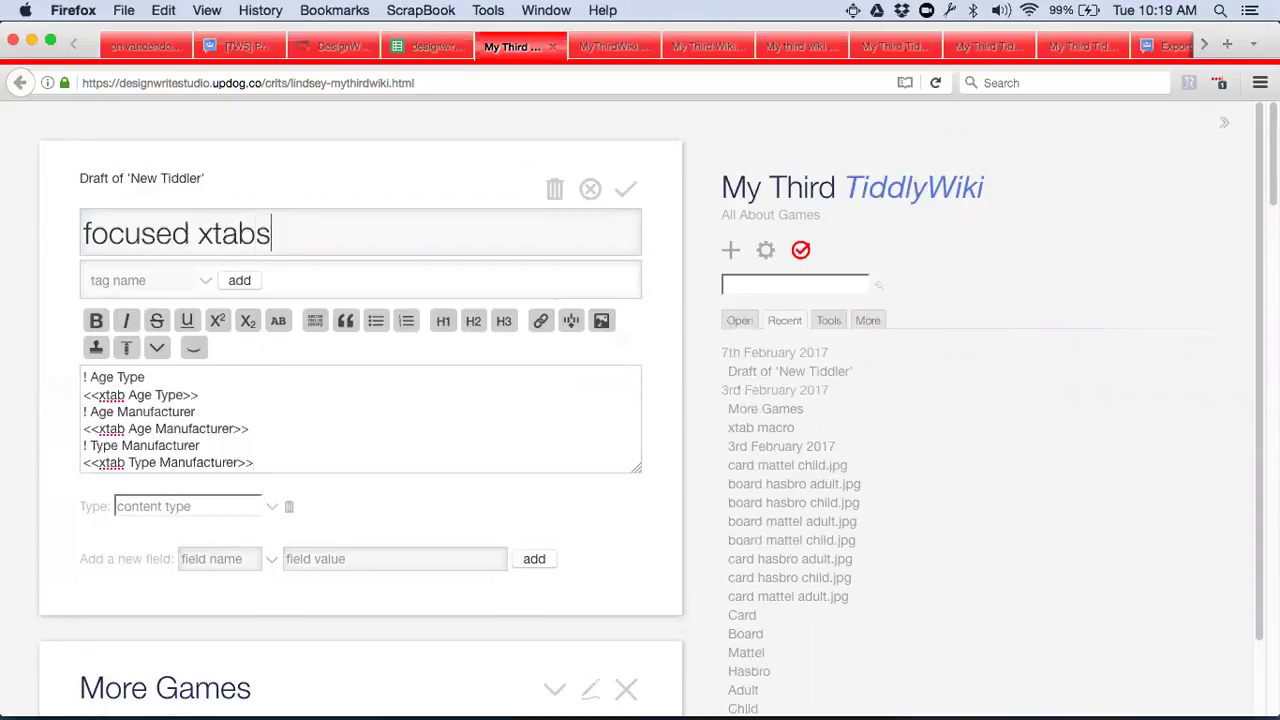
pyautogui.click(619, 193)
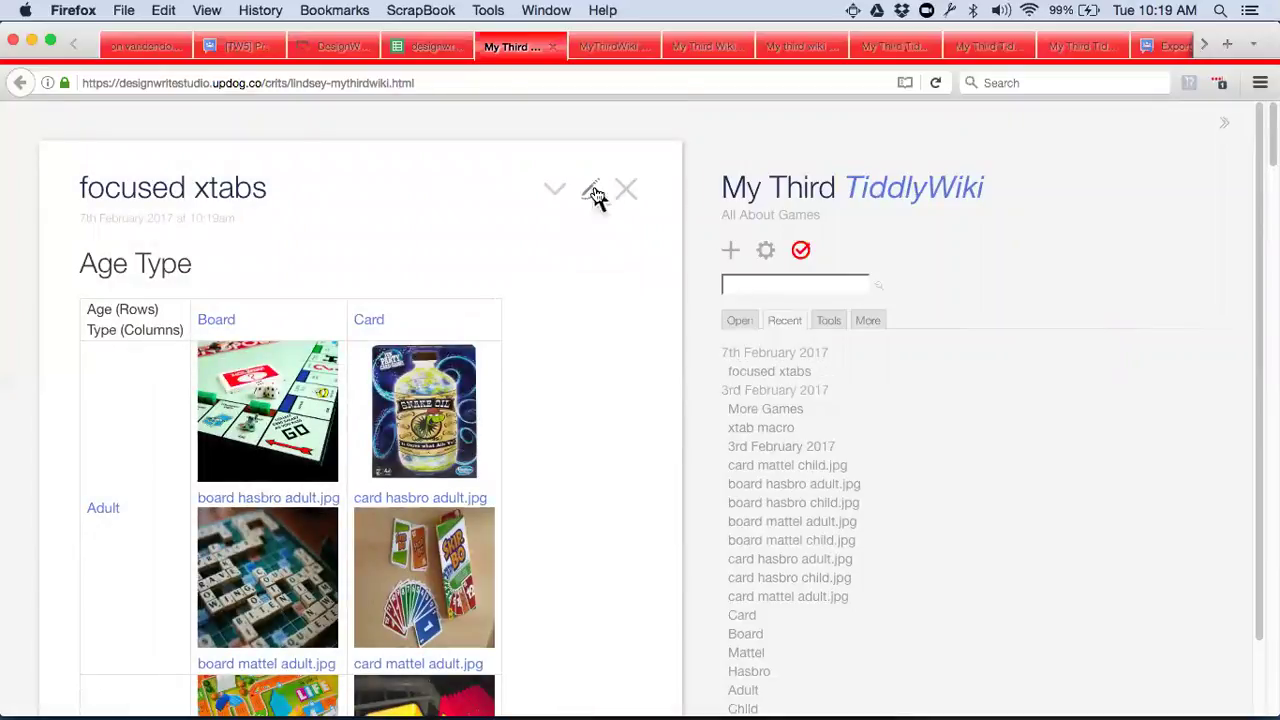
# Step: Reopen 'focused xtabs' for editing and scroll through its three xtab sections
pyautogui.click(594, 193)
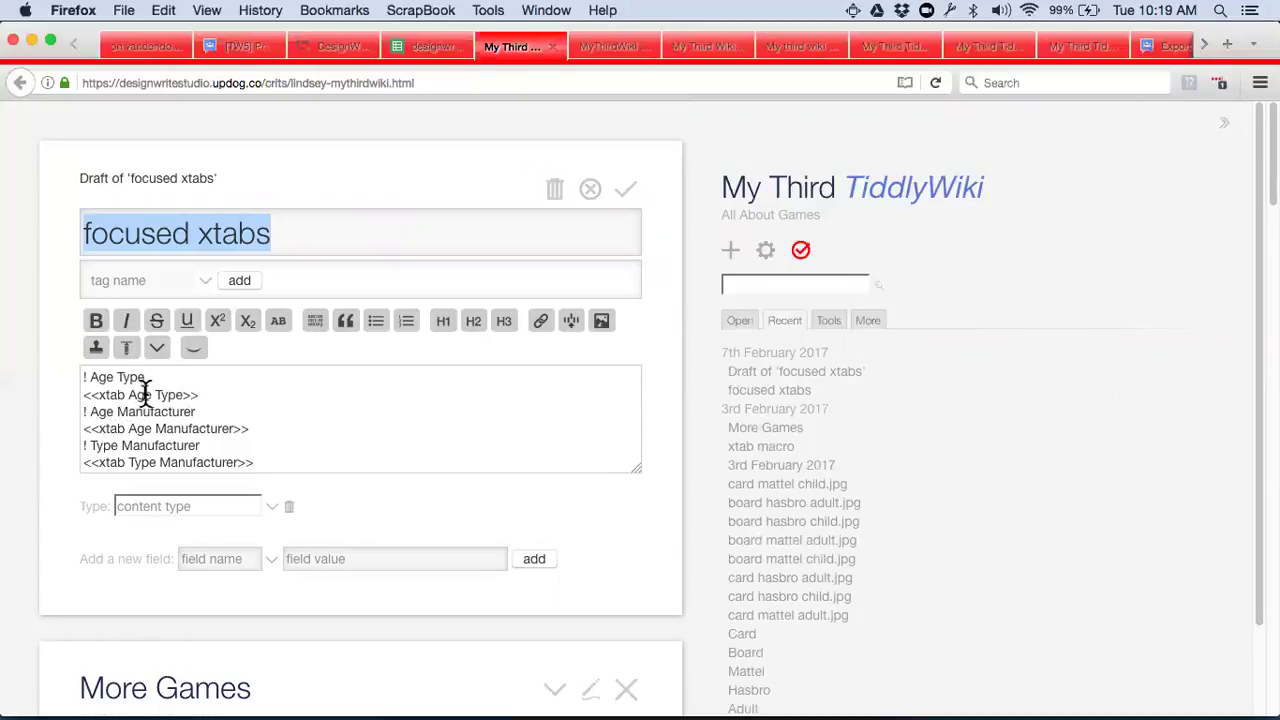
pyautogui.scroll(-5, 437, 382)
pyautogui.scroll(-2, 438, 388)
pyautogui.scroll(2, 440, 393)
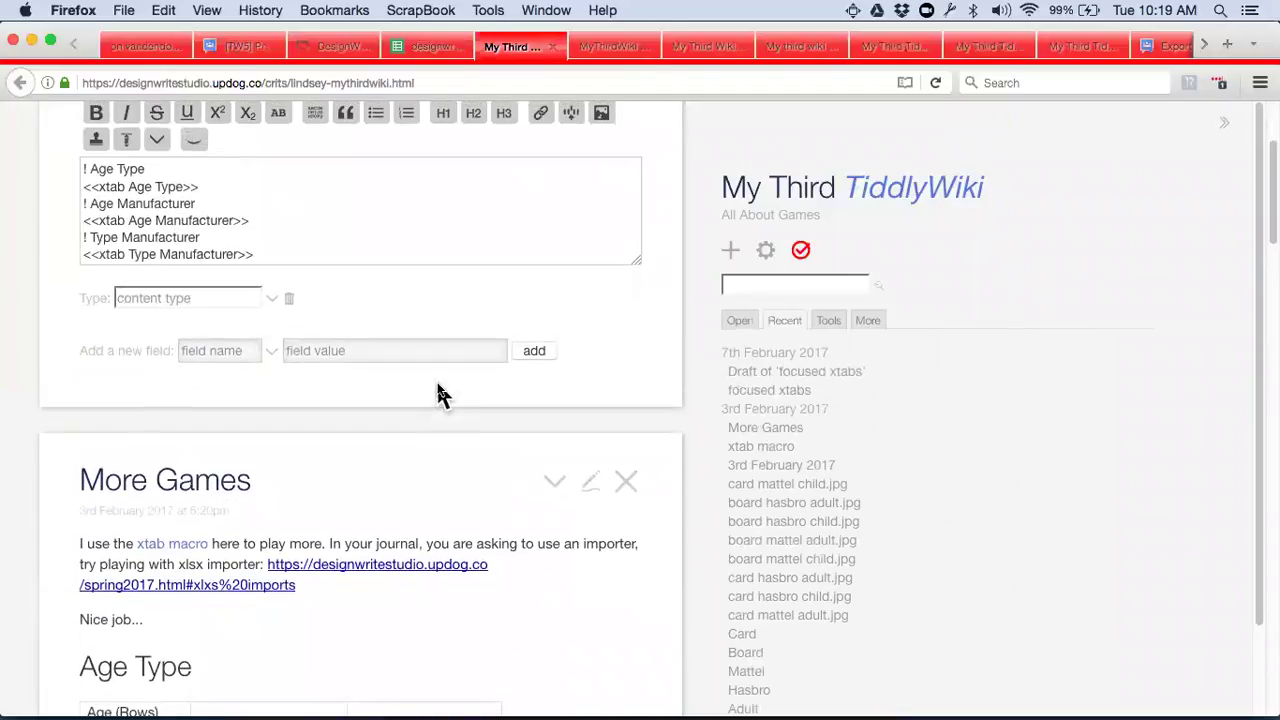
pyautogui.scroll(-3, 440, 393)
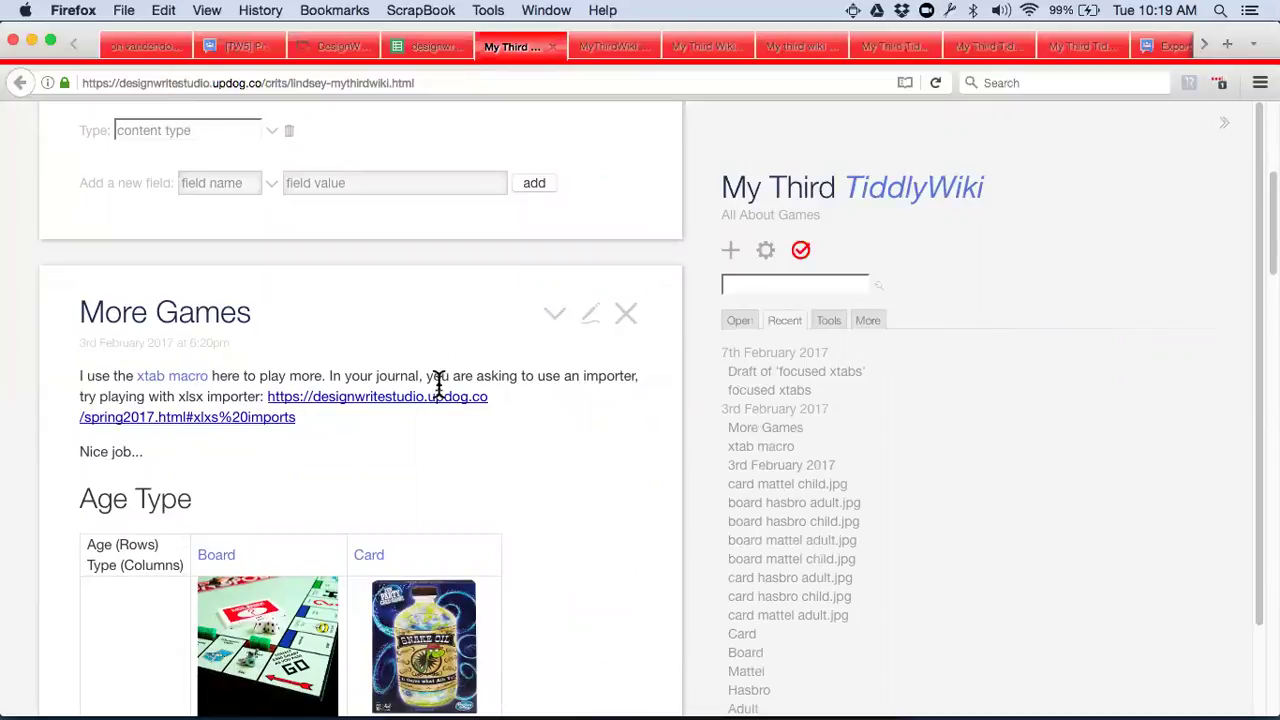
pyautogui.scroll(6, 438, 388)
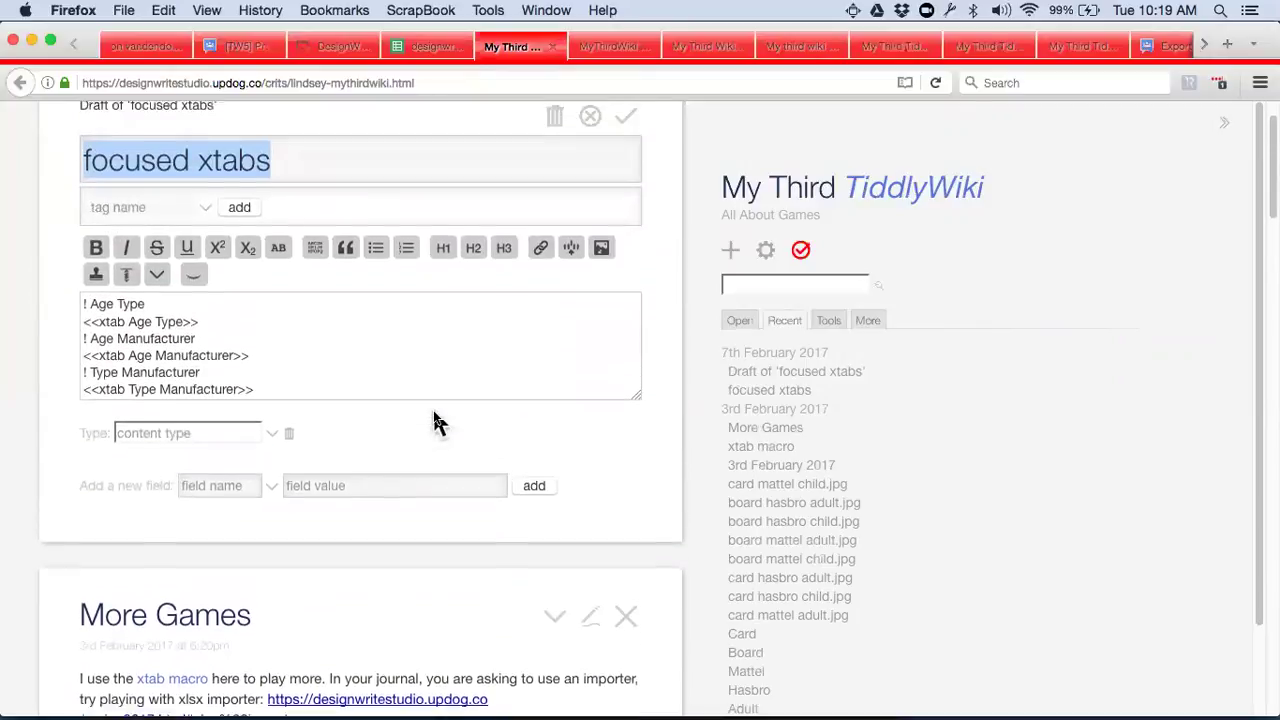
pyautogui.scroll(1, 438, 420)
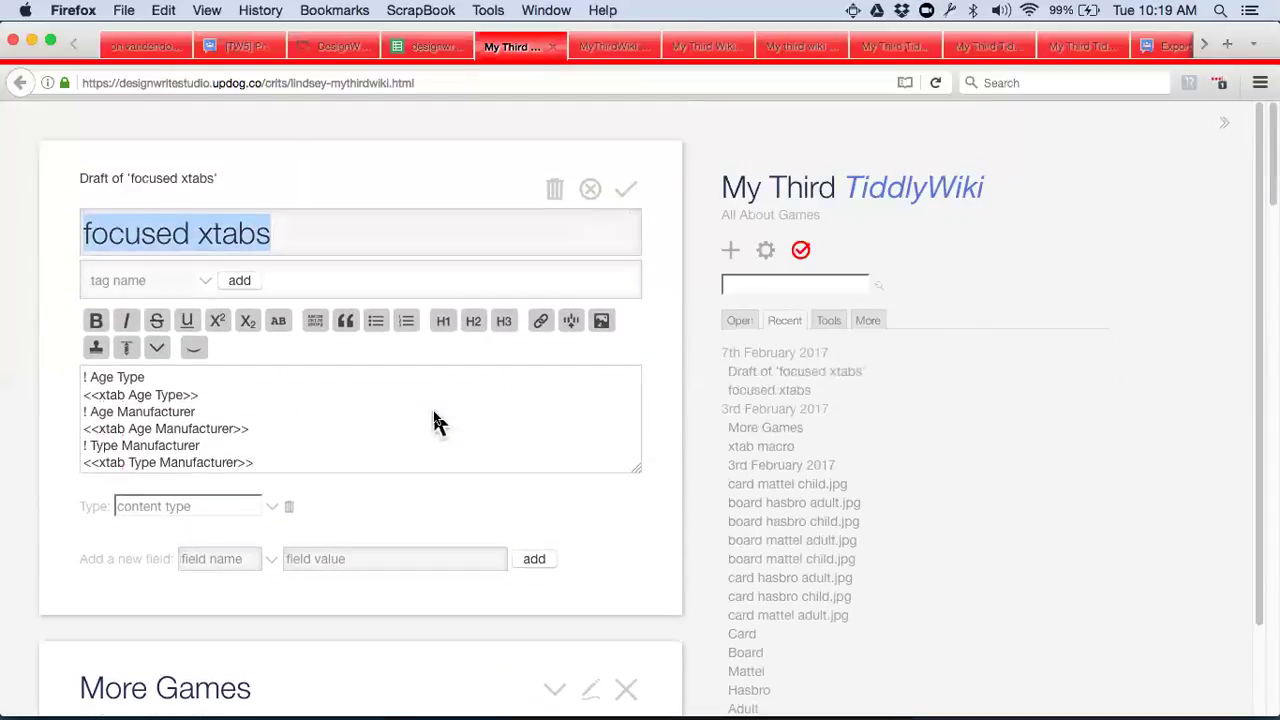
# Step: Discard the focused xtabs draft and return to the MyThirdWiki browser tab
pyautogui.click(591, 192)
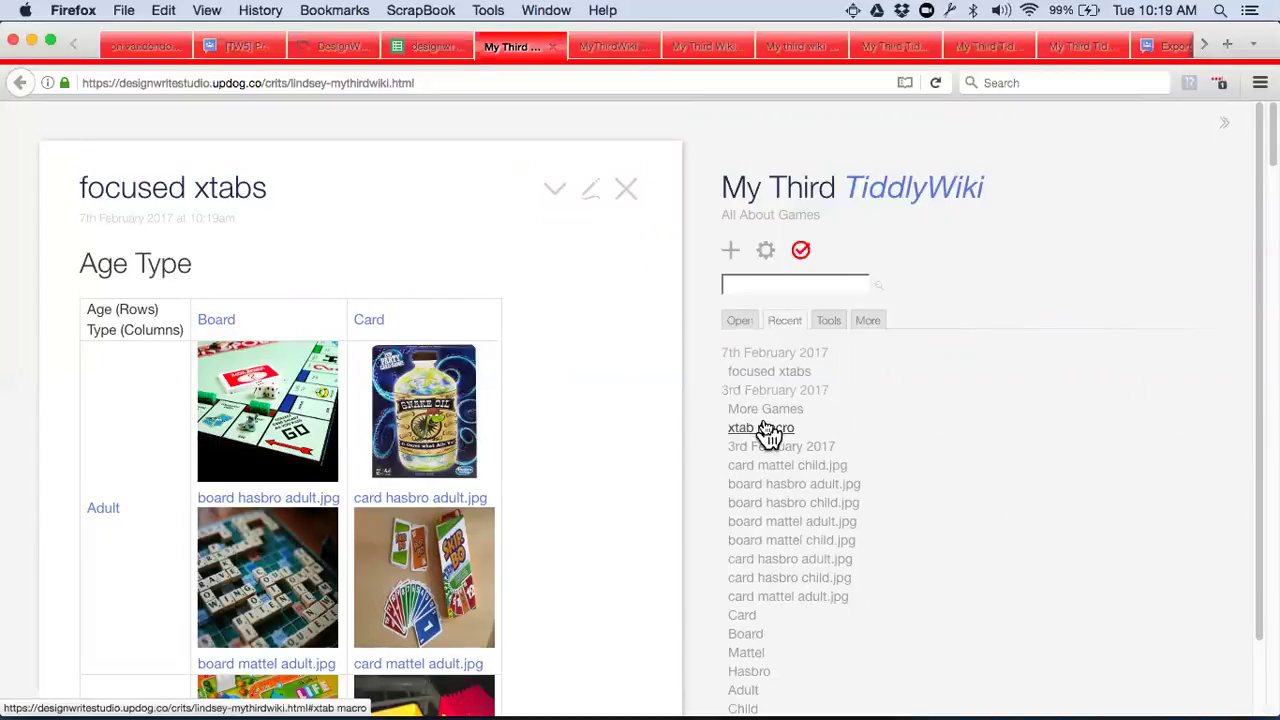
pyautogui.click(617, 50)
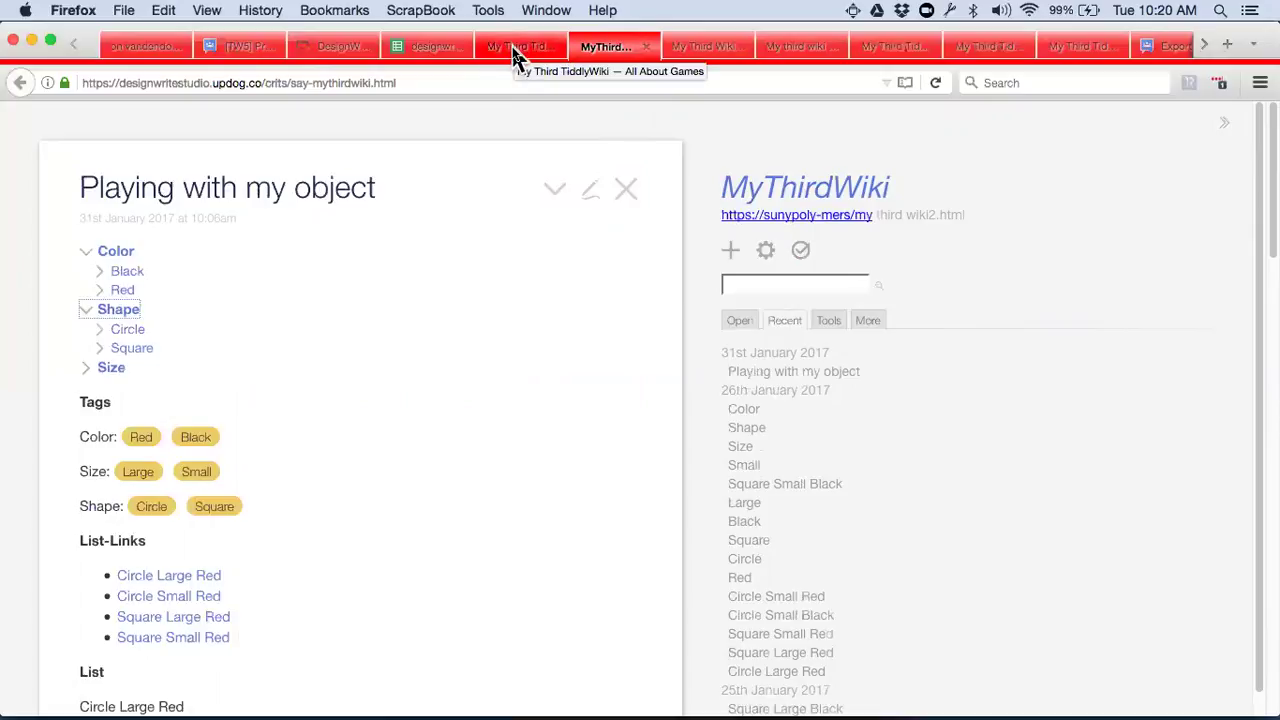
pyautogui.click(421, 57)
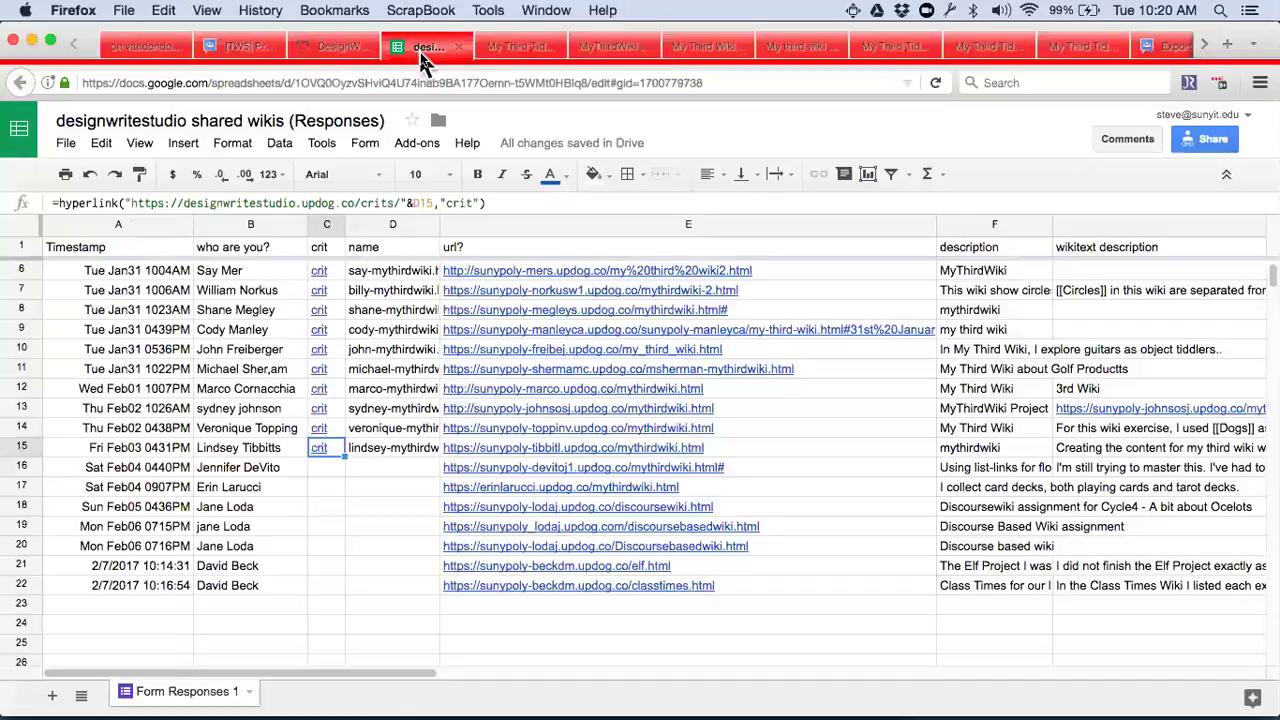
pyautogui.click(523, 50)
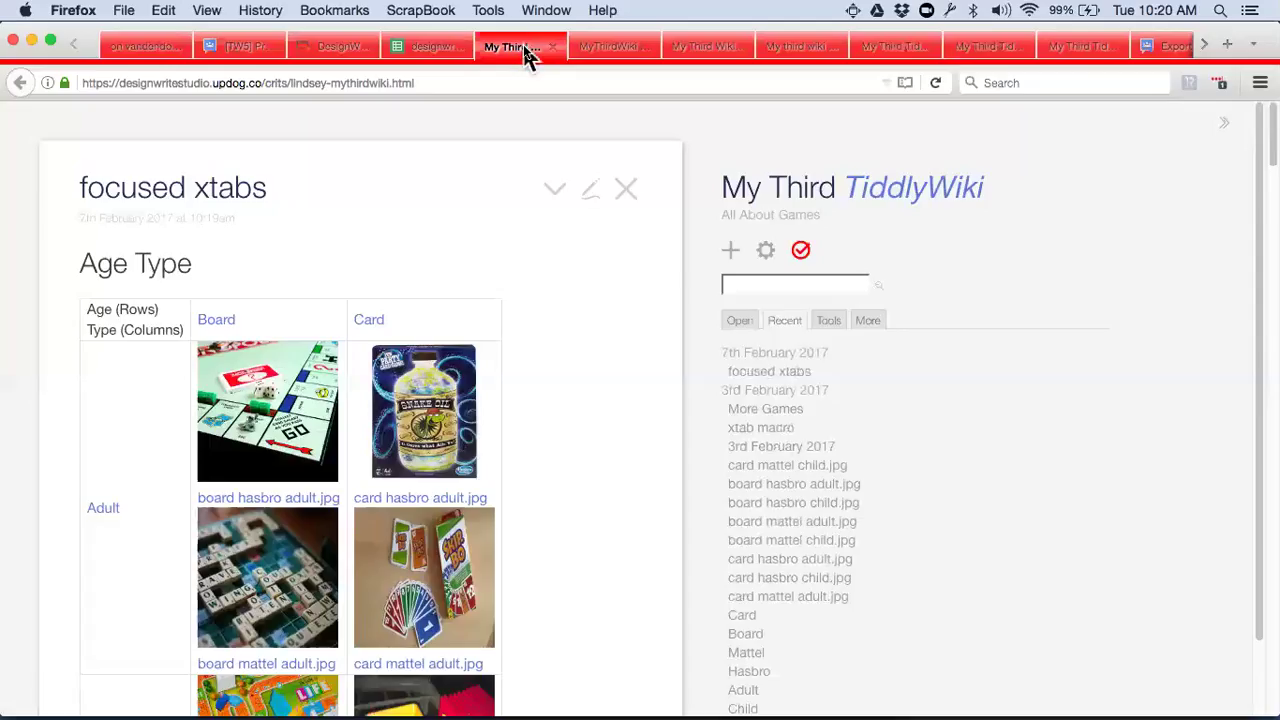
pyautogui.click(617, 57)
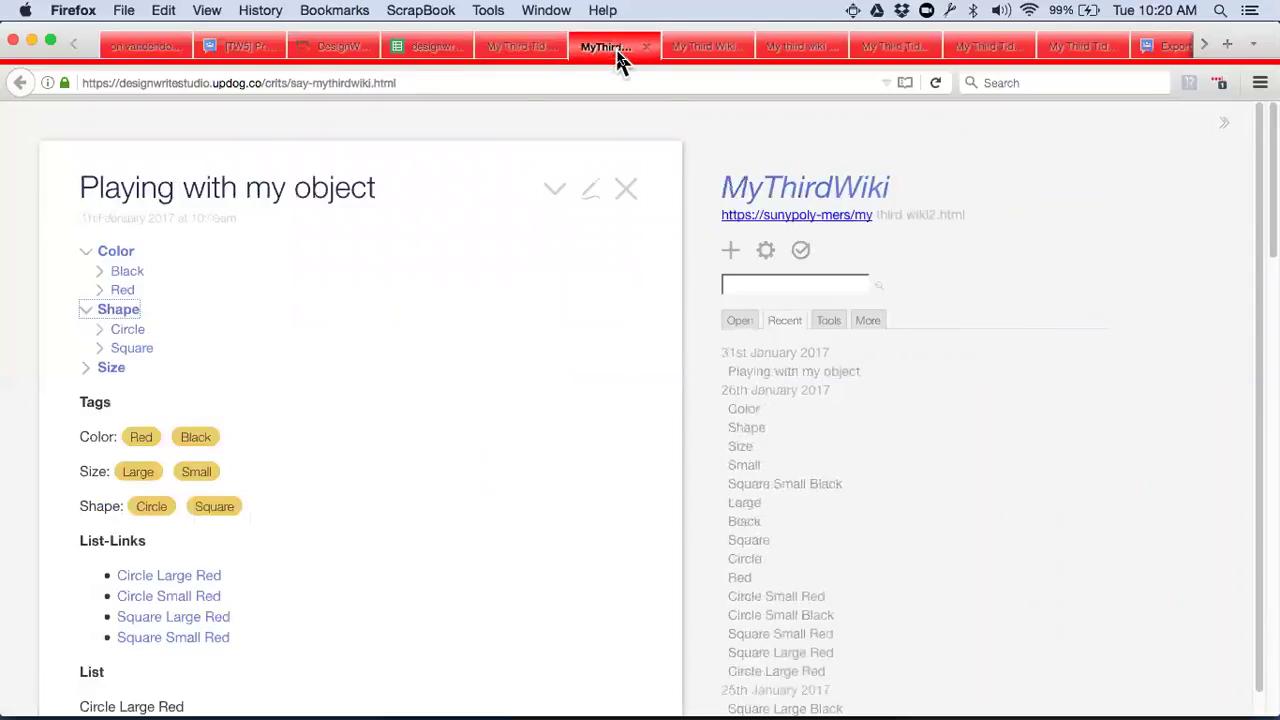
# Step: Open the student's local mythirdwiki.html file from the crits folder and allow TiddlyFox saving
pyautogui.press('super+w')
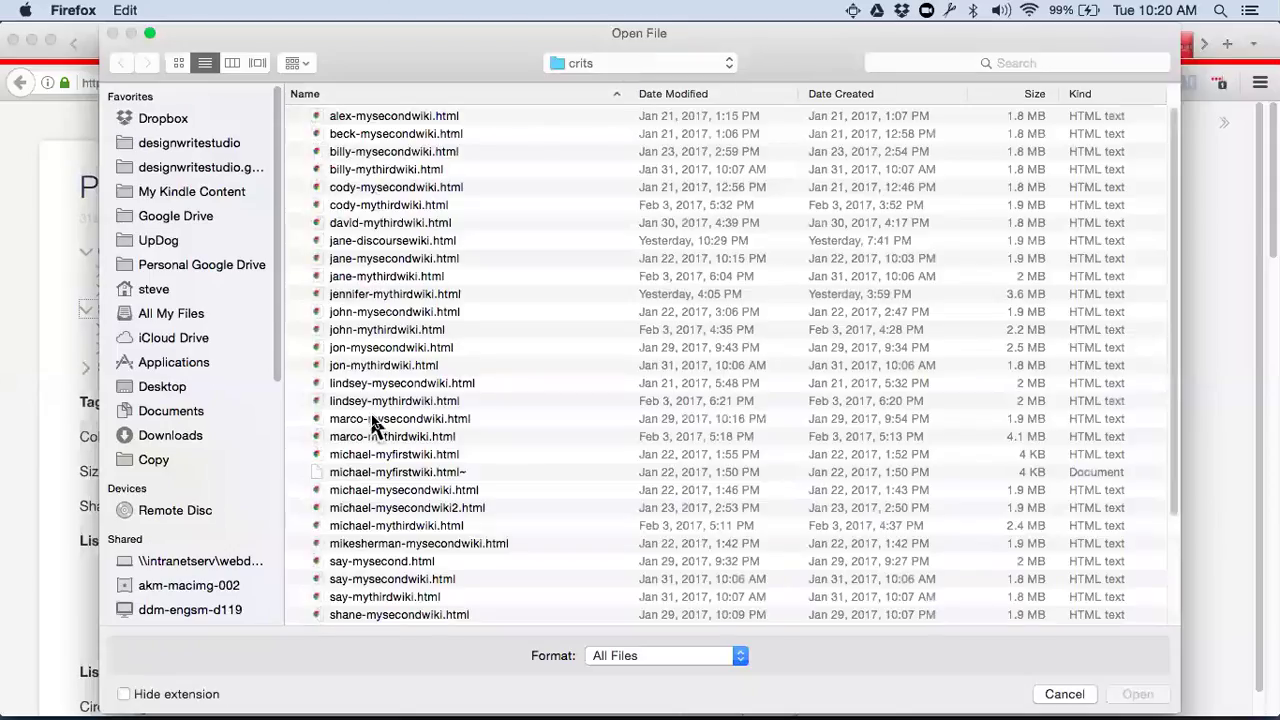
pyautogui.click(388, 600)
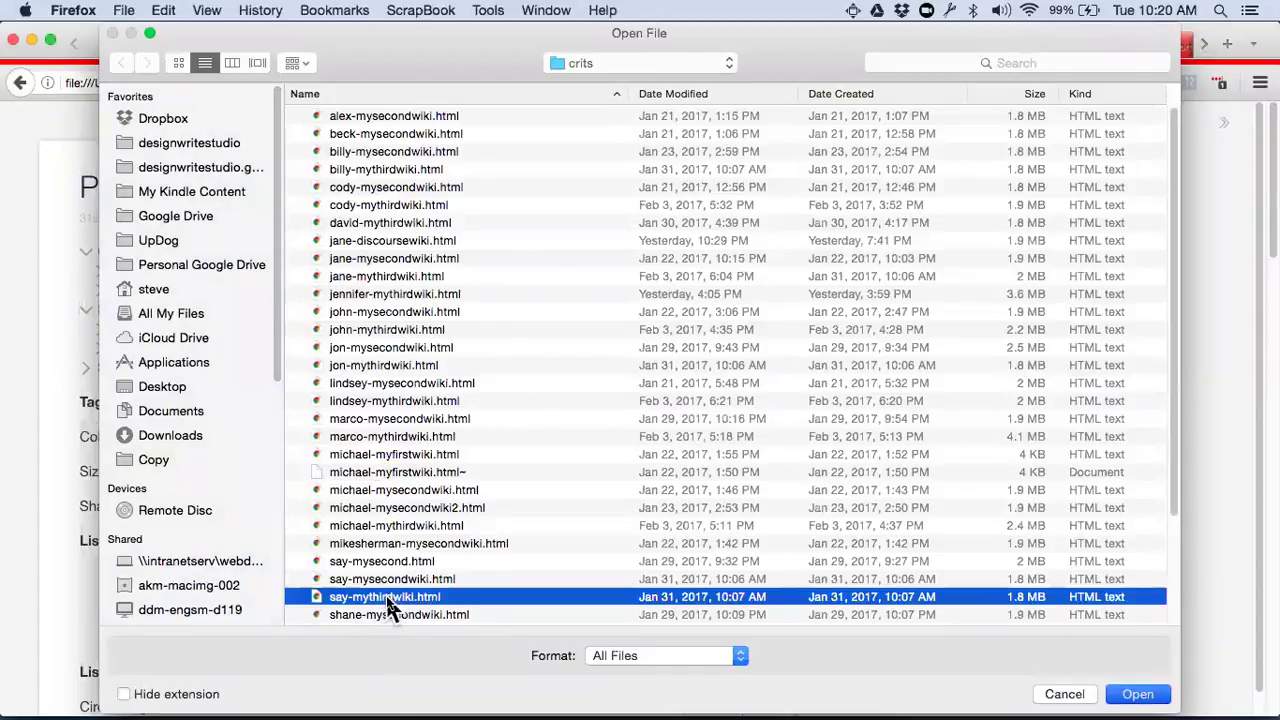
pyautogui.doubleClick(387, 598)
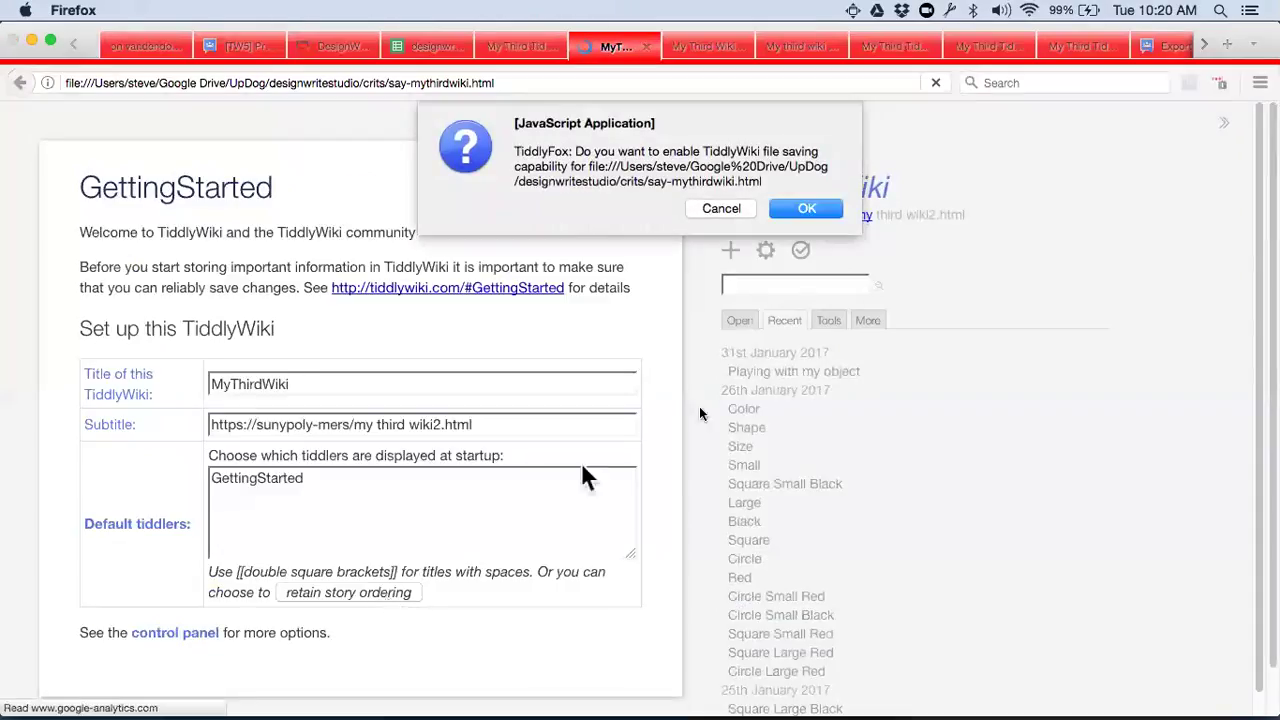
pyautogui.click(800, 209)
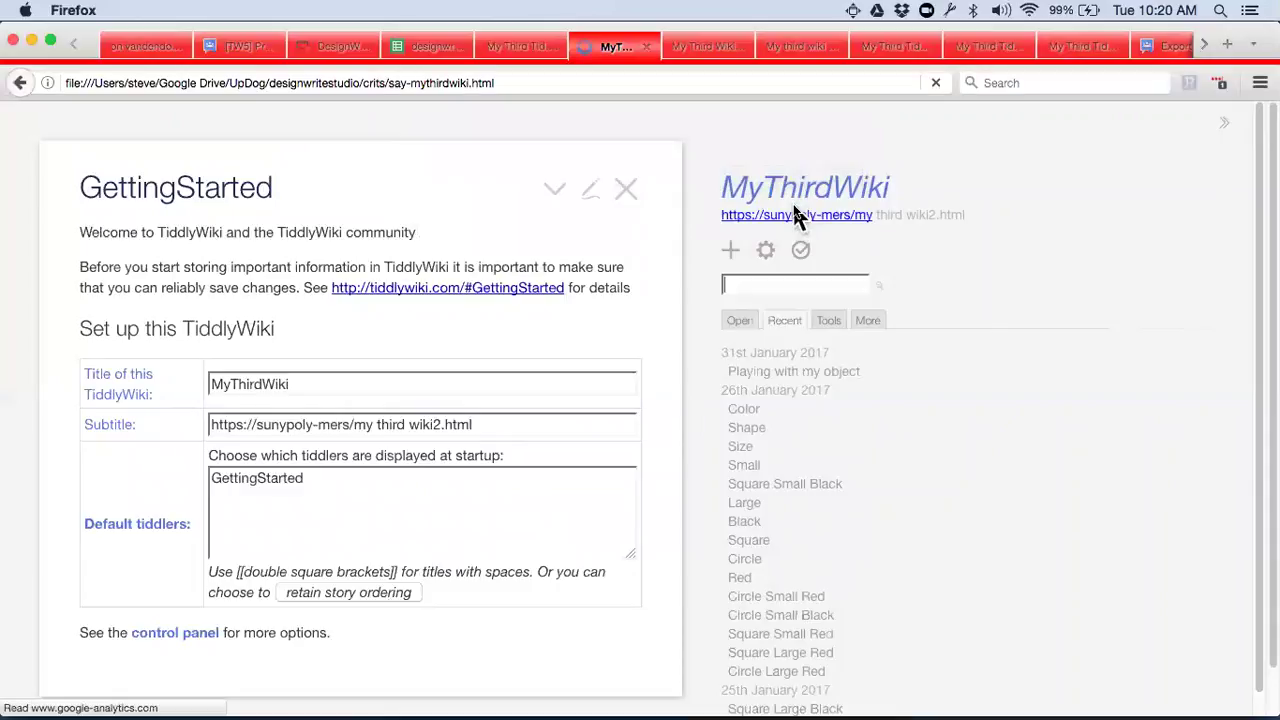
# Step: Import the xtab macro tiddler into MyThirdWiki from the other wiki, then close GettingStarted
pyautogui.click(521, 47)
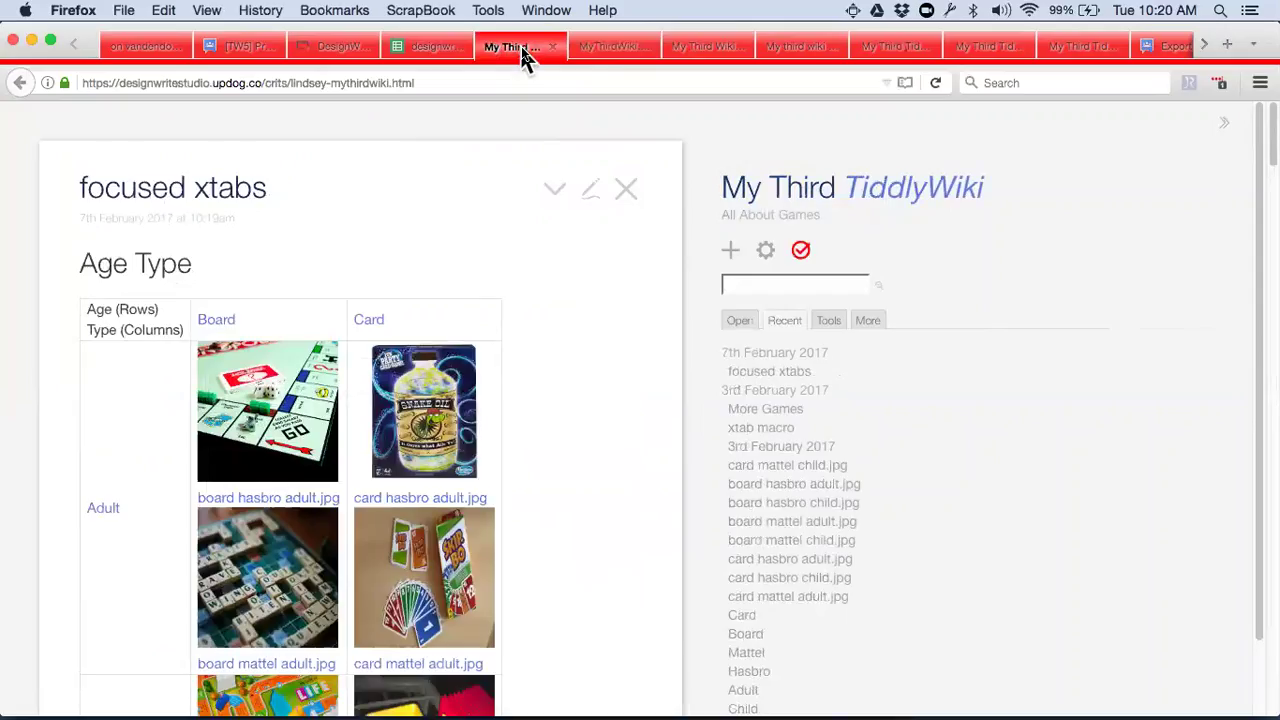
pyautogui.click(750, 432)
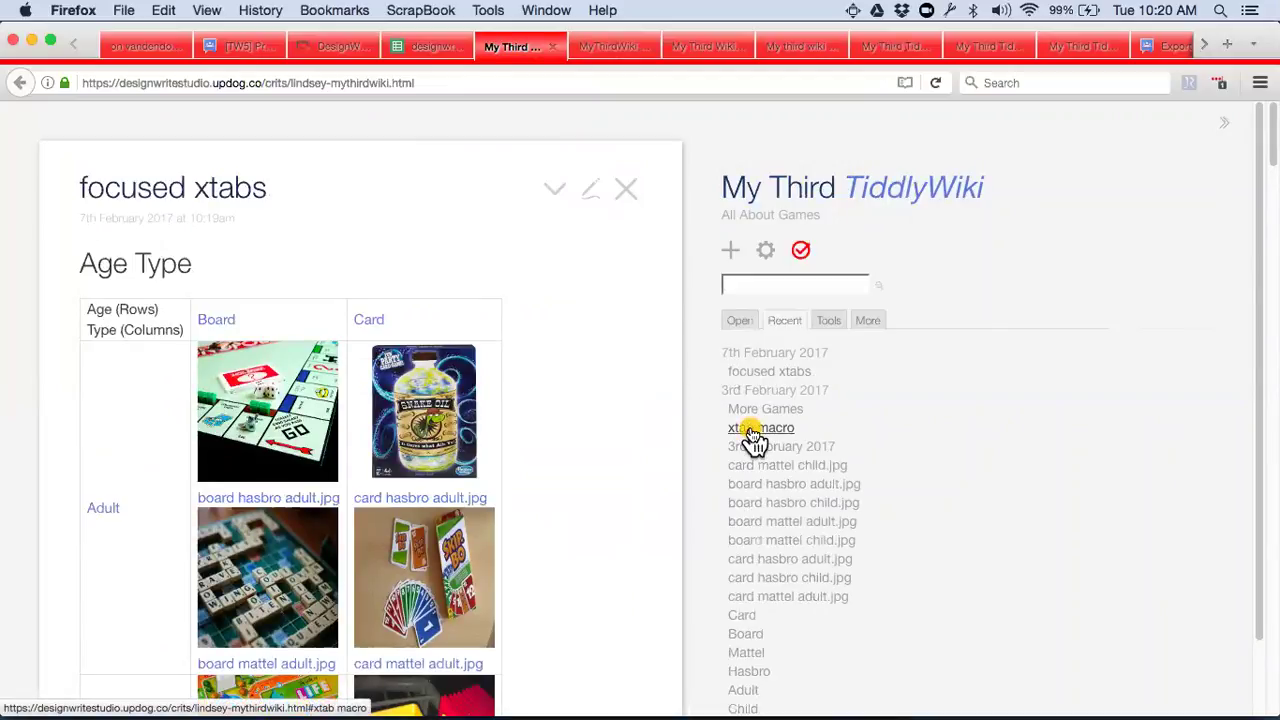
pyautogui.moveTo(755, 440); pyautogui.dragTo(588, 128)
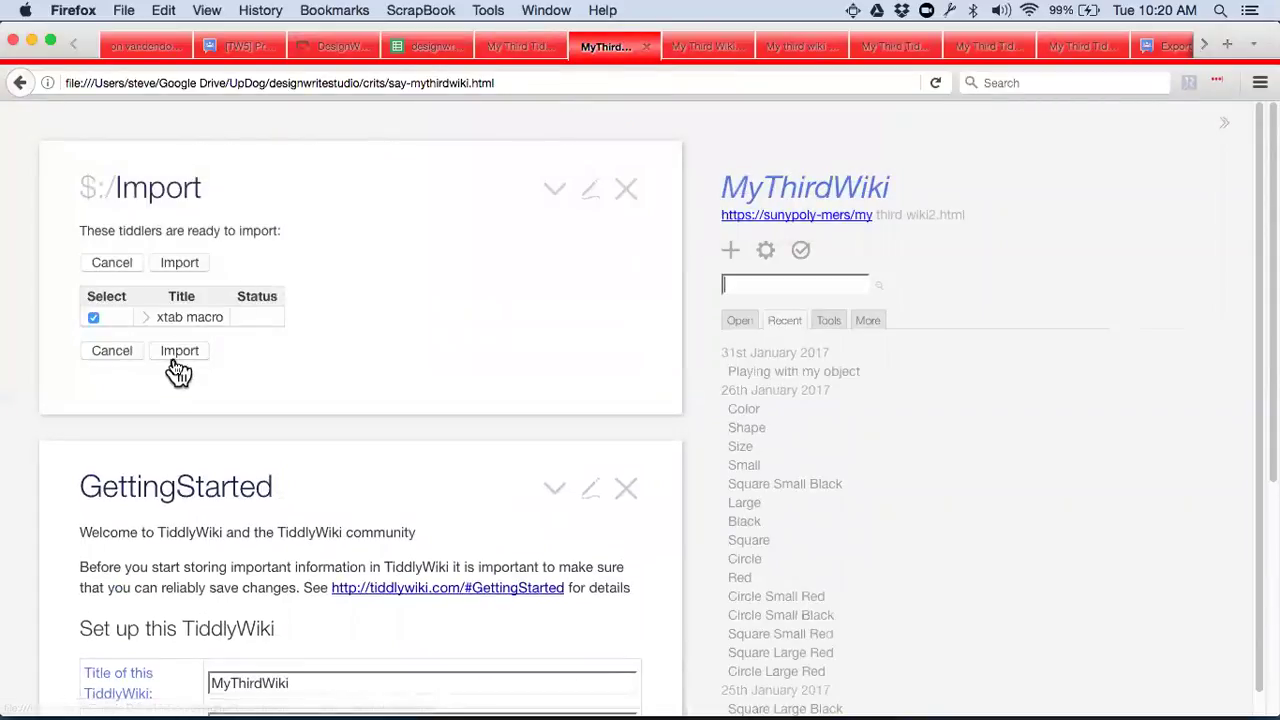
pyautogui.click(180, 362)
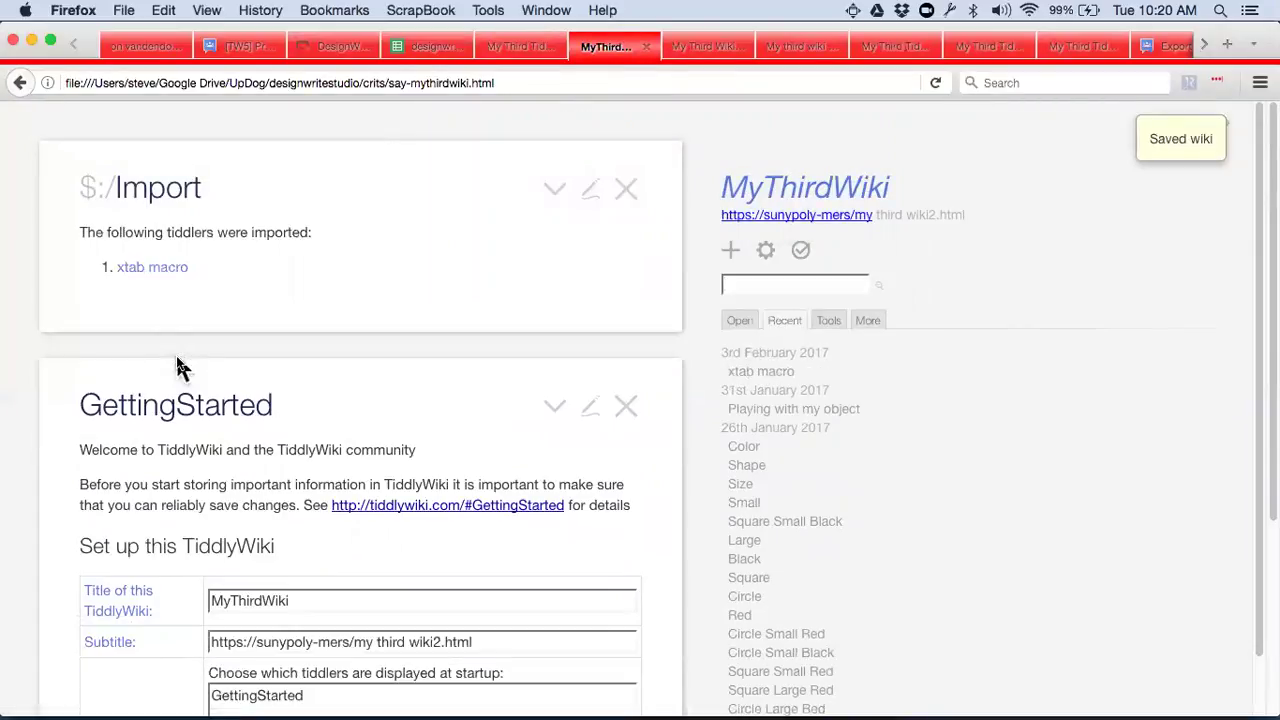
pyautogui.click(624, 407)
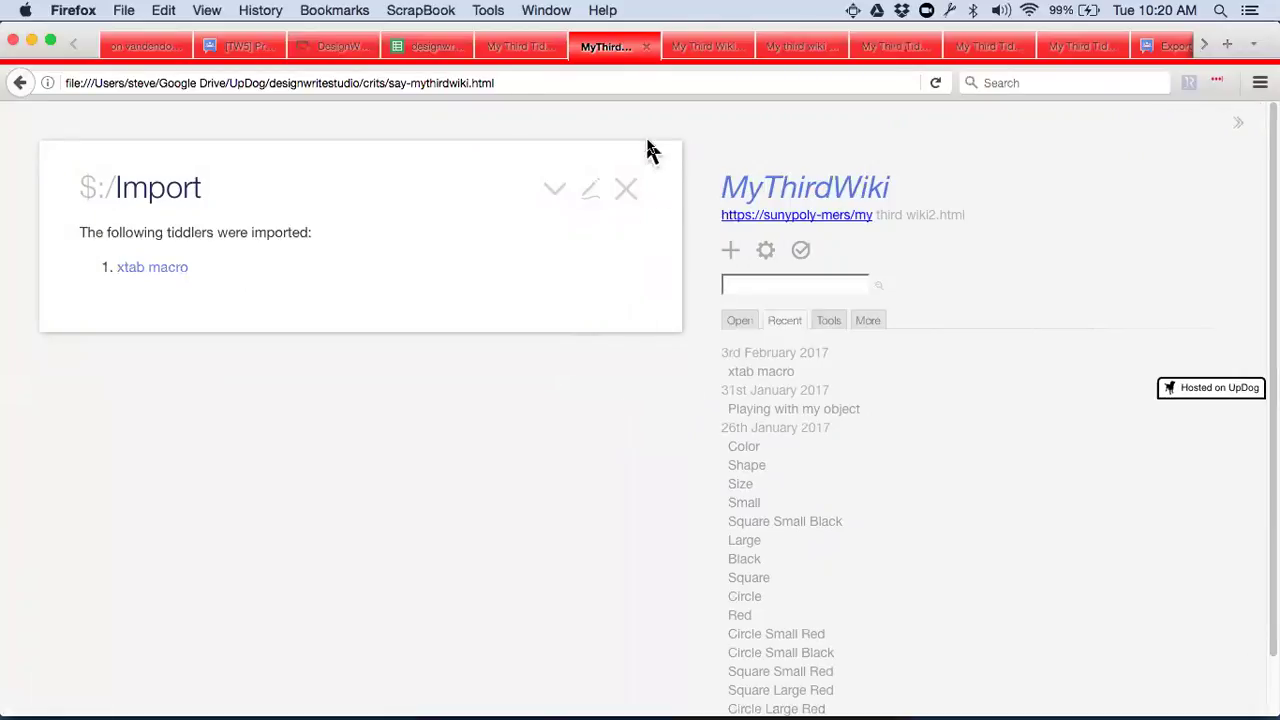
# Step: Create a new tiddler whose body reads <<xtab Color Shape>>, correcting the xtabs typo
pyautogui.click(730, 252)
pyautogui.click(220, 395)
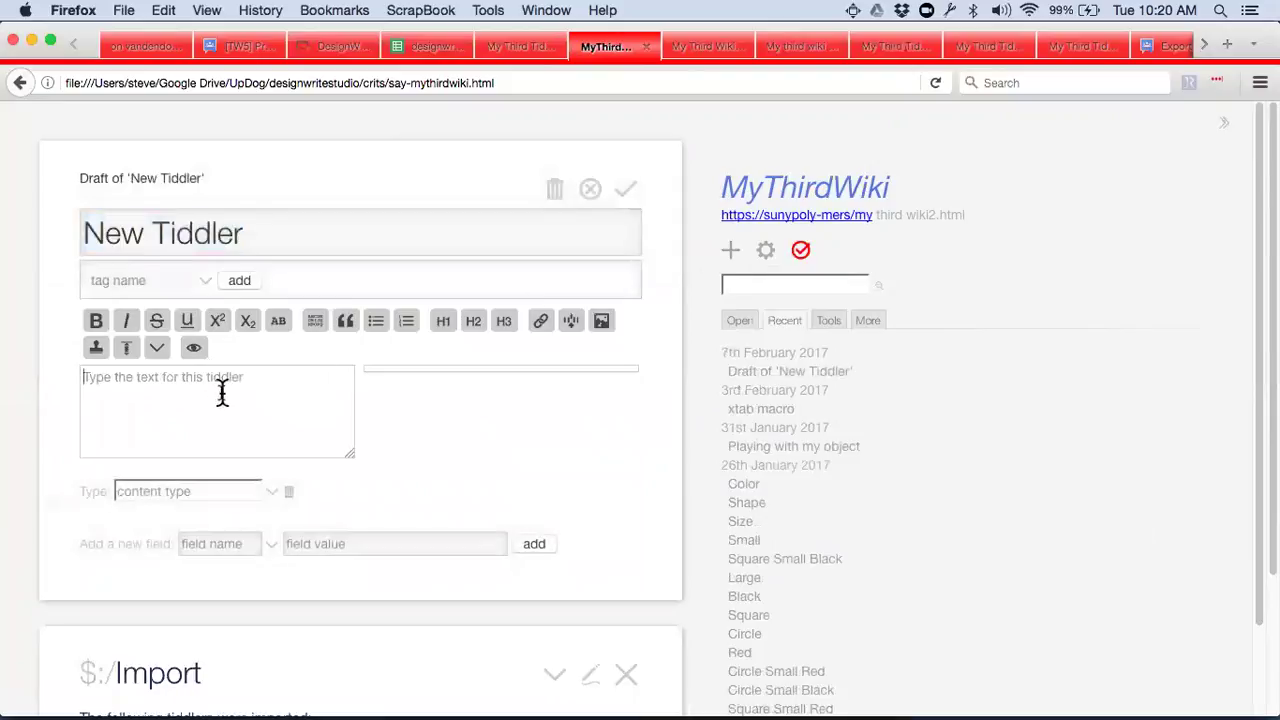
pyautogui.write('<<xtabs ')
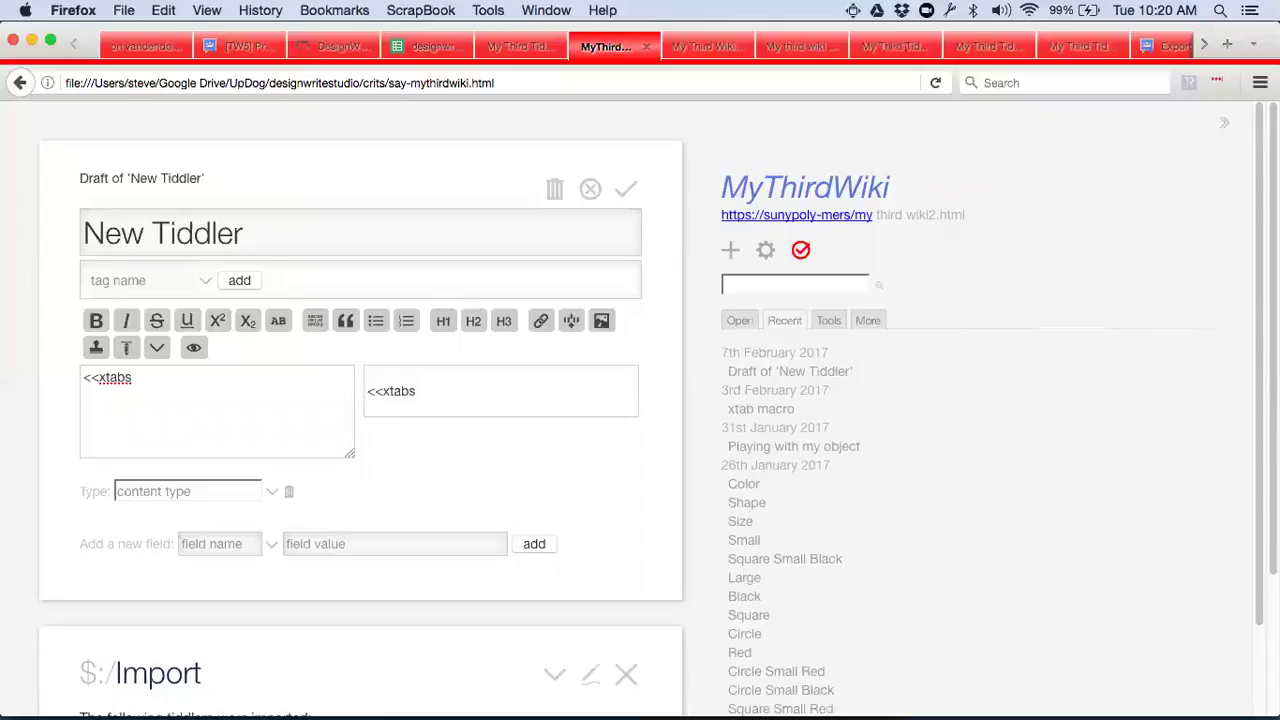
pyautogui.write('Color Shape>>')
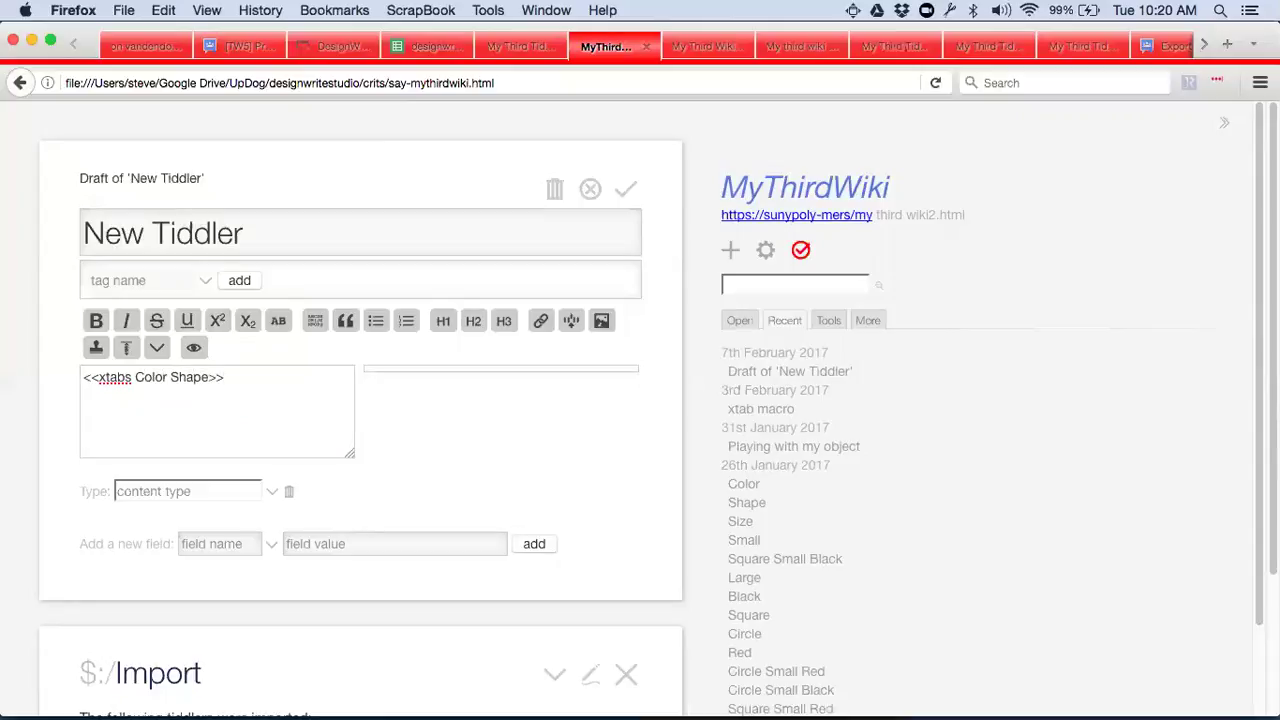
pyautogui.click(130, 377)
pyautogui.press('BackSpace')
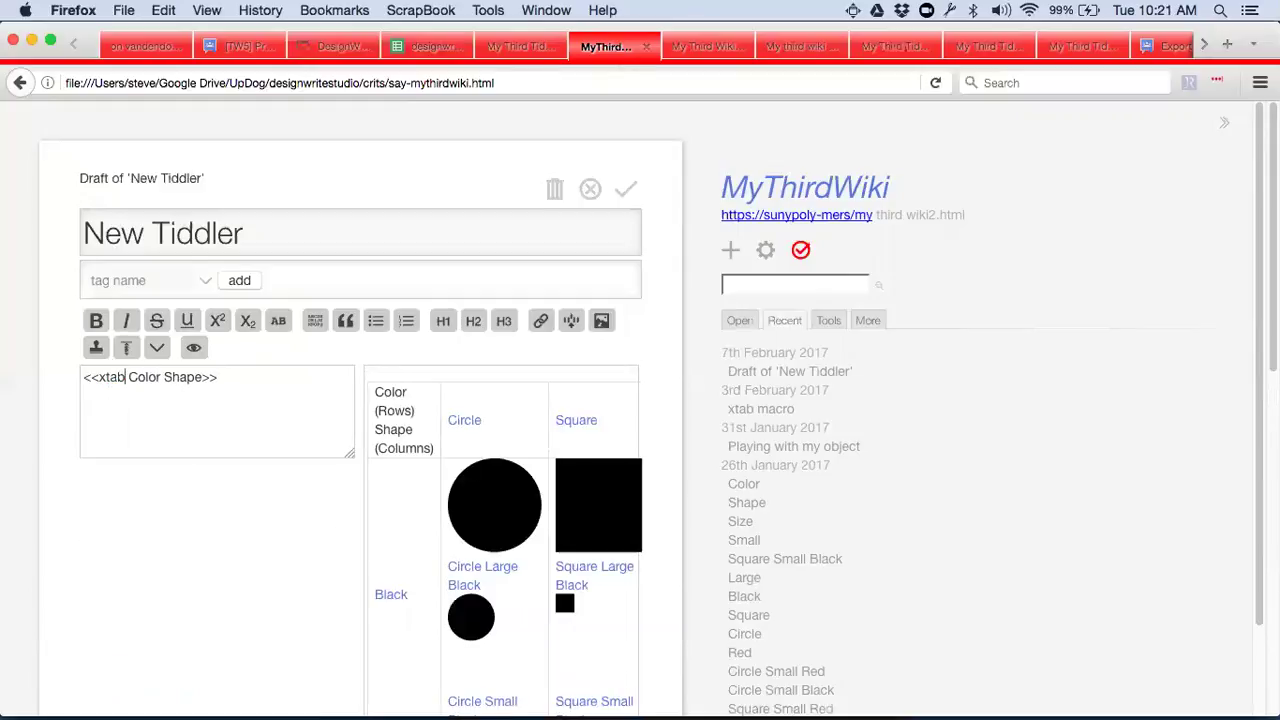
pyautogui.scroll(-5, 234, 623)
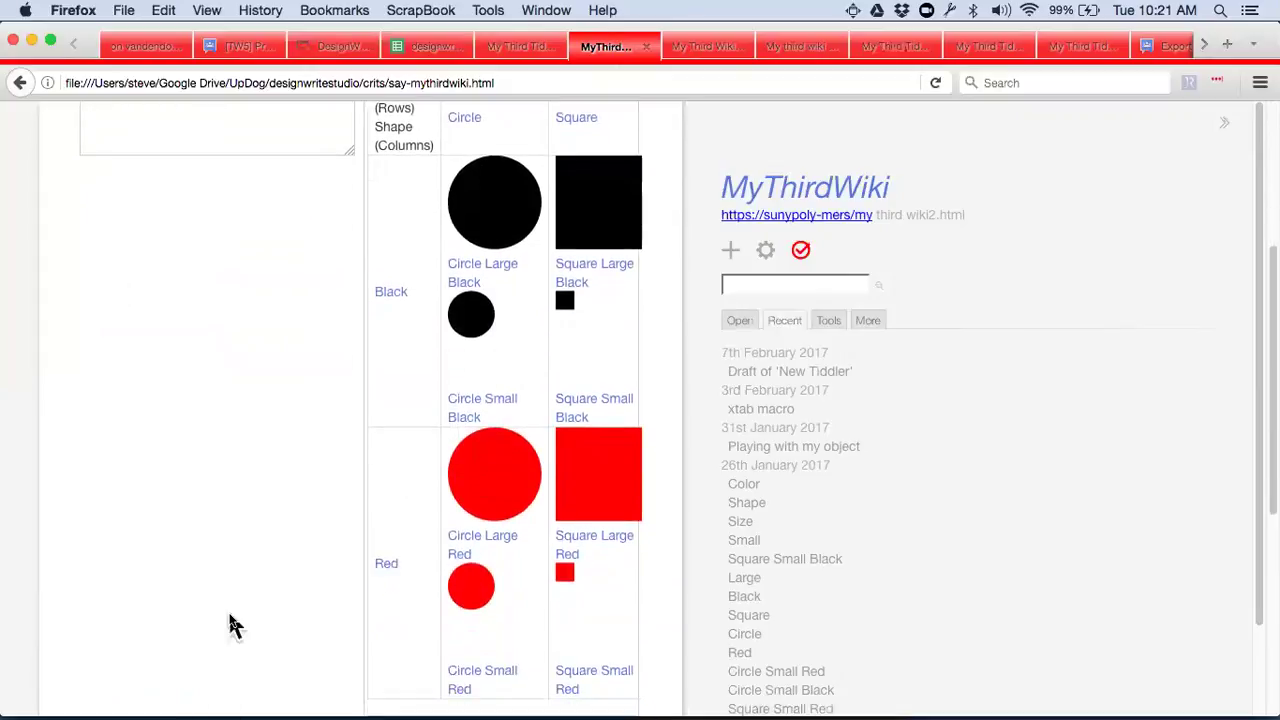
pyautogui.scroll(3, 229, 625)
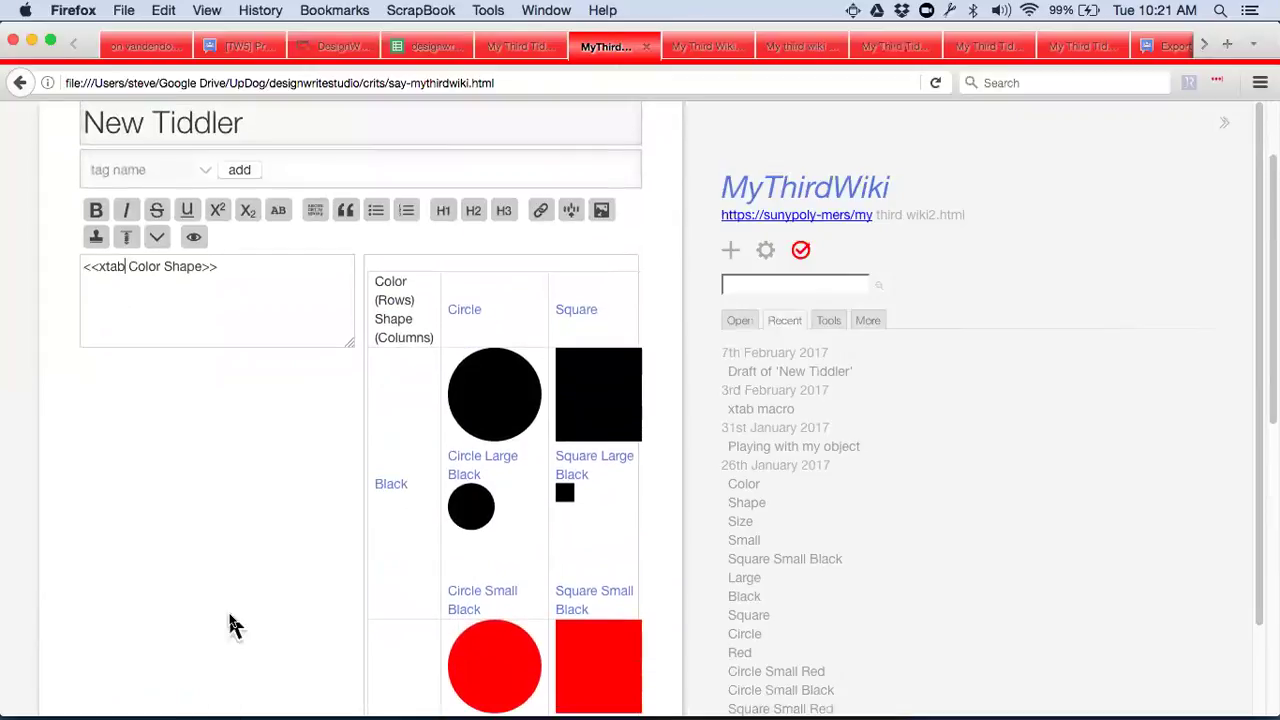
# Step: Change the macro arguments to <<xtab Shape Size>> to show a Shape-by-Size table
pyautogui.doubleClick(183, 264)
pyautogui.write('Size')
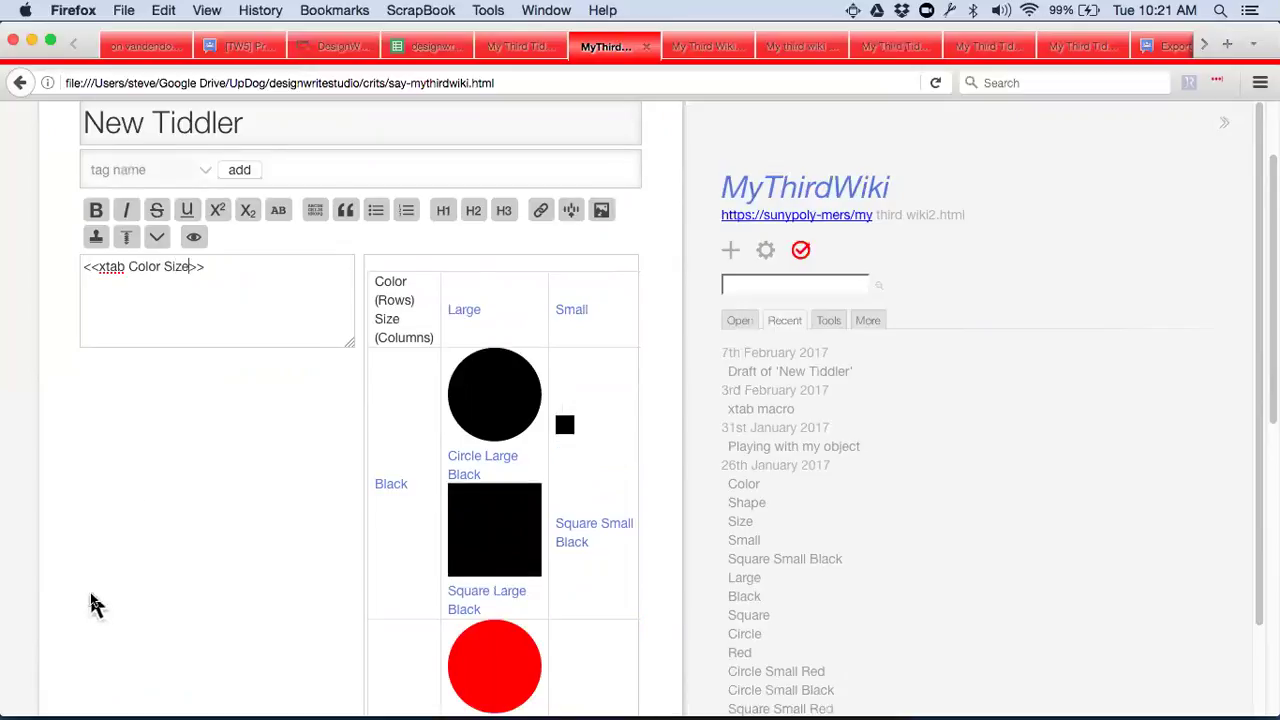
pyautogui.scroll(-5, 177, 486)
pyautogui.scroll(1, 178, 484)
pyautogui.scroll(-2, 177, 486)
pyautogui.scroll(3, 177, 486)
pyautogui.scroll(3, 177, 486)
pyautogui.scroll(-4, 177, 486)
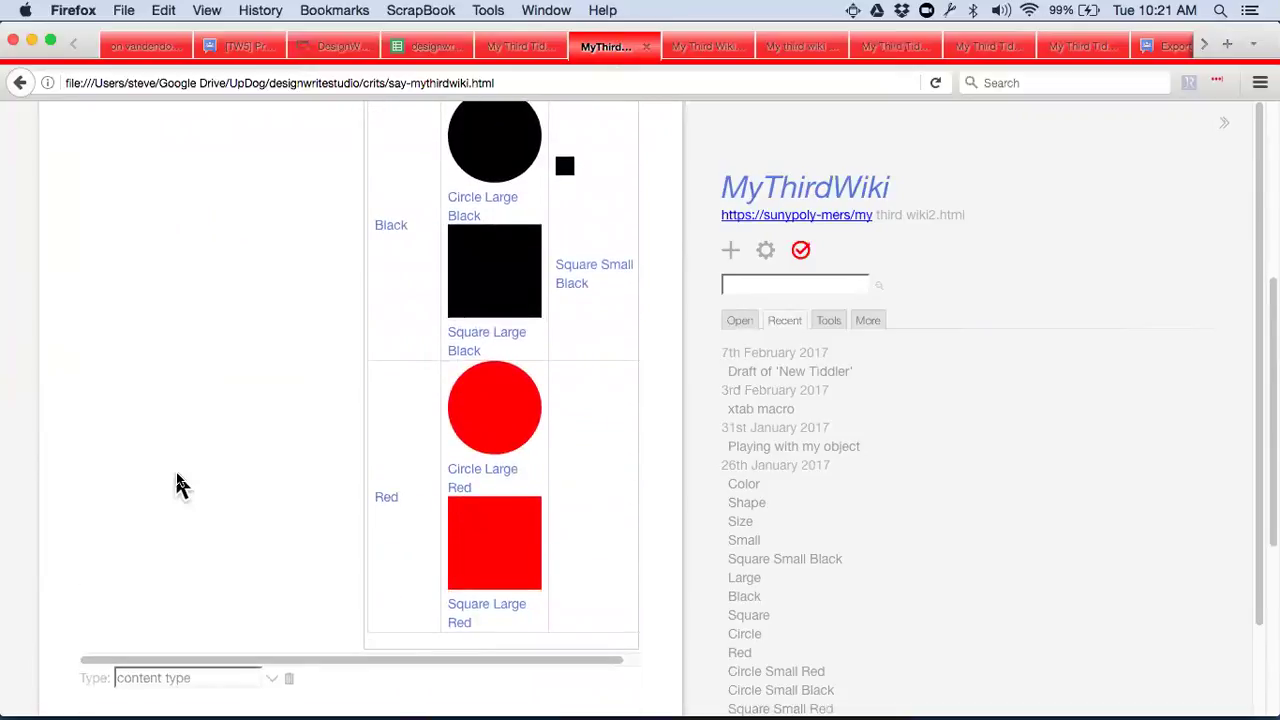
pyautogui.scroll(4, 177, 486)
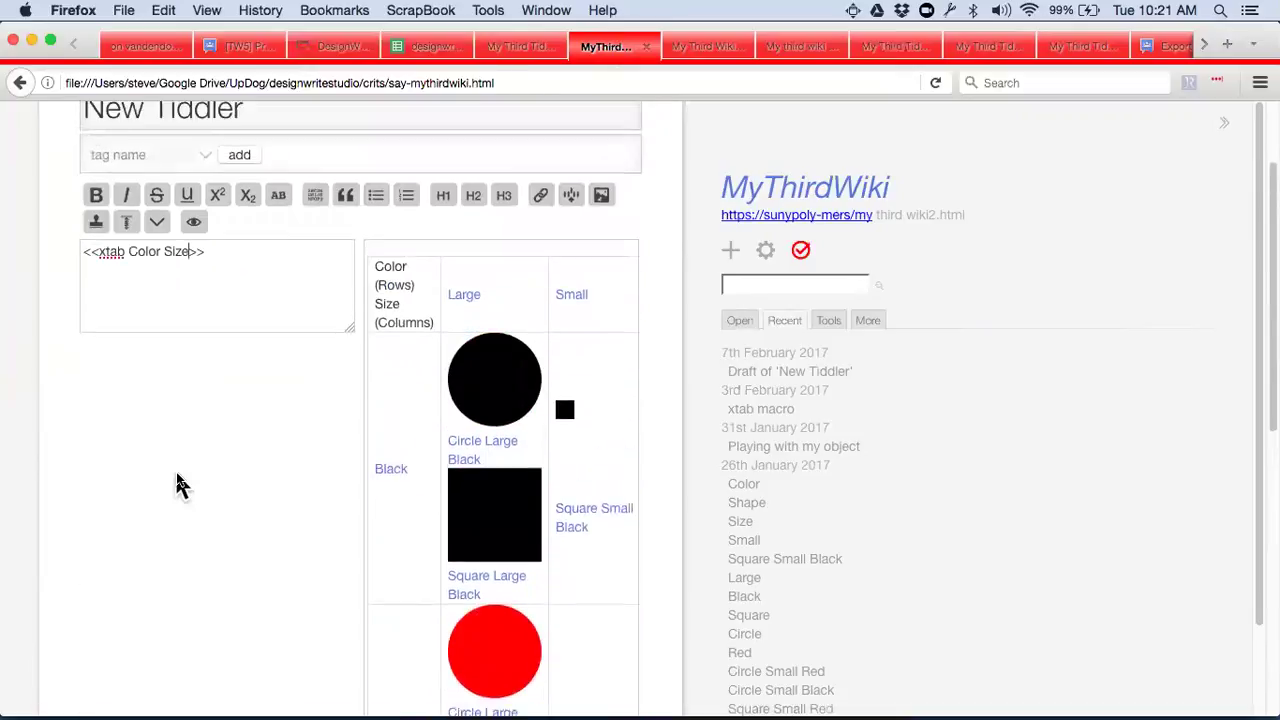
pyautogui.doubleClick(137, 264)
pyautogui.write('Shape')
pyautogui.scroll(-4, 193, 490)
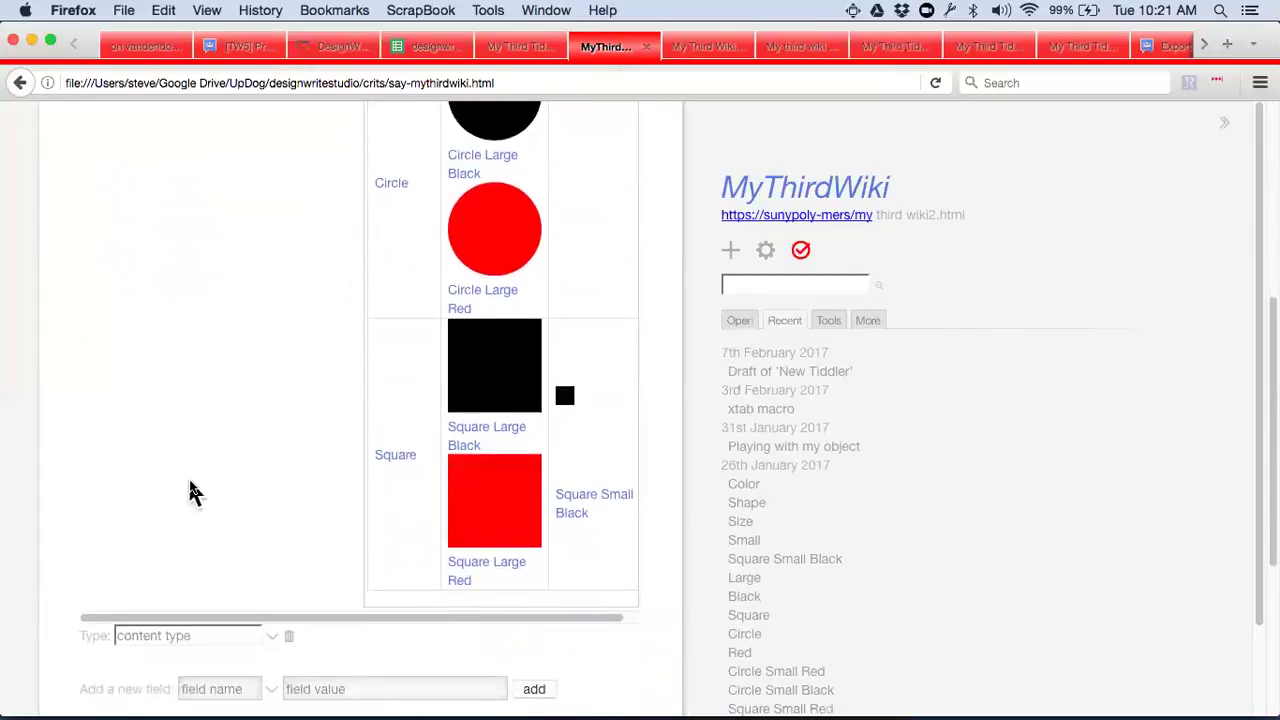
pyautogui.scroll(5, 193, 490)
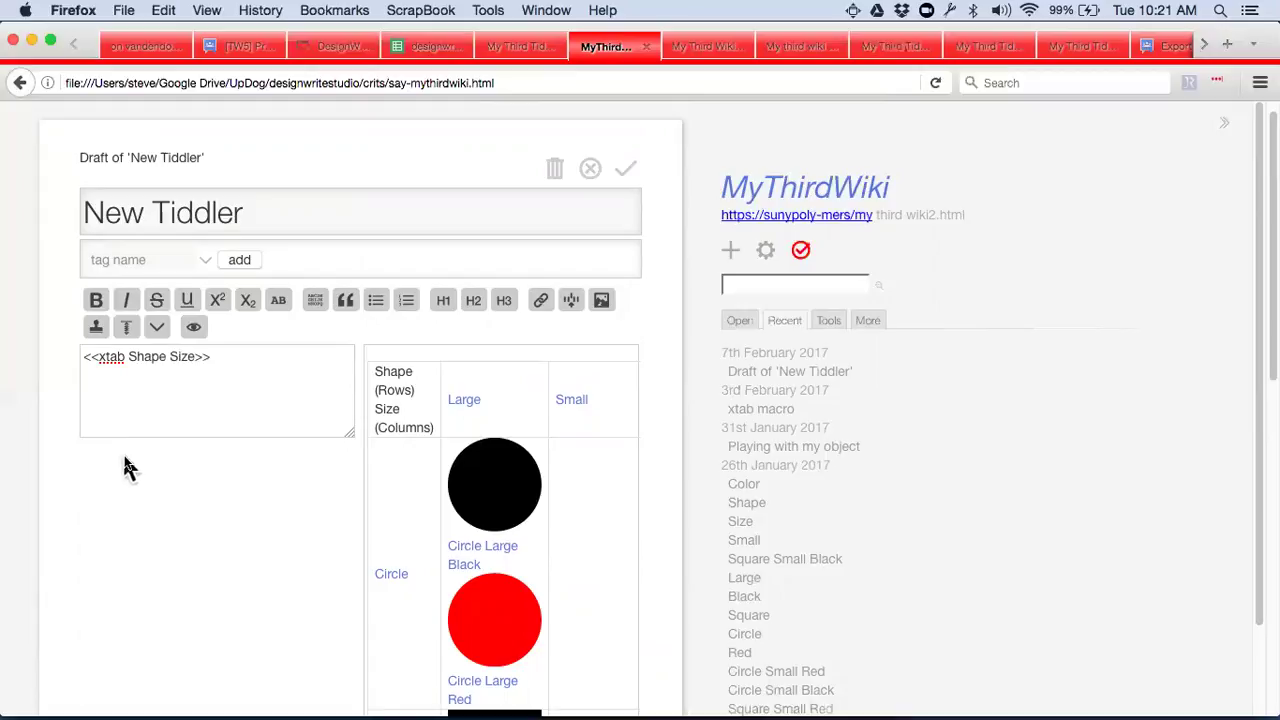
# Step: Retype the arguments so the body reads <<xtab Size Shape>> and check the preview
pyautogui.doubleClick(150, 360)
pyautogui.write('Size')
pyautogui.doubleClick(170, 358)
pyautogui.write('Shap')
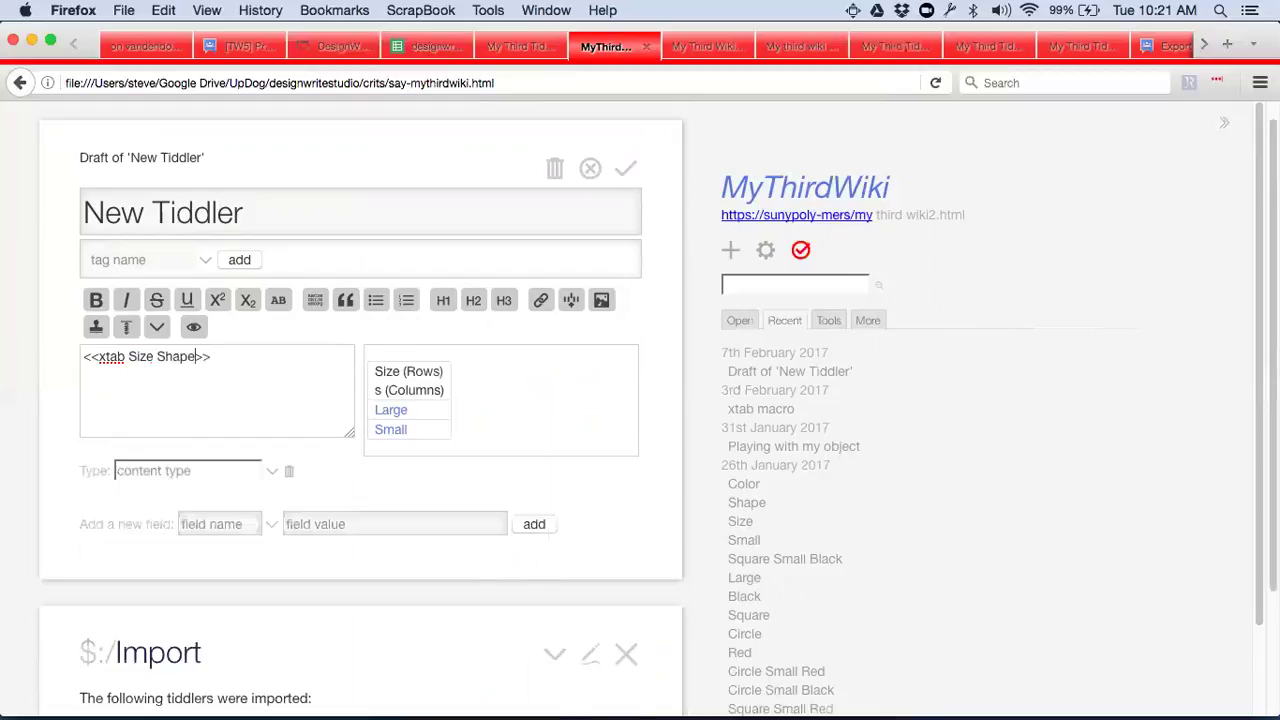
pyautogui.write('e')
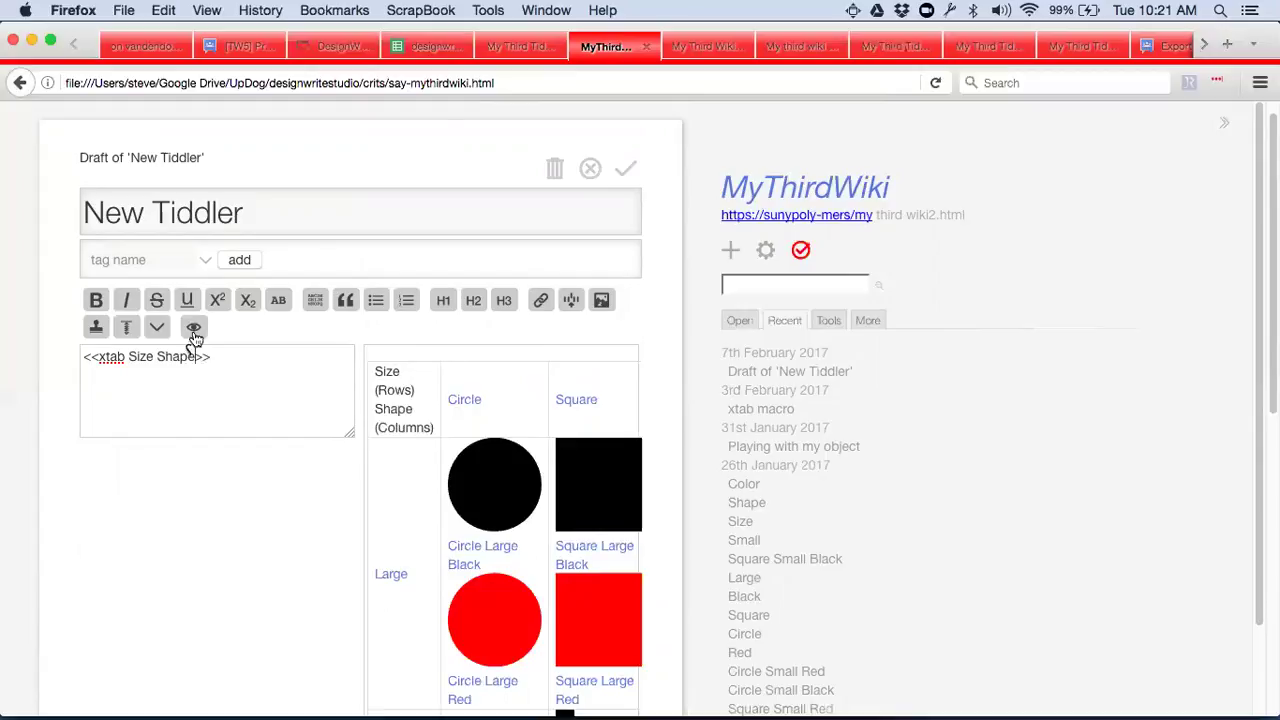
pyautogui.scroll(-3, 440, 512)
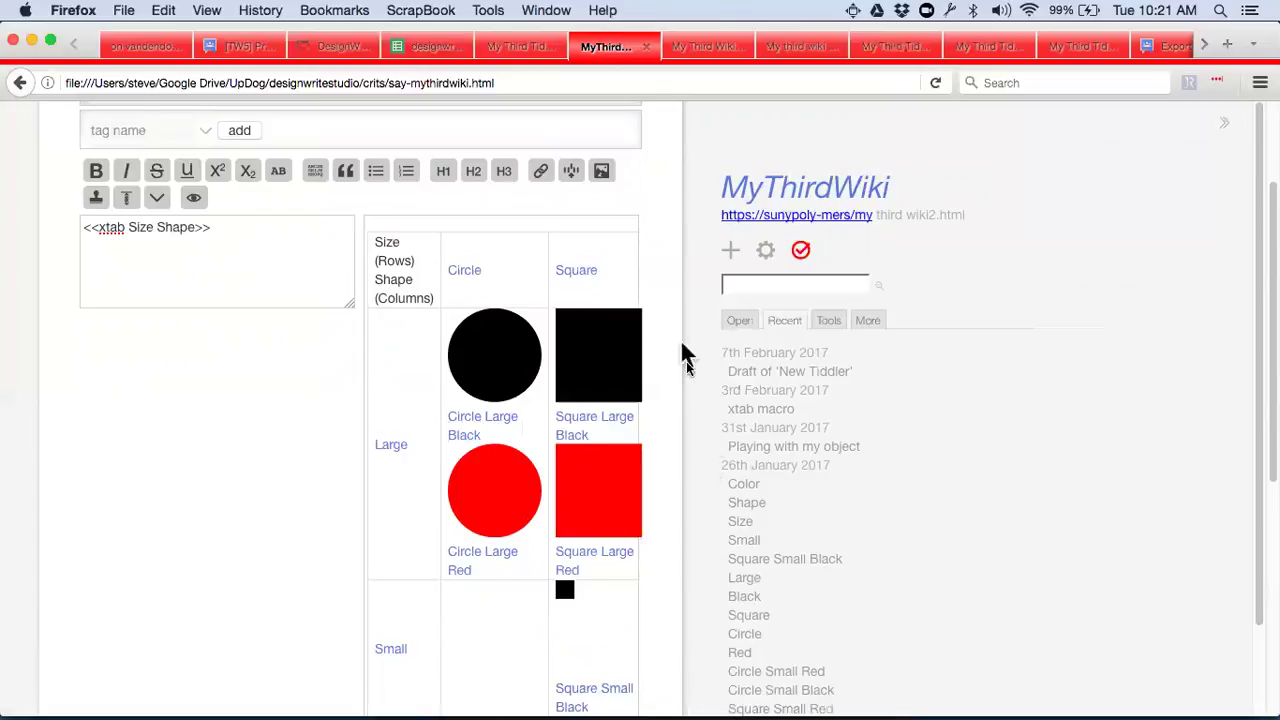
# Step: Open the xtab macro tiddler's source in the editor, read through it, and cancel without changes
pyautogui.click(760, 420)
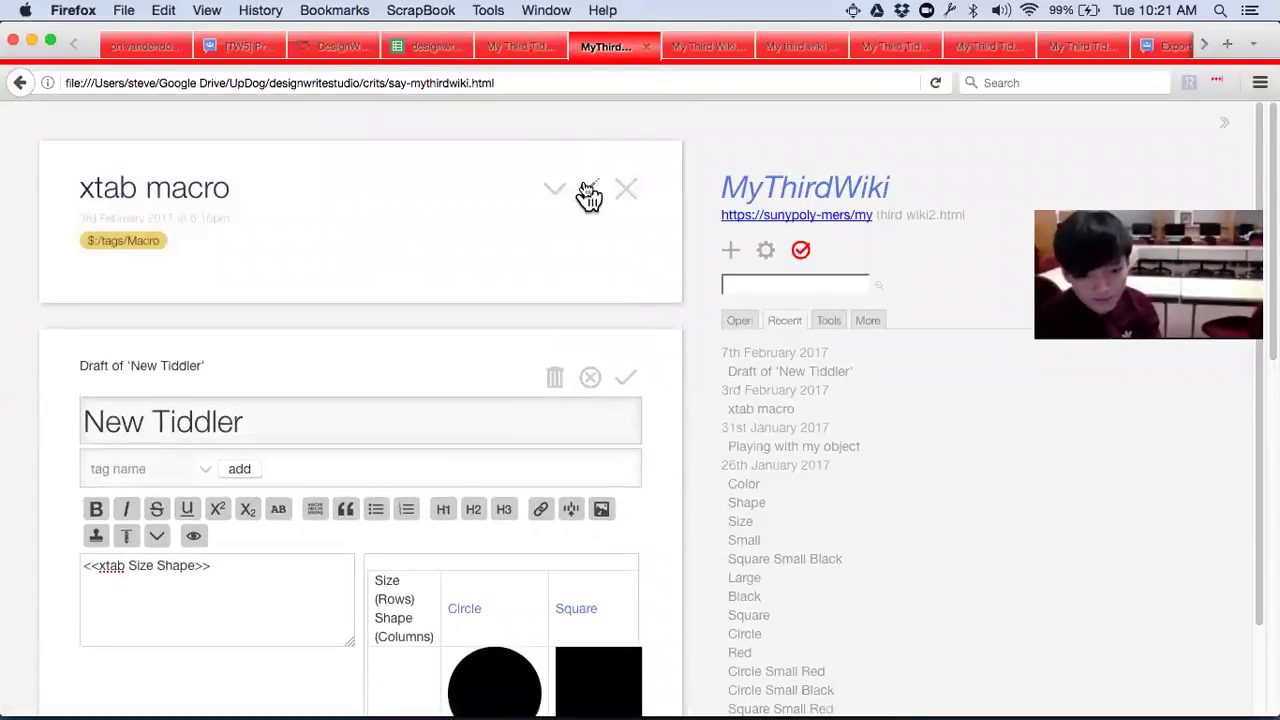
pyautogui.click(589, 193)
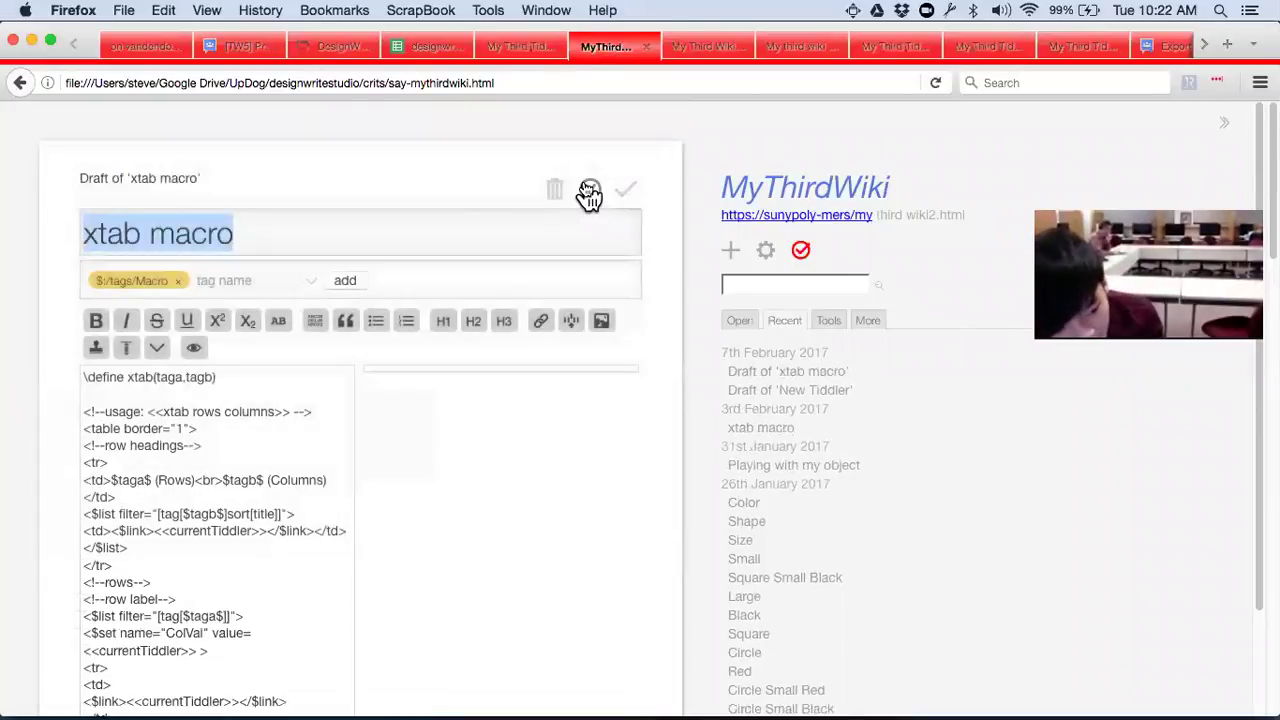
pyautogui.scroll(-2, 278, 424)
pyautogui.scroll(-5, 278, 424)
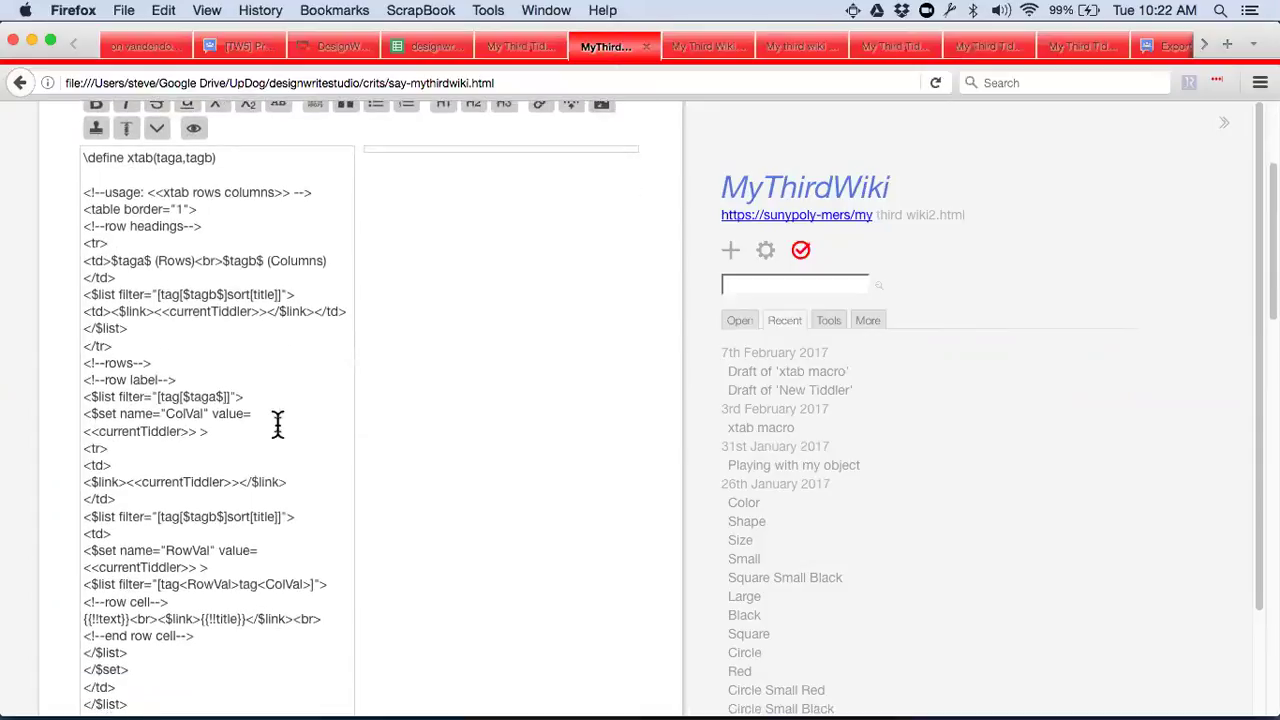
pyautogui.scroll(-1, 278, 424)
pyautogui.scroll(-1, 278, 424)
pyautogui.scroll(9, 278, 424)
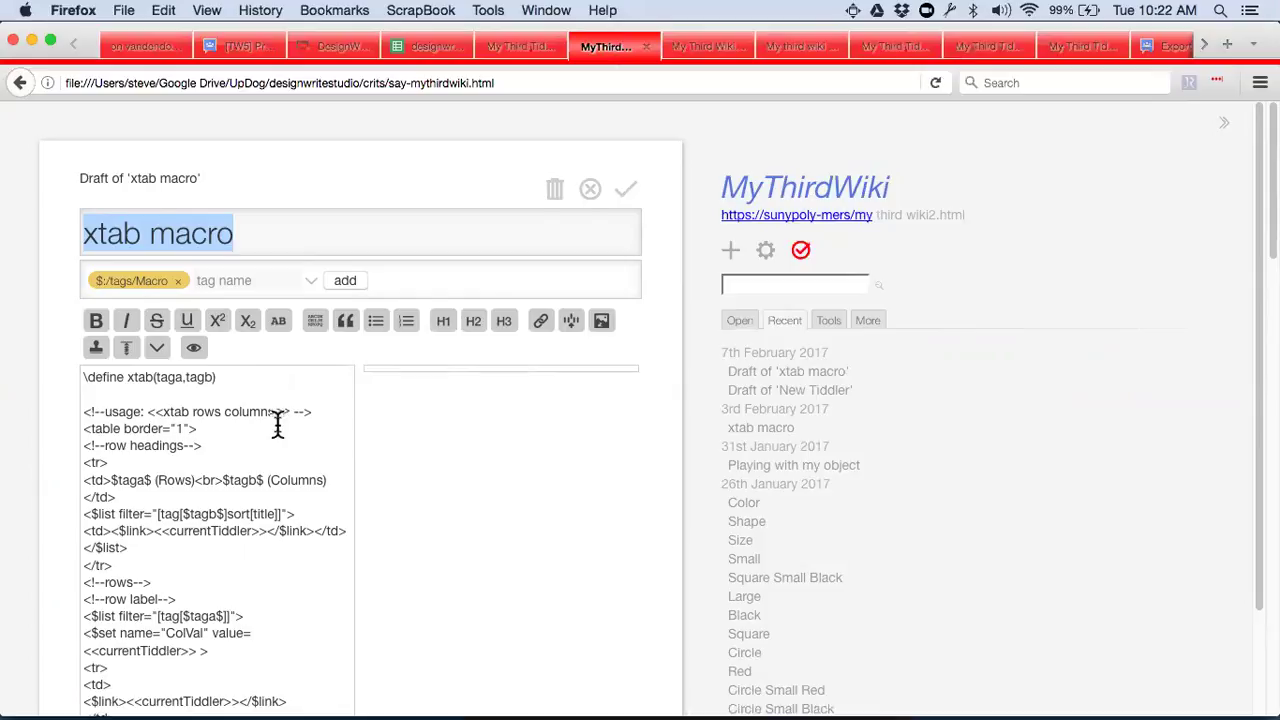
pyautogui.scroll(-5, 277, 424)
pyautogui.scroll(-1, 277, 424)
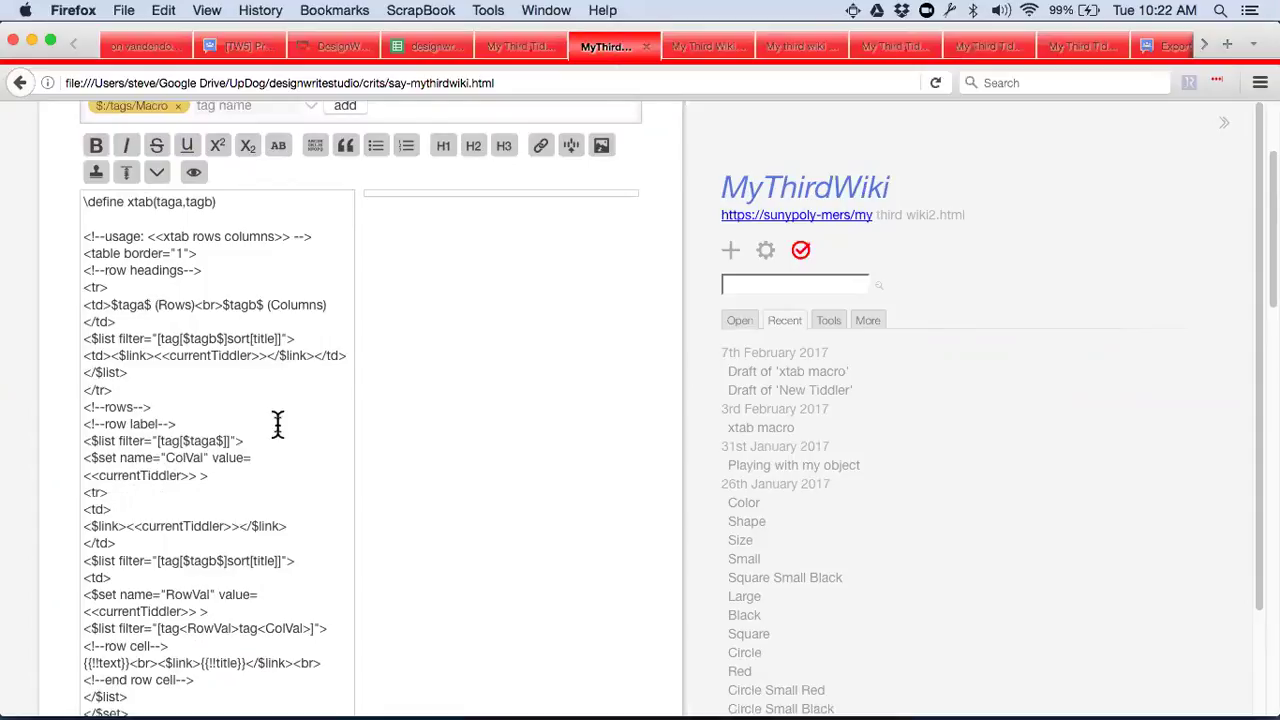
pyautogui.scroll(-6, 277, 424)
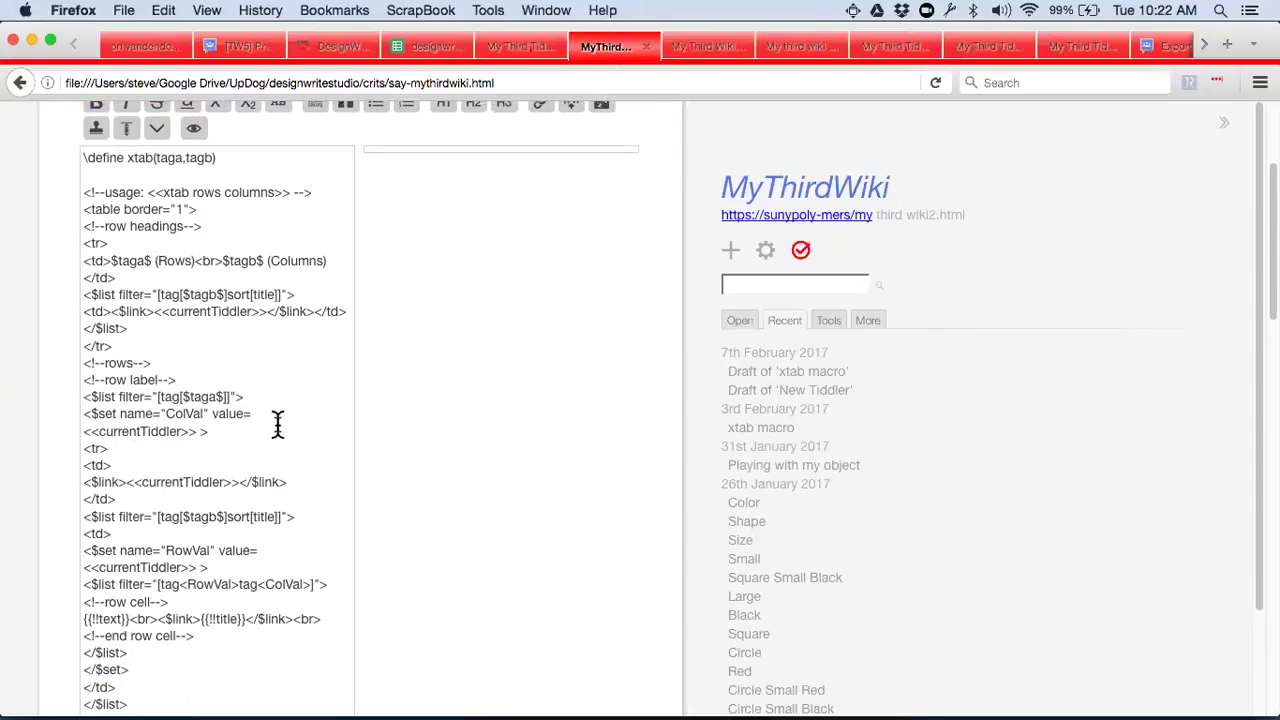
pyautogui.scroll(-1, 277, 424)
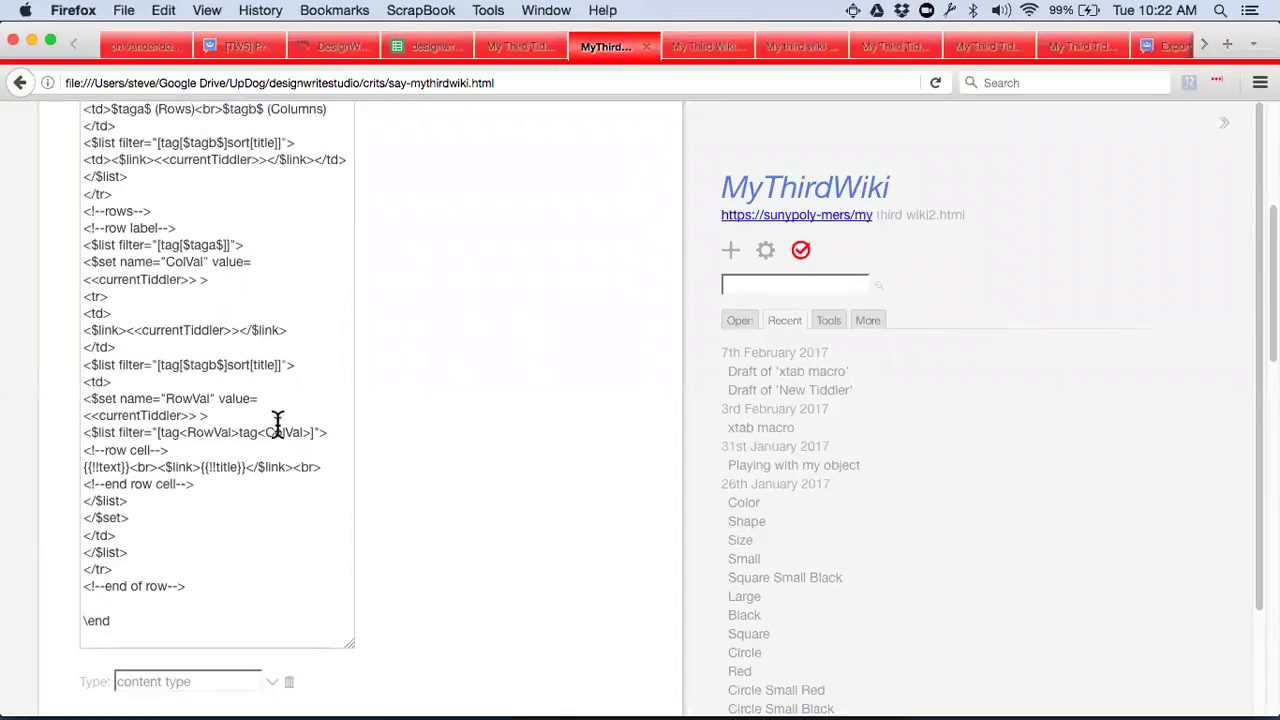
pyautogui.scroll(-3, 277, 424)
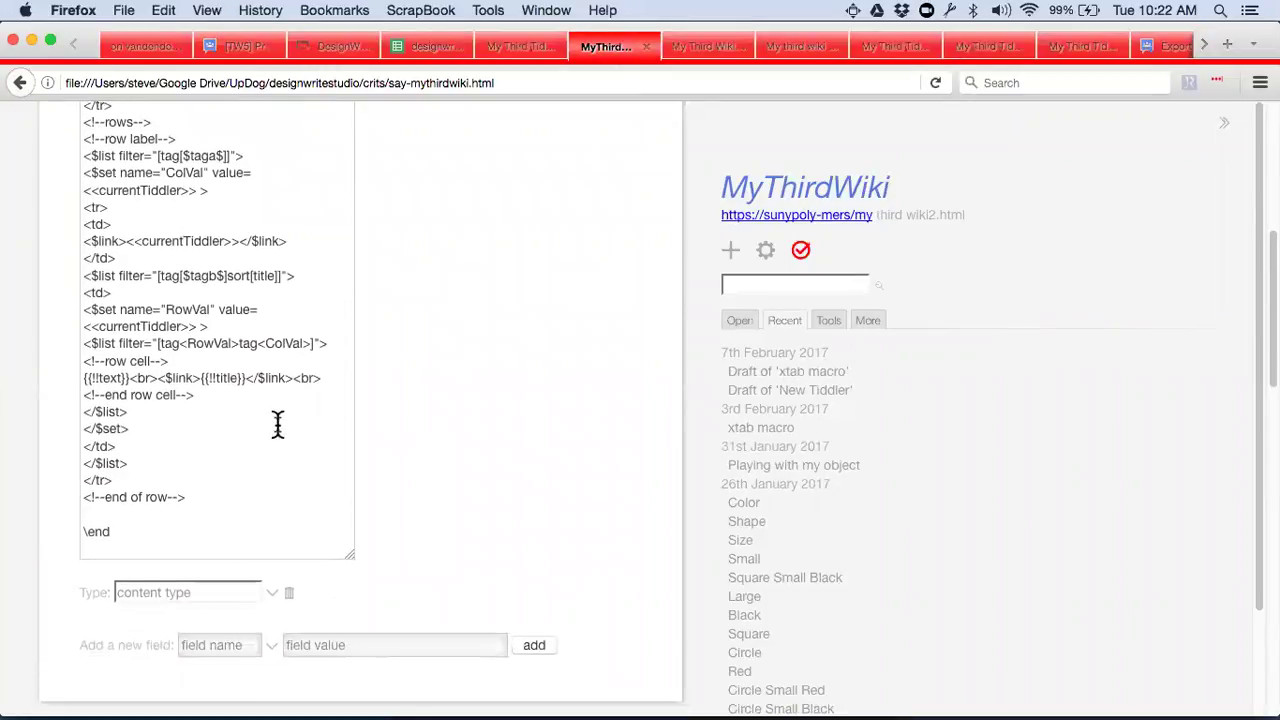
pyautogui.scroll(1, 277, 424)
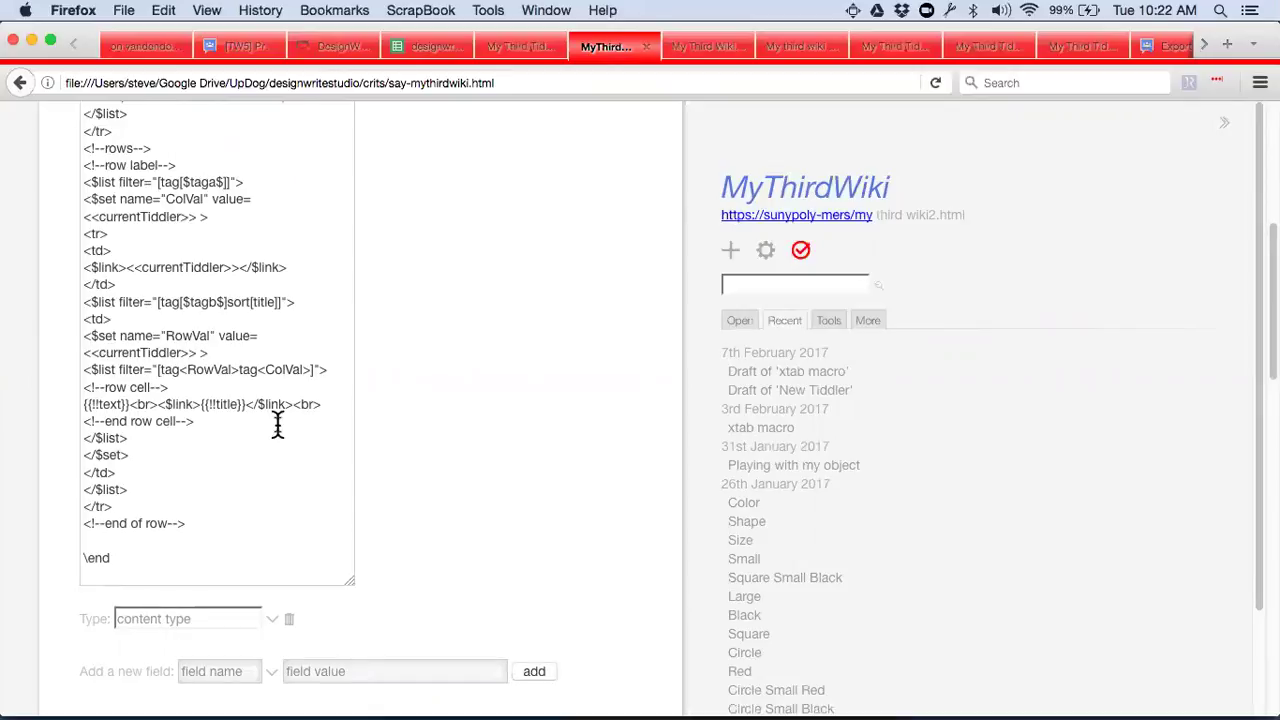
pyautogui.scroll(15, 277, 424)
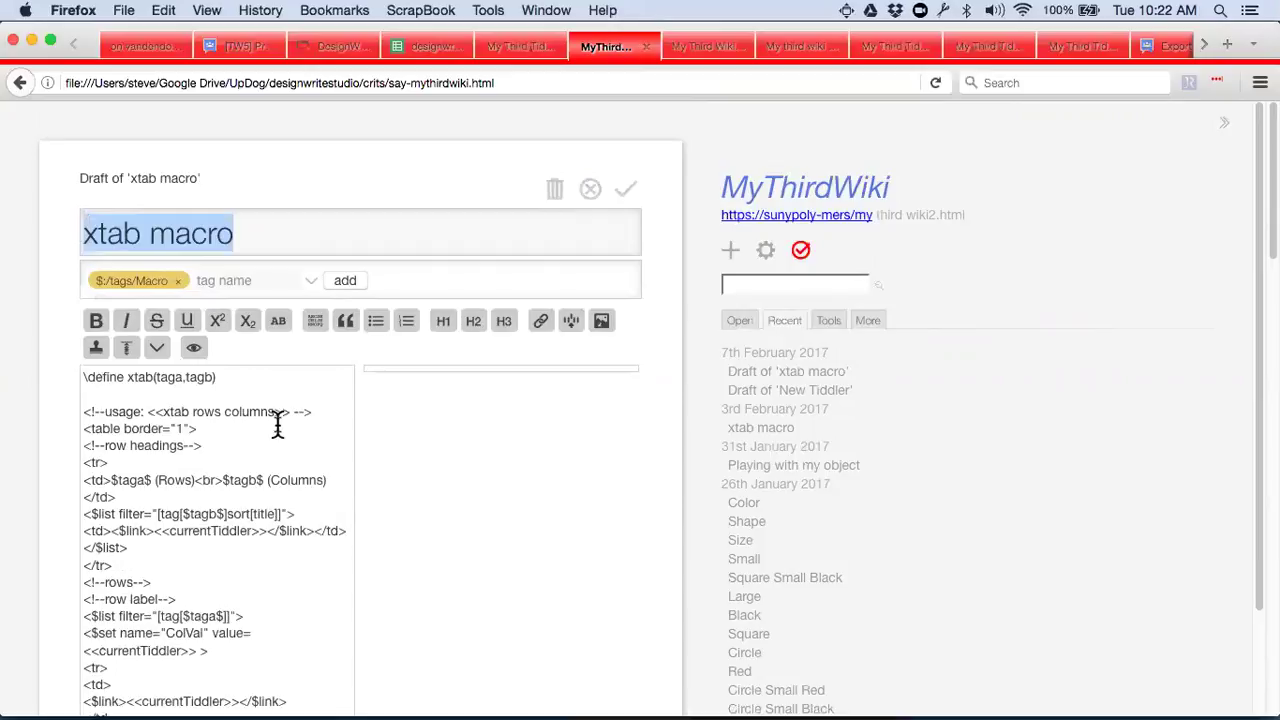
pyautogui.click(591, 189)
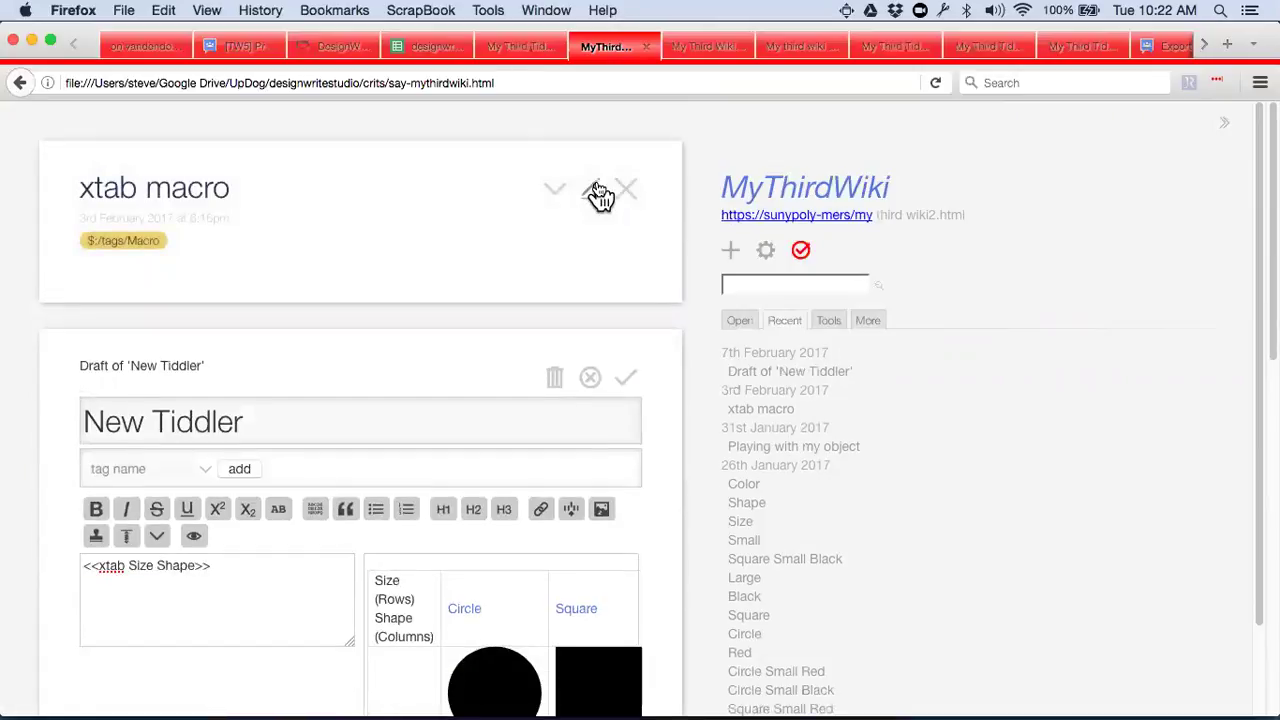
# Step: Close the xtab macro tiddler, hide the sidebar, and save the <<xtab Size Shape>> New Tiddler
pyautogui.click(625, 194)
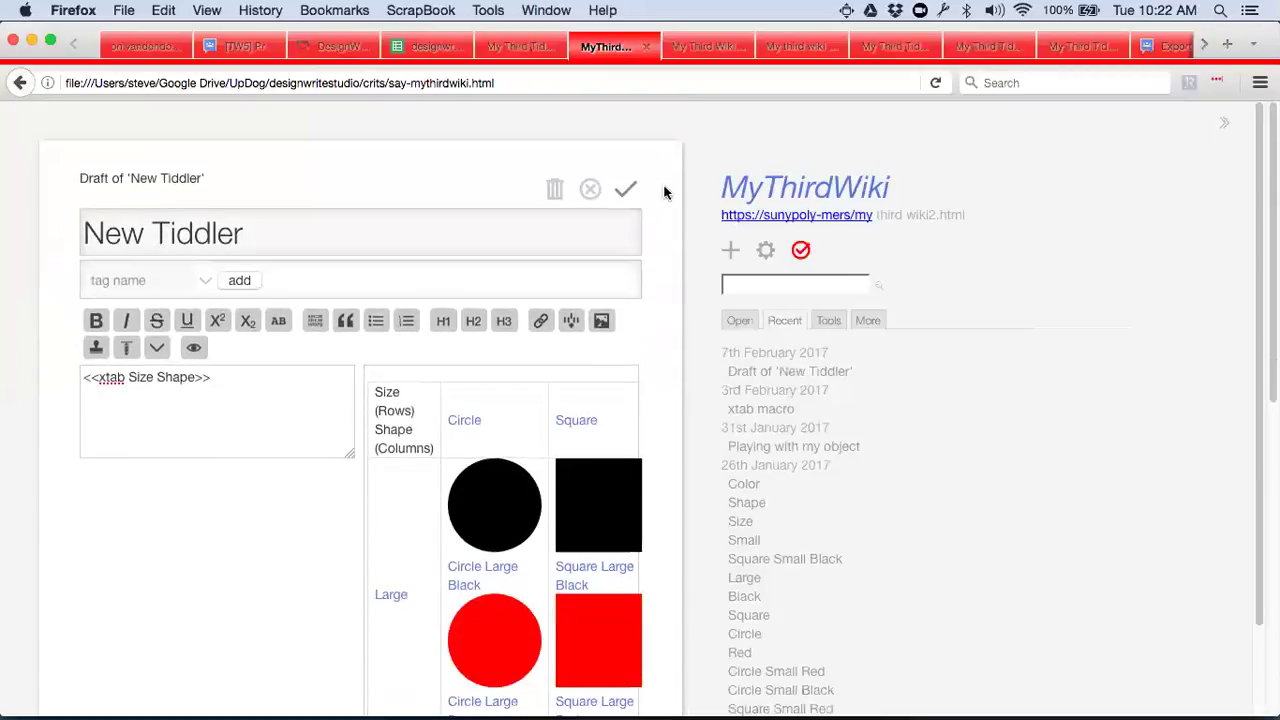
pyautogui.click(1227, 128)
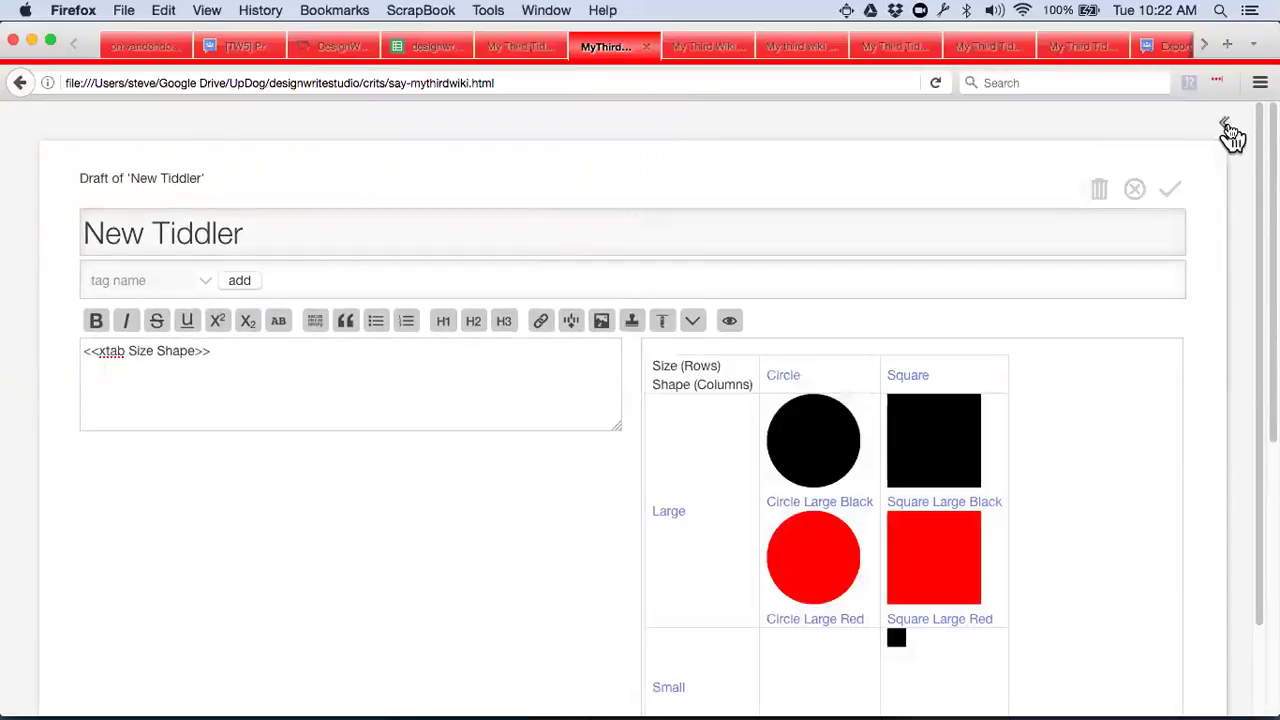
pyautogui.click(1168, 196)
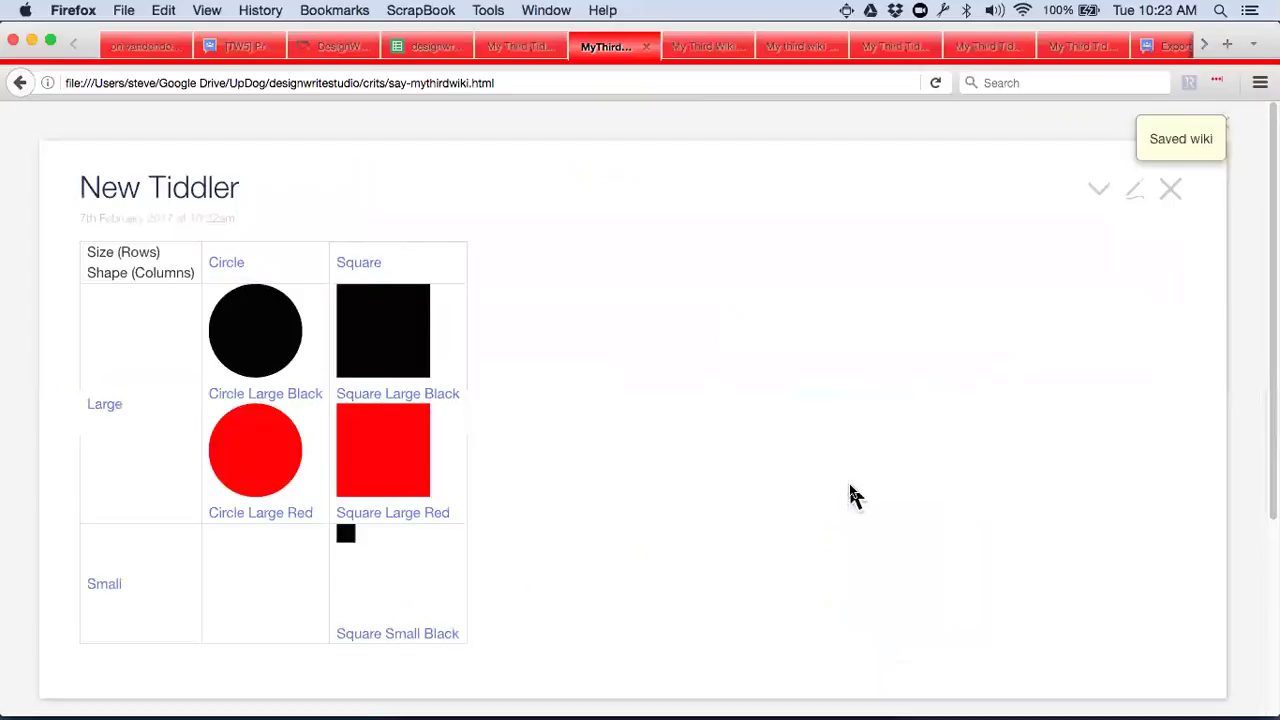
pyautogui.scroll(-2, 849, 494)
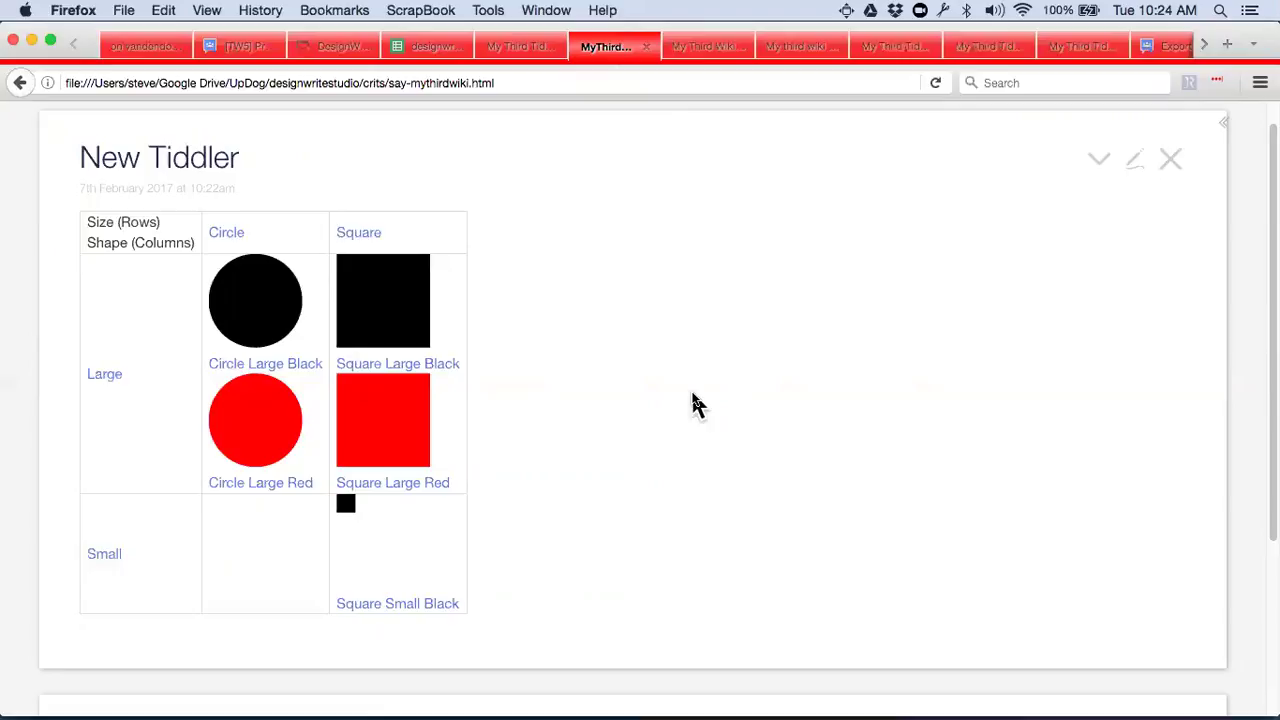
# Step: Create a new blank spreadsheet via File > New from the shared wikis sheet
pyautogui.click(446, 47)
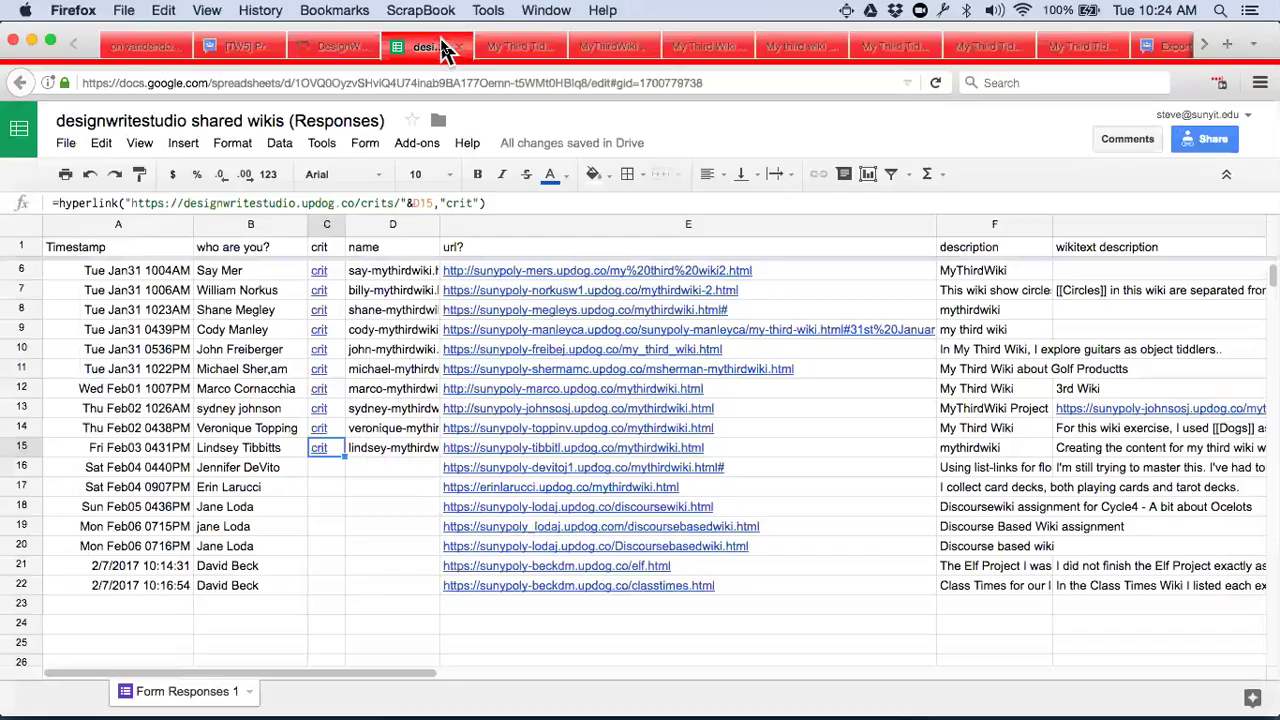
pyautogui.click(65, 143)
pyautogui.moveTo(95, 213)
pyautogui.click(380, 247)
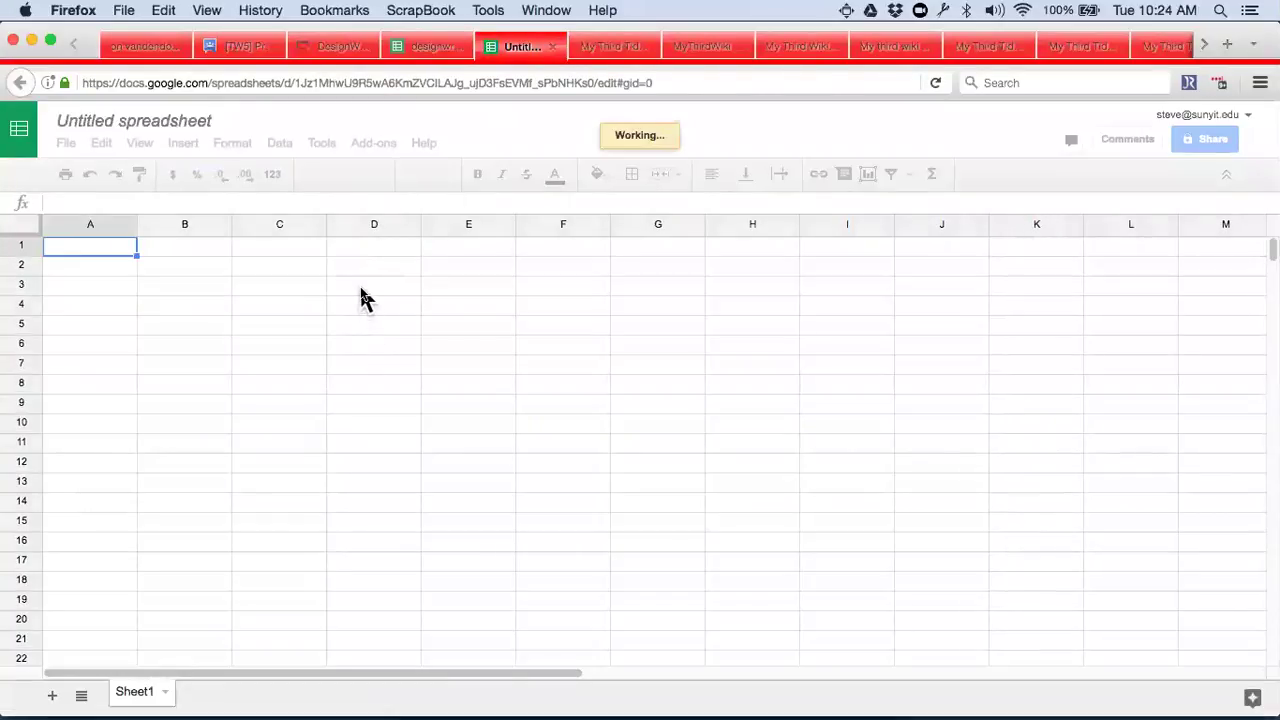
# Step: Type the Circle and Square headings into the new sheet
pyautogui.click(361, 288)
pyautogui.write('Ci')
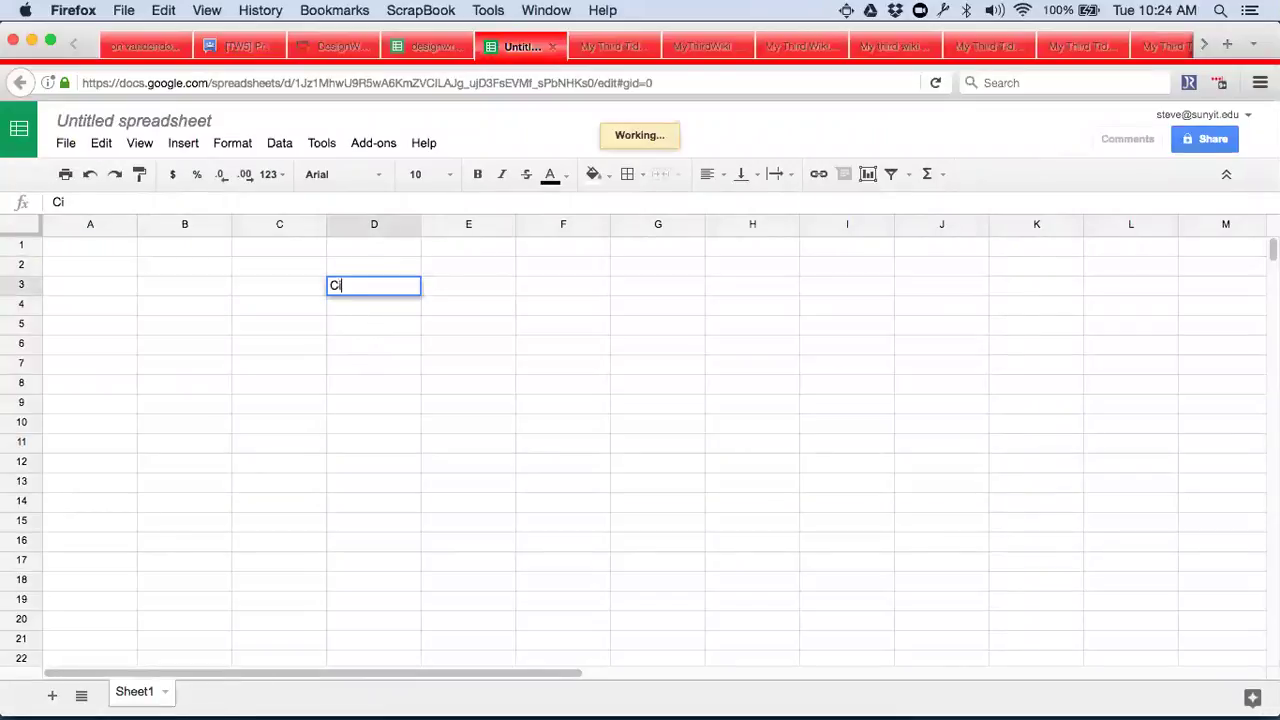
pyautogui.write('rcle')
pyautogui.press('Tab')
pyautogui.write('S')
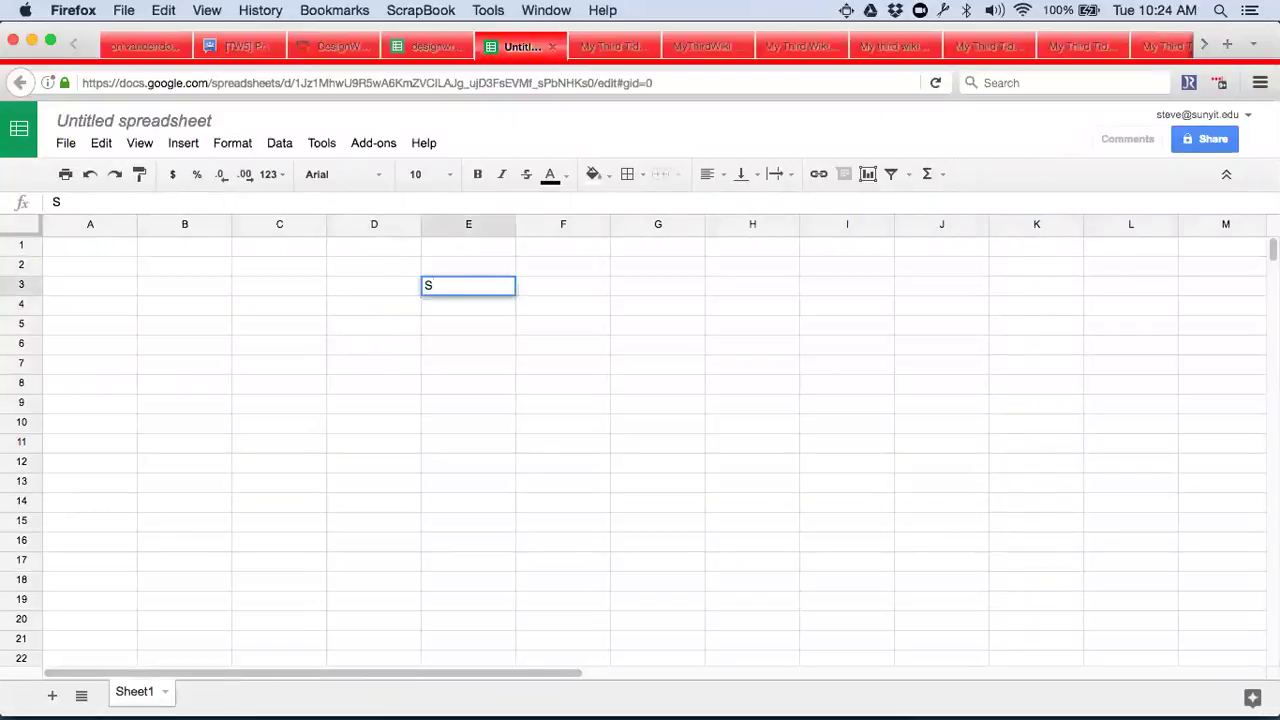
pyautogui.write('quare')
pyautogui.press('Return')
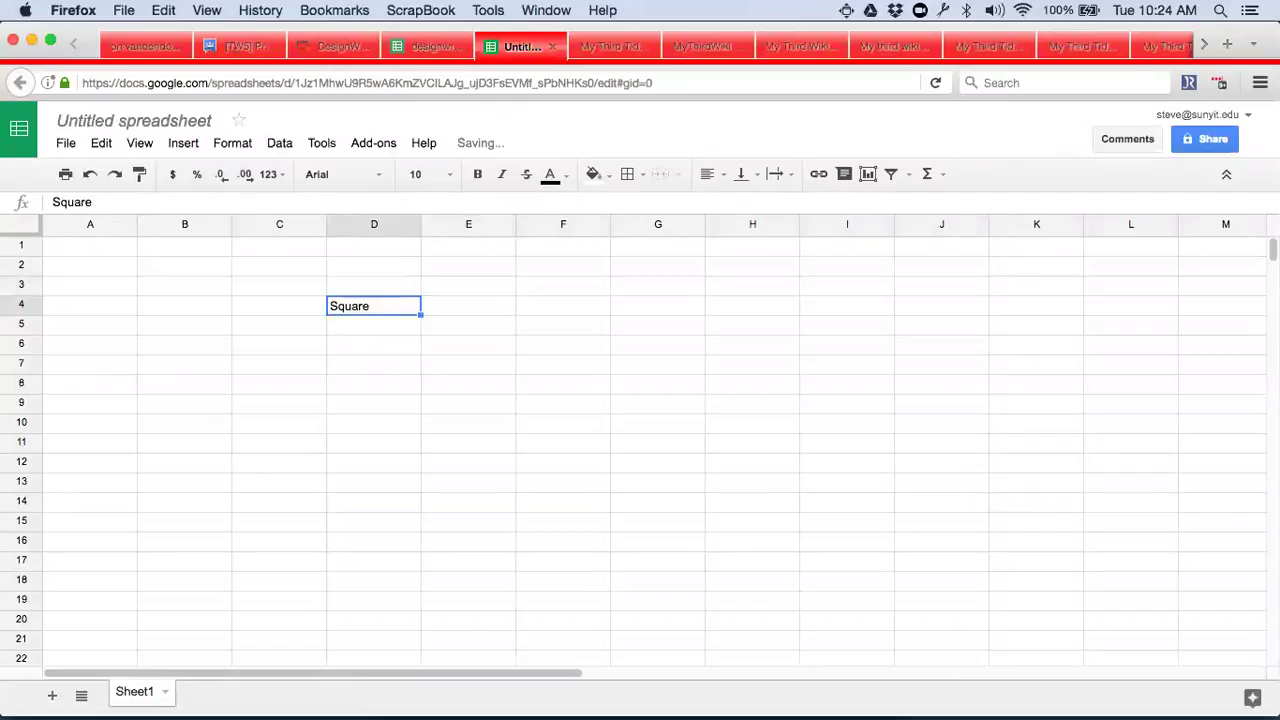
pyautogui.click(279, 306)
pyautogui.click(374, 306)
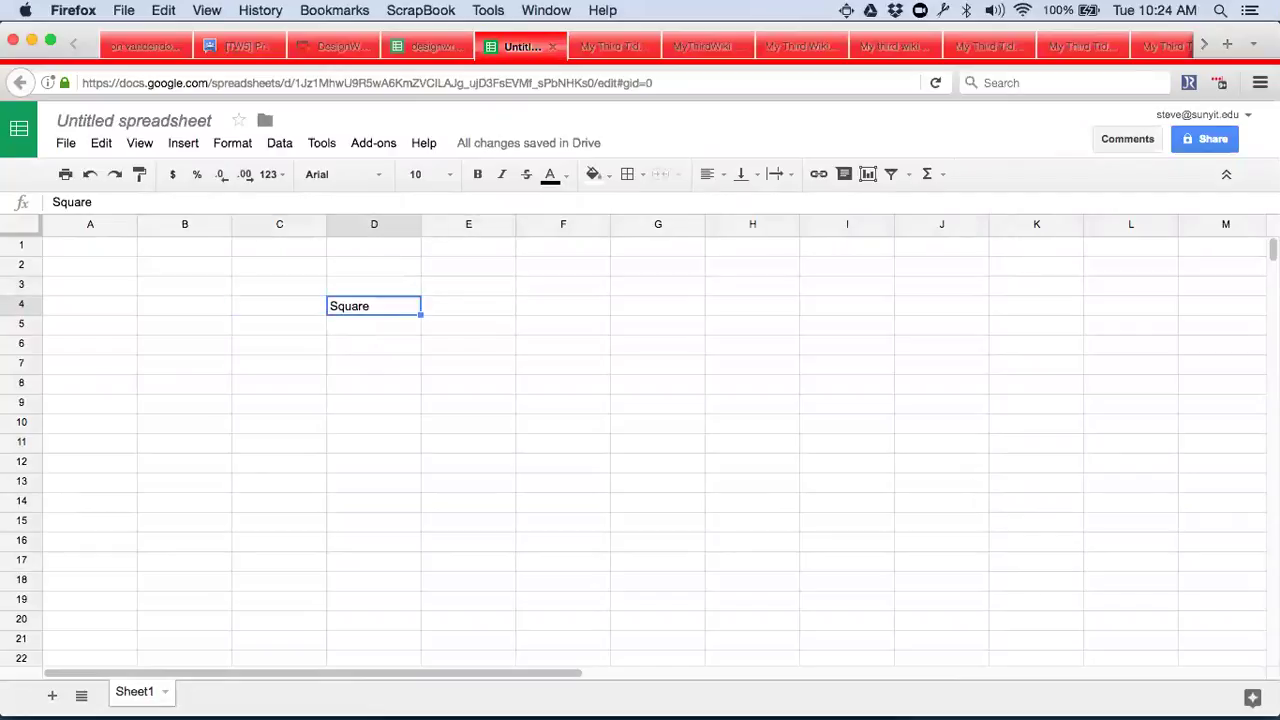
pyautogui.write('Square')
pyautogui.click(279, 306)
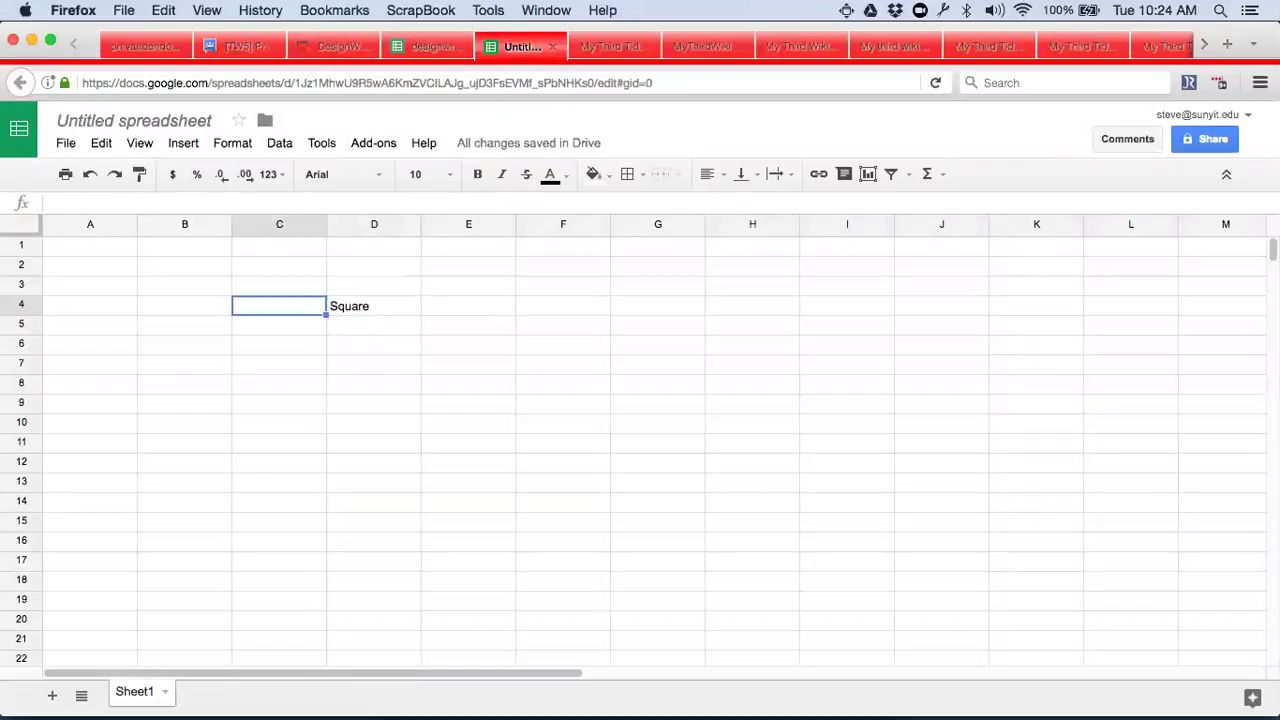
pyautogui.write('Circle')
# Step: Enter the row labels Large in B5 and Small in B6
pyautogui.click(184, 324)
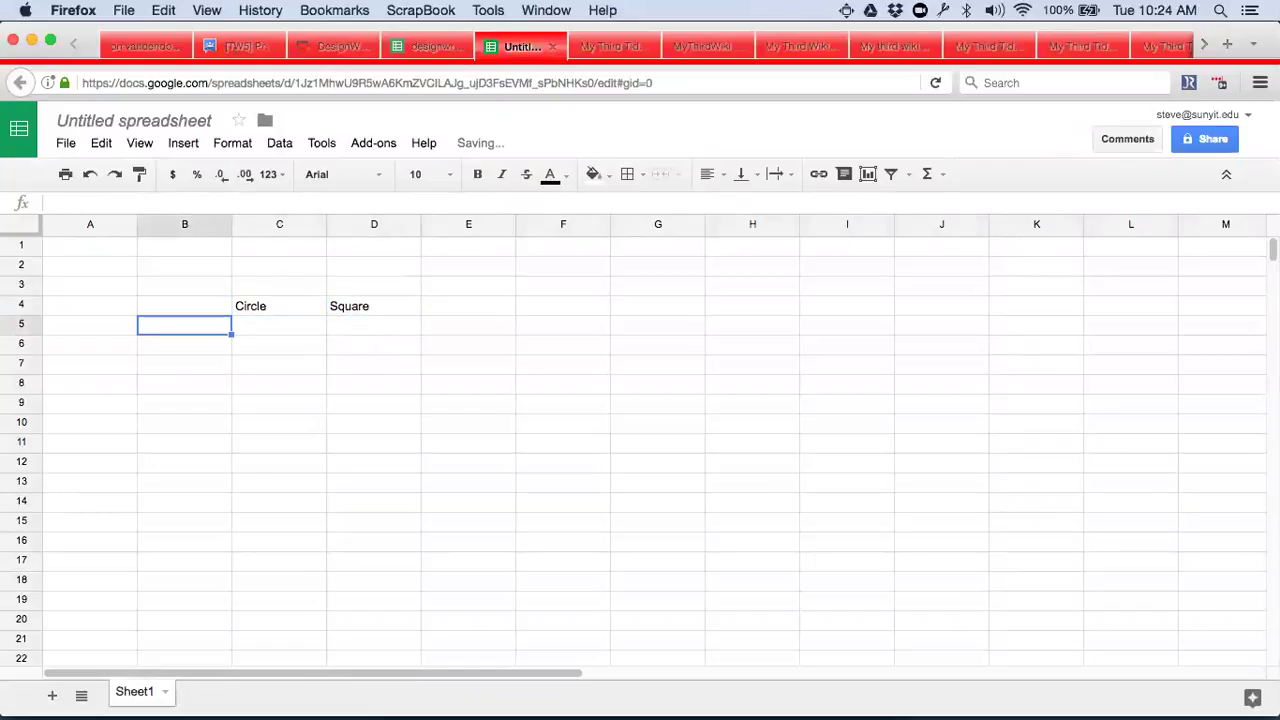
pyautogui.write('Large')
pyautogui.press('Return')
pyautogui.write('Small')
pyautogui.press('Return')
pyautogui.press('Up')
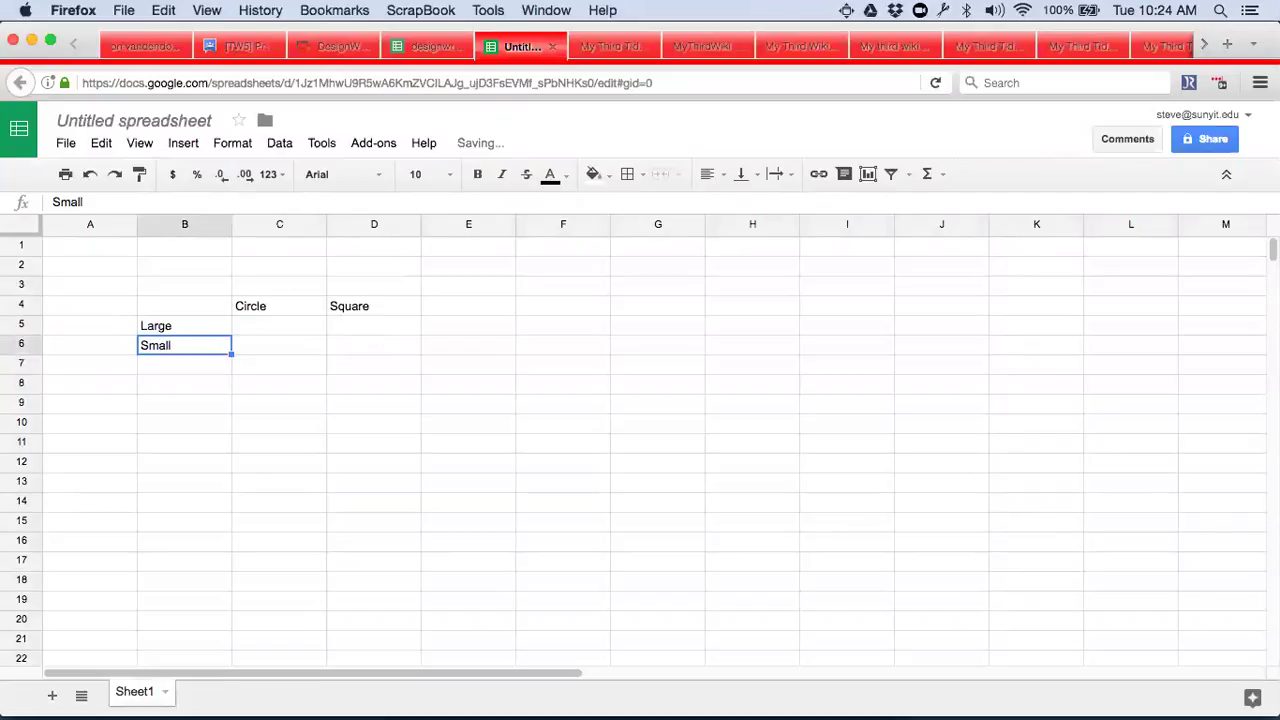
pyautogui.press('Up')
pyautogui.press('Right')
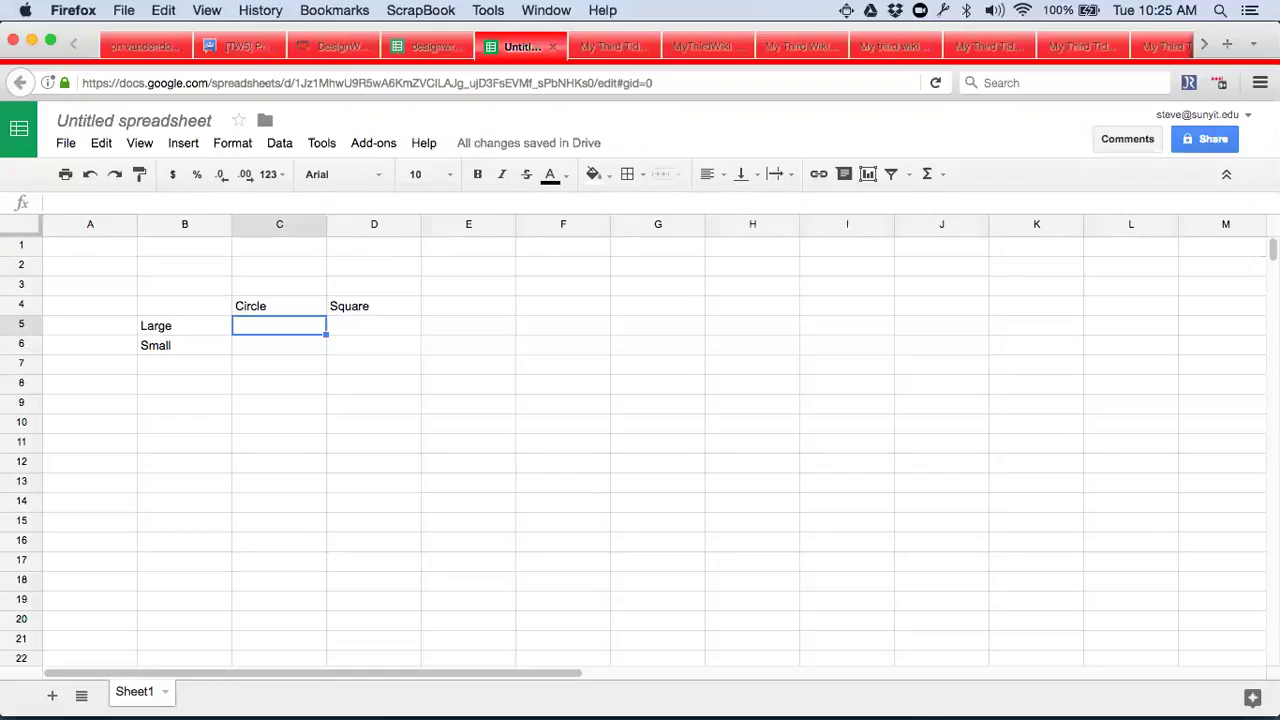
# Step: Move the headings so Circle sits in C3 and Square in E3
pyautogui.press('Up')
pyautogui.hotkey('shift', 'Right')
pyautogui.press('super+c')
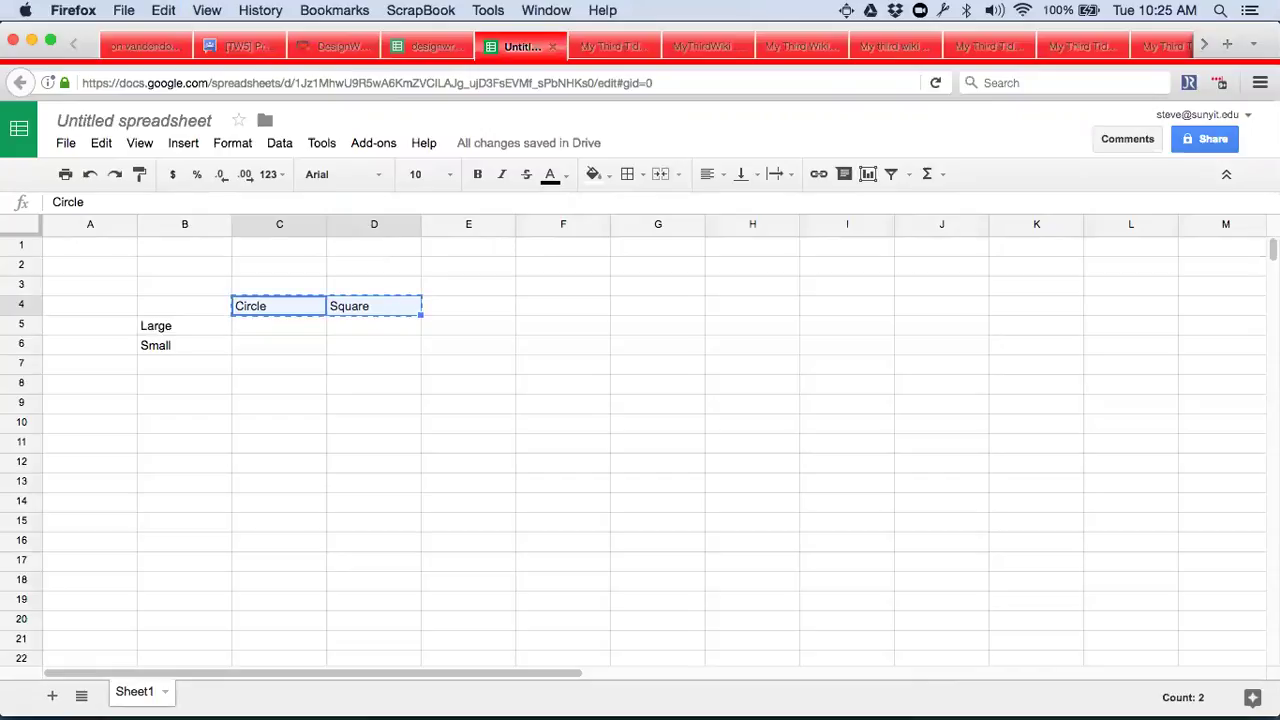
pyautogui.press('Up')
pyautogui.press('super+v')
pyautogui.press('Right')
pyautogui.press('super+x')
pyautogui.press('Right')
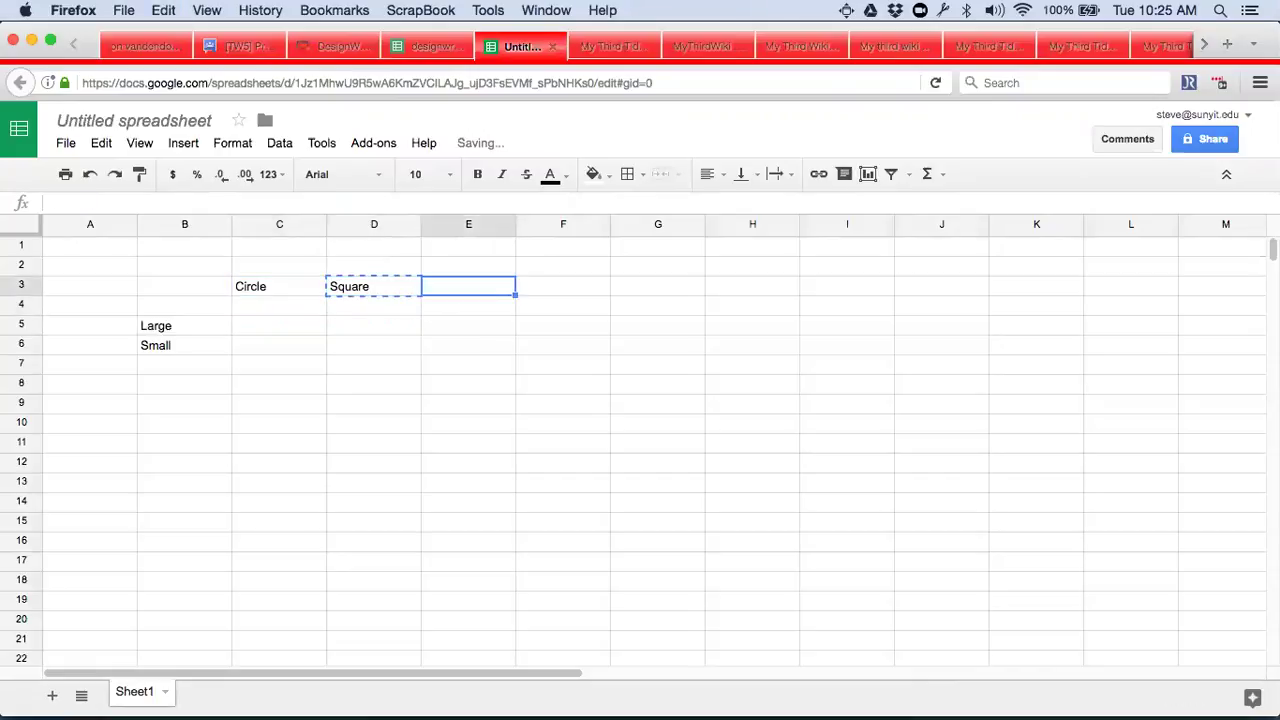
pyautogui.press('super+v')
# Step: Fill C4:F4 with Red, Black, Red, Black under the shape headings
pyautogui.press('Down')
pyautogui.press('Left')
pyautogui.press('Left')
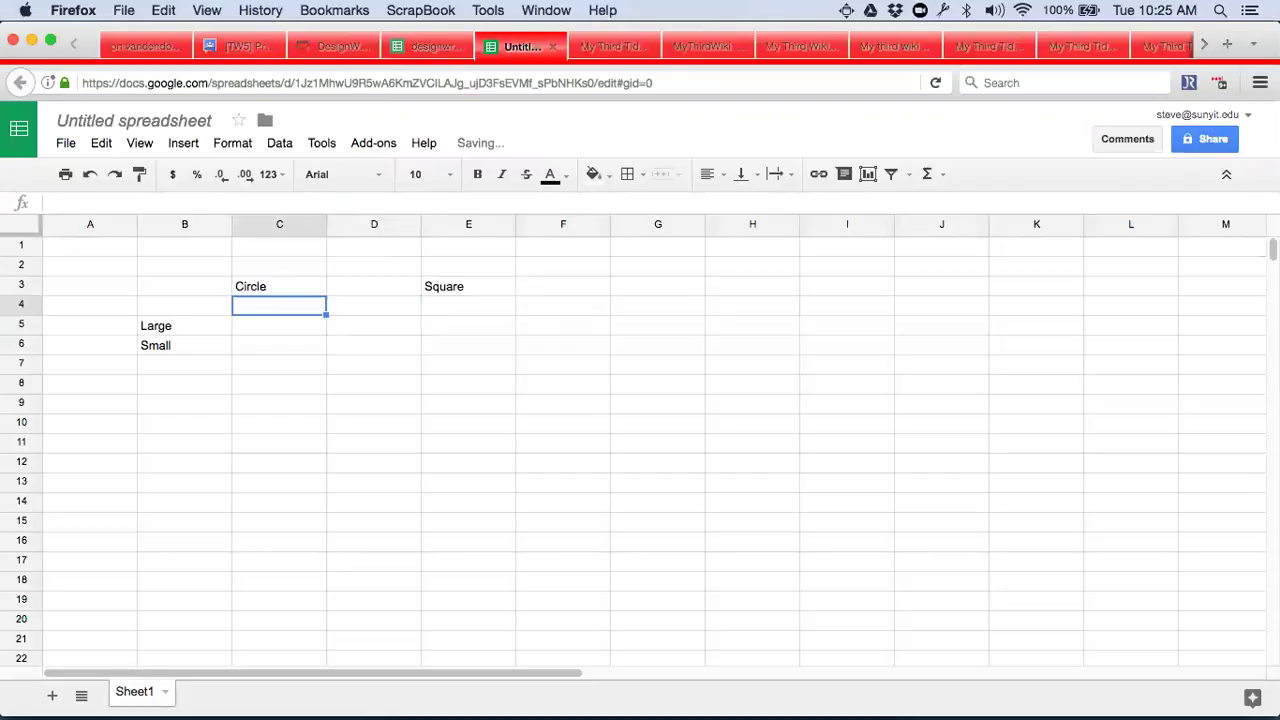
pyautogui.write('Red')
pyautogui.press('Tab')
pyautogui.write('Black')
pyautogui.press('Tab')
pyautogui.write('R')
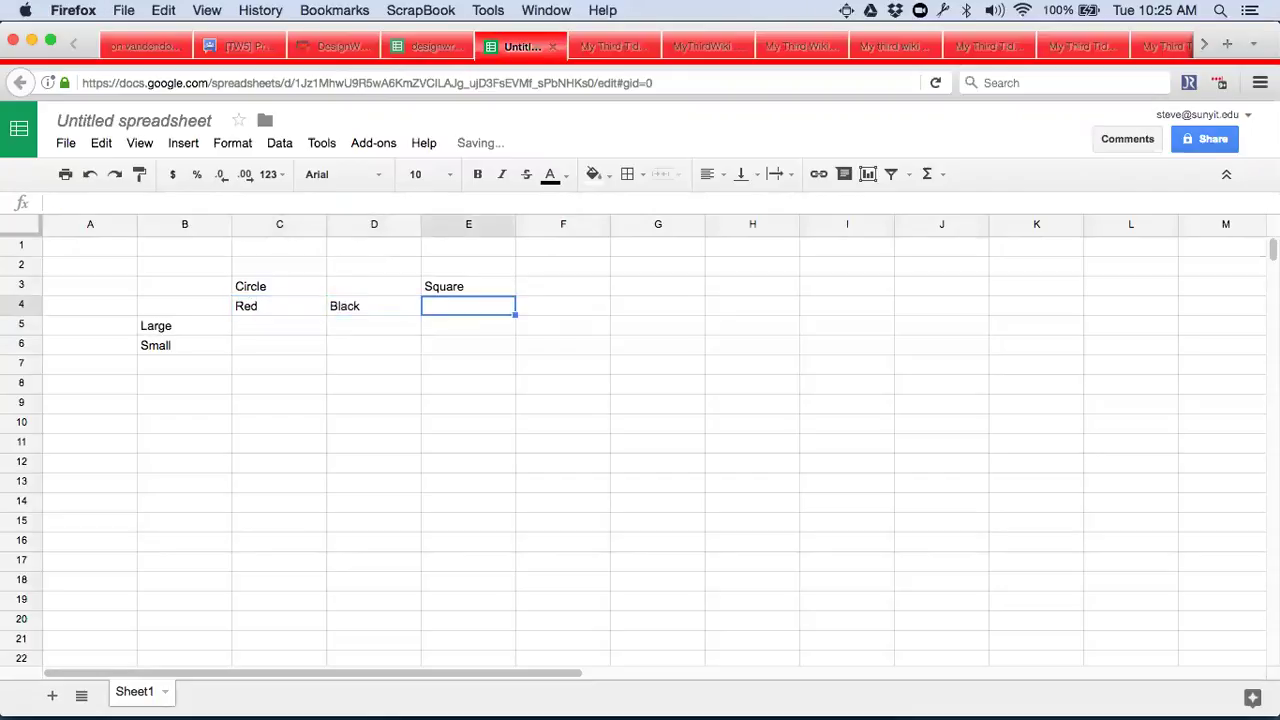
pyautogui.write('ed')
pyautogui.press('Tab')
pyautogui.write('Black')
pyautogui.press('Return')
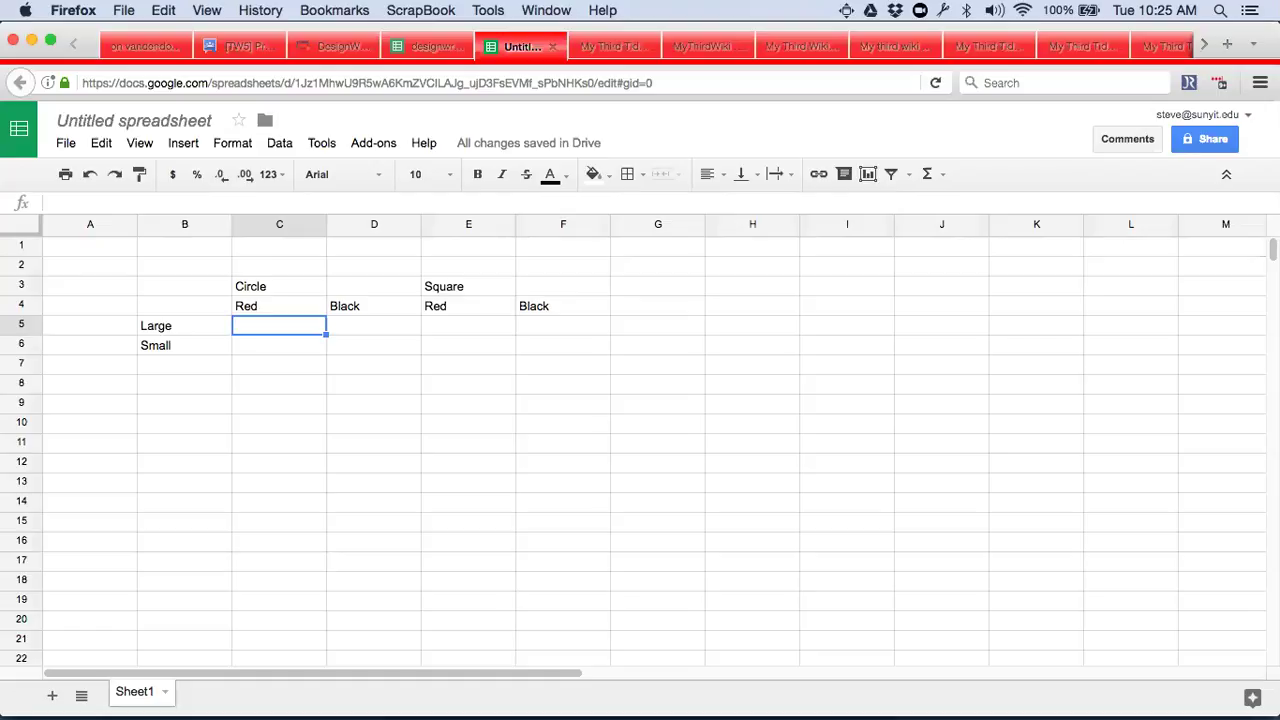
# Step: Enter a C5 formula joining $C$3, C4 and the size cell with & operators
pyautogui.write('=')
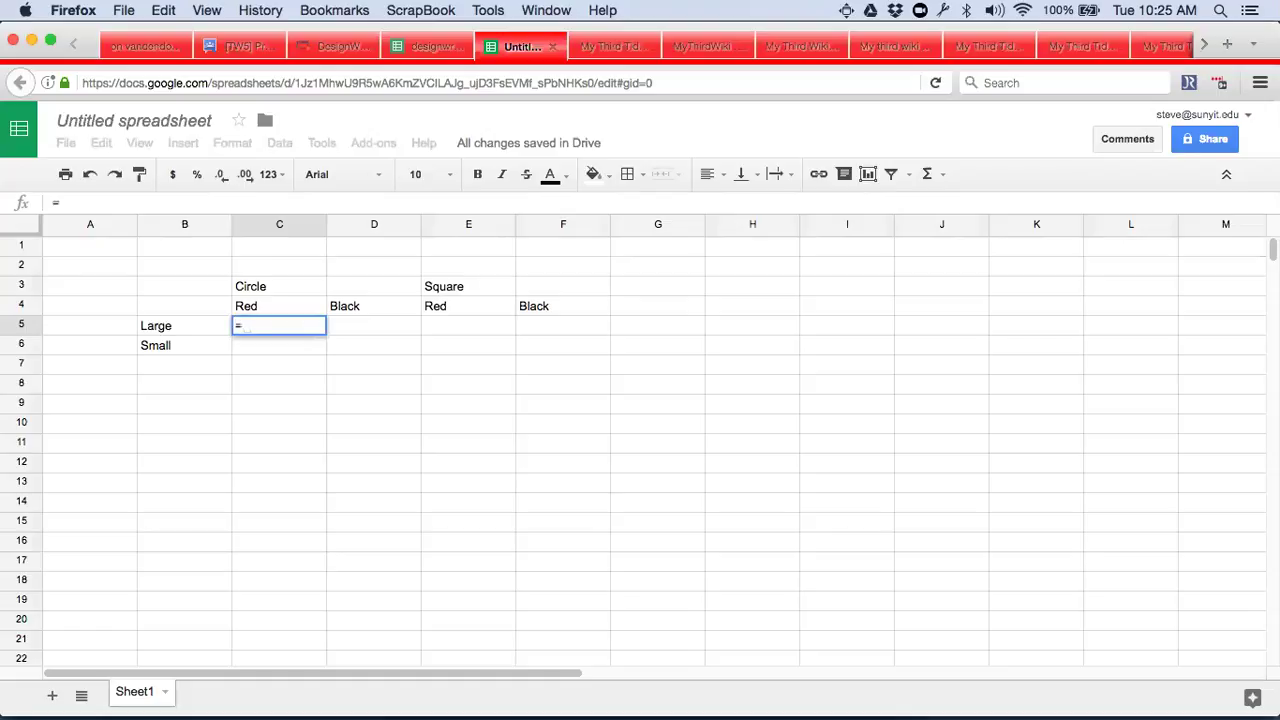
pyautogui.write('C3')
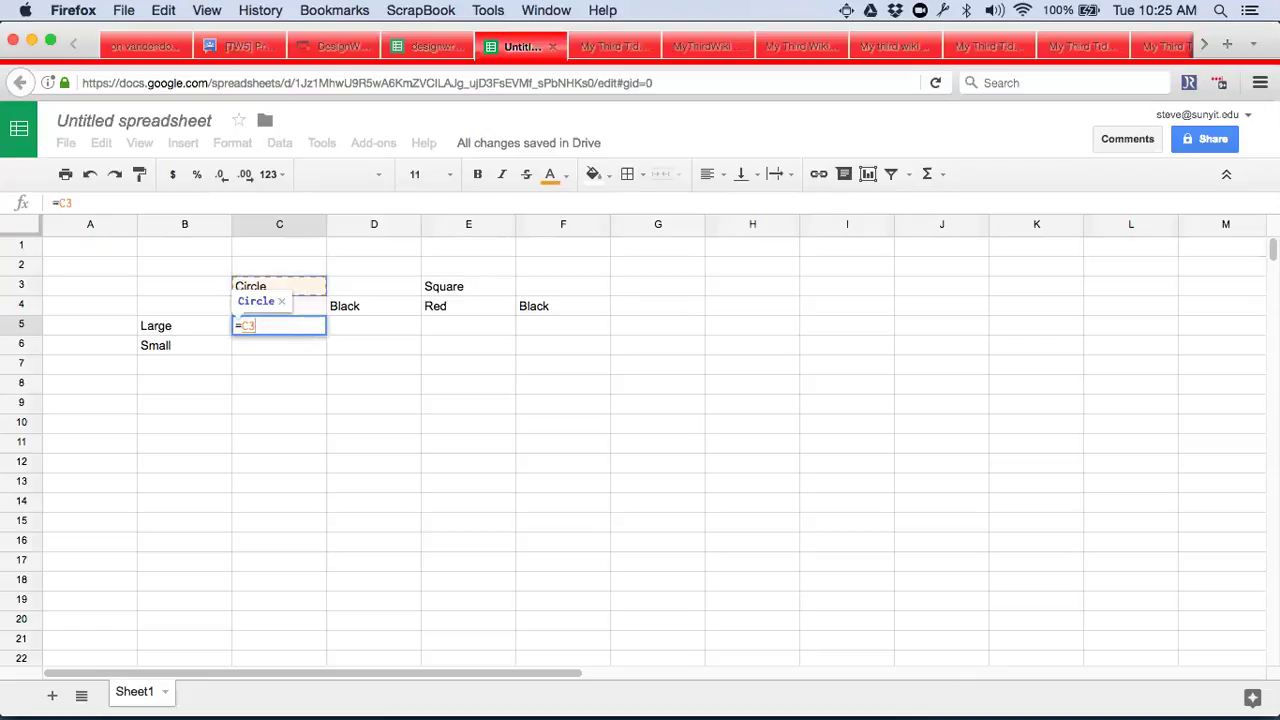
pyautogui.press('F4')
pyautogui.write(',')
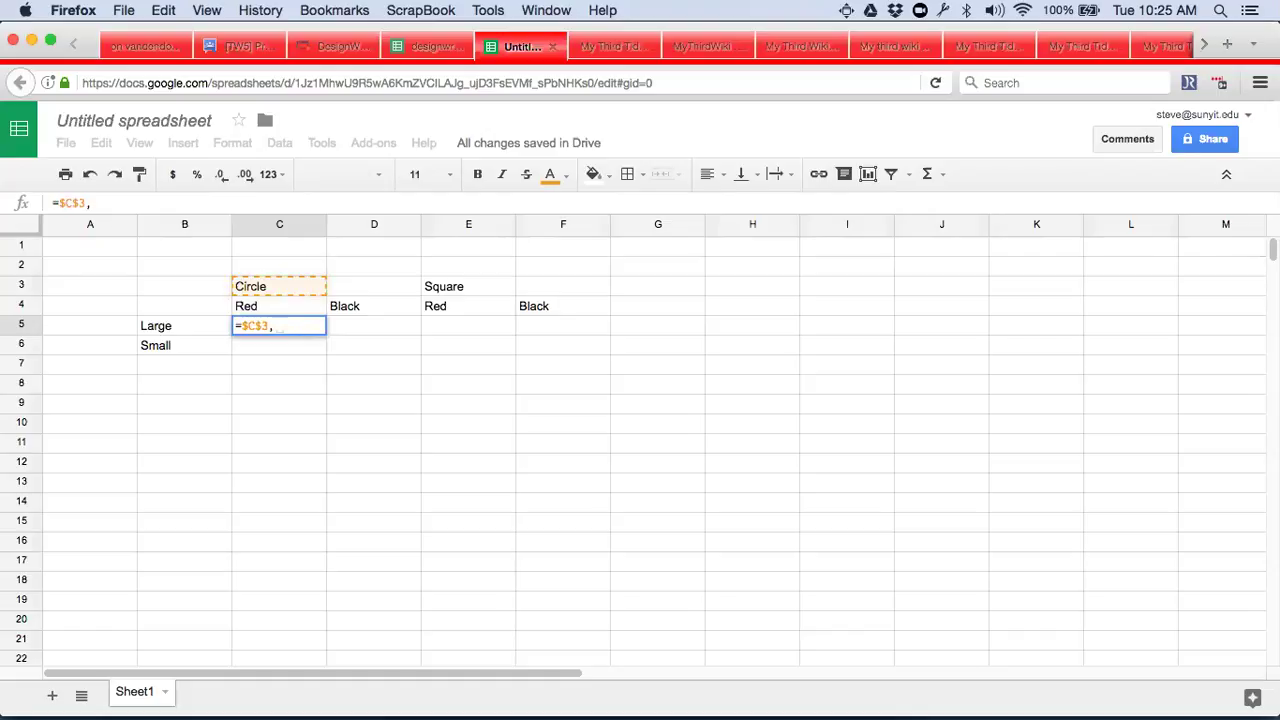
pyautogui.write('C4,')
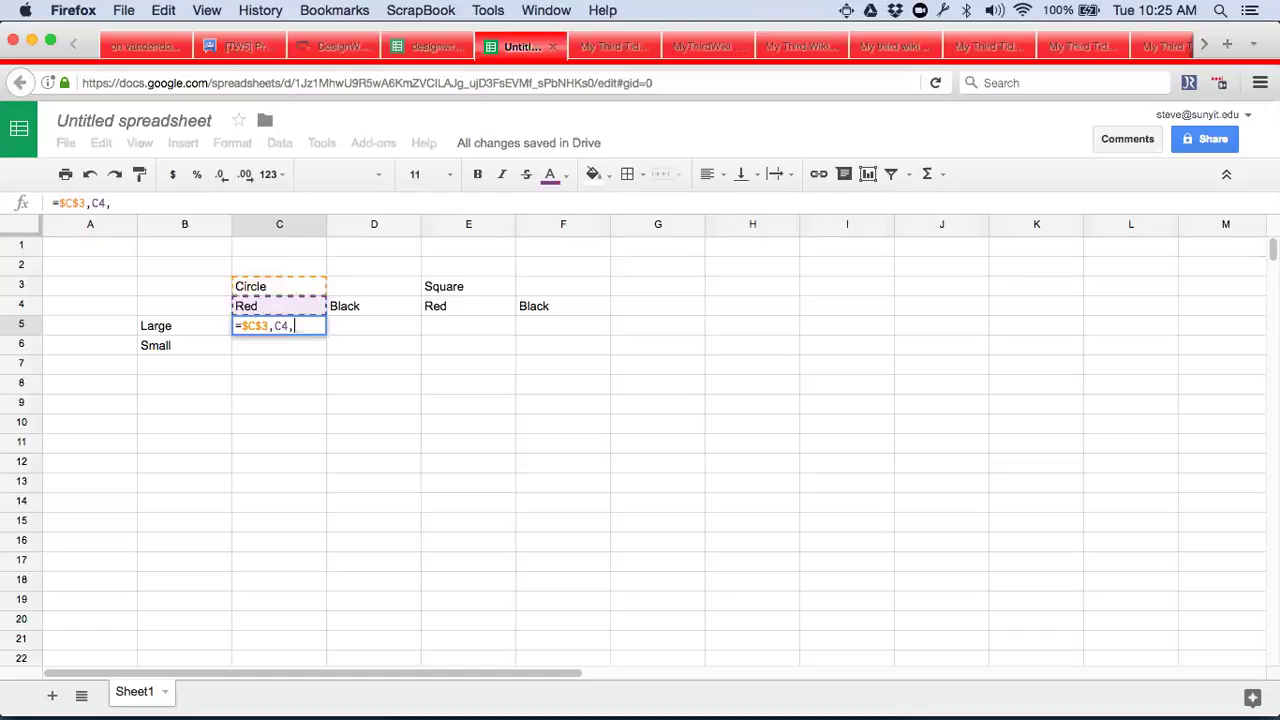
pyautogui.write('B5')
pyautogui.press('F4')
pyautogui.press('F4')
pyautogui.press('Return')
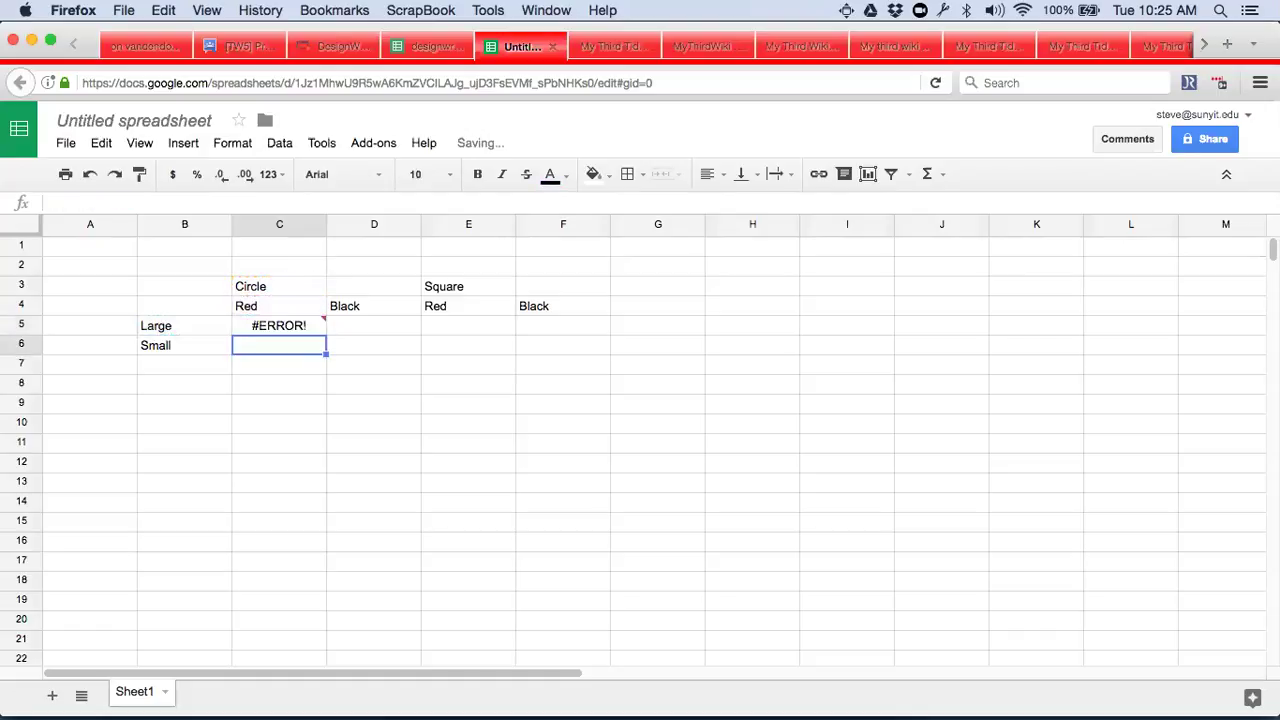
pyautogui.press('Up')
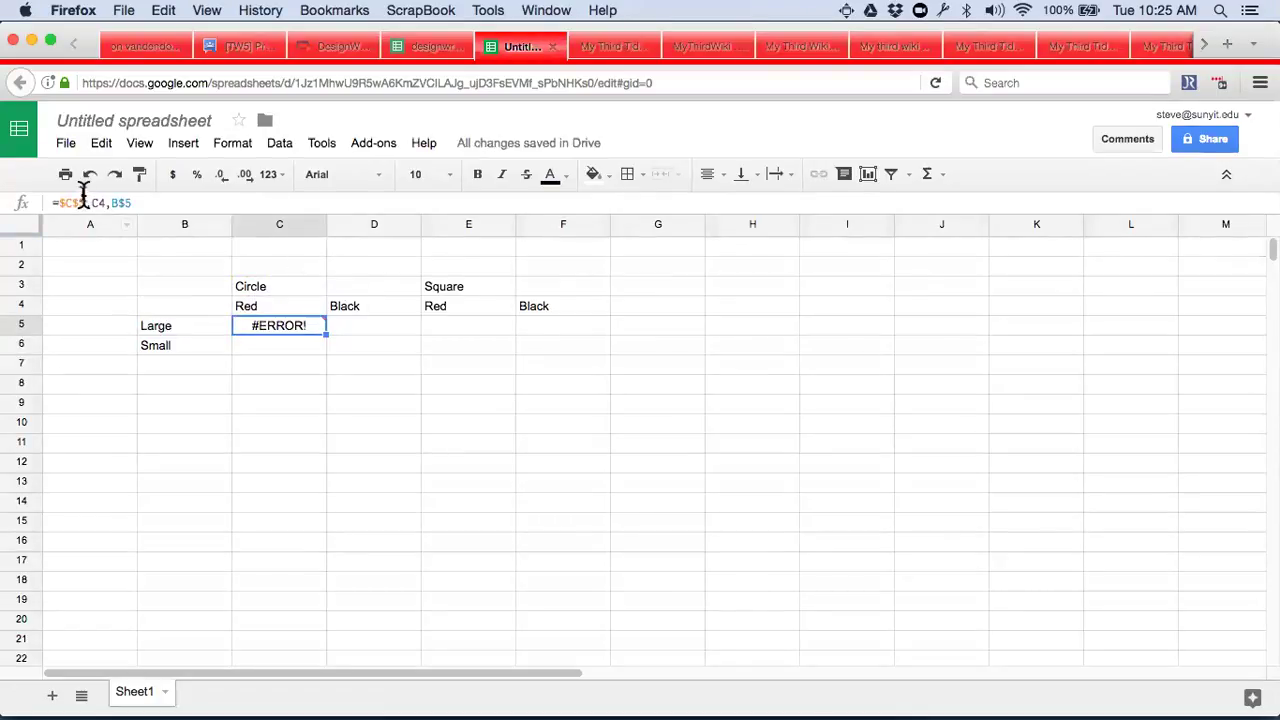
pyautogui.click(91, 203)
pyautogui.press('BackSpace')
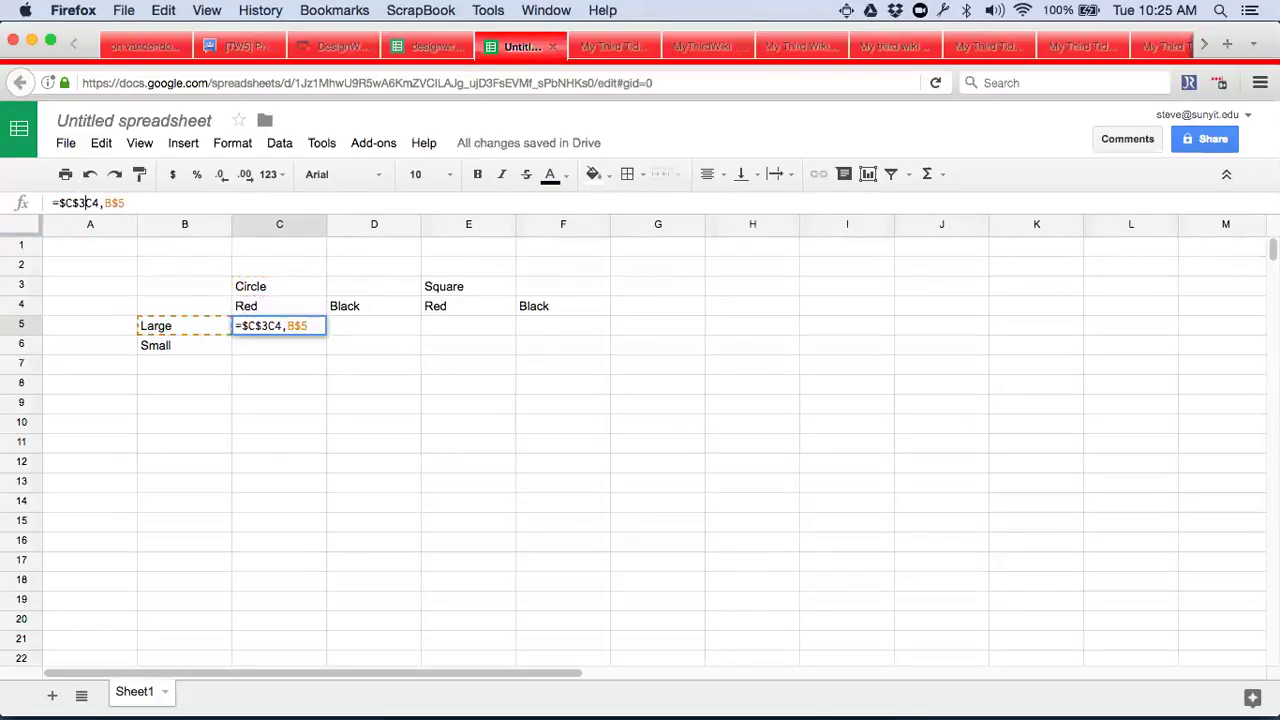
pyautogui.write('&')
pyautogui.click(108, 203)
pyautogui.press('BackSpace')
pyautogui.write('&')
pyautogui.press('Return')
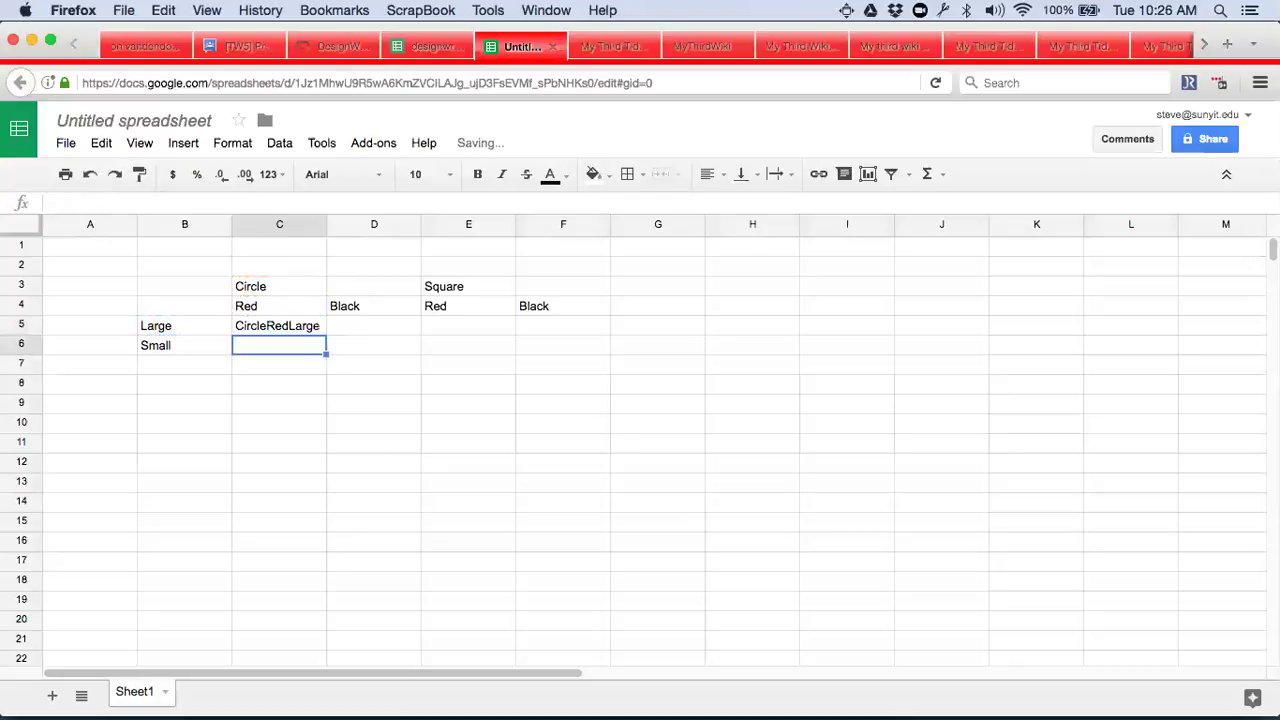
# Step: Adjust the C5 formula so the size reference locks only its column ($B5)
pyautogui.press('super+c')
pyautogui.press('Right')
pyautogui.press('Right')
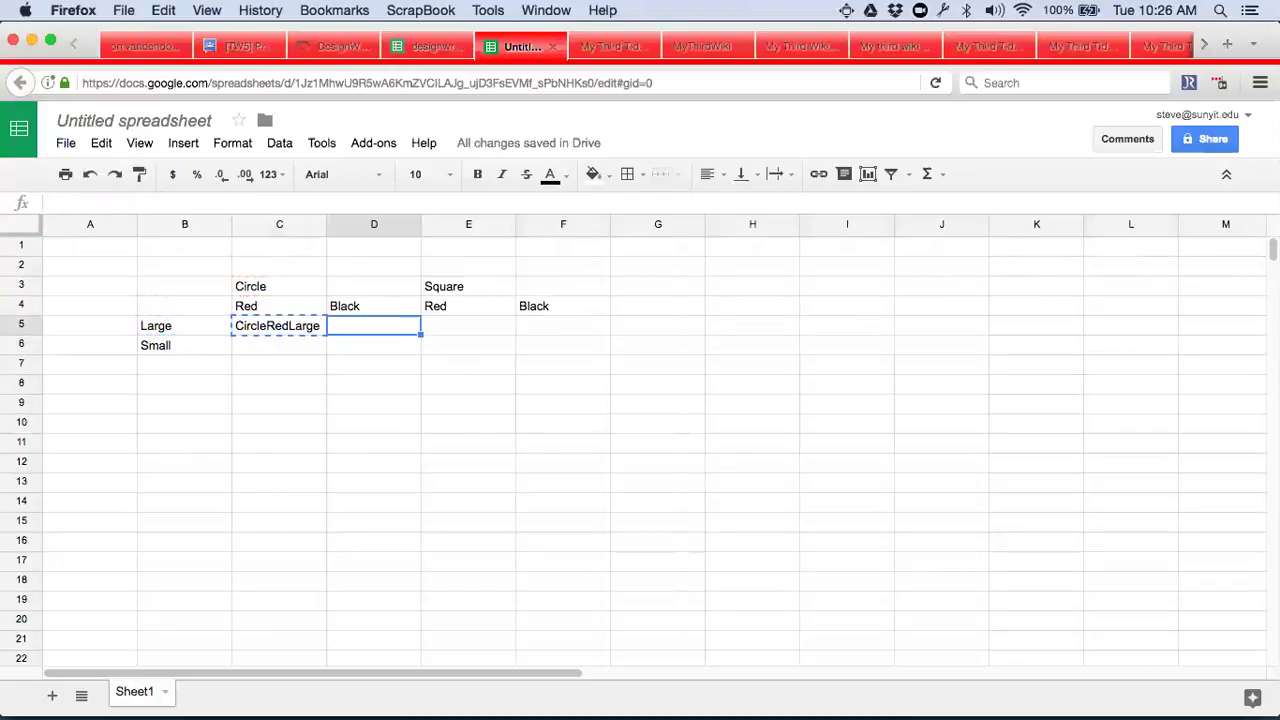
pyautogui.press('Left')
pyautogui.press('Left')
pyautogui.press('Delete')
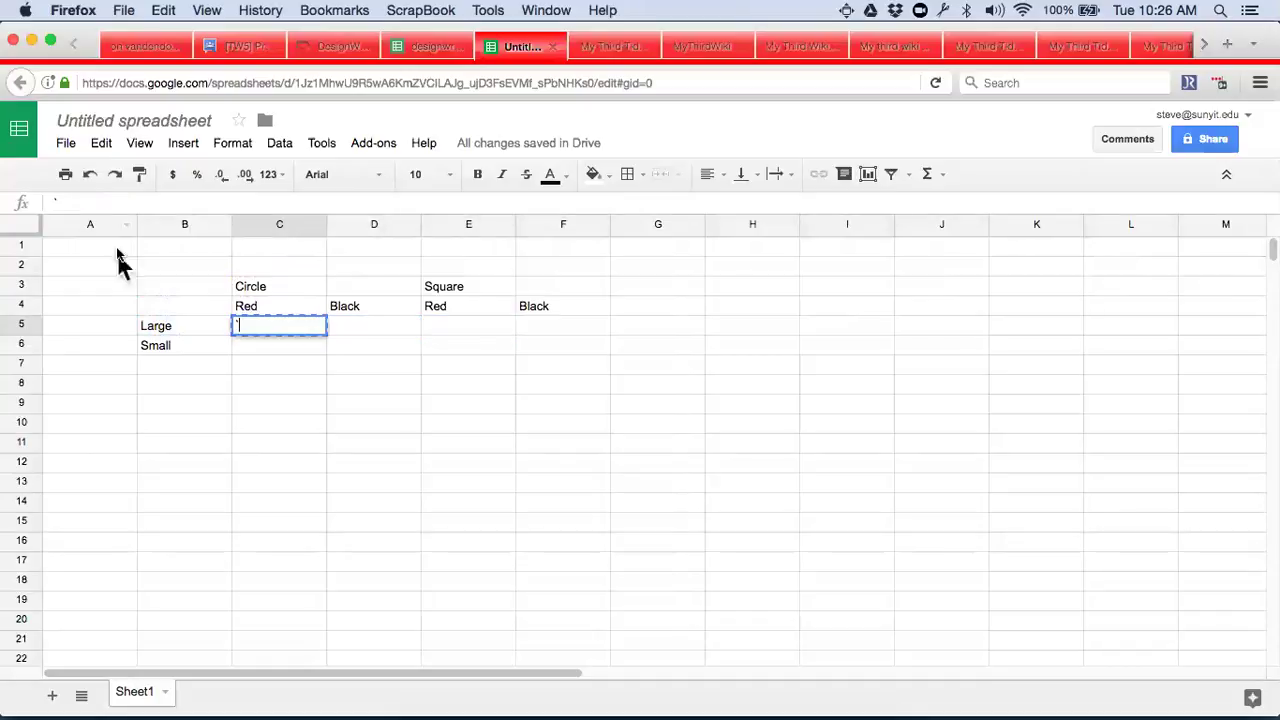
pyautogui.press('super+v')
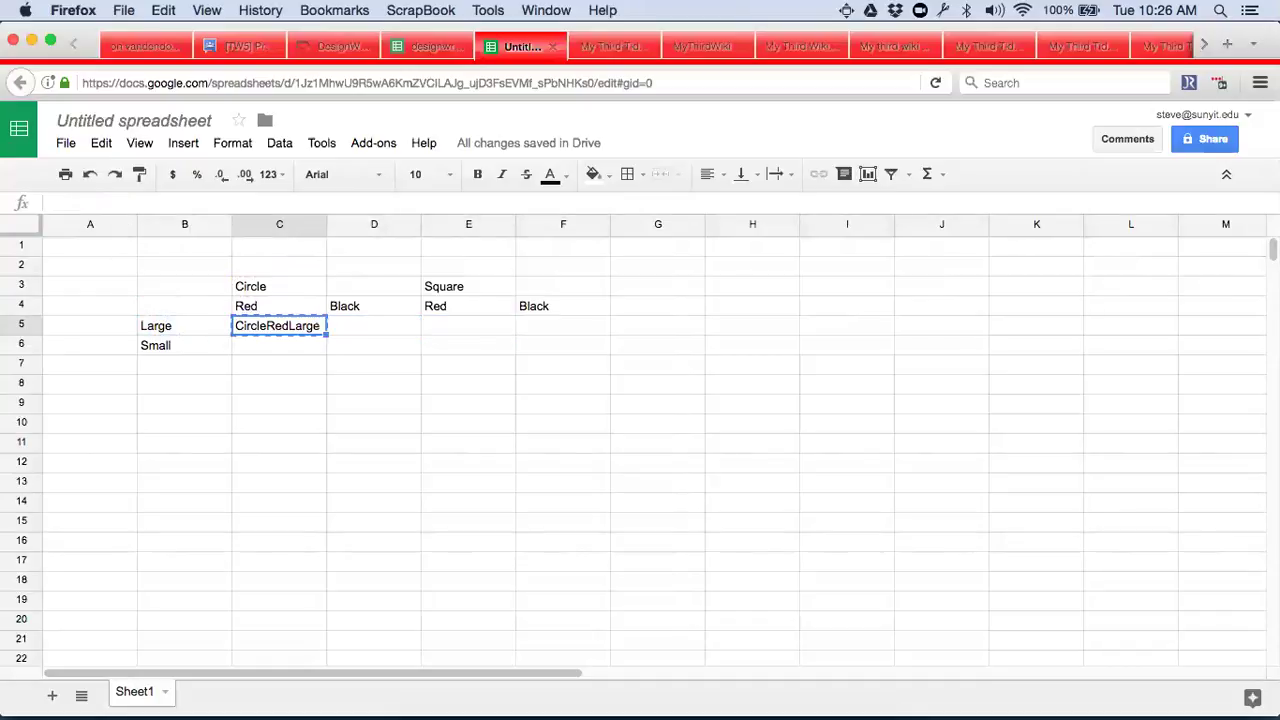
pyautogui.click(227, 366)
pyautogui.press('Up')
pyautogui.press('Up')
pyautogui.press('Right')
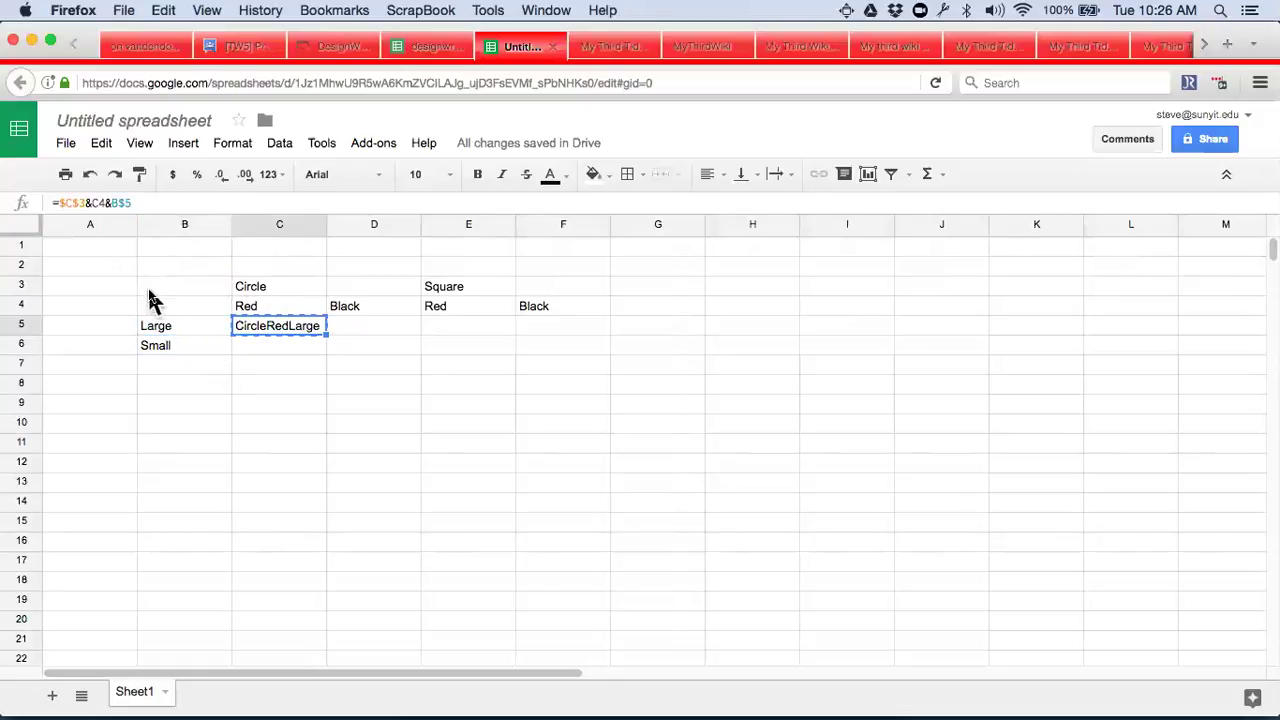
pyautogui.click(110, 202)
pyautogui.write('$')
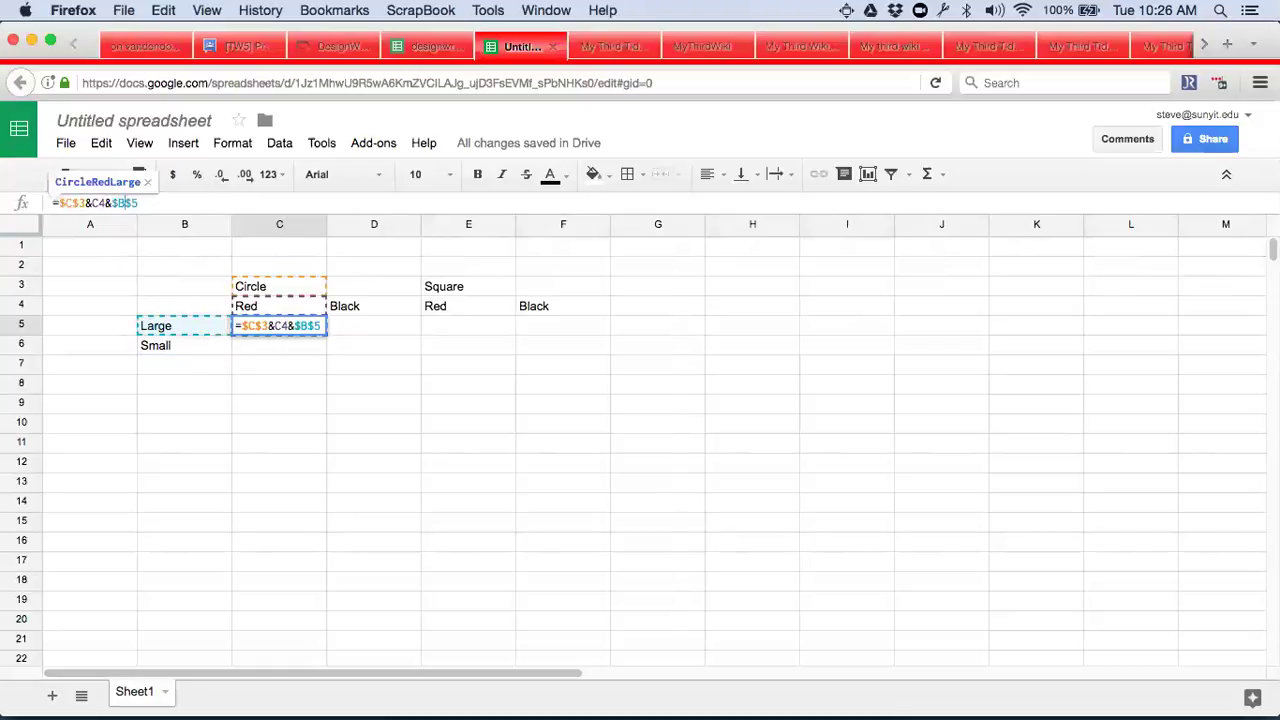
pyautogui.press('BackSpace')
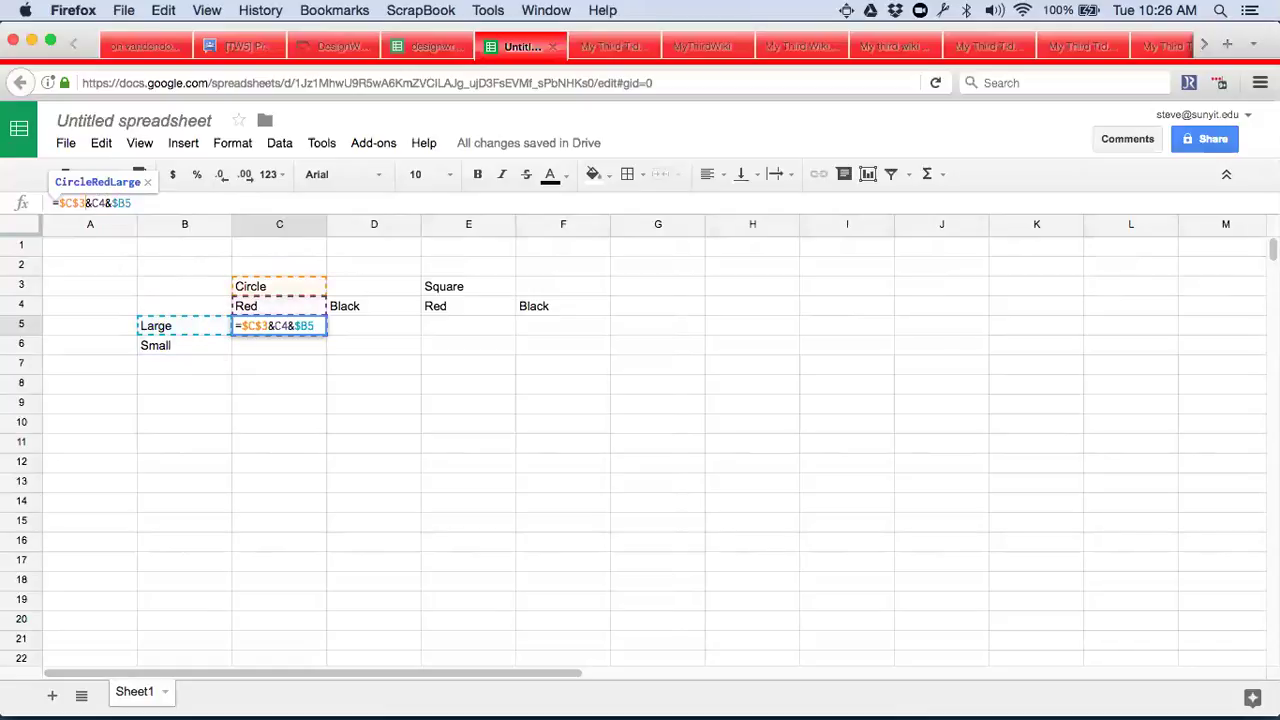
pyautogui.press('Return')
# Step: Copy the C5 label formula into D5, E5 and F5
pyautogui.press('Up')
pyautogui.hotkey('ctrl', 'c')
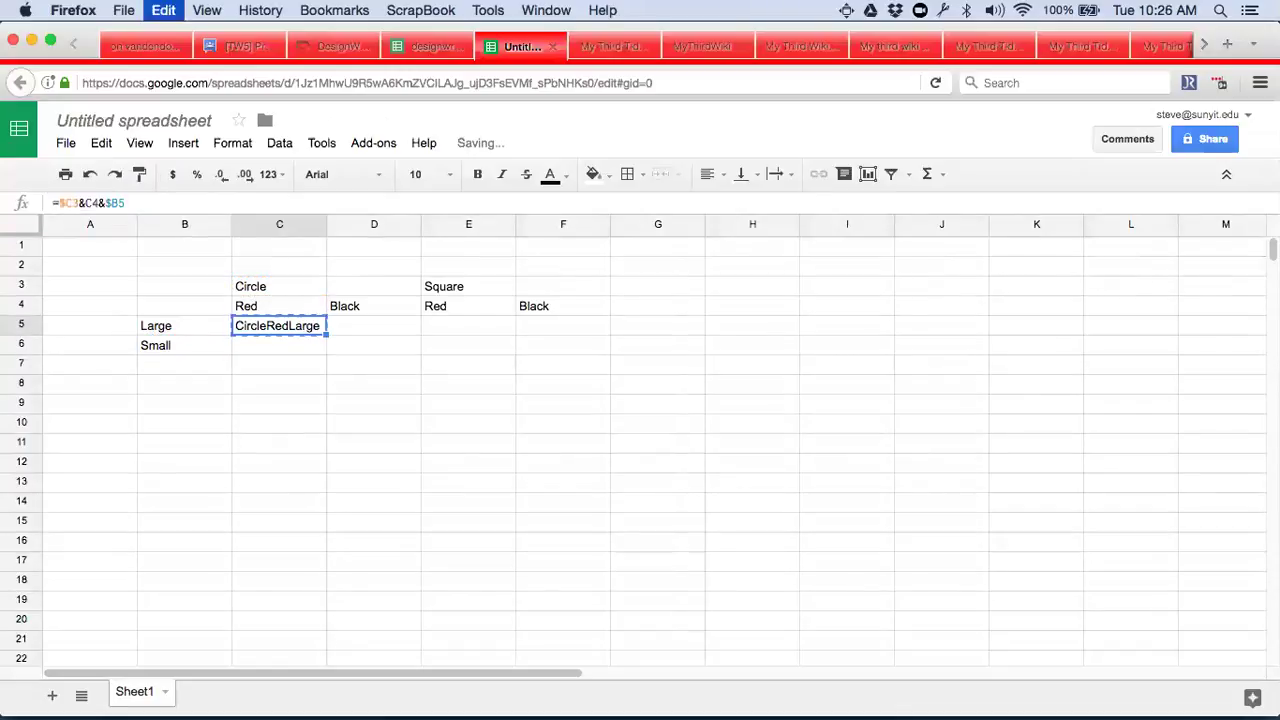
pyautogui.press('Right')
pyautogui.hotkey('ctrl', 'v')
pyautogui.press('Right')
pyautogui.hotkey('ctrl', 'v')
pyautogui.press('Right')
pyautogui.hotkey('ctrl', 'v')
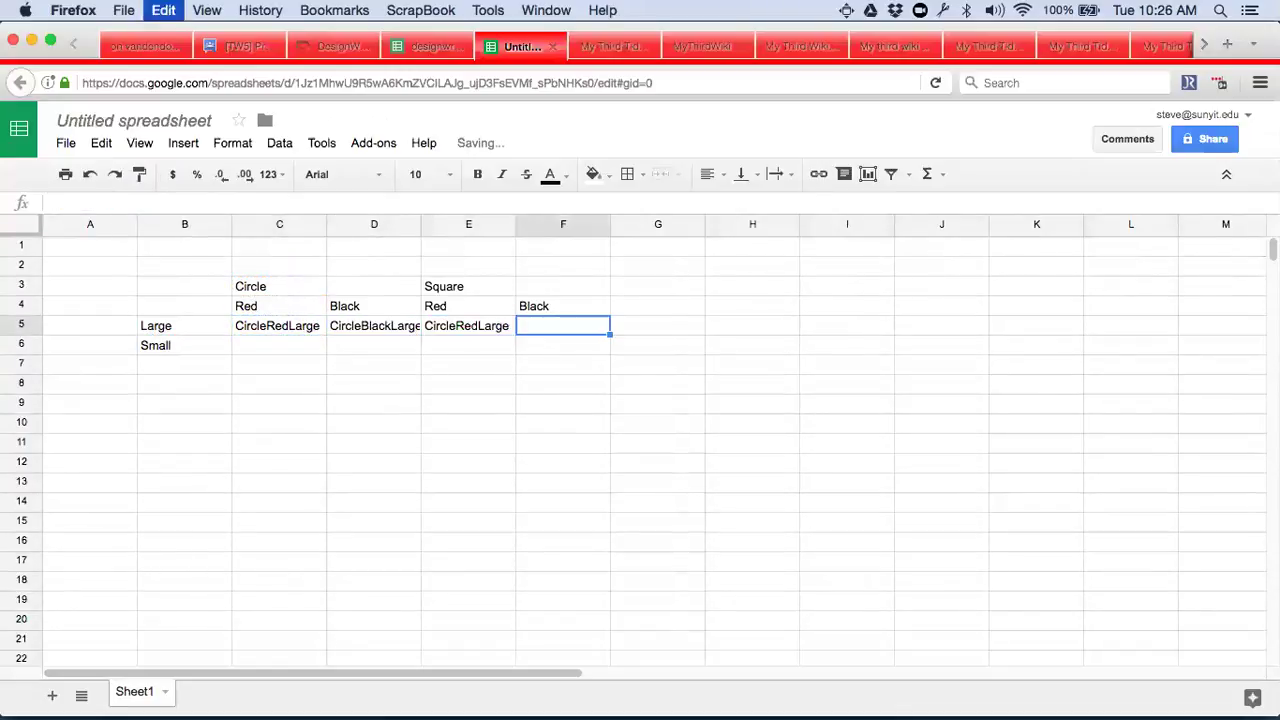
pyautogui.press('Left')
pyautogui.press('Left')
pyautogui.press('Left')
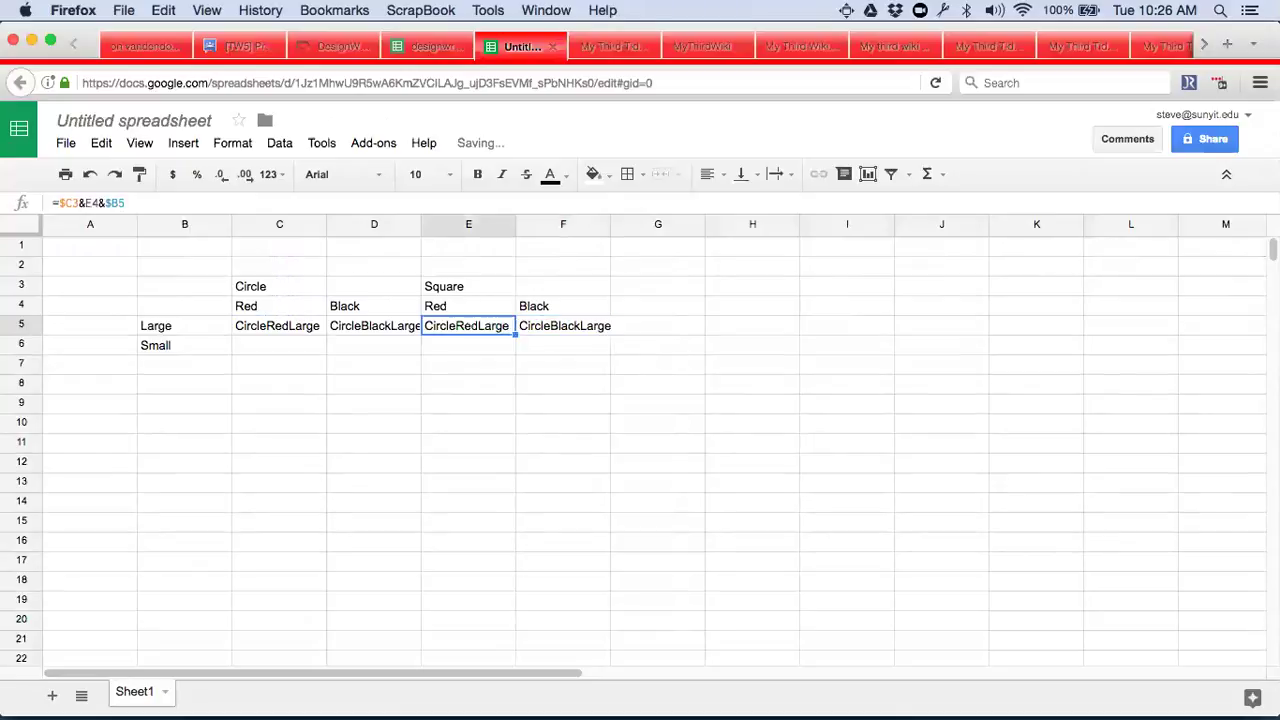
# Step: Make C5 read =C3&C4&$B5 and recopy it across D5:F5
pyautogui.click(67, 197)
pyautogui.press('BackSpace')
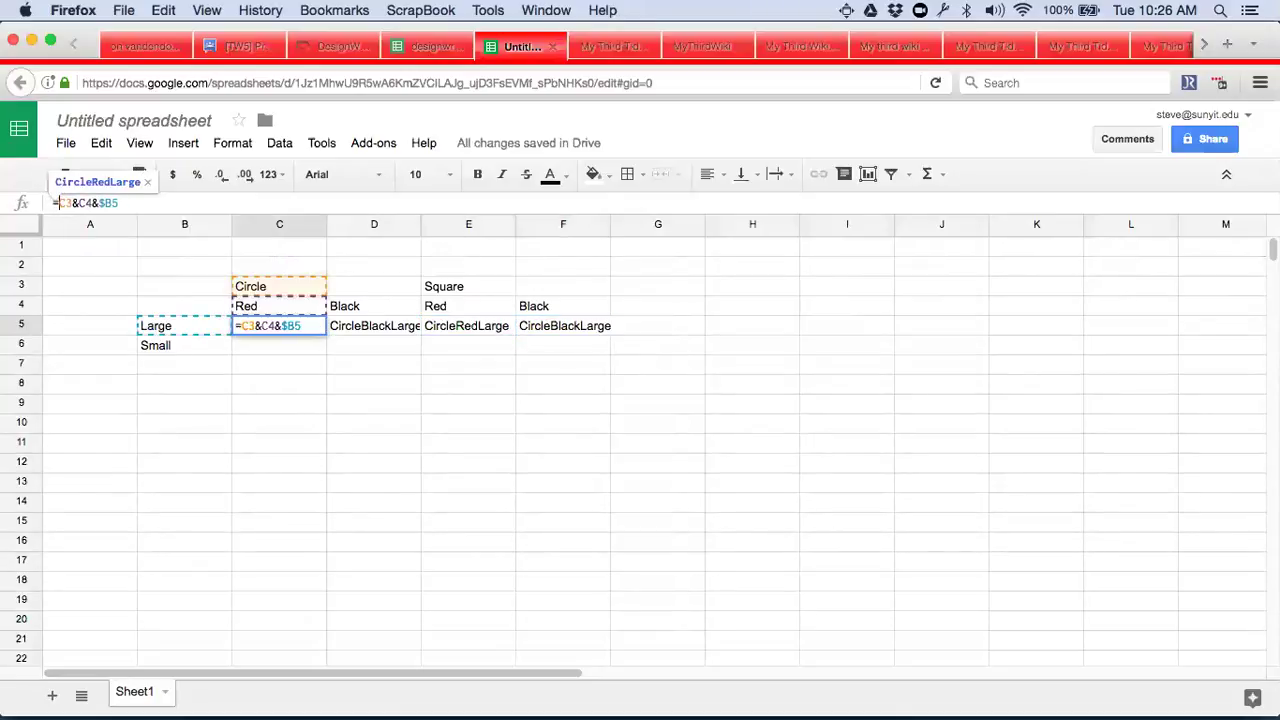
pyautogui.press('Return')
pyautogui.press('Up')
pyautogui.press('super+c')
pyautogui.press('Right')
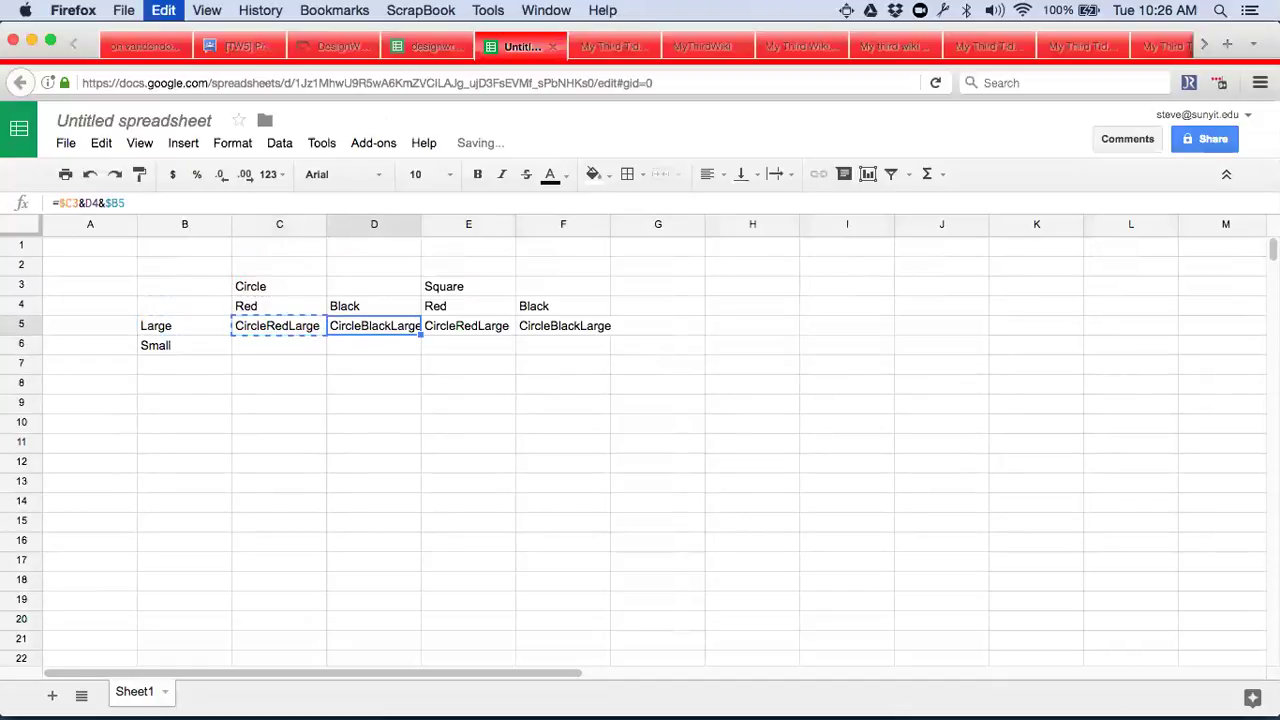
pyautogui.press('super+v')
pyautogui.press('Right')
pyautogui.press('super+v')
pyautogui.press('Right')
pyautogui.press('super+v')
pyautogui.press('Left')
# Step: Set D3 to =C3 and F3 to =E3 so Circle and Square repeat
pyautogui.press('Left')
pyautogui.press('Left')
pyautogui.press('Up')
pyautogui.press('Up')
pyautogui.press('Right')
pyautogui.write('=')
pyautogui.press('Left')
pyautogui.press('Return')
pyautogui.press('Right')
pyautogui.press('Right')
pyautogui.press('Up')
pyautogui.write('=')
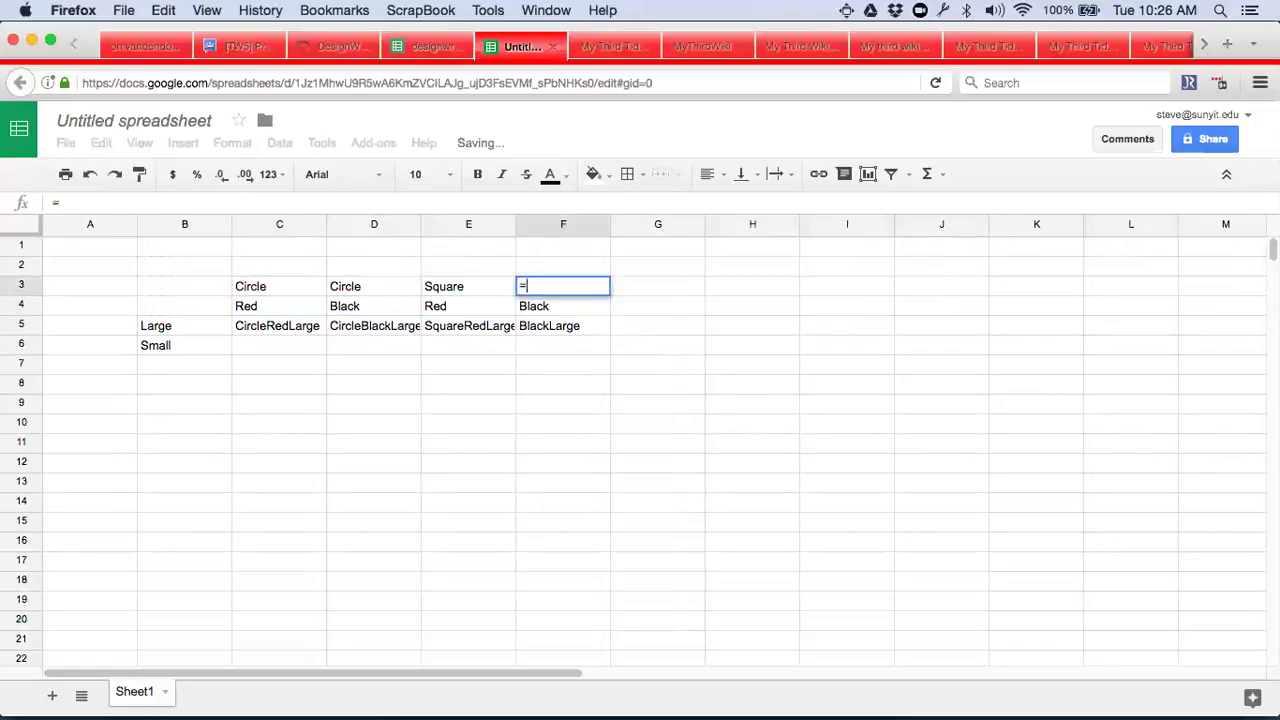
pyautogui.press('Left')
pyautogui.press('Return')
# Step: Paste the C5:F5 label formulas into row 6, then clear the wrong results
pyautogui.press('Down')
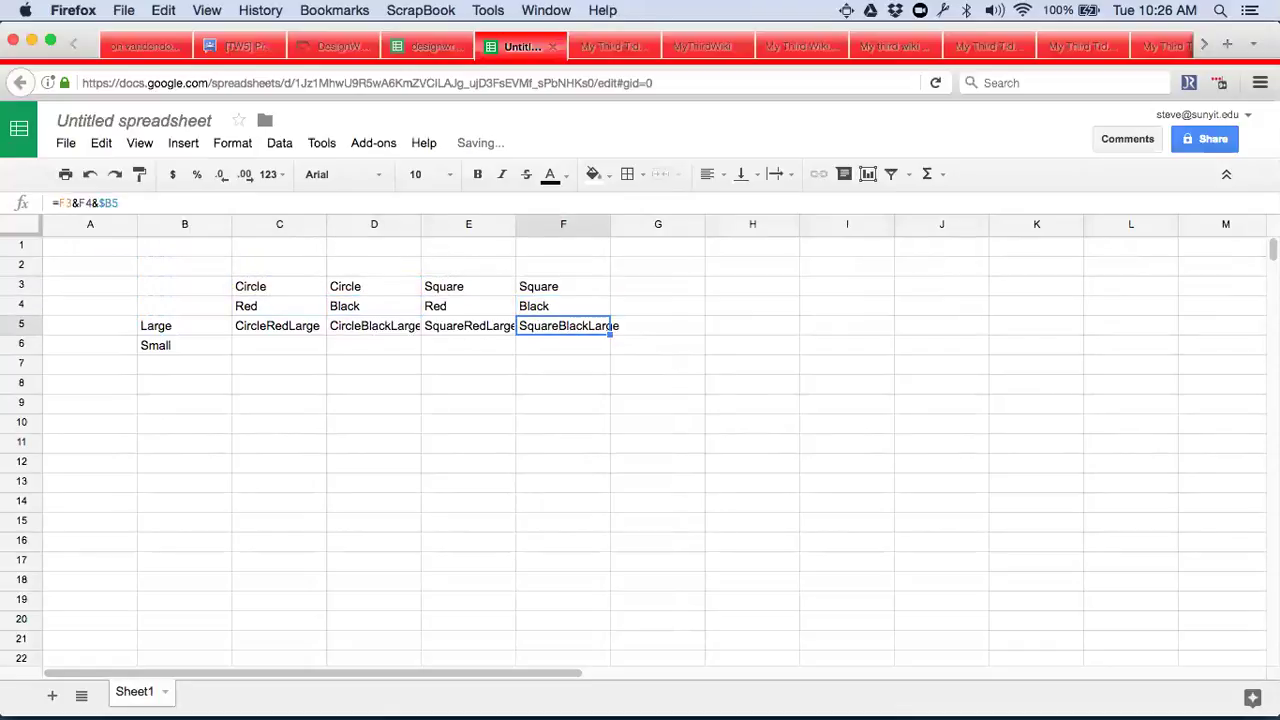
pyautogui.press('Left')
pyautogui.press('Left')
pyautogui.press('Left')
pyautogui.hotkey('shift', 'Right')
pyautogui.hotkey('shift', 'Right')
pyautogui.hotkey('shift', 'Right')
pyautogui.press('super+c')
pyautogui.press('Down')
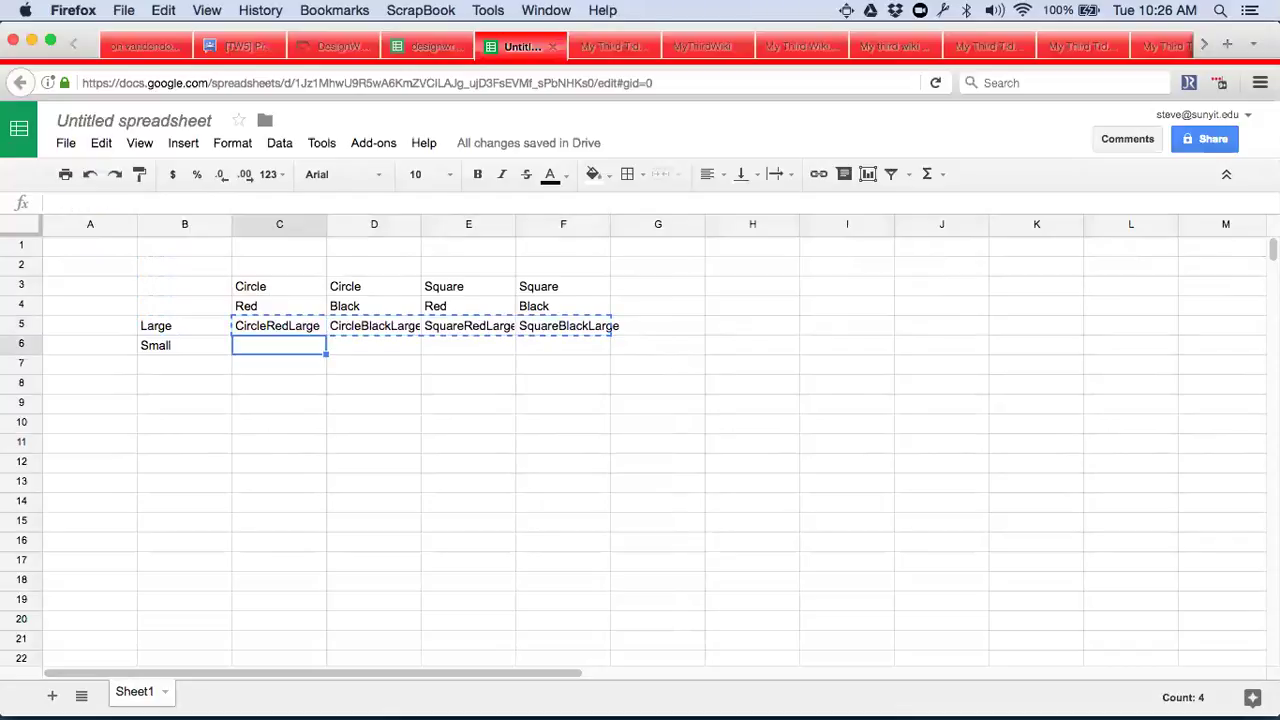
pyautogui.press('super+v')
pyautogui.press('Left')
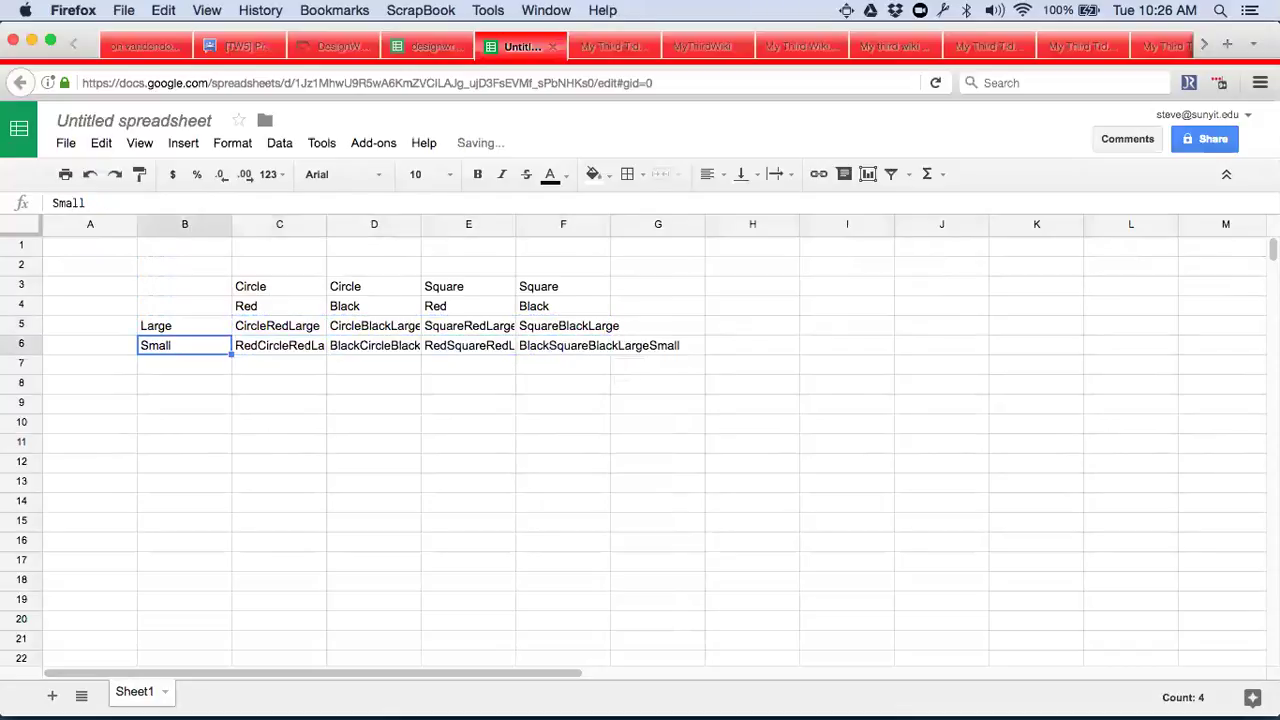
pyautogui.press('Right')
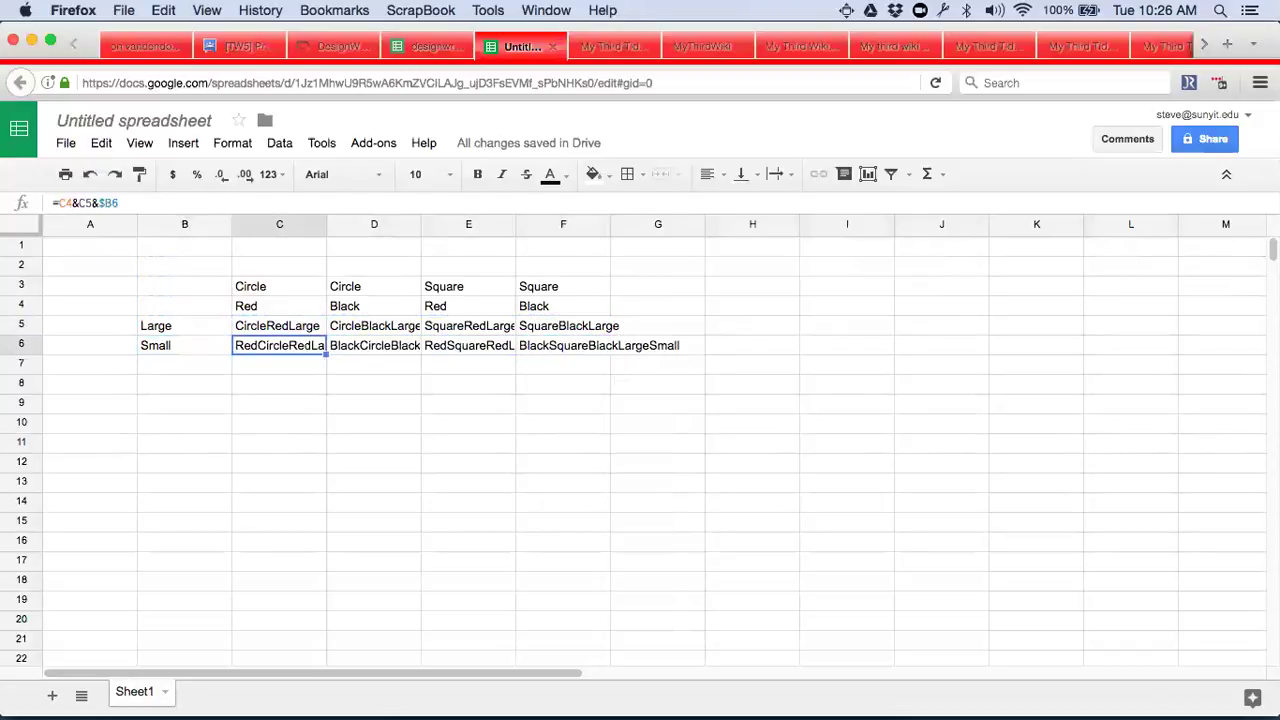
pyautogui.press('BackSpace')
pyautogui.press('Right')
pyautogui.press('BackSpace')
pyautogui.press('Right')
pyautogui.press('BackSpace')
pyautogui.press('Right')
pyautogui.press('BackSpace')
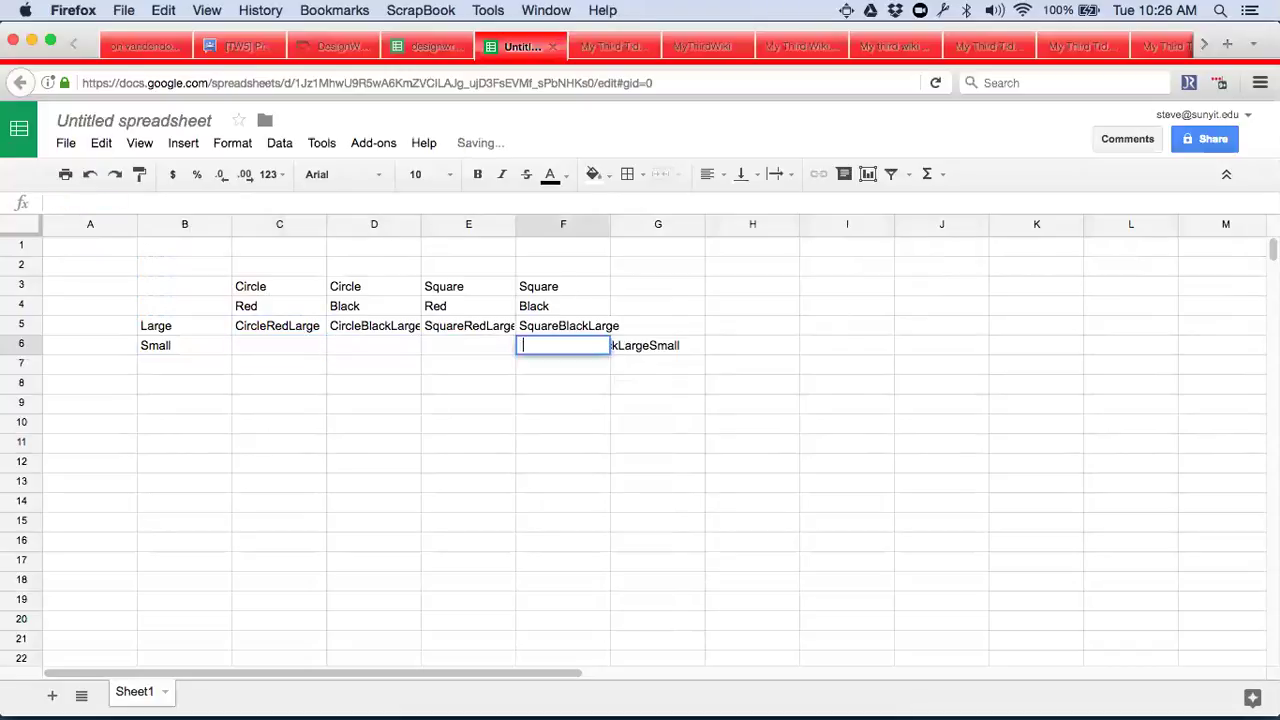
pyautogui.press('Left')
pyautogui.press('Left')
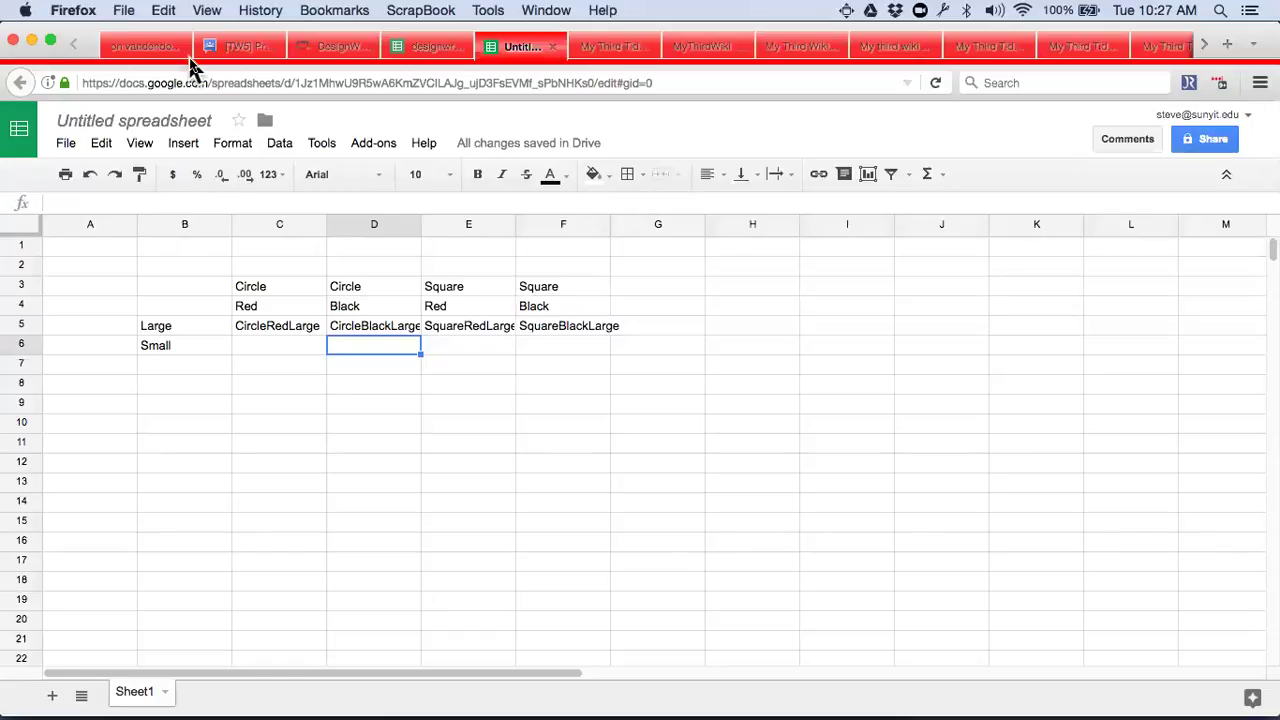
# Step: Open the xtab macro tiddler in edit mode to review its \define xtab source, then switch wikis
pyautogui.click(607, 48)
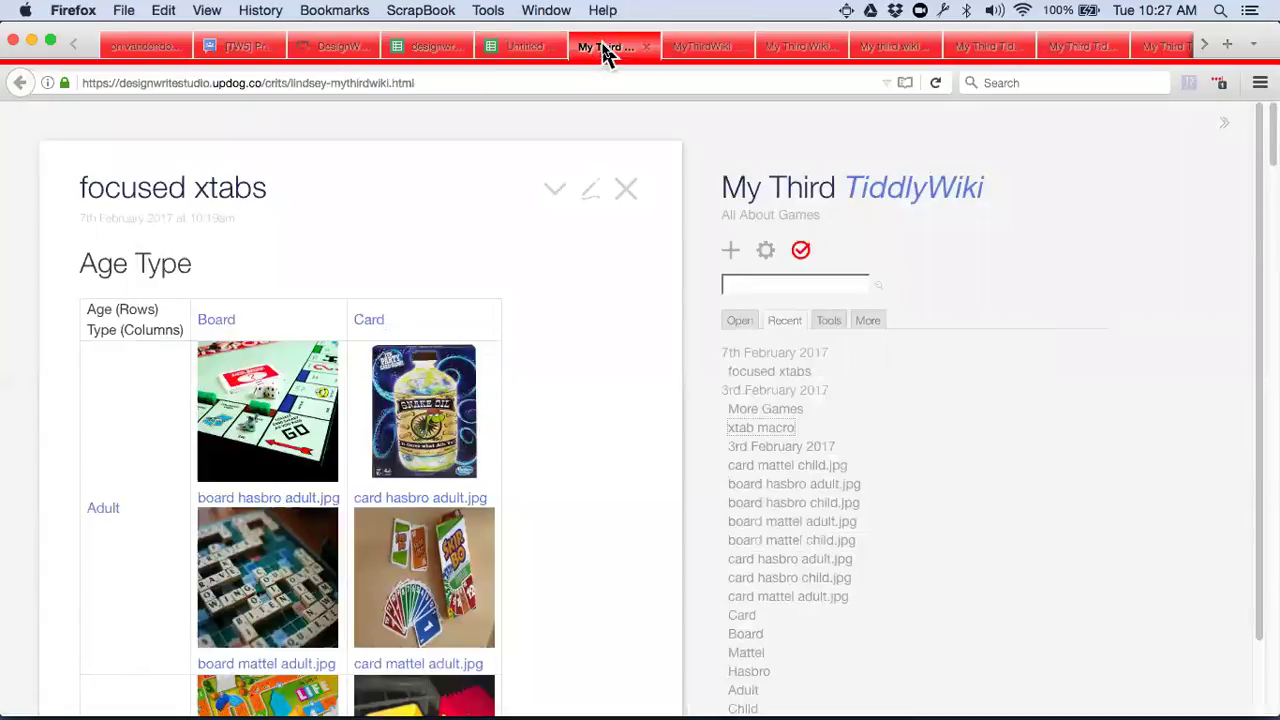
pyautogui.click(764, 431)
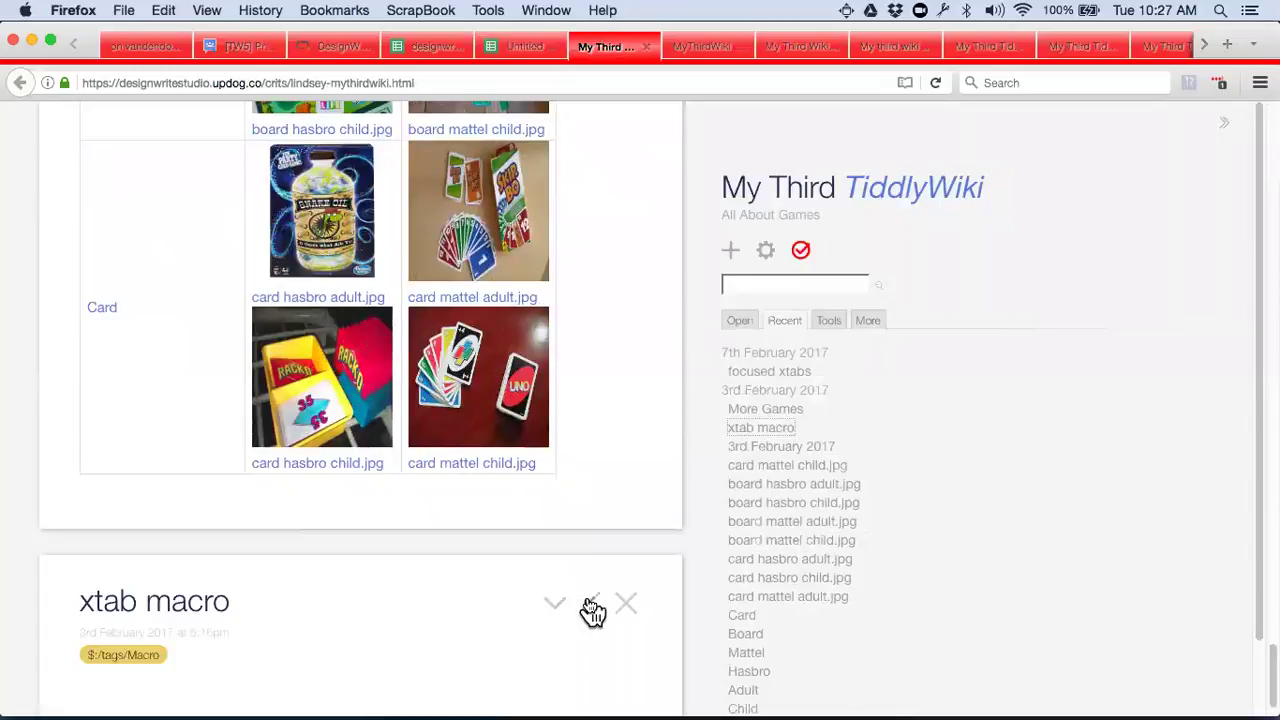
pyautogui.click(593, 608)
pyautogui.scroll(-5, 590, 600)
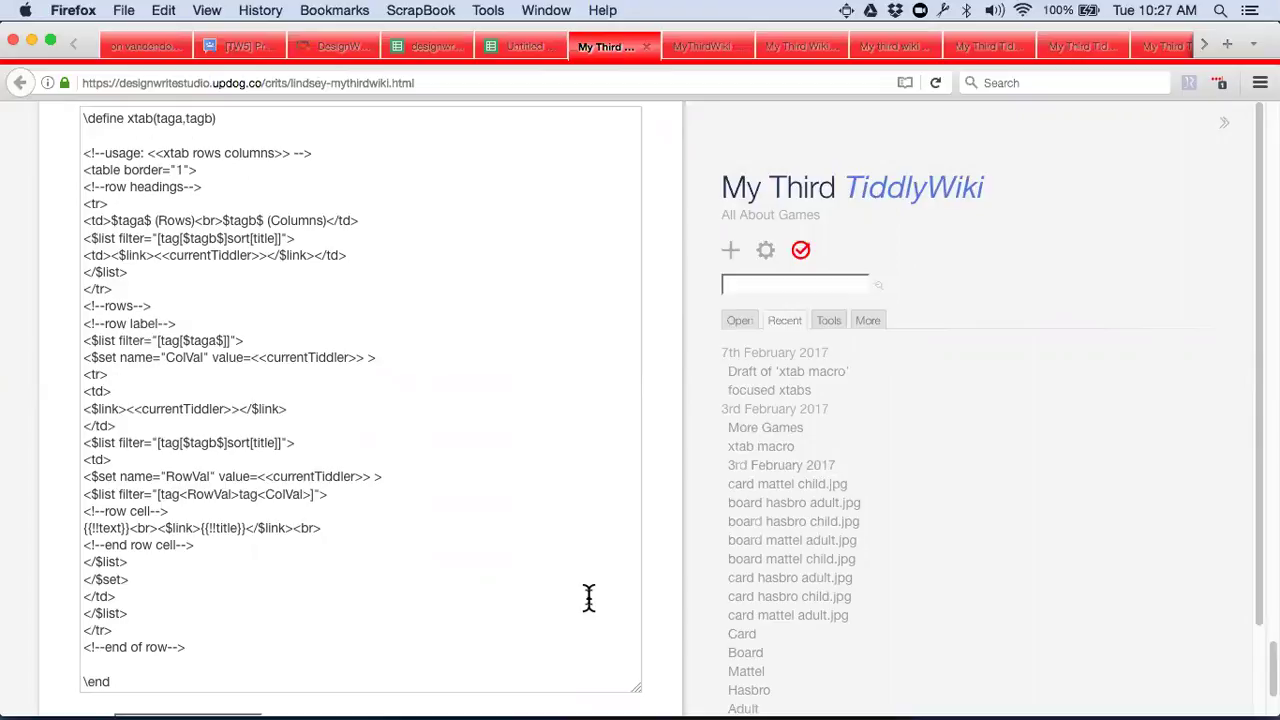
pyautogui.scroll(5, 588, 597)
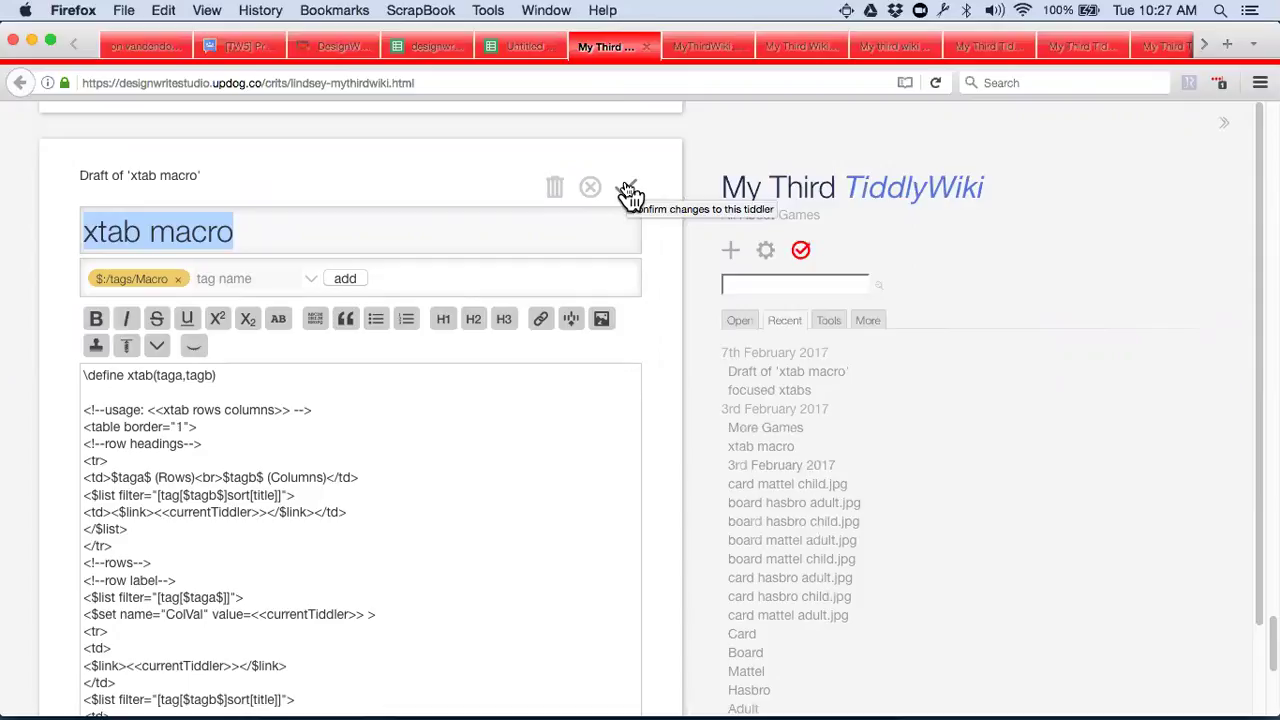
pyautogui.click(700, 47)
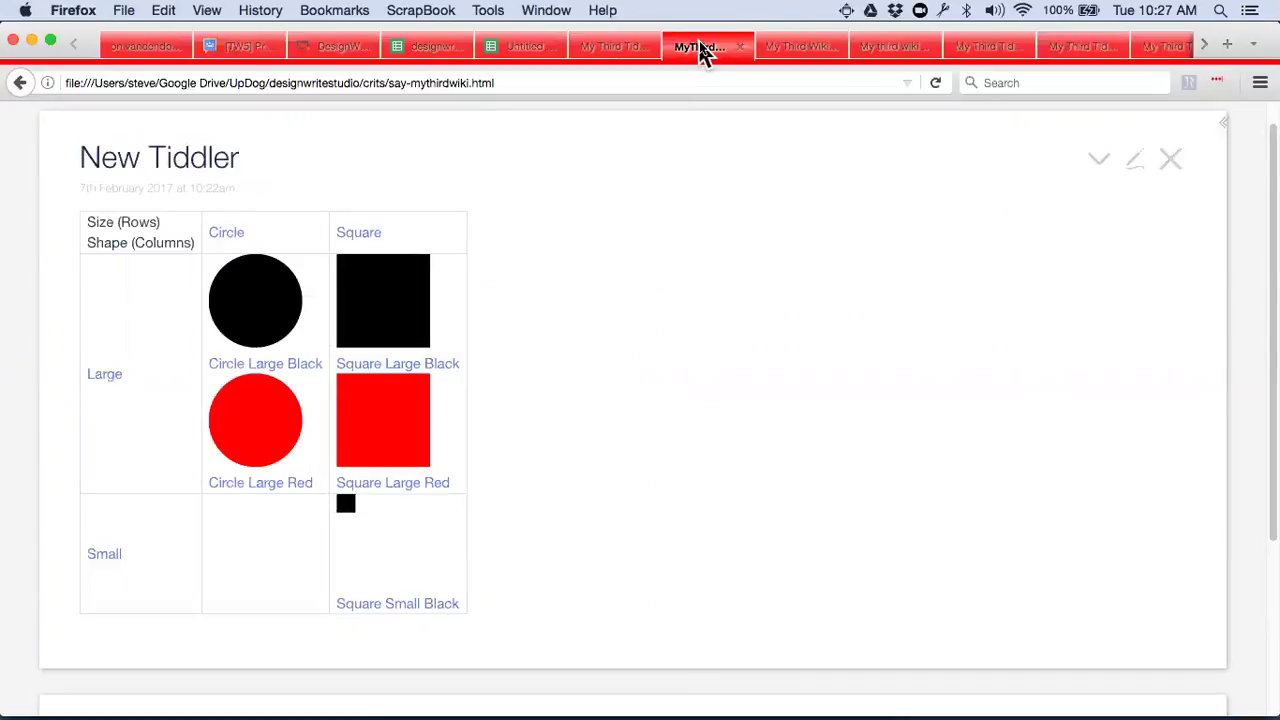
# Step: In a new tab, open UpDog/designwritestudio/skunkworks/toc-tabs-essay/toc-tabs-essay.html
pyautogui.press('super+t')
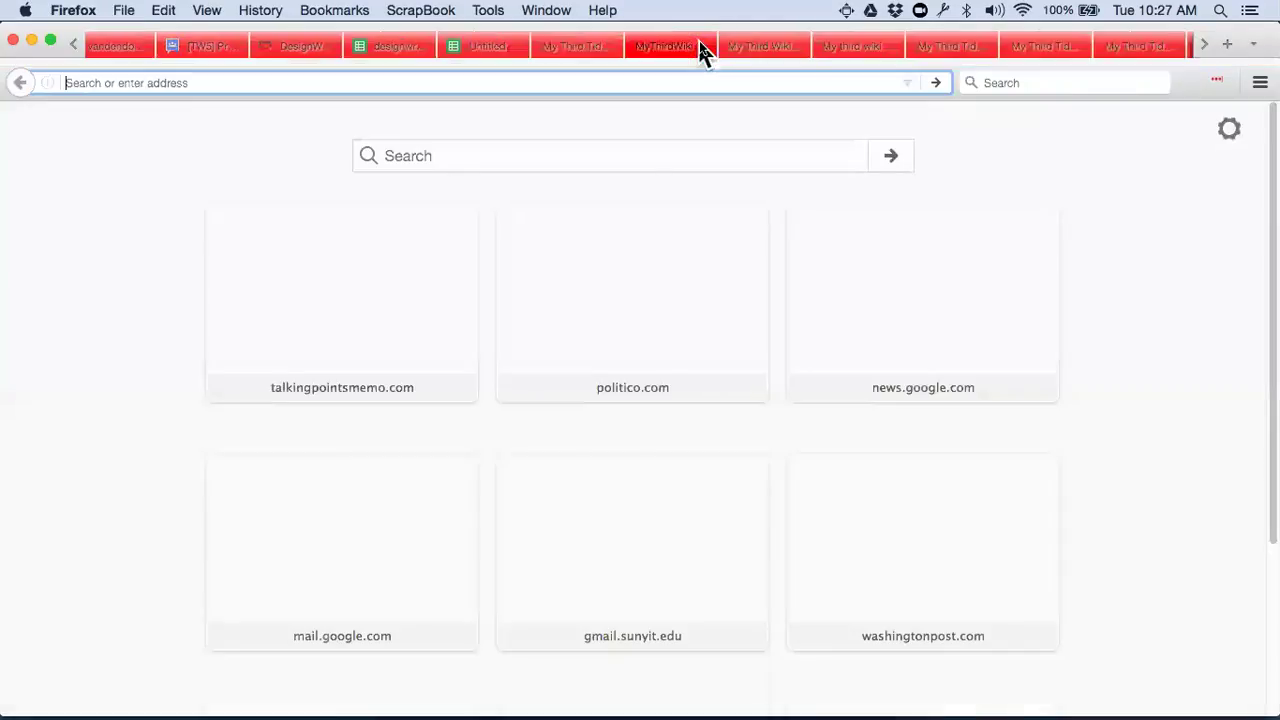
pyautogui.press('super+o')
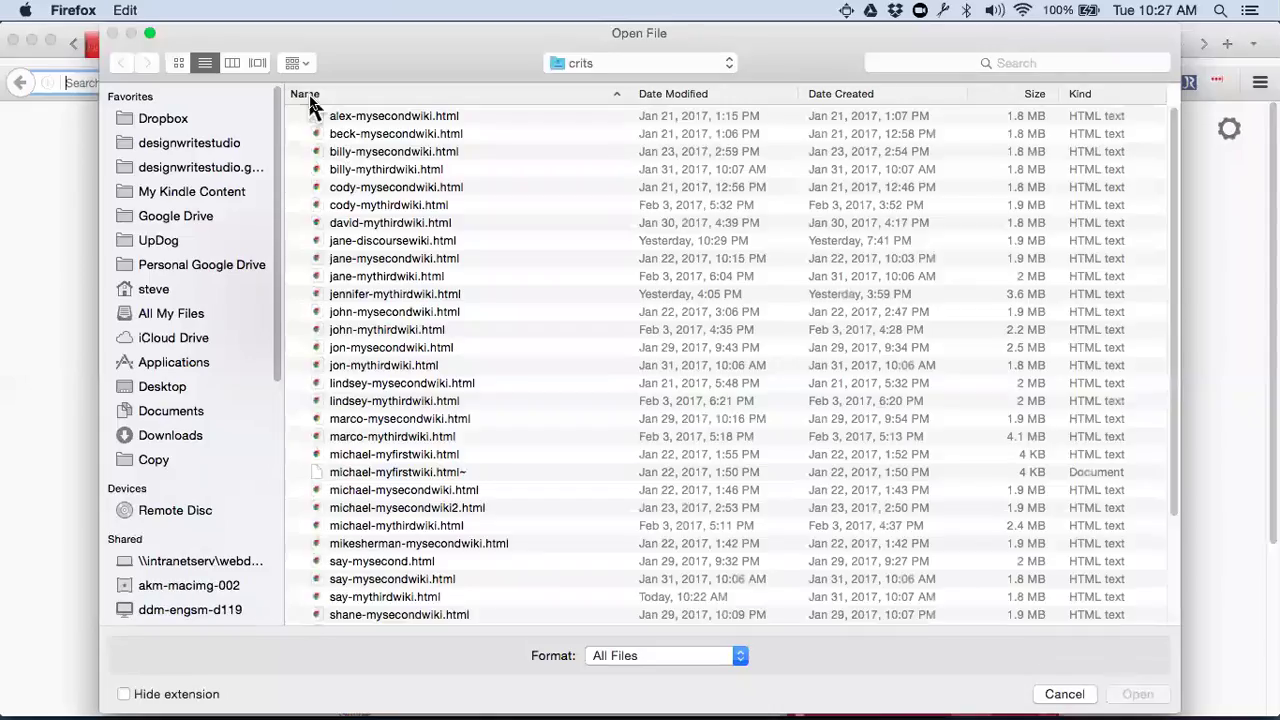
pyautogui.click(167, 214)
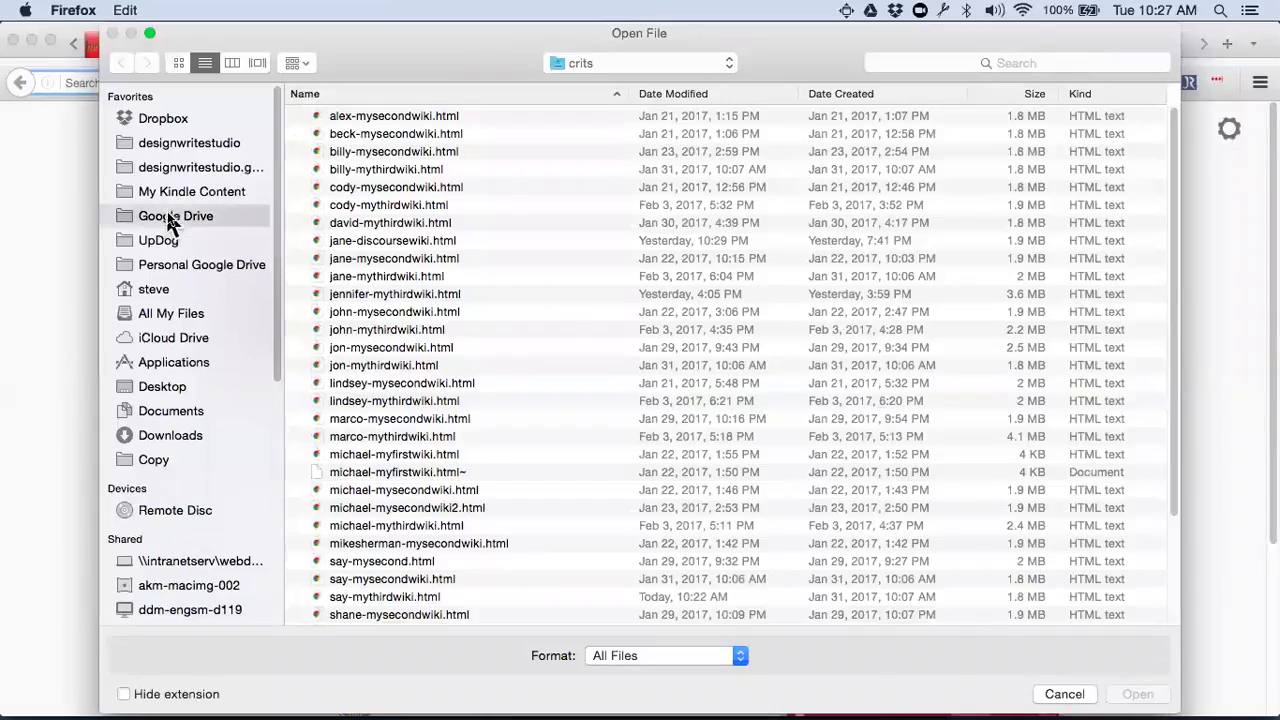
pyautogui.click(161, 246)
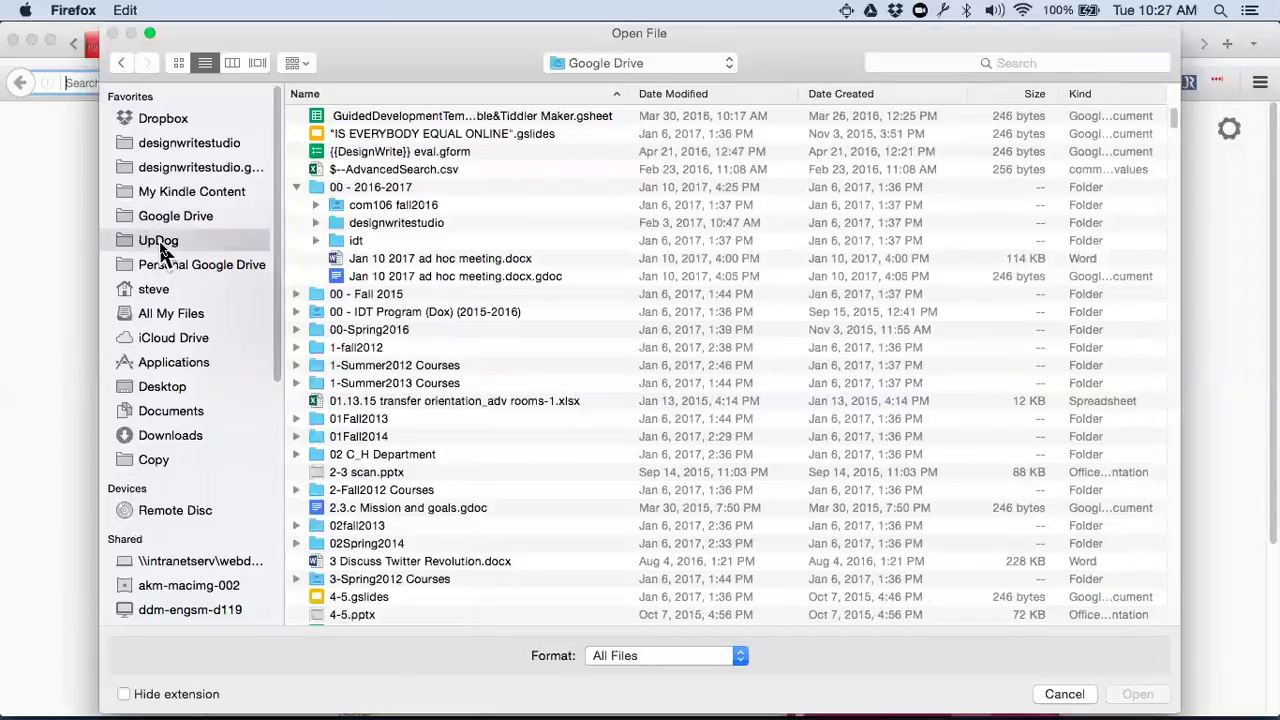
pyautogui.click(296, 133)
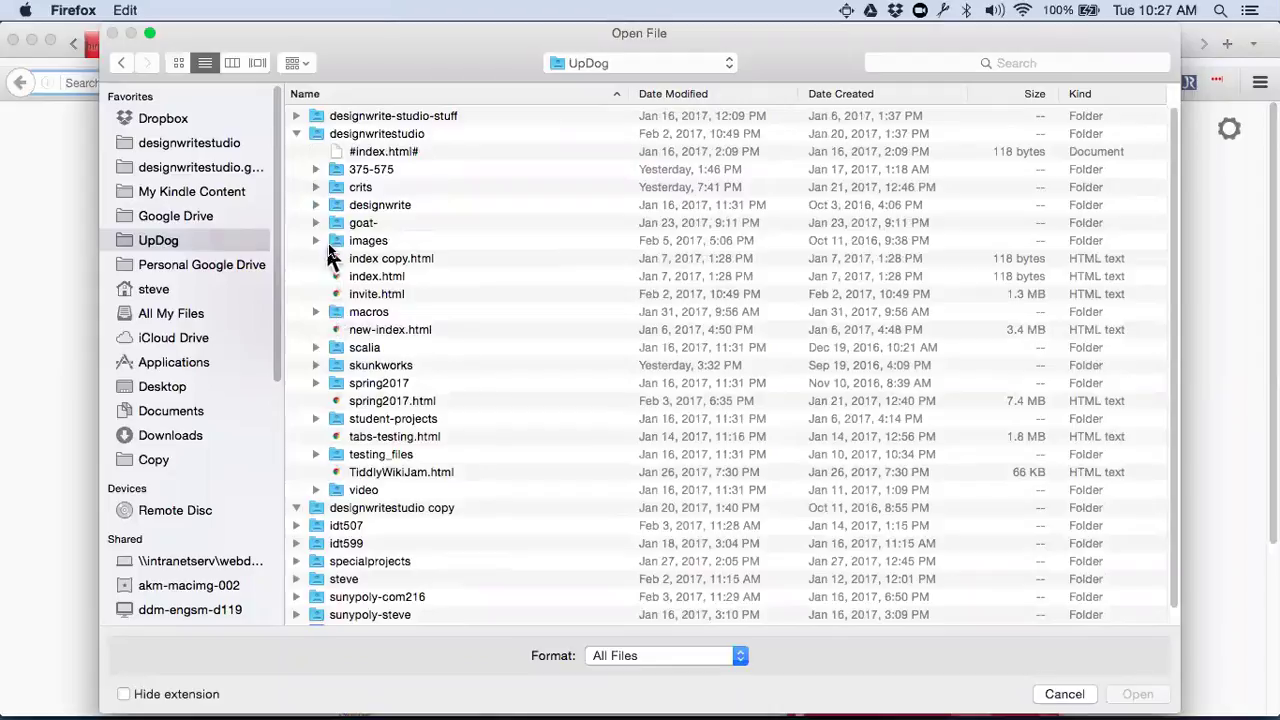
pyautogui.click(314, 362)
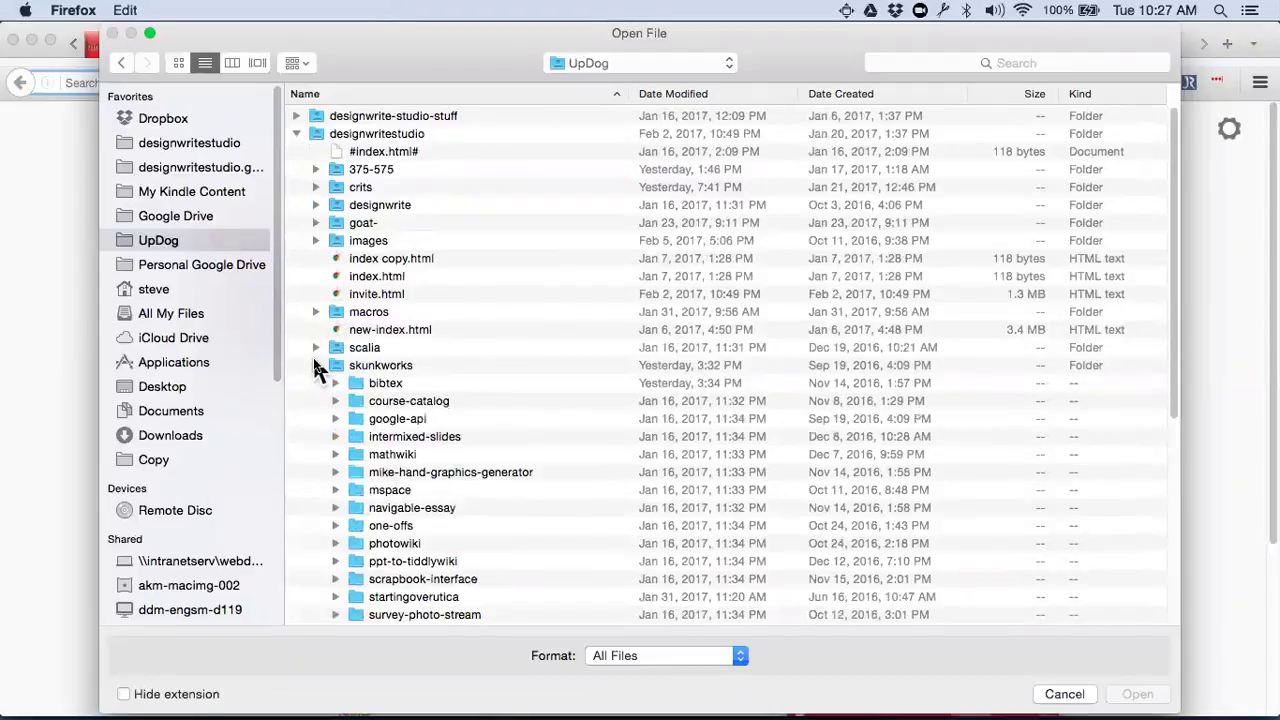
pyautogui.click(336, 508)
pyautogui.scroll(-2, 338, 517)
pyautogui.scroll(-1, 337, 517)
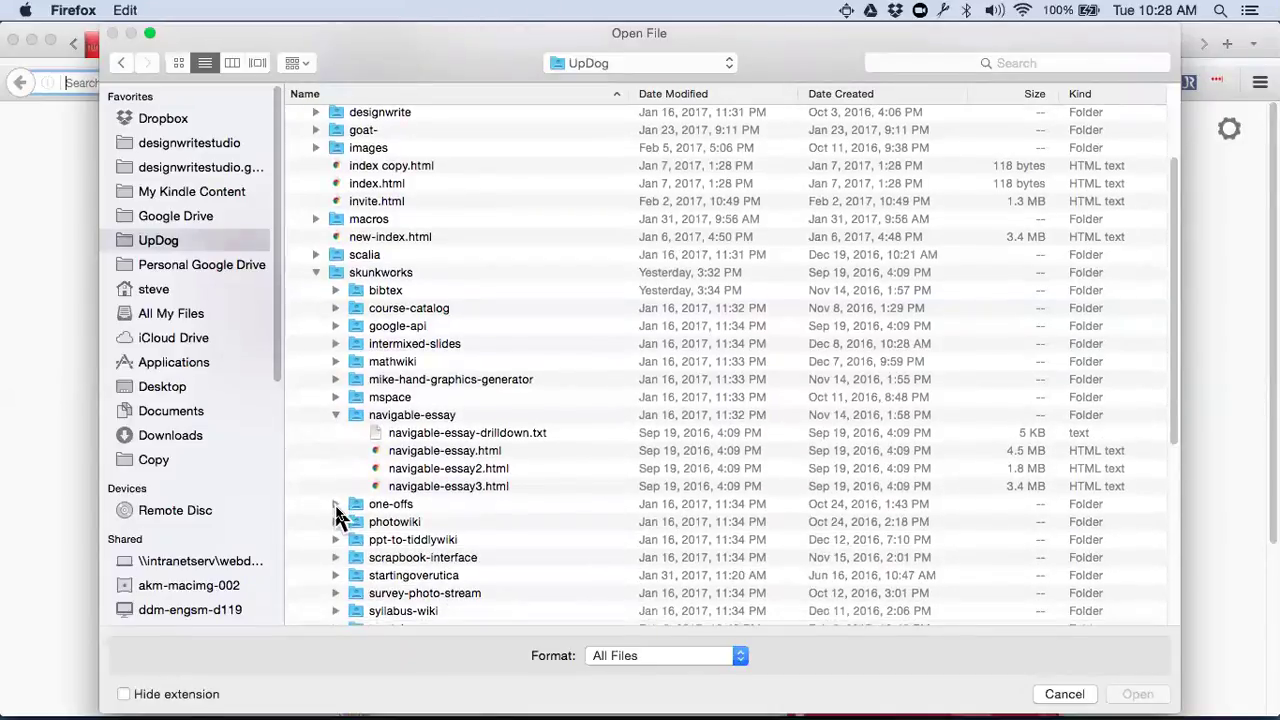
pyautogui.click(336, 416)
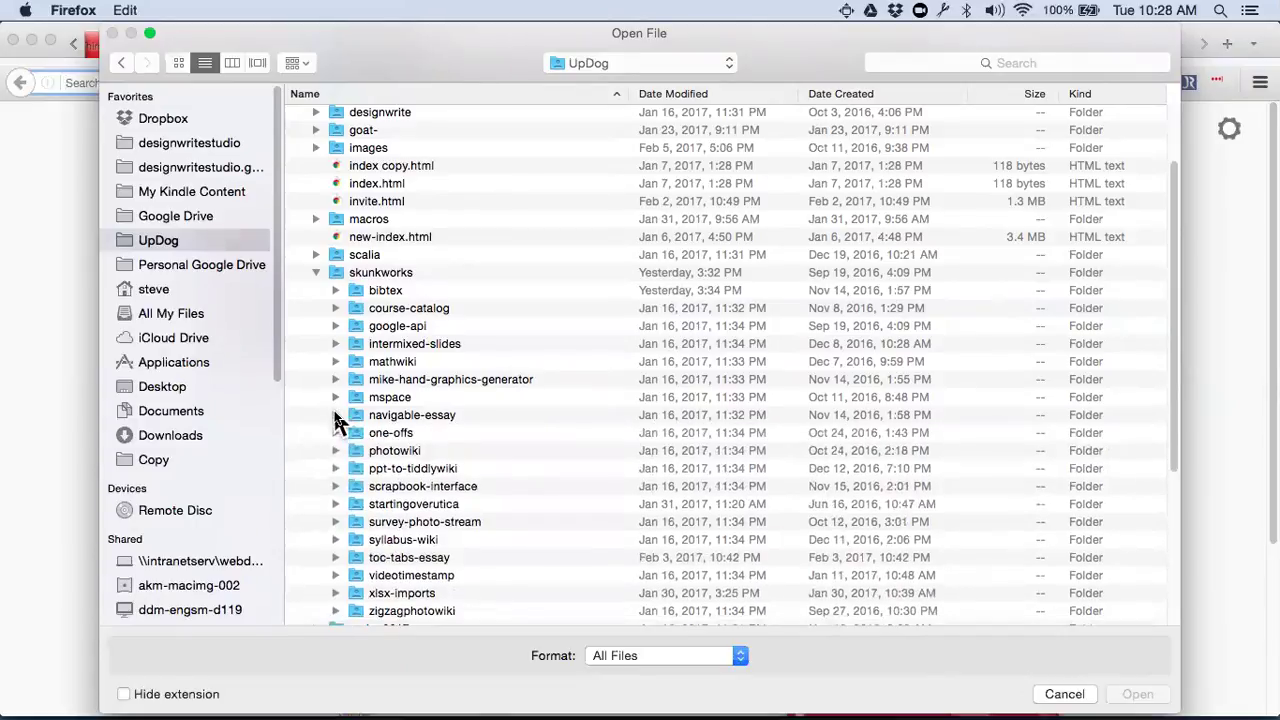
pyautogui.click(336, 558)
pyautogui.doubleClick(442, 572)
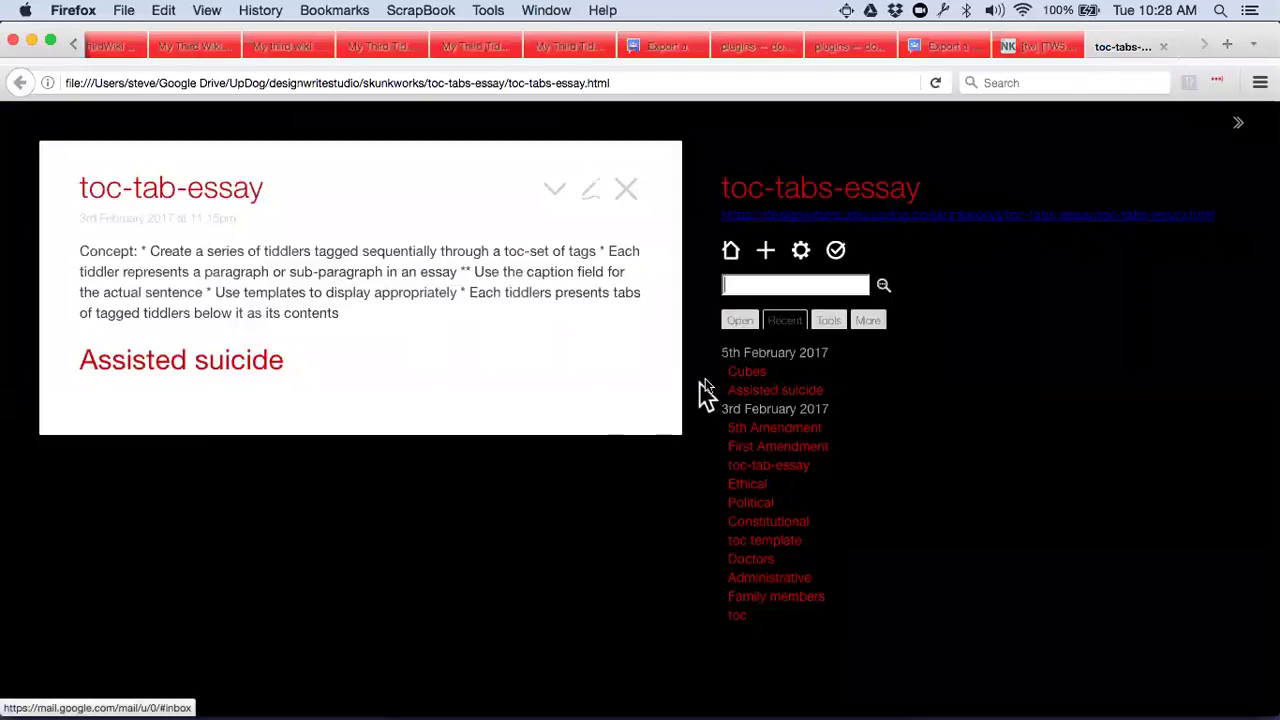
# Step: Open the Cubes tiddler from the sidebar's Recent list
pyautogui.click(737, 378)
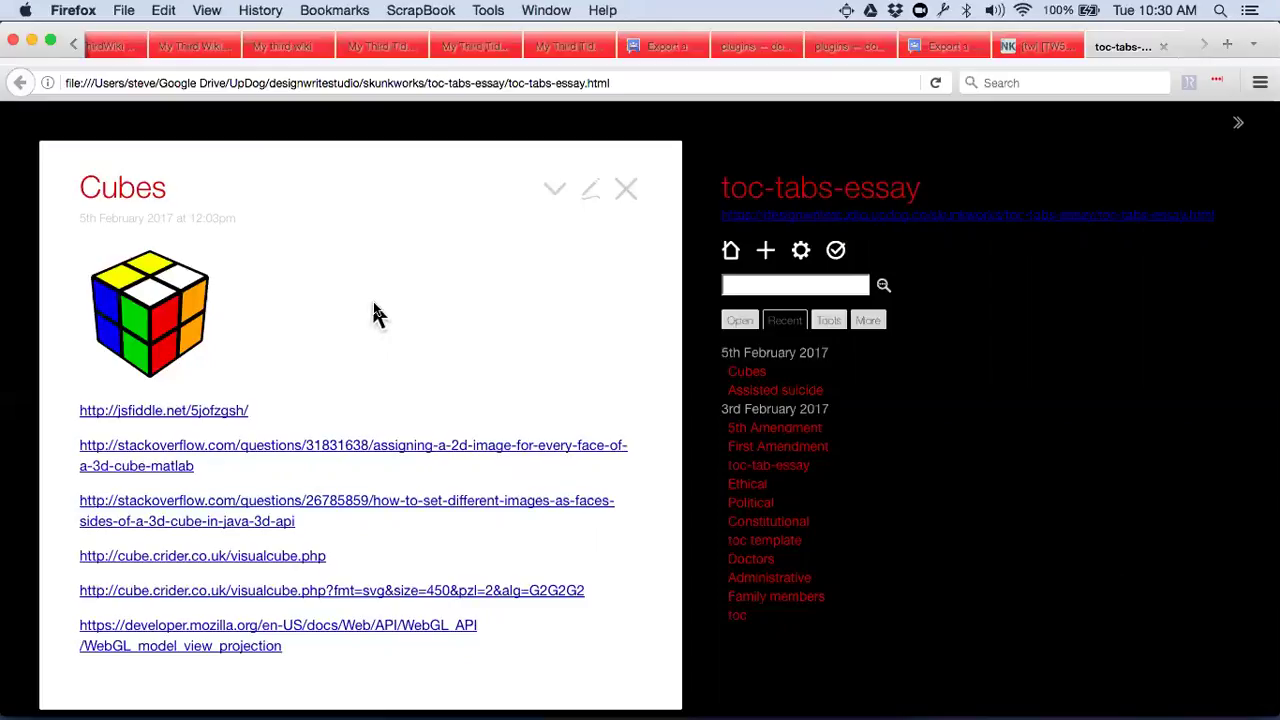
# Step: Follow the visualcube.php link, then load the example cube (pzl=2, alg=R2F2R2)
pyautogui.click(224, 557)
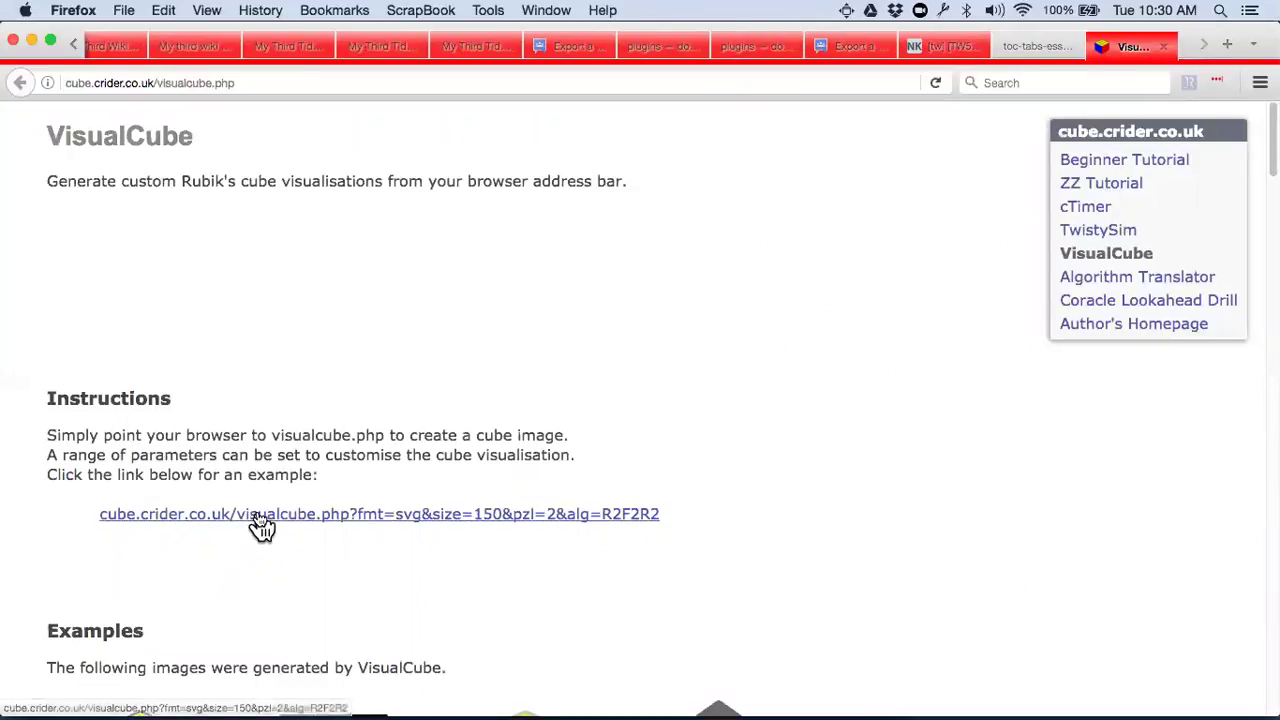
pyautogui.click(265, 516)
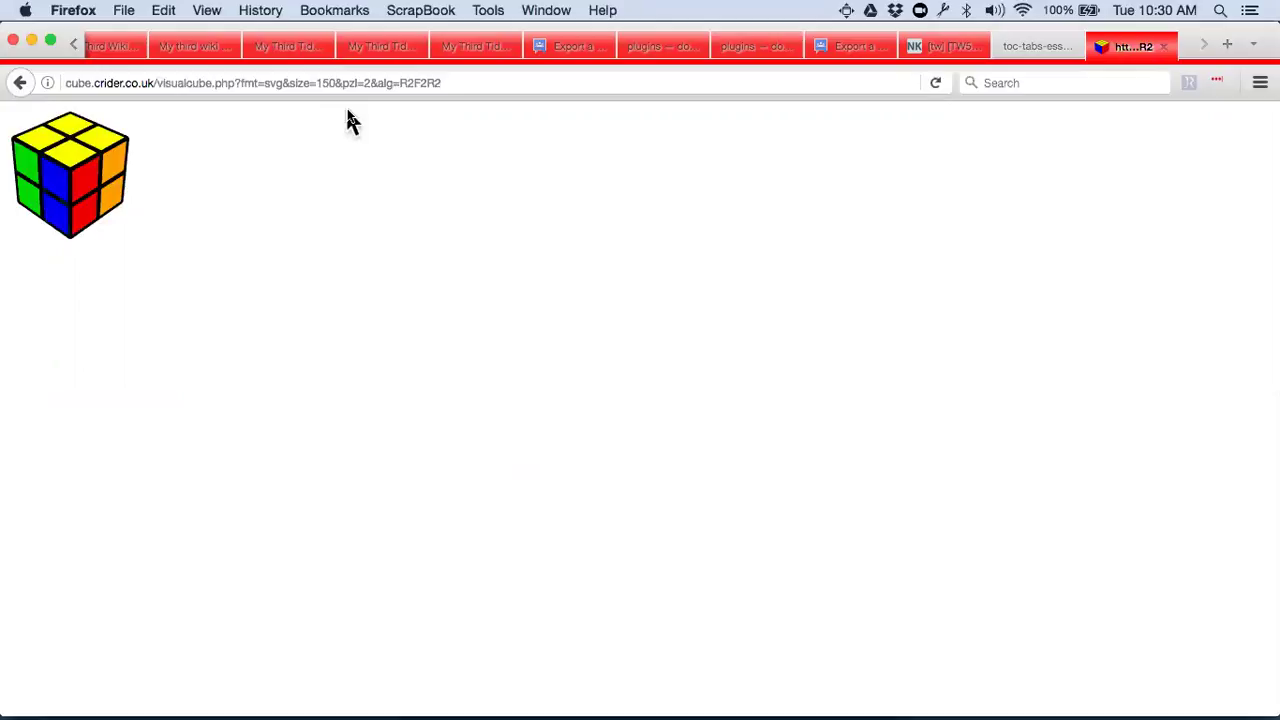
# Step: Change the cube URL's pzl to 4, then to 16, reloading each time
pyautogui.click(370, 83)
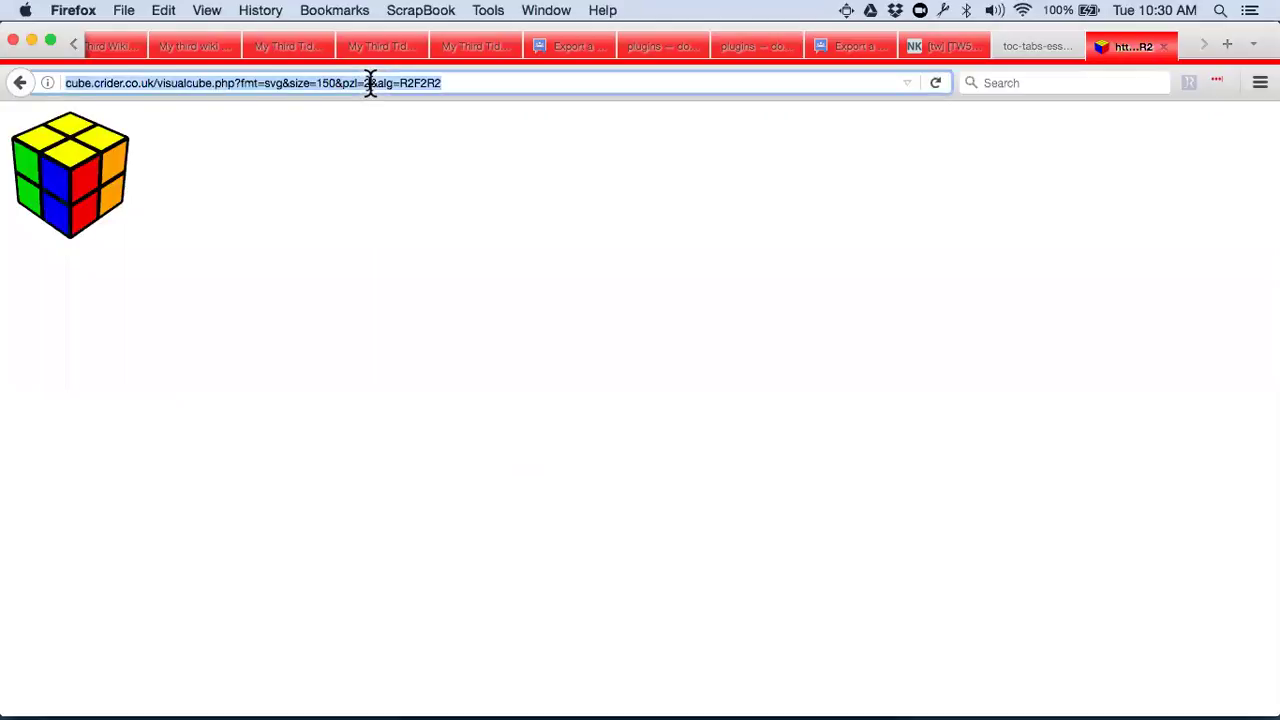
pyautogui.click(370, 83)
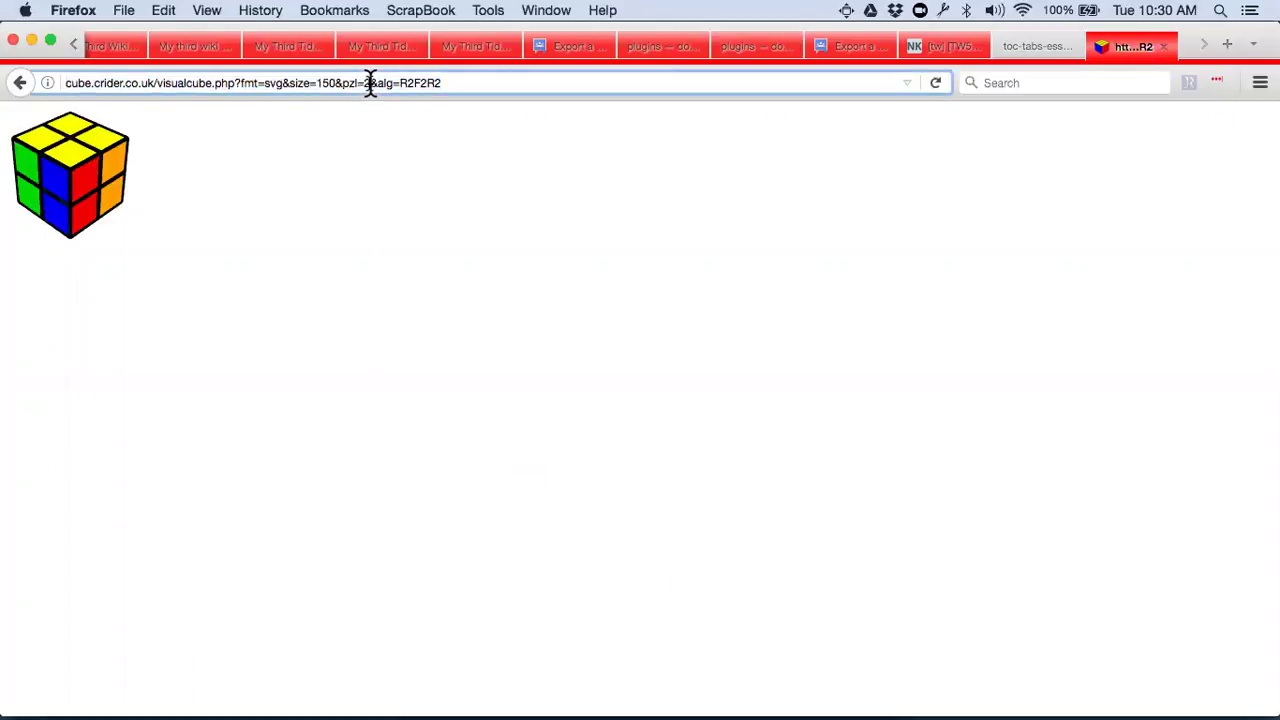
pyautogui.press('BackSpace')
pyautogui.write('4')
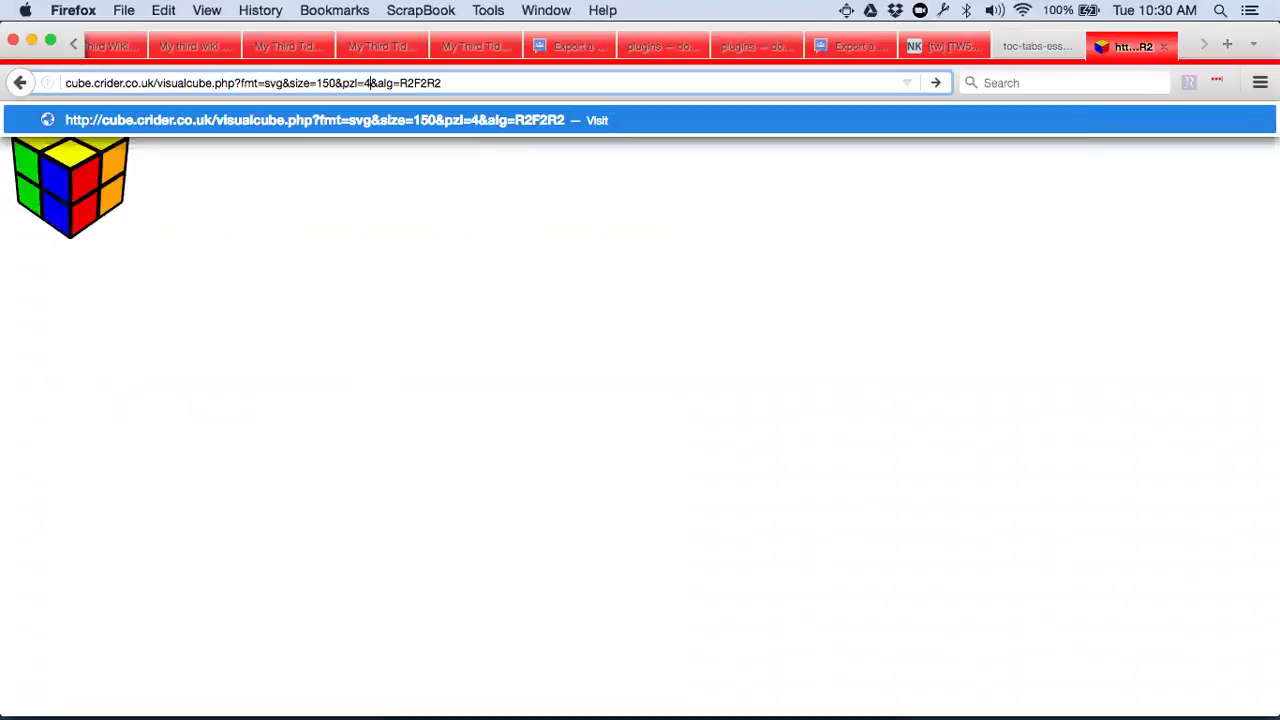
pyautogui.press('Return')
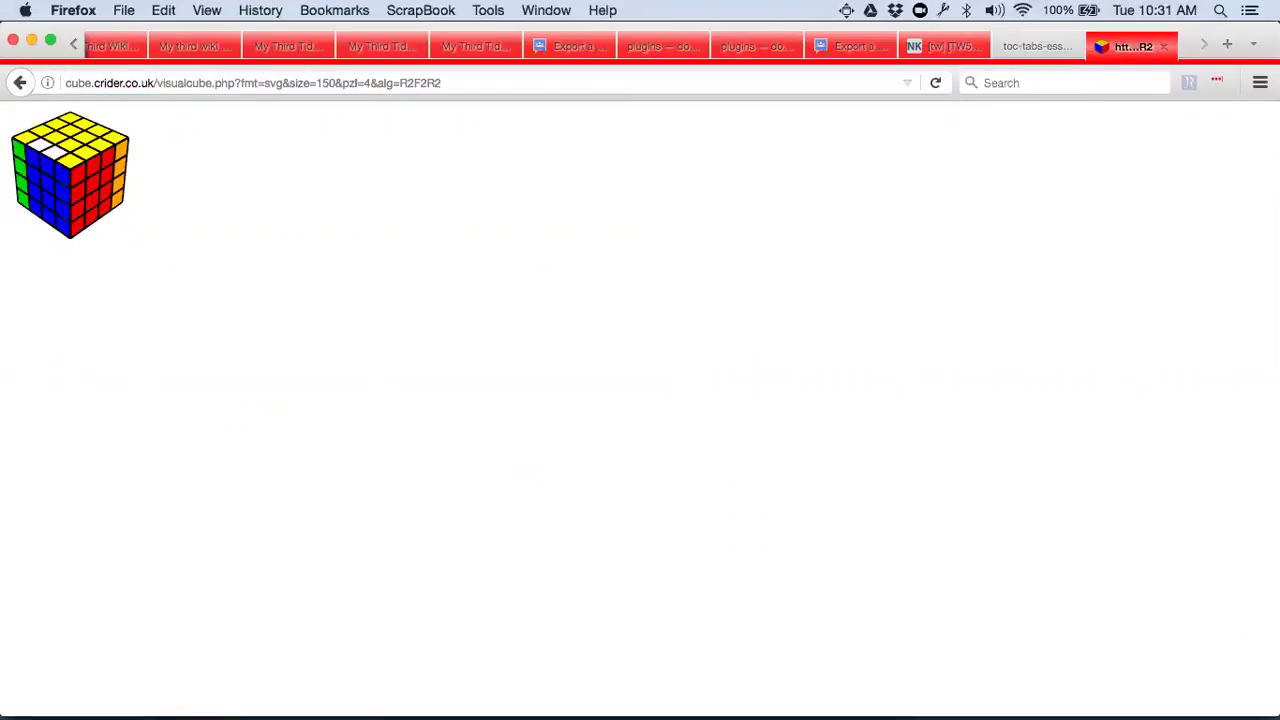
pyautogui.click(368, 83)
pyautogui.click(368, 83)
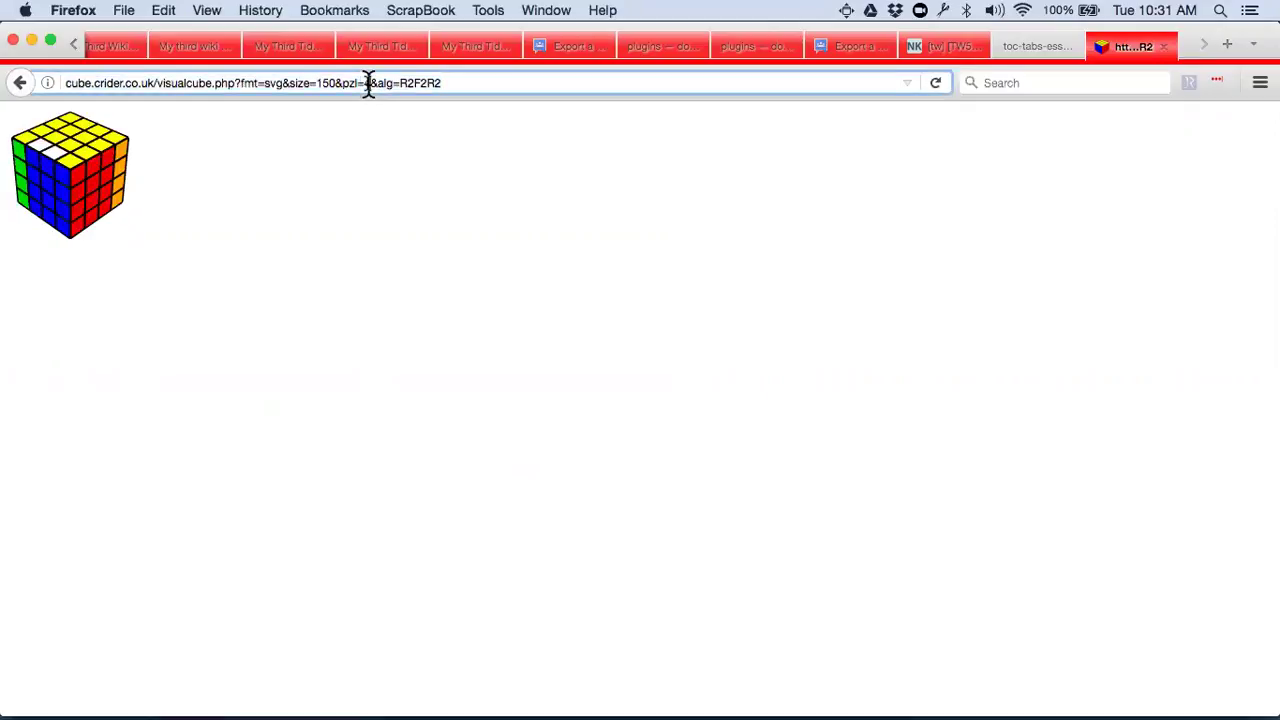
pyautogui.press('BackSpace')
pyautogui.write('16')
pyautogui.press('Return')
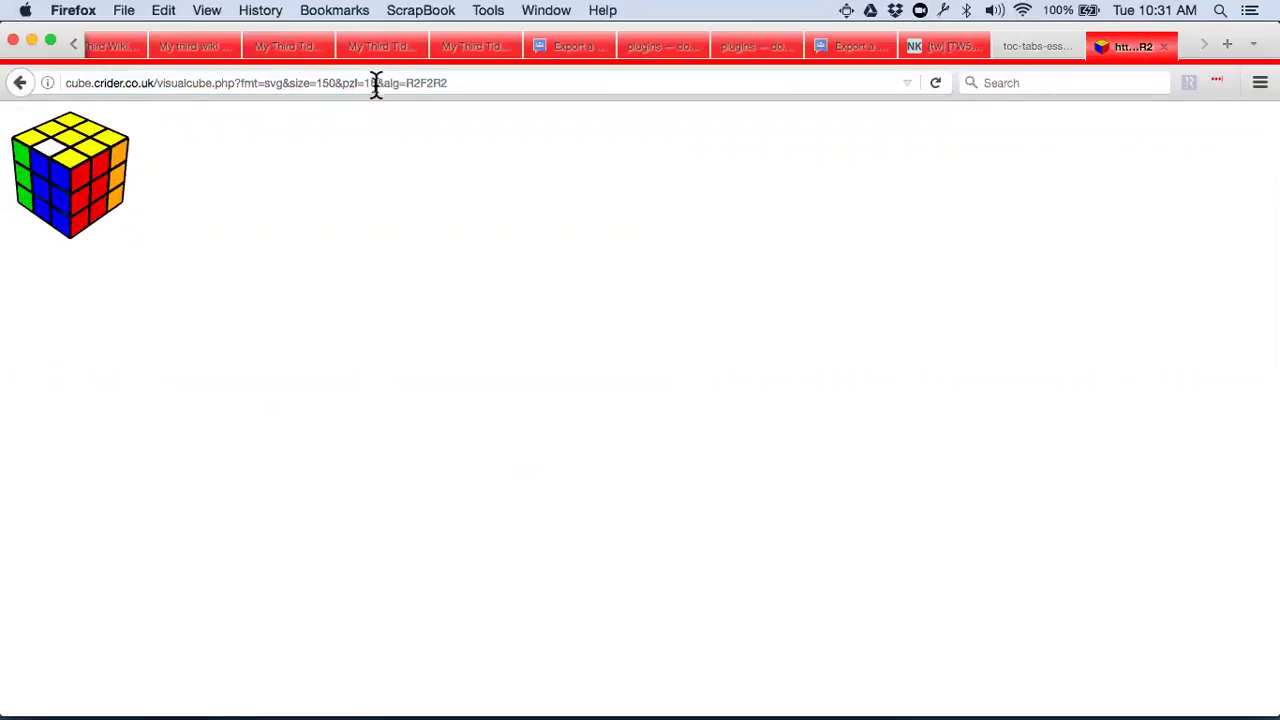
# Step: Change pzl=16 to pzl=6 to render a 6x6 cube
pyautogui.click(376, 83)
pyautogui.press('BackSpace')
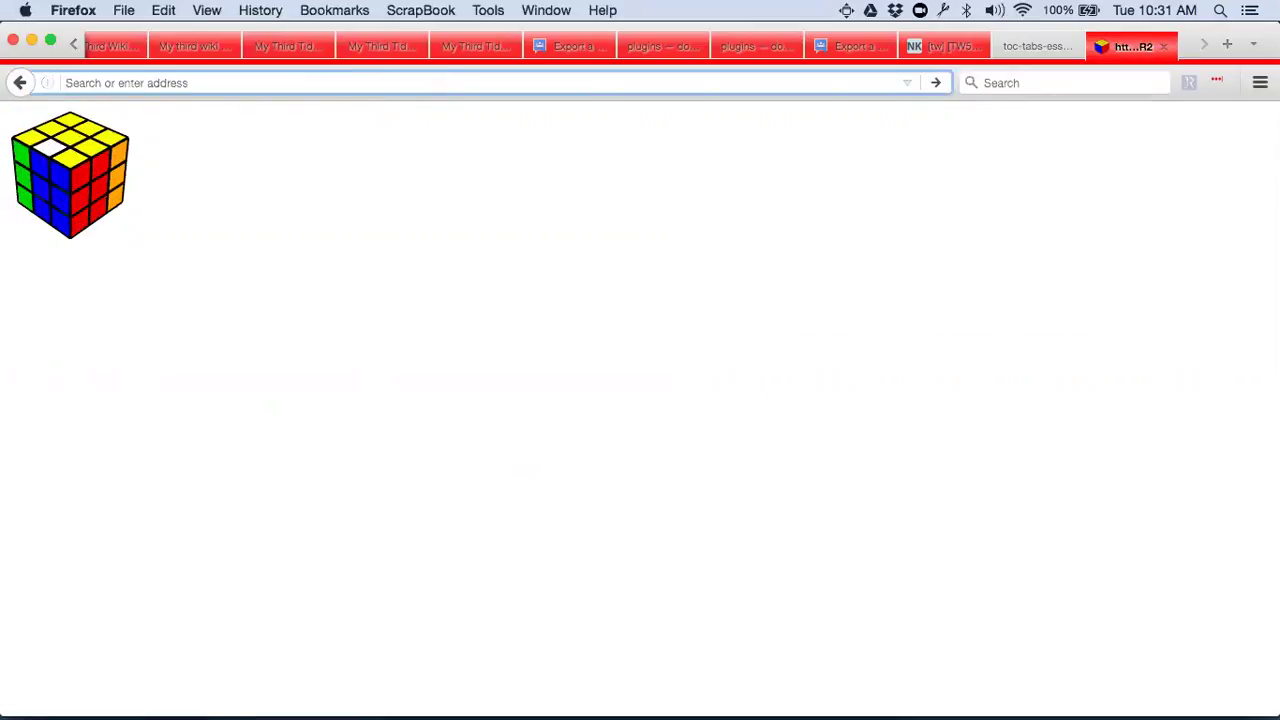
pyautogui.press('Escape')
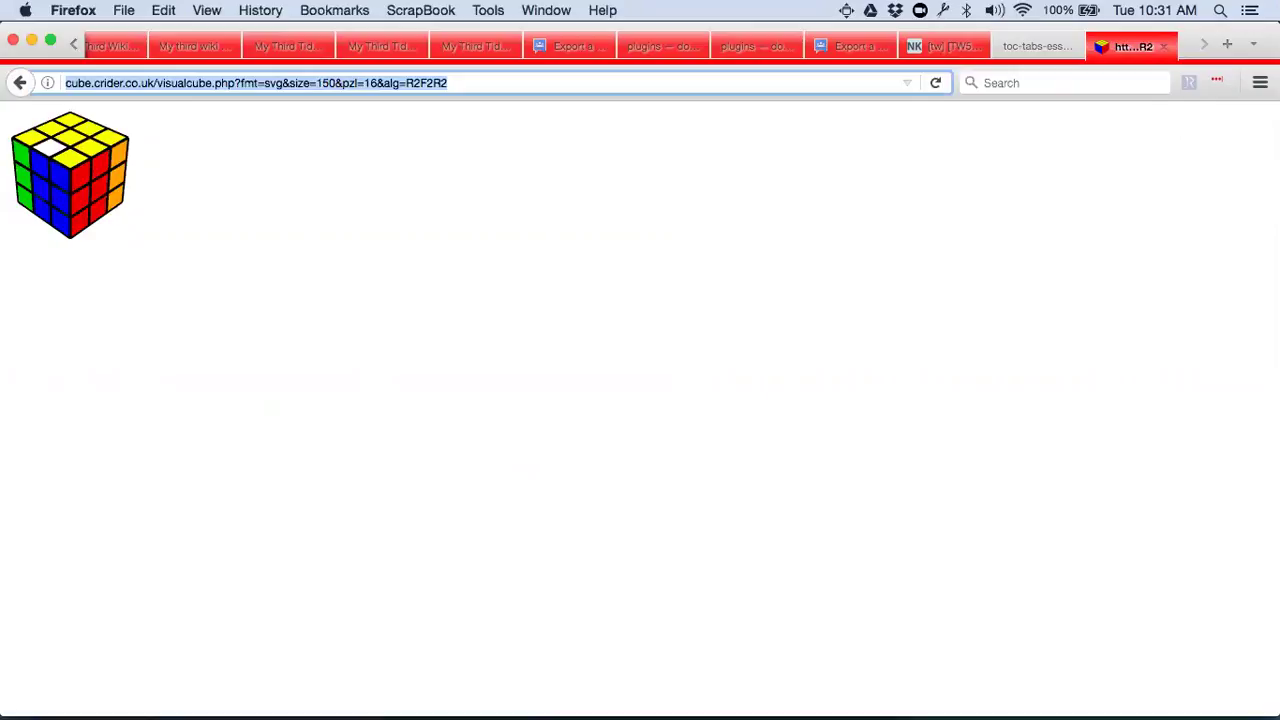
pyautogui.click(374, 83)
pyautogui.press('BackSpace')
pyautogui.press('BackSpace')
pyautogui.write('6')
pyautogui.press('Return')
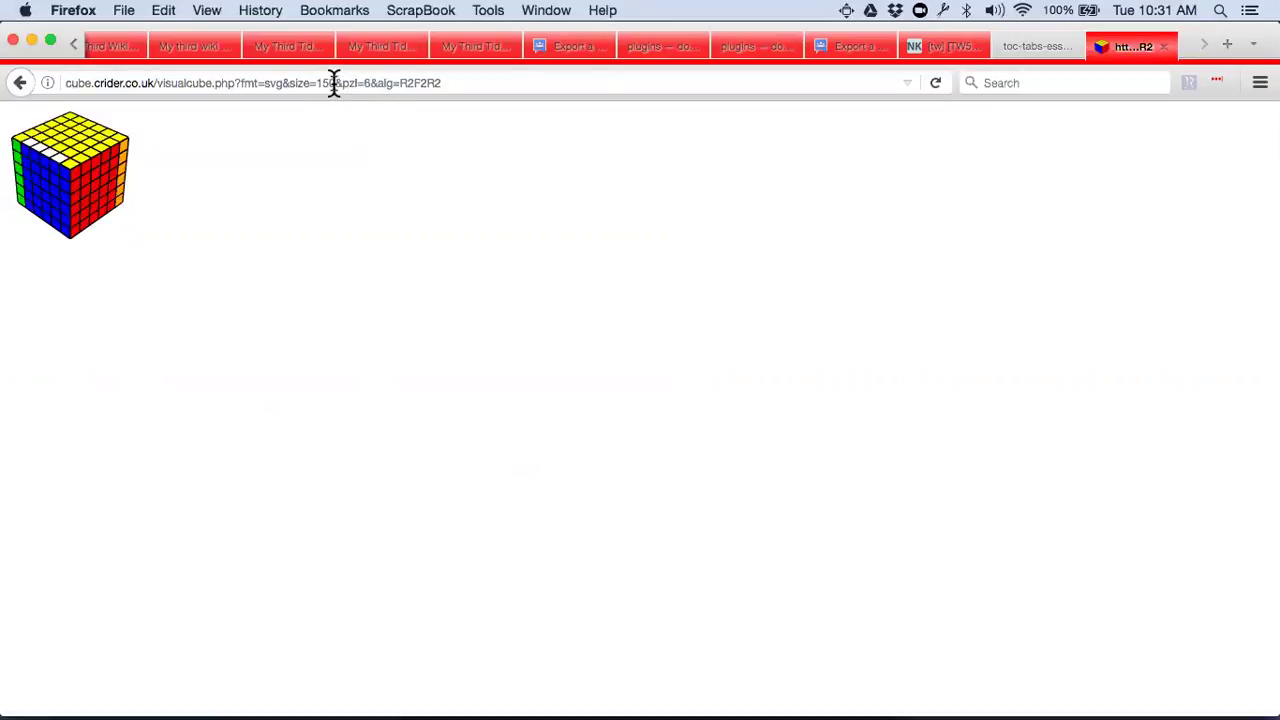
# Step: Change size=150 to size=200 in the URL and reload
pyautogui.click(334, 83)
pyautogui.click(334, 83)
pyautogui.press('BackSpace')
pyautogui.press('BackSpace')
pyautogui.press('BackSpace')
pyautogui.write('200')
pyautogui.press('Return')
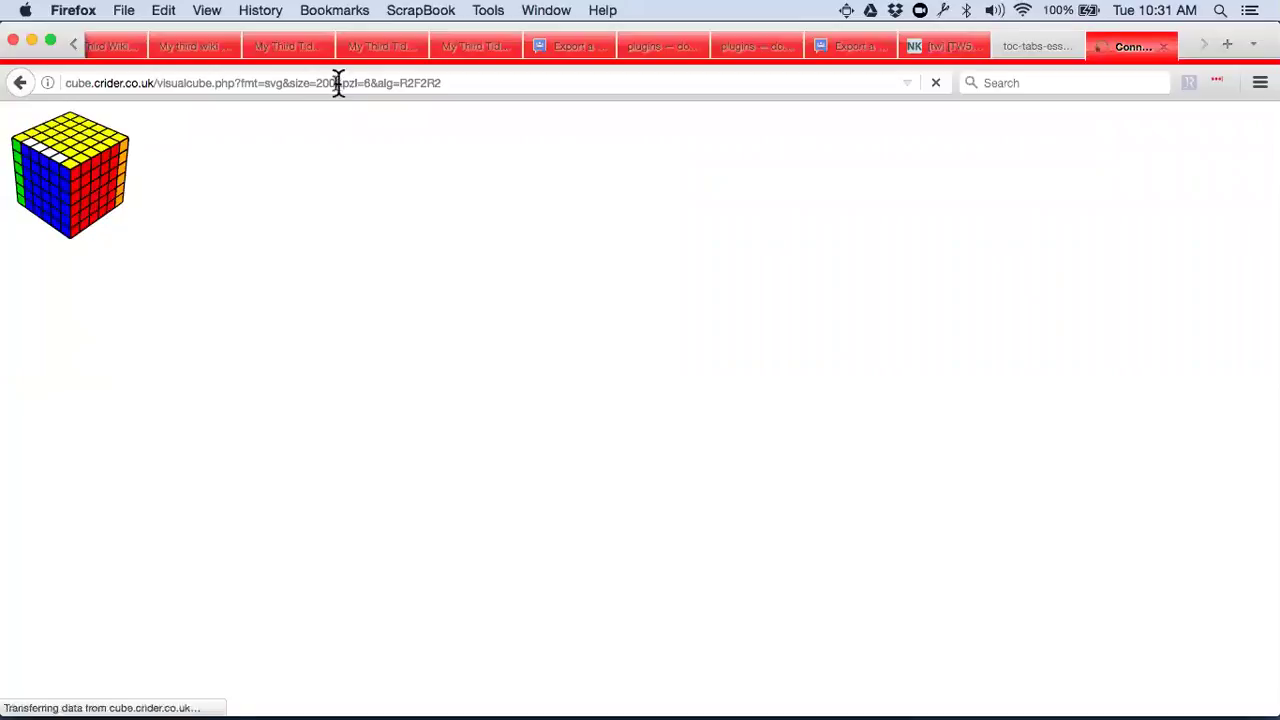
# Step: Replace the algorithm's leading R2 with g2, giving alg=g2F2R2
pyautogui.click(413, 83)
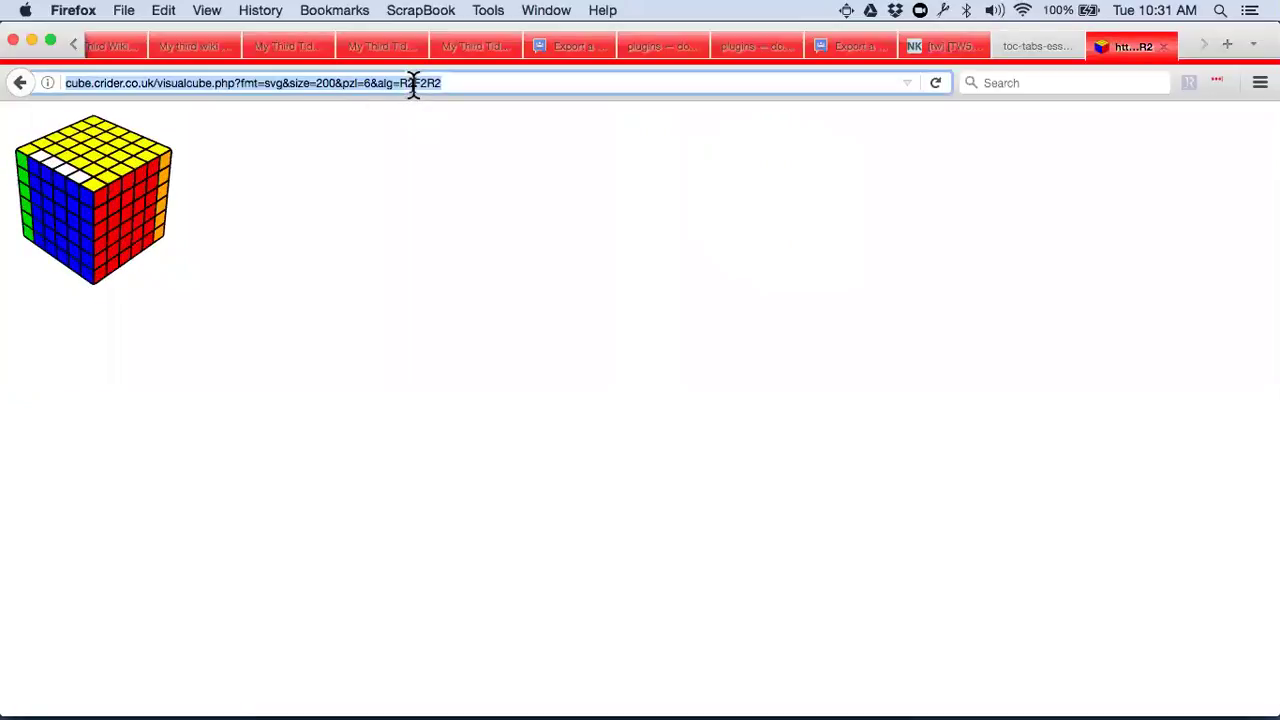
pyautogui.click(413, 83)
pyautogui.press('BackSpace')
pyautogui.press('BackSpace')
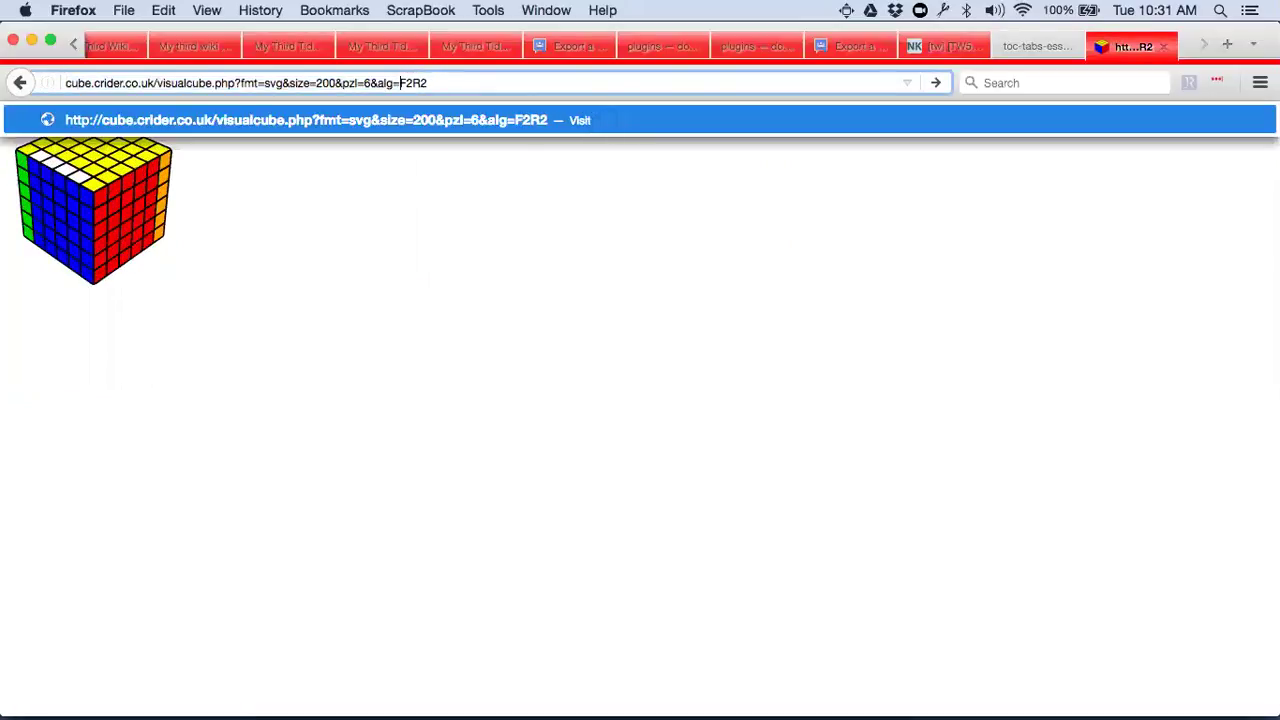
pyautogui.write('g2')
pyautogui.press('Return')
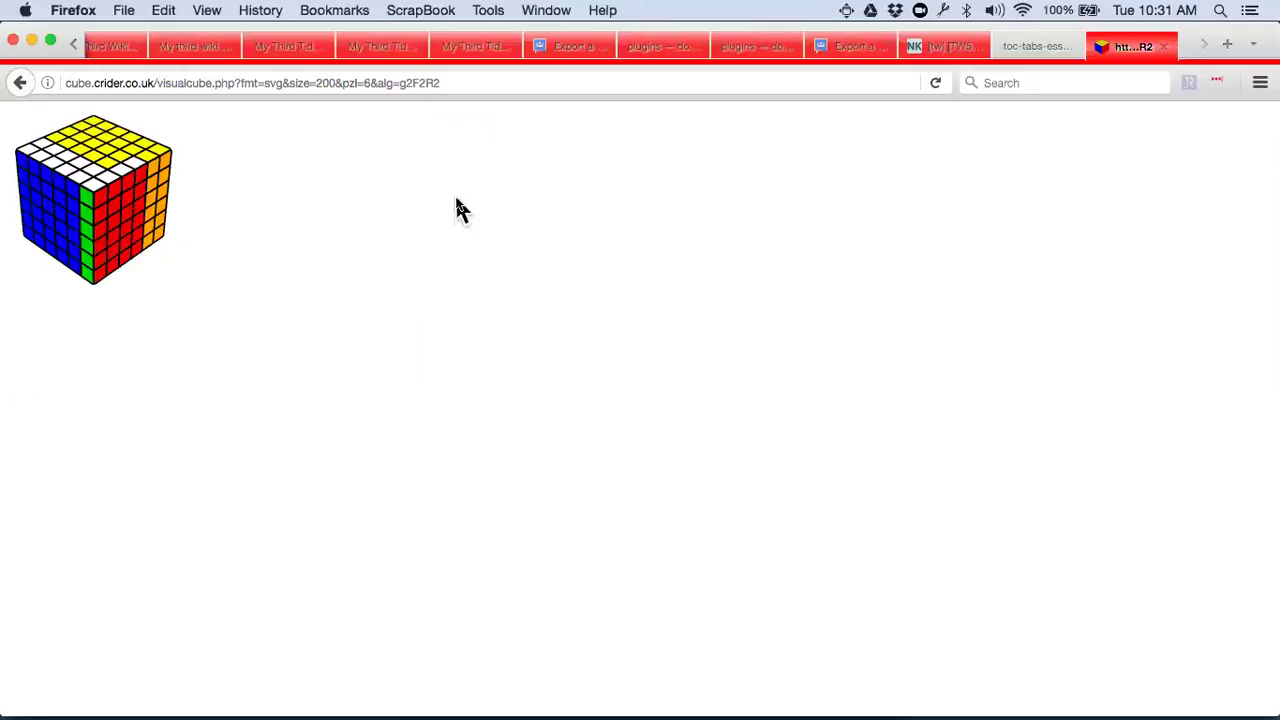
# Step: Set pzl back to 2 and reload to render a 2x2 cube
pyautogui.click(372, 83)
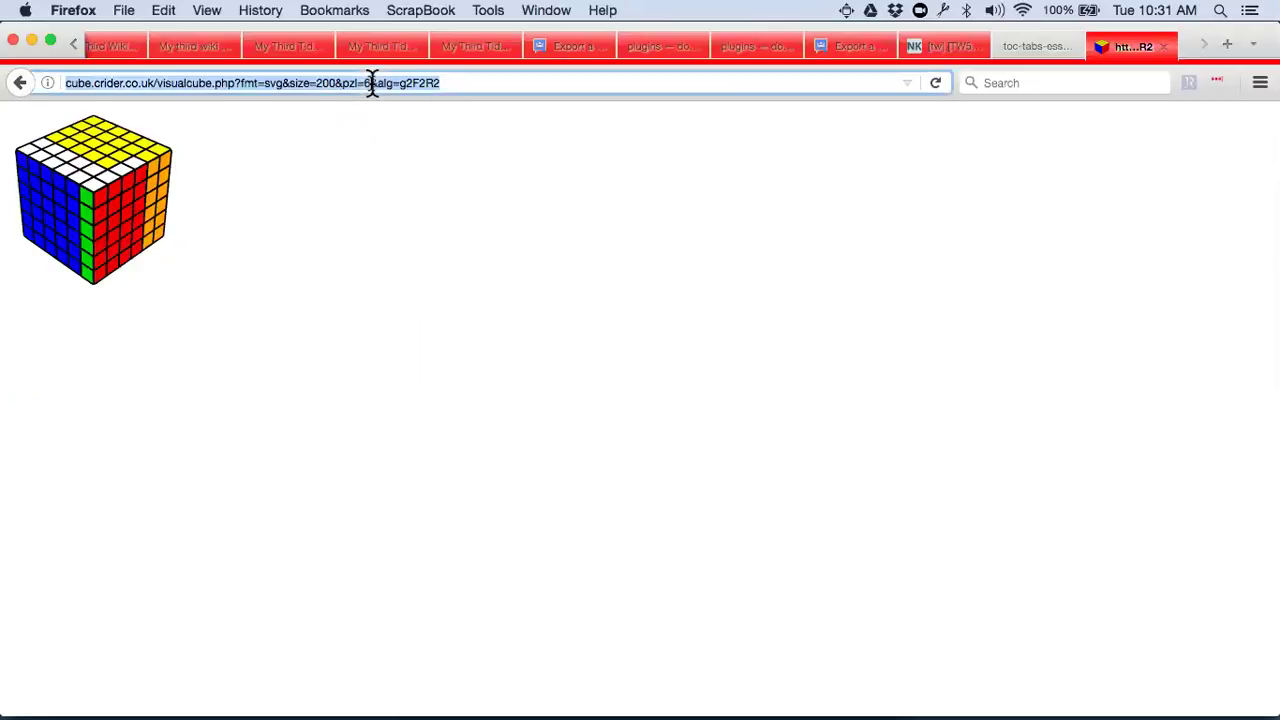
pyautogui.click(370, 83)
pyautogui.press('BackSpace')
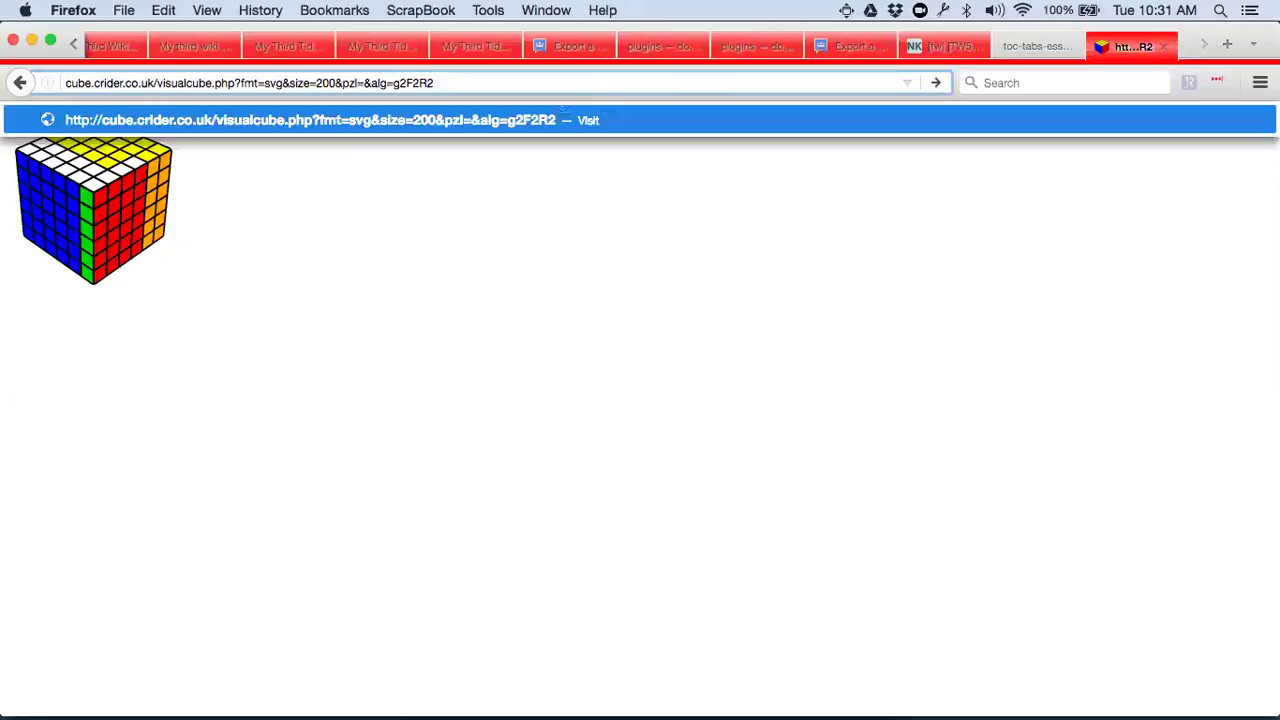
pyautogui.write('2')
pyautogui.press('Return')
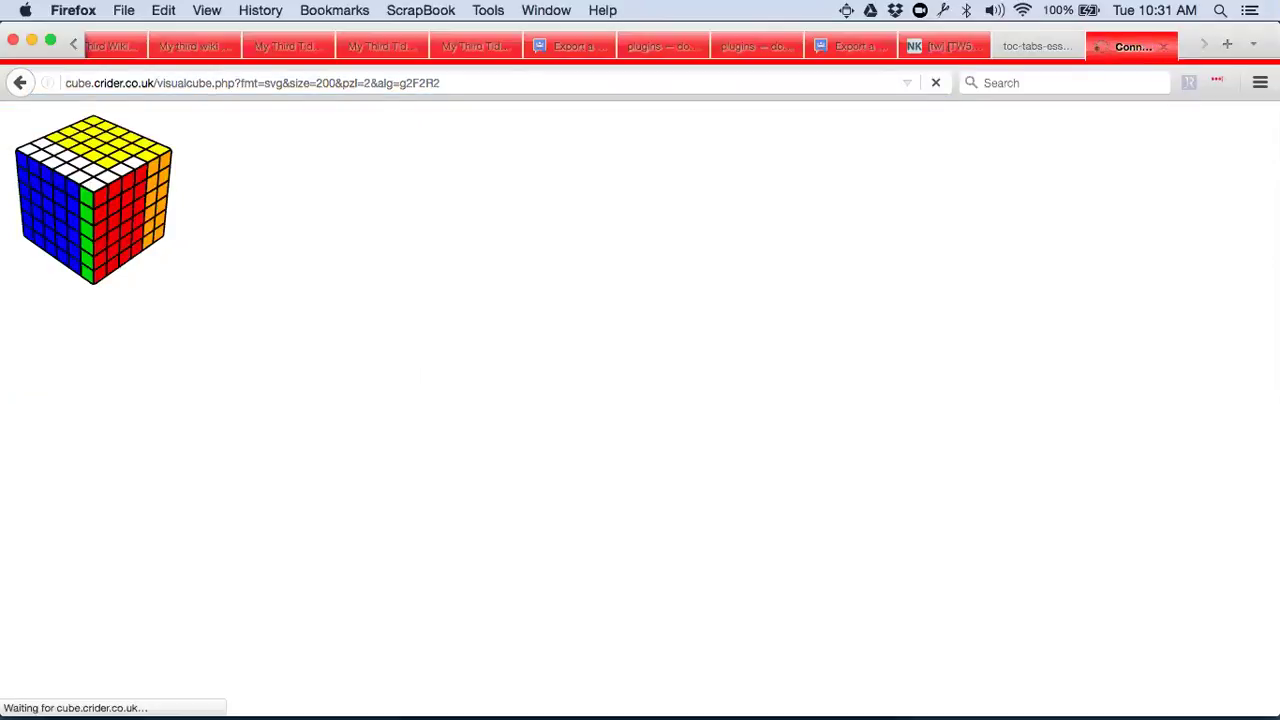
pyautogui.click(453, 86)
pyautogui.press('Return')
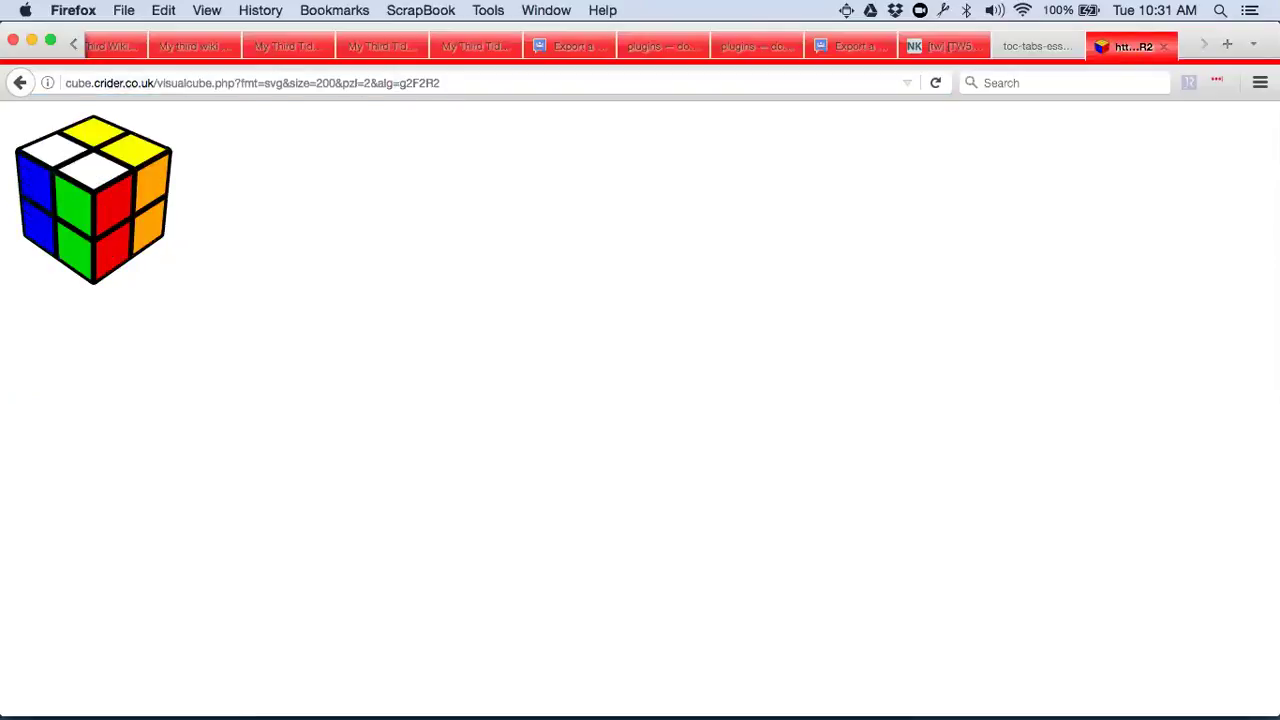
# Step: Swap the F and R moves for g to make alg=g2g2g2
pyautogui.click(420, 84)
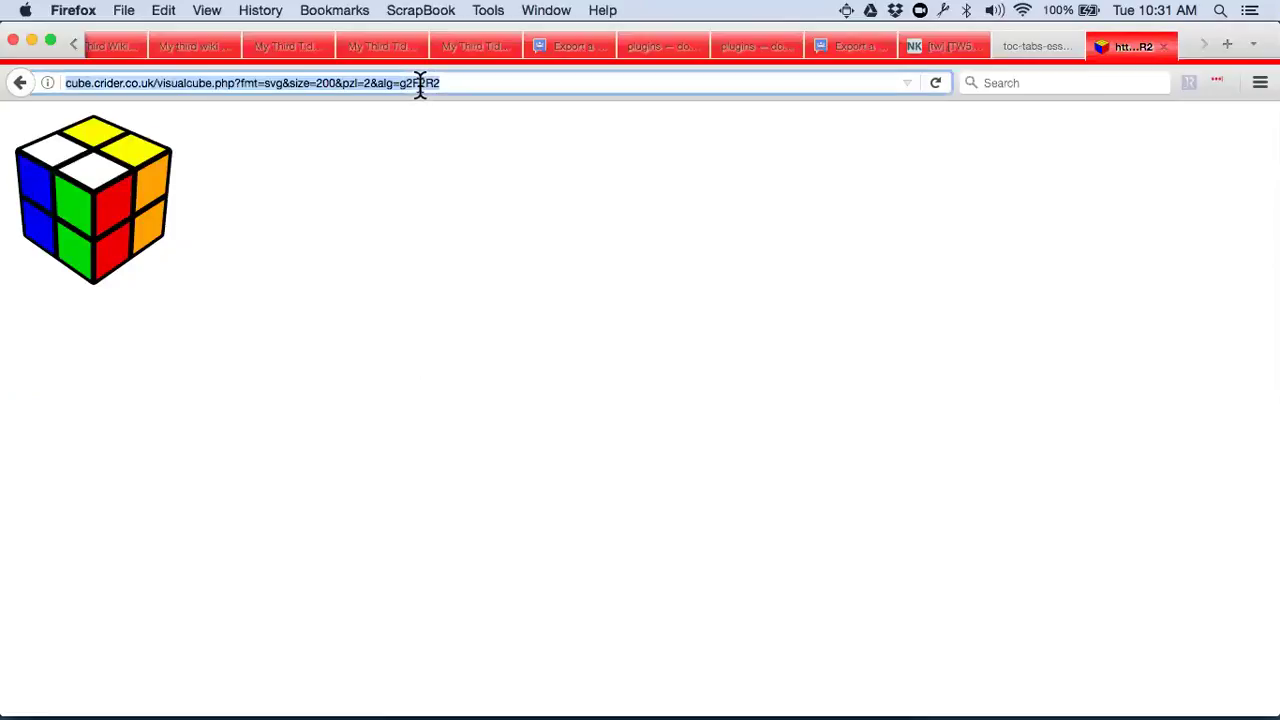
pyautogui.click(420, 84)
pyautogui.press('BackSpace')
pyautogui.write('g2')
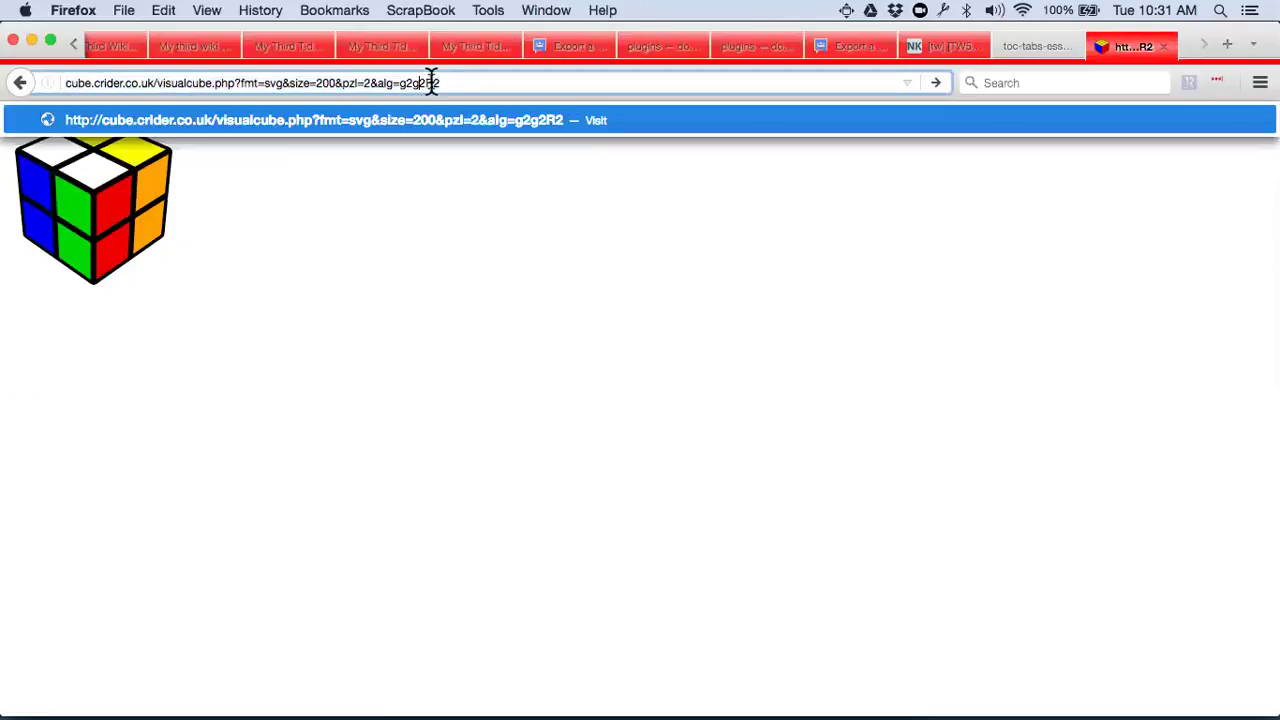
pyautogui.press('Delete')
pyautogui.write('g')
pyautogui.press('Return')
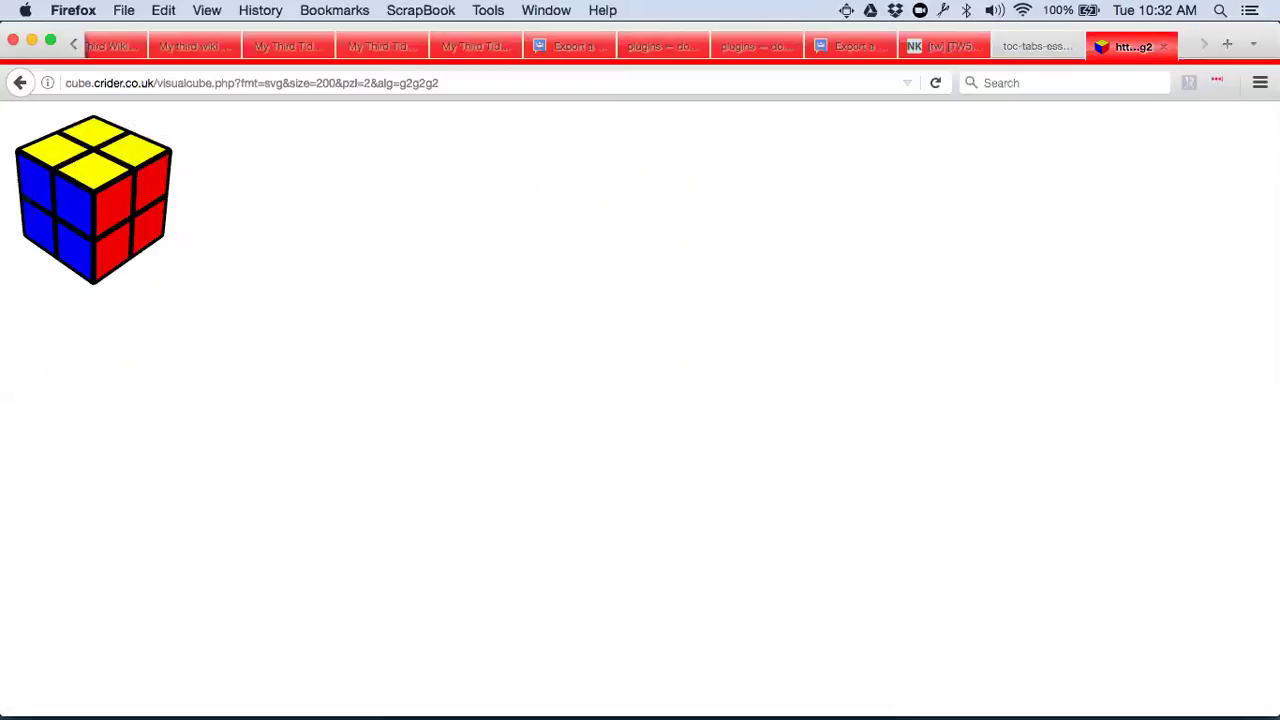
# Step: Change the VisualCube URL size from 200 to 1000, then zoom the page out so the cube fits
pyautogui.click(322, 82)
pyautogui.click(322, 82)
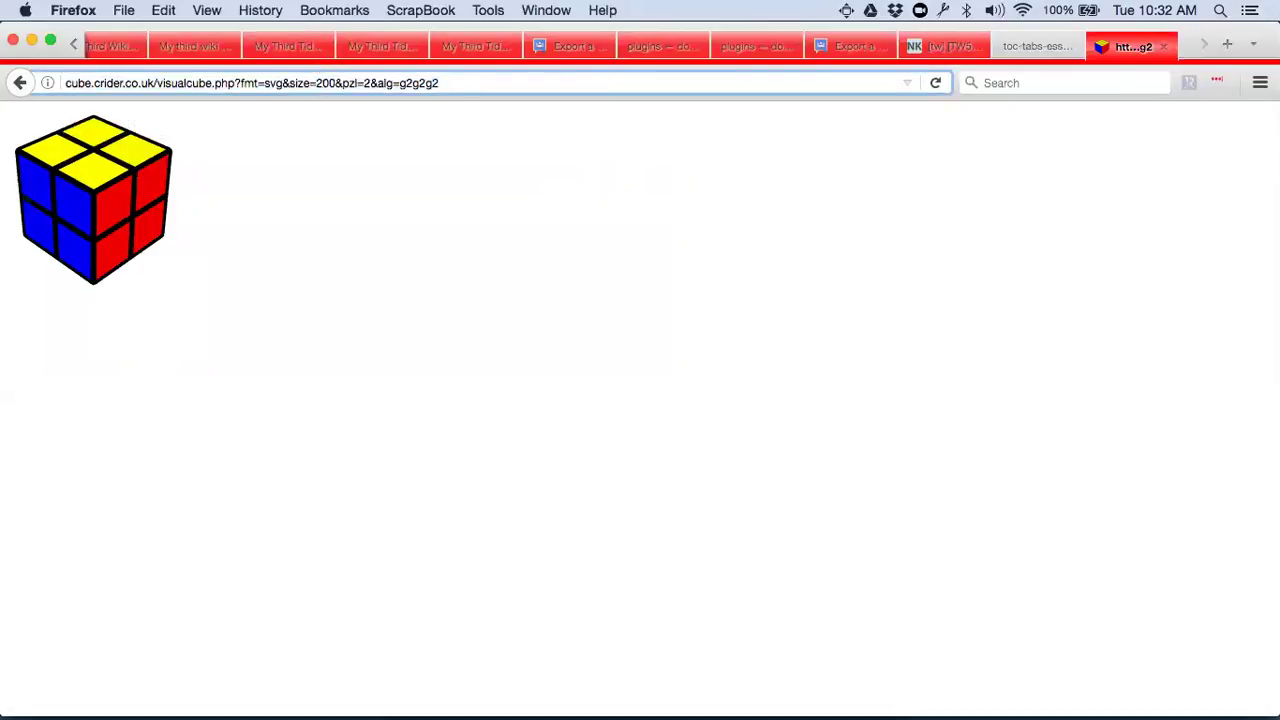
pyautogui.press('BackSpace')
pyautogui.write('10')
pyautogui.press('Return')
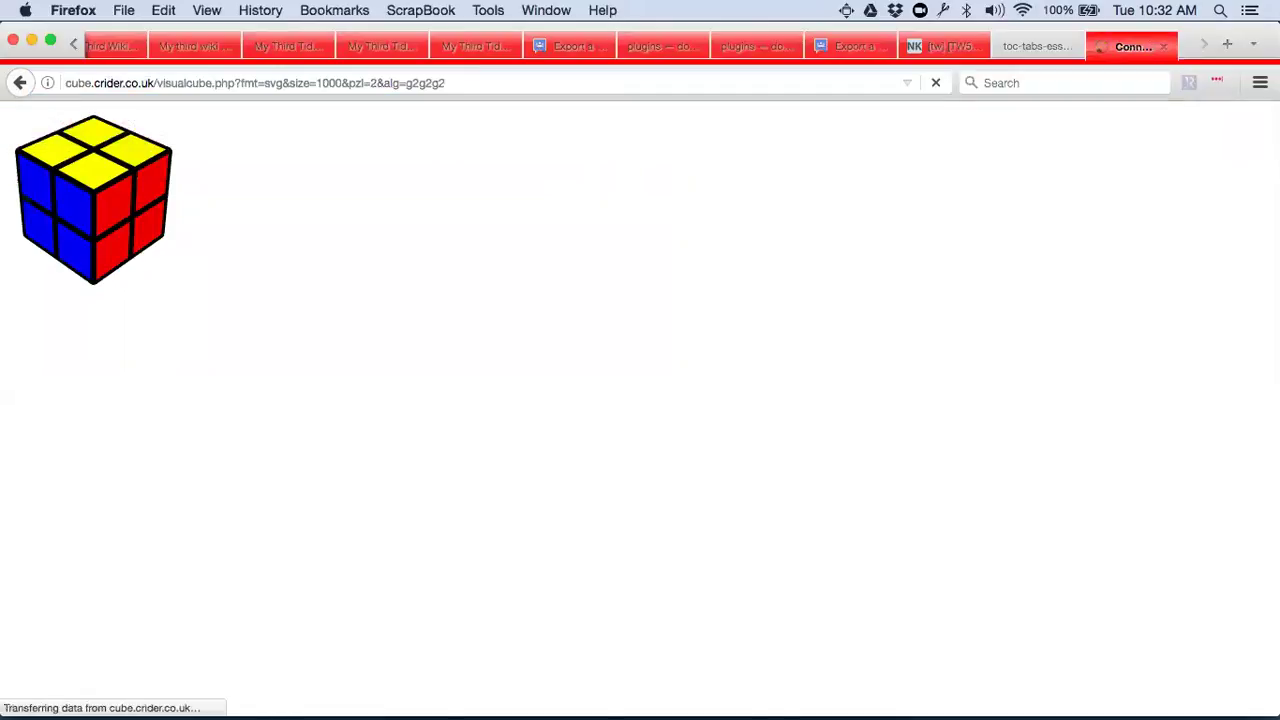
pyautogui.scroll(-3, 449, 272)
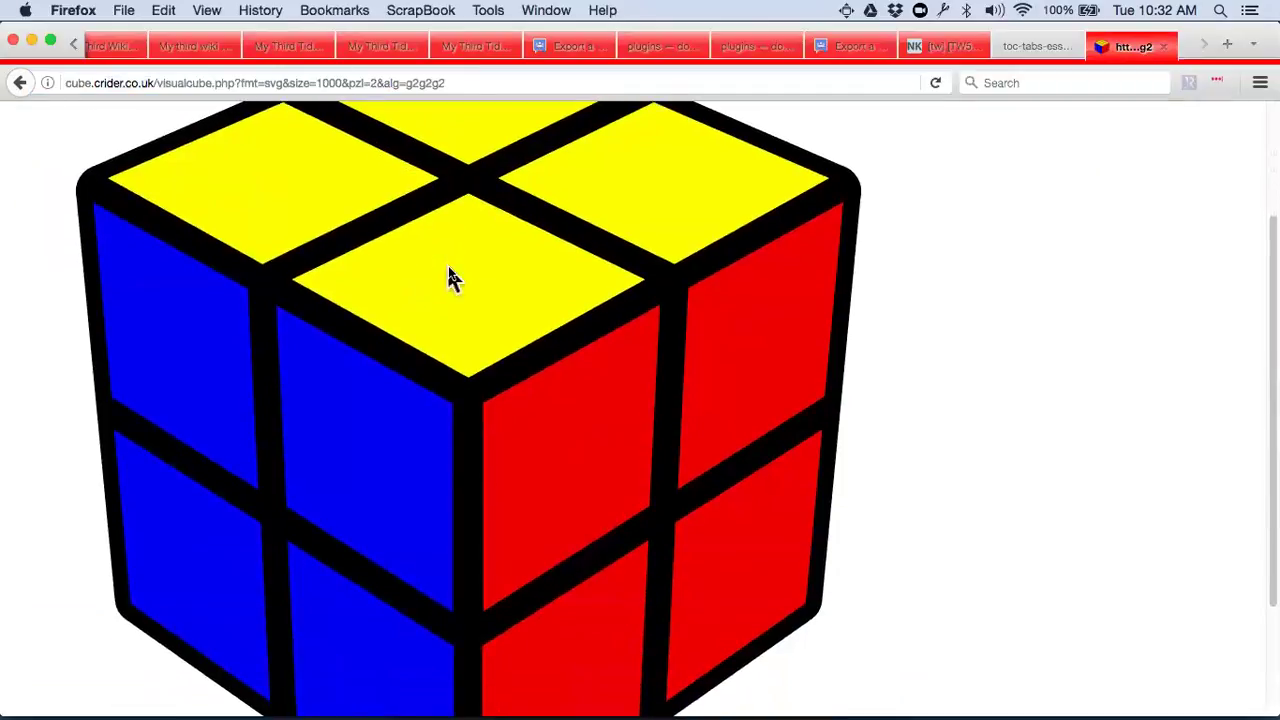
pyautogui.press('super+minus')
pyautogui.press('super+minus')
pyautogui.press('super+minus')
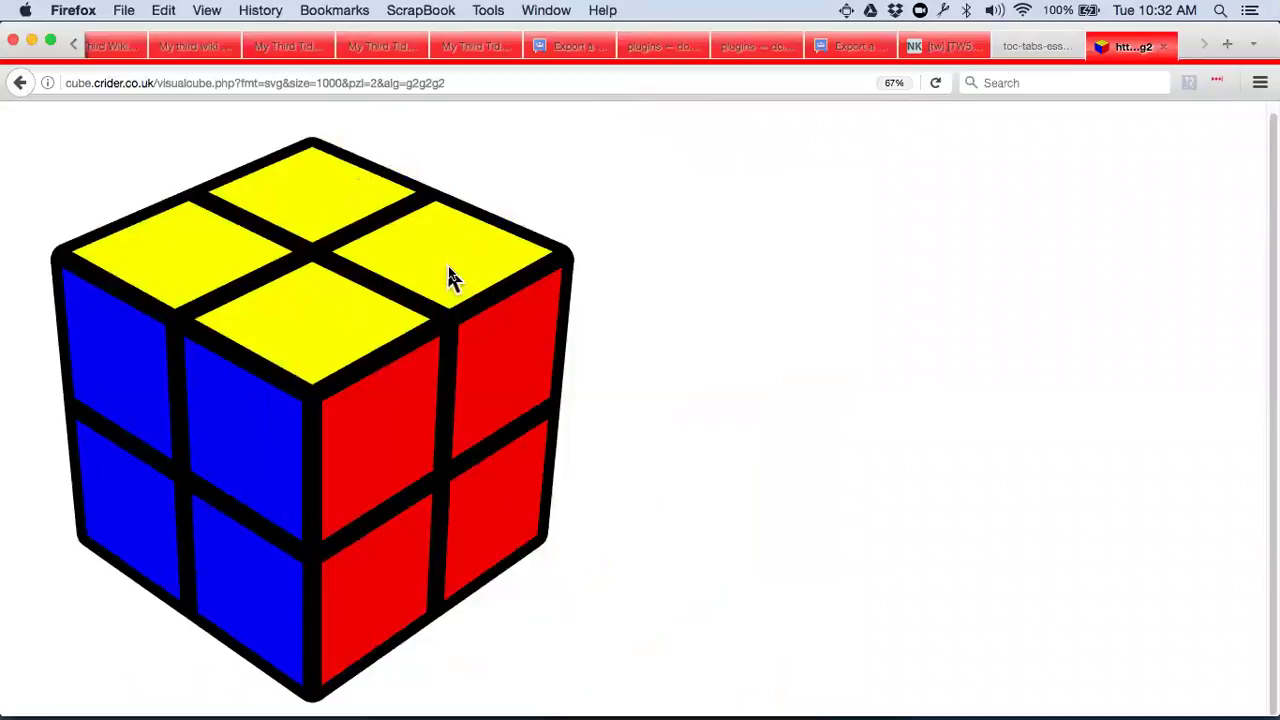
# Step: Change pzl=2 to pzl=16 in the URL to render a 16x16 cube
pyautogui.click(377, 83)
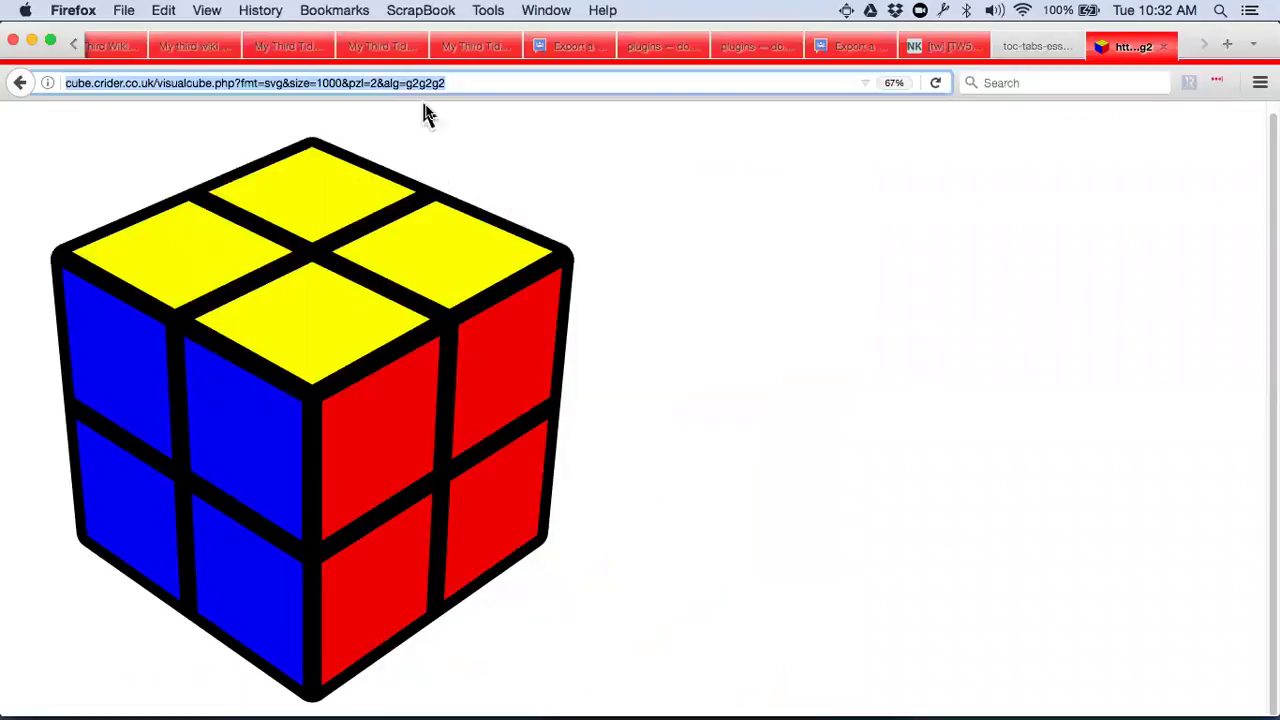
pyautogui.click(377, 83)
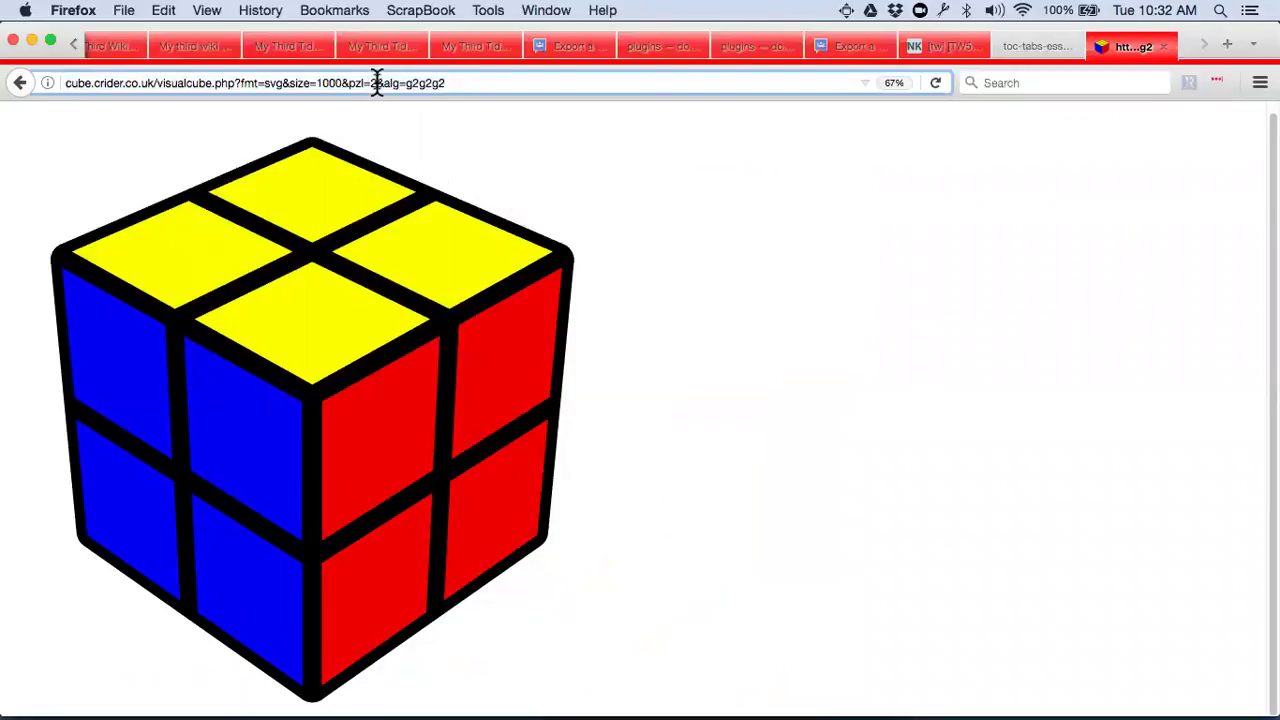
pyautogui.press('BackSpace')
pyautogui.write('16')
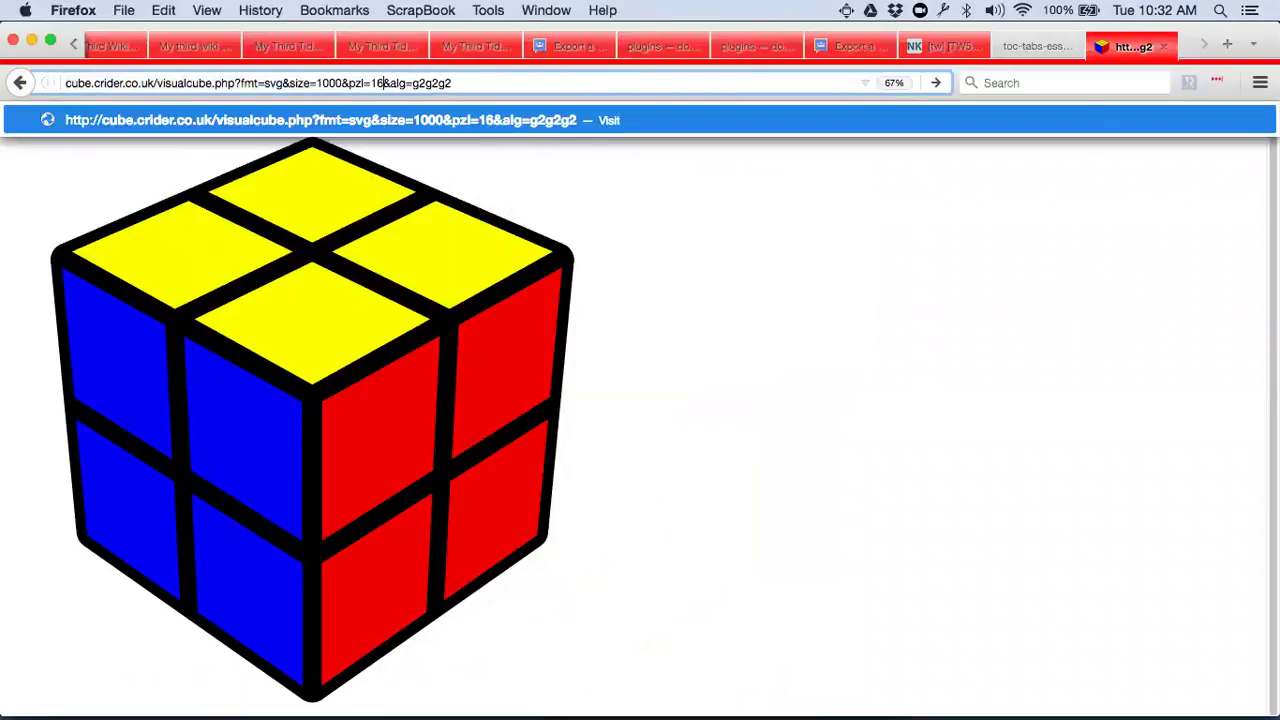
pyautogui.press('Return')
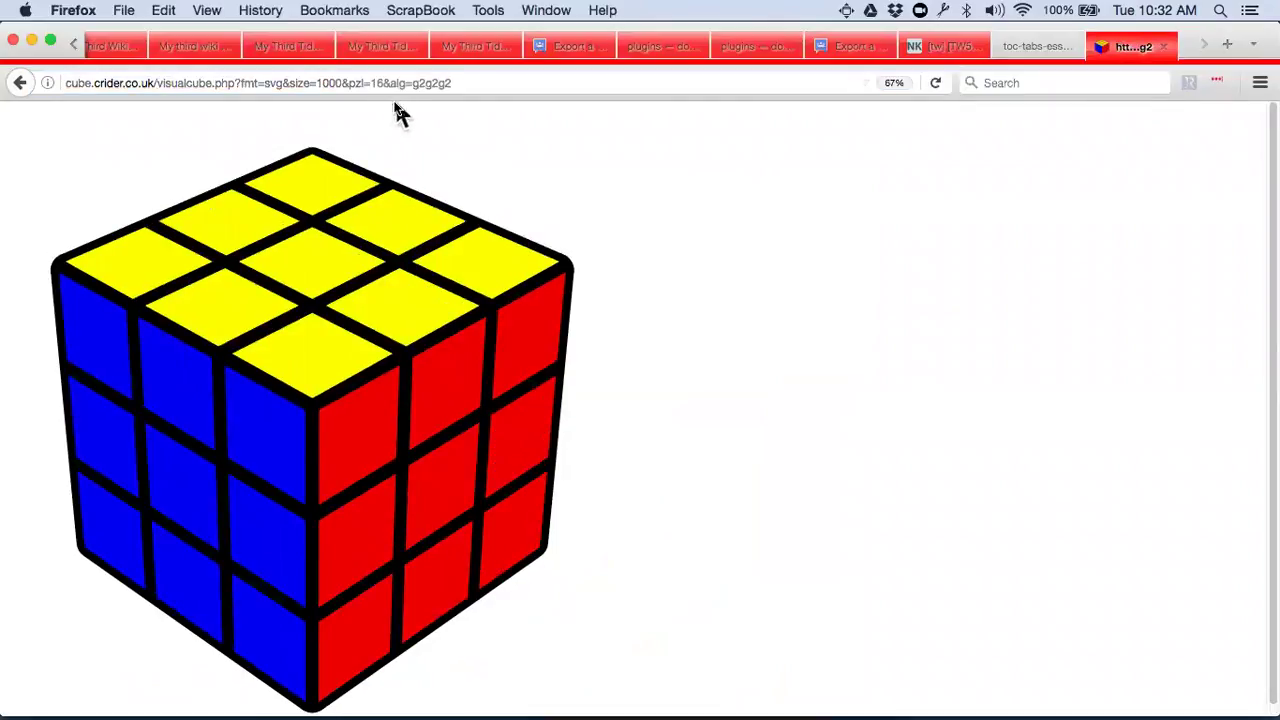
# Step: Change pzl=16 to pzl=8 in the URL to render an 8x8 cube
pyautogui.click(383, 83)
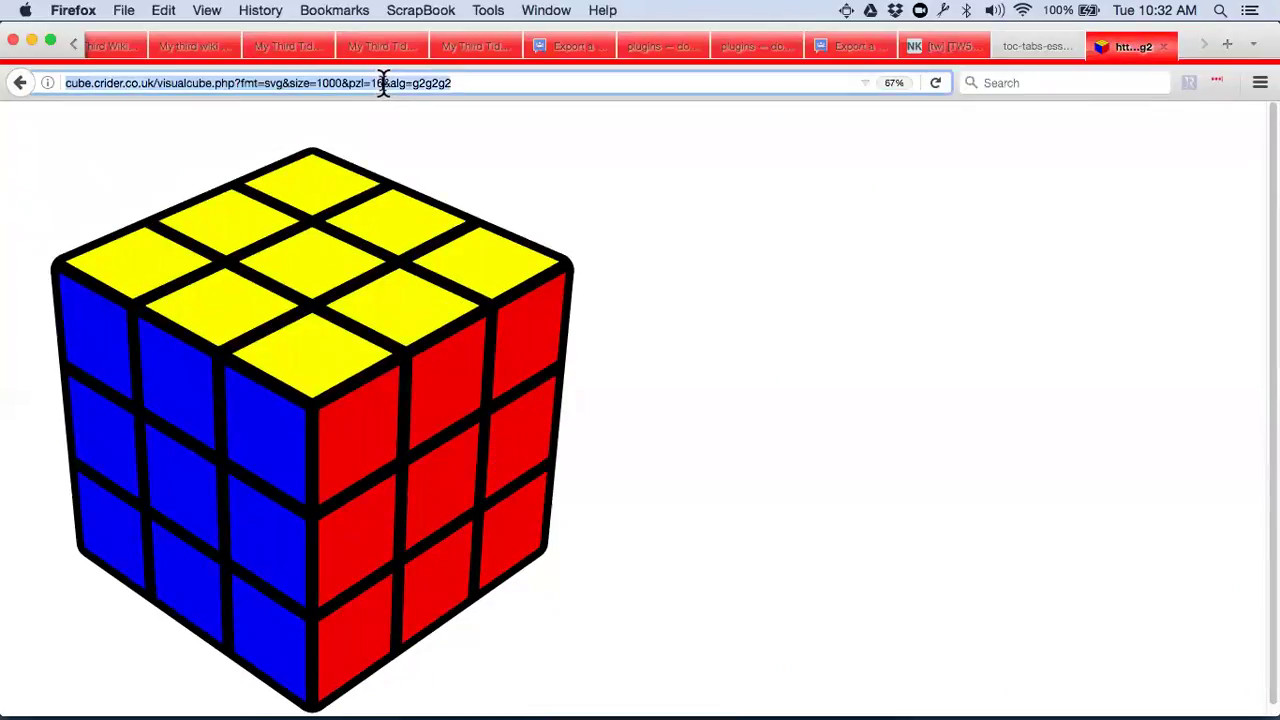
pyautogui.click(383, 83)
pyautogui.press('BackSpace')
pyautogui.press('BackSpace')
pyautogui.write('8')
pyautogui.press('Return')
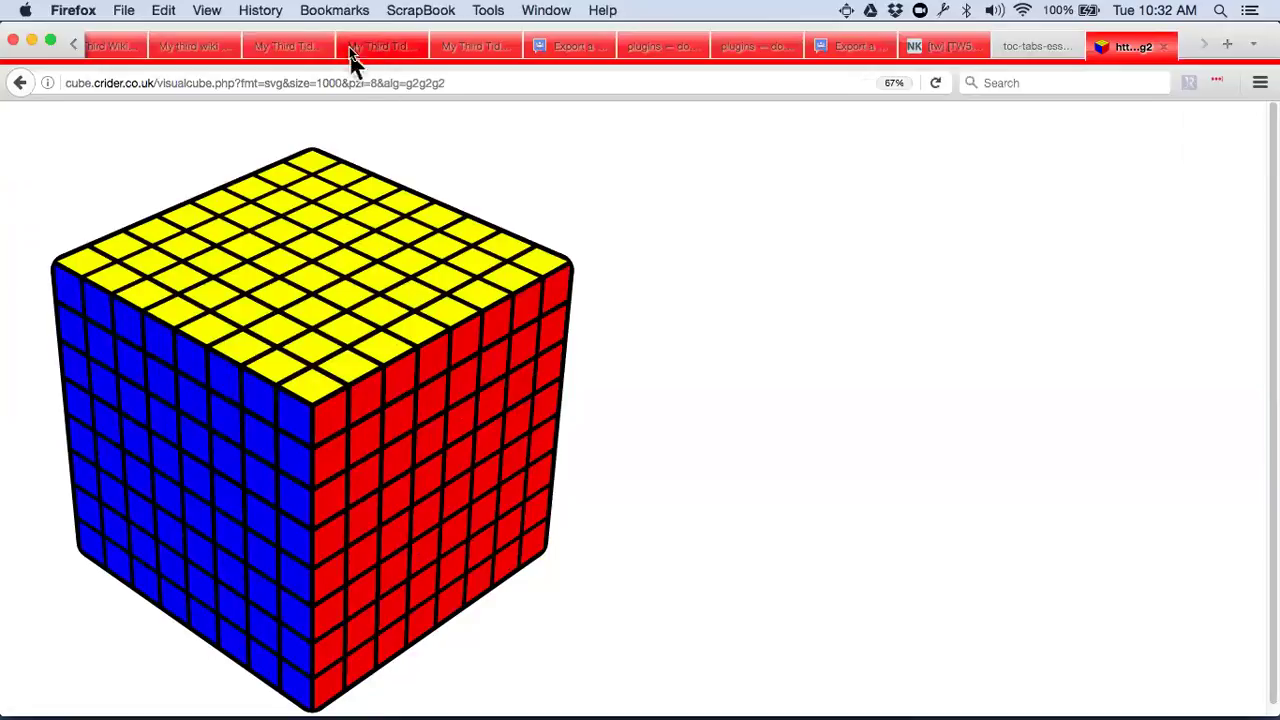
# Step: Replace pzl=8 with pzl=2 in the VisualCube URL, keeping size 1000 and alg=g2g2g2
pyautogui.click(378, 84)
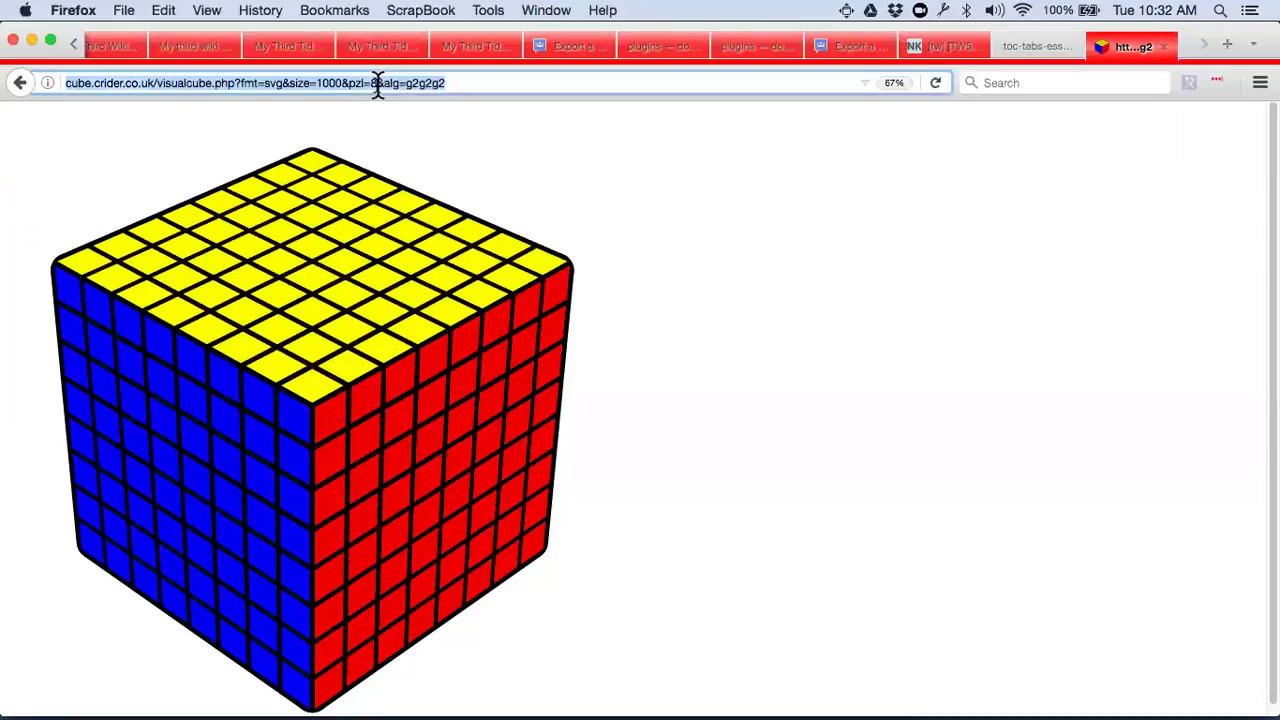
pyautogui.click(378, 84)
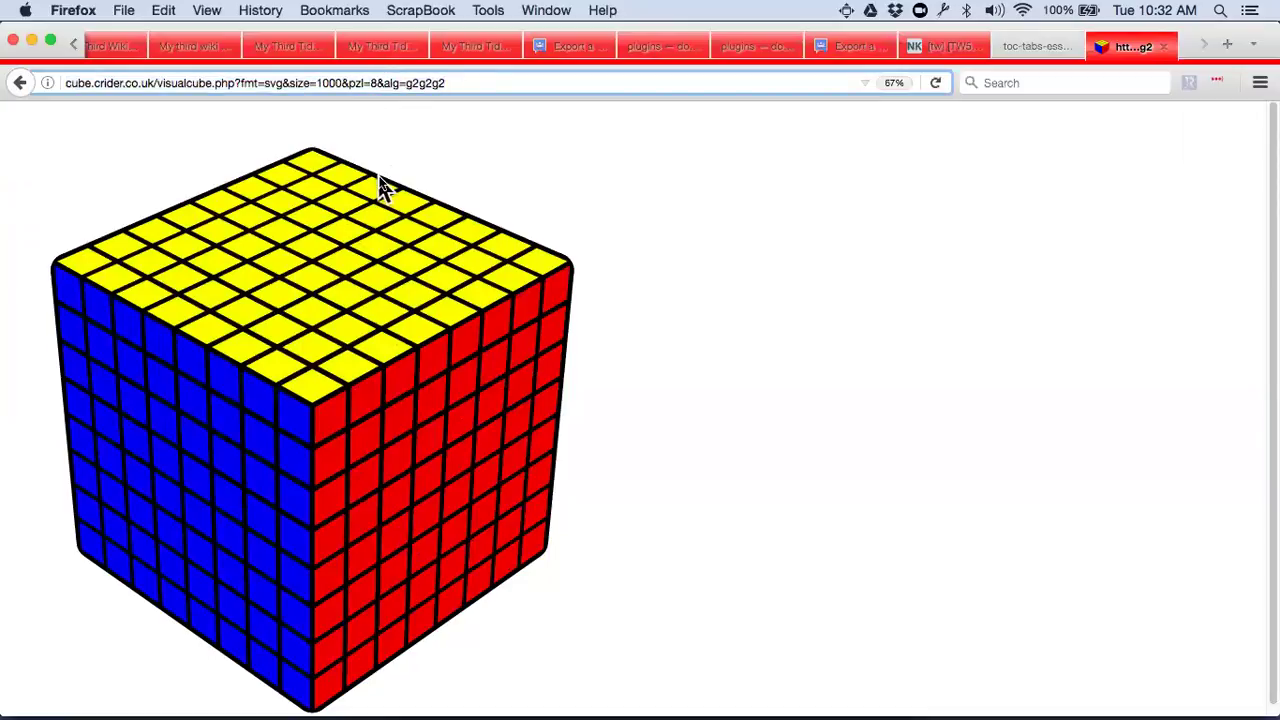
pyautogui.press('BackSpace')
pyautogui.write('2')
pyautogui.press('Return')
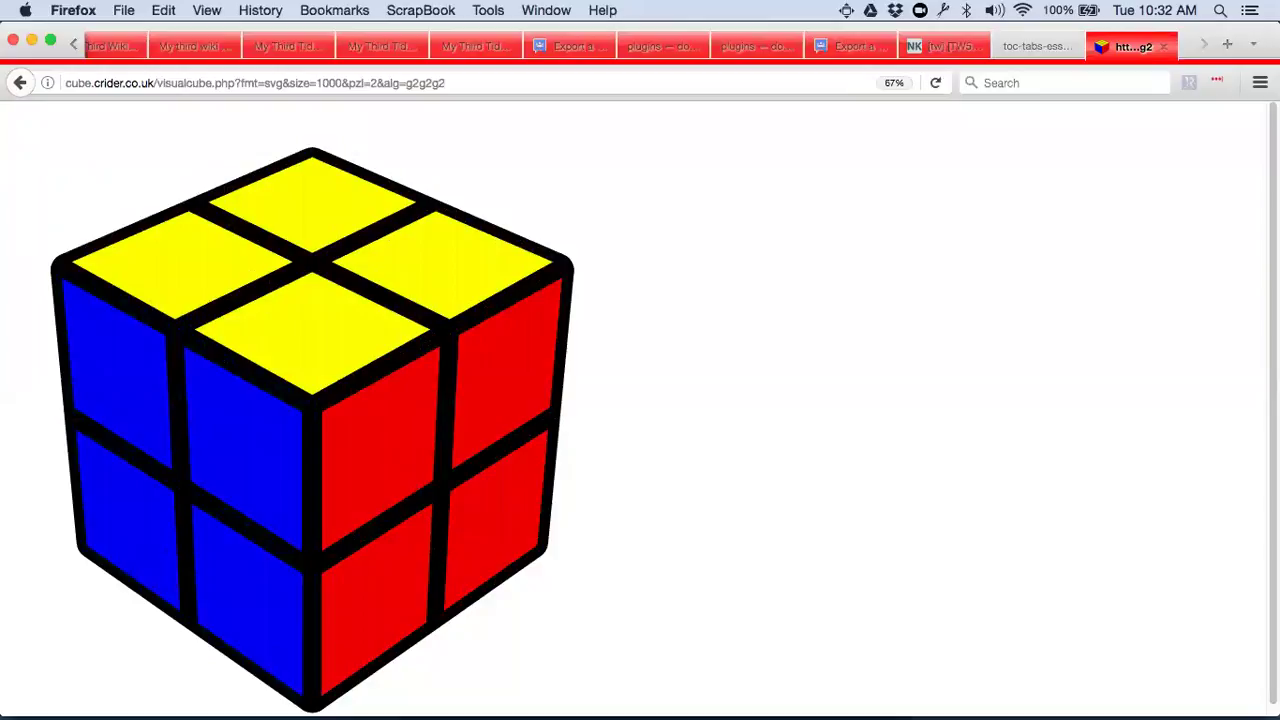